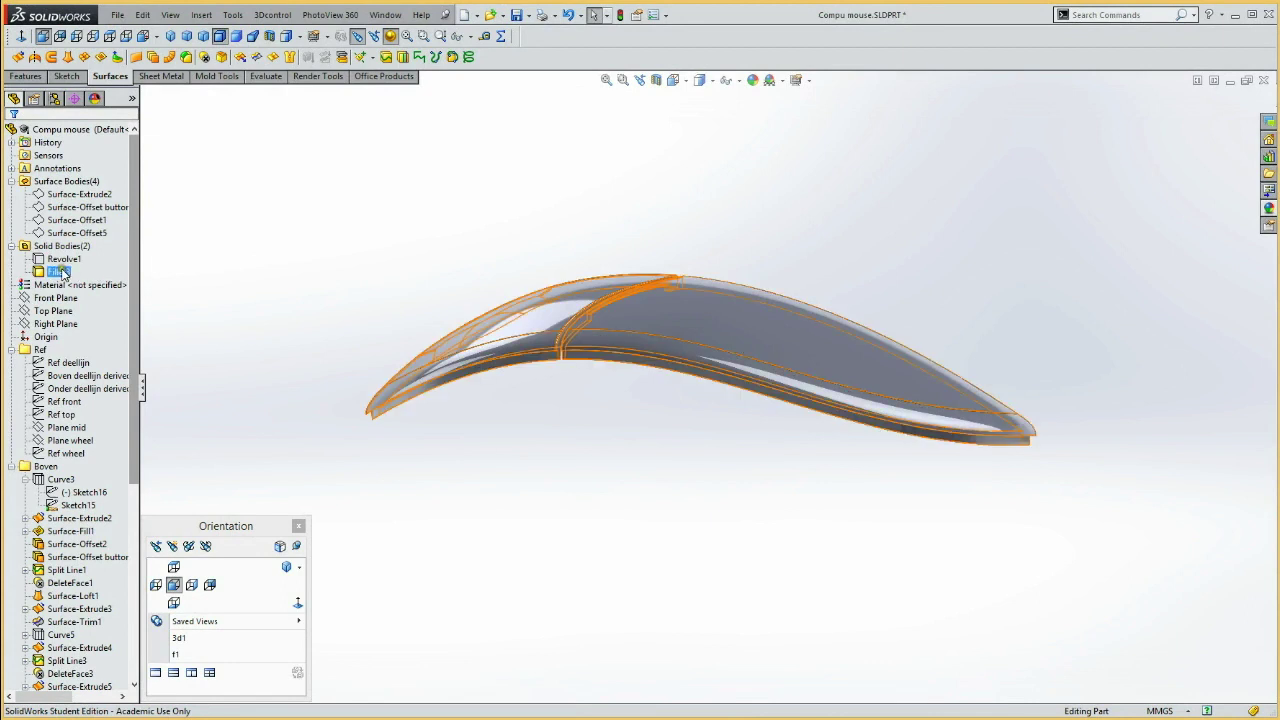
# Hide the Fillet3 solid body and select the Ref front reference sketch to view its dimensions.
pyautogui.click(82, 273)
pyautogui.click(82, 247)
pyautogui.click(64, 403)
pyautogui.click(67, 404)
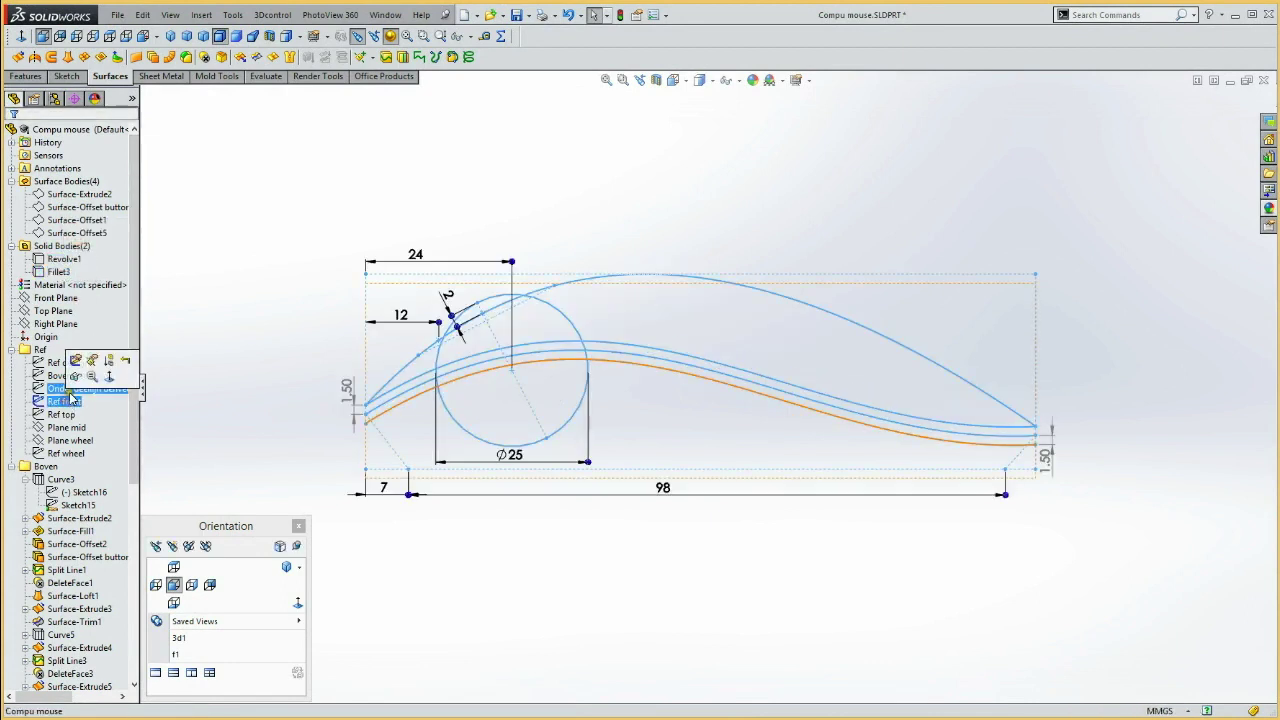
# Start a new sketch, Sketch38, on the Front Plane.
pyautogui.click(72, 322)
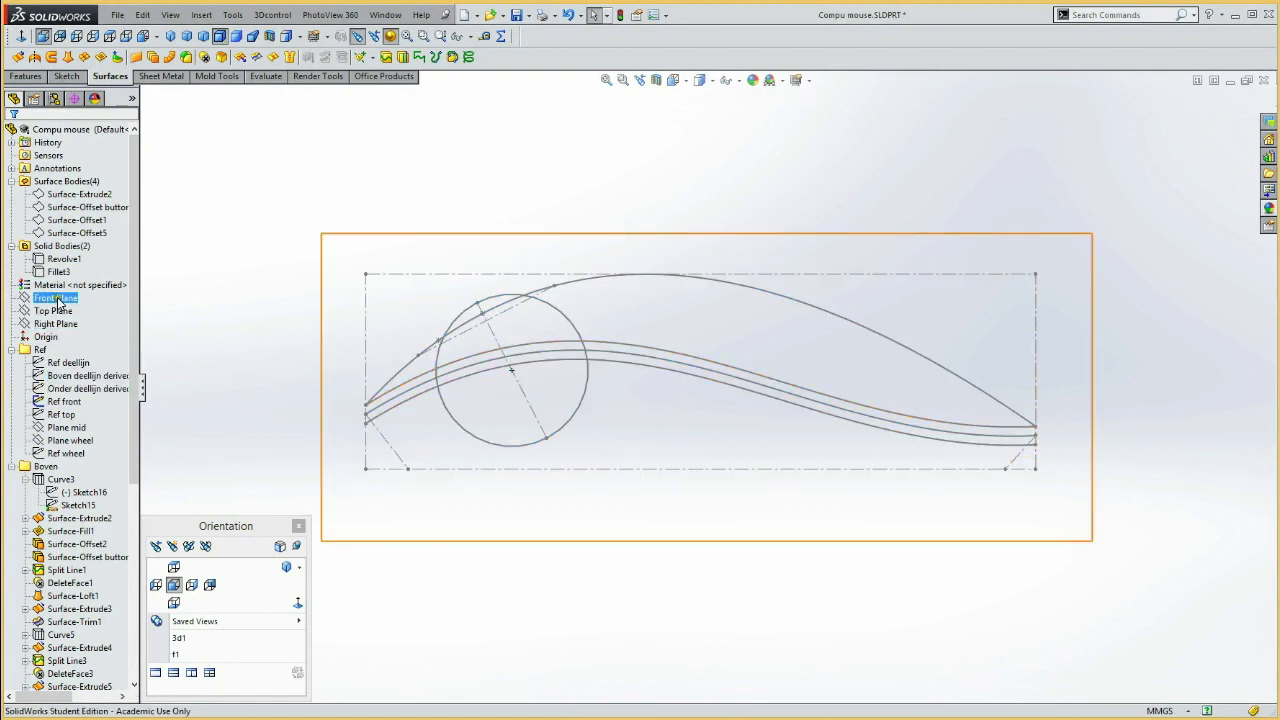
pyautogui.click(55, 298)
pyautogui.click(62, 272)
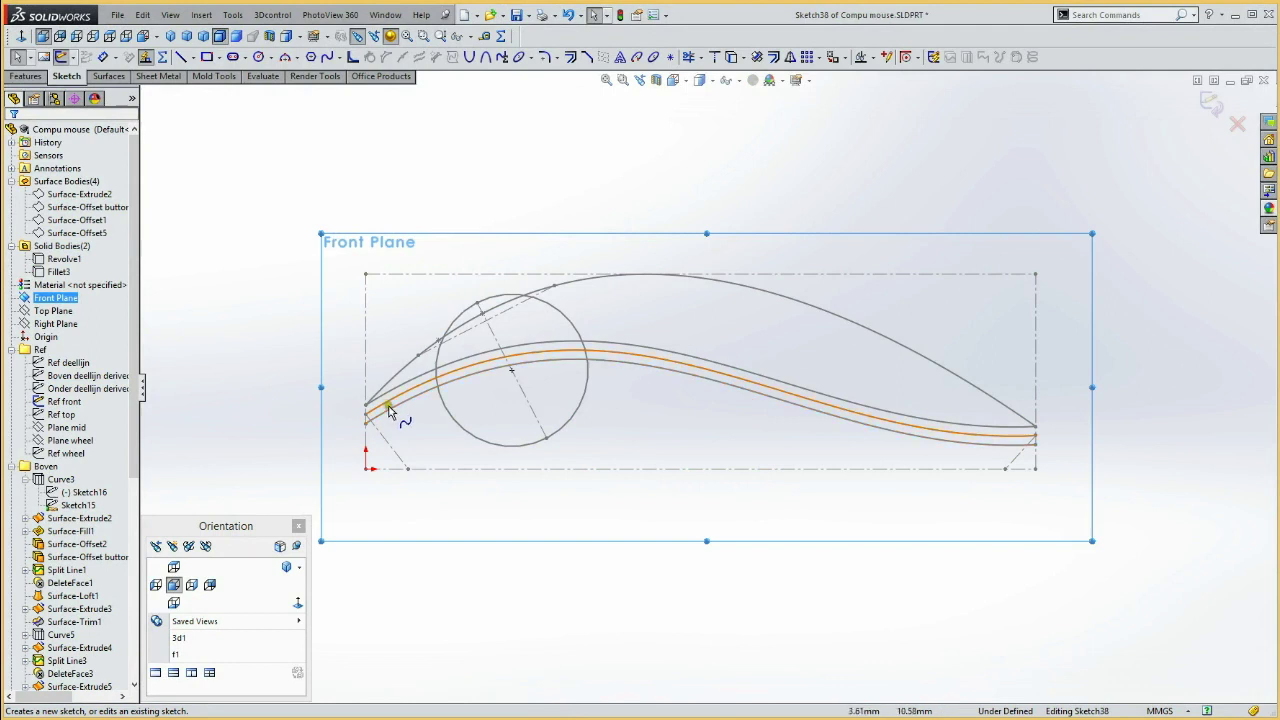
# Convert the middle reference curve into the sketch and drag both its ends past the profile.
pyautogui.click(388, 408)
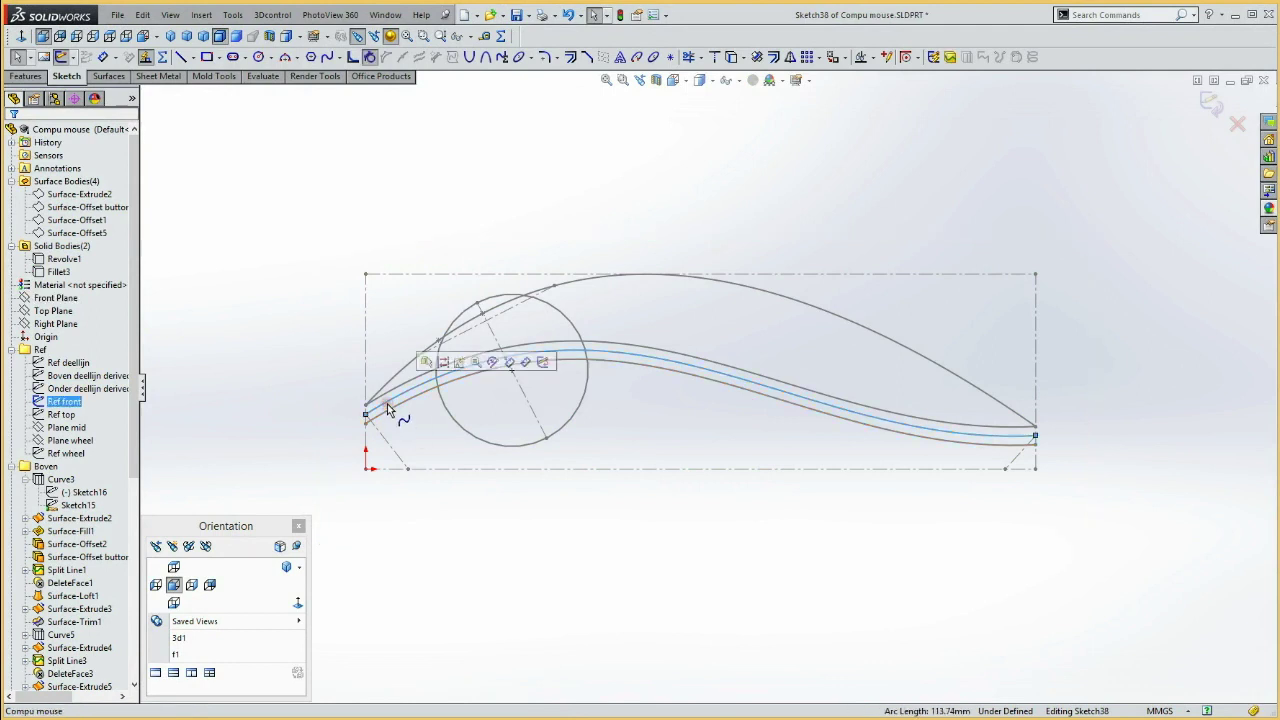
pyautogui.click(733, 57)
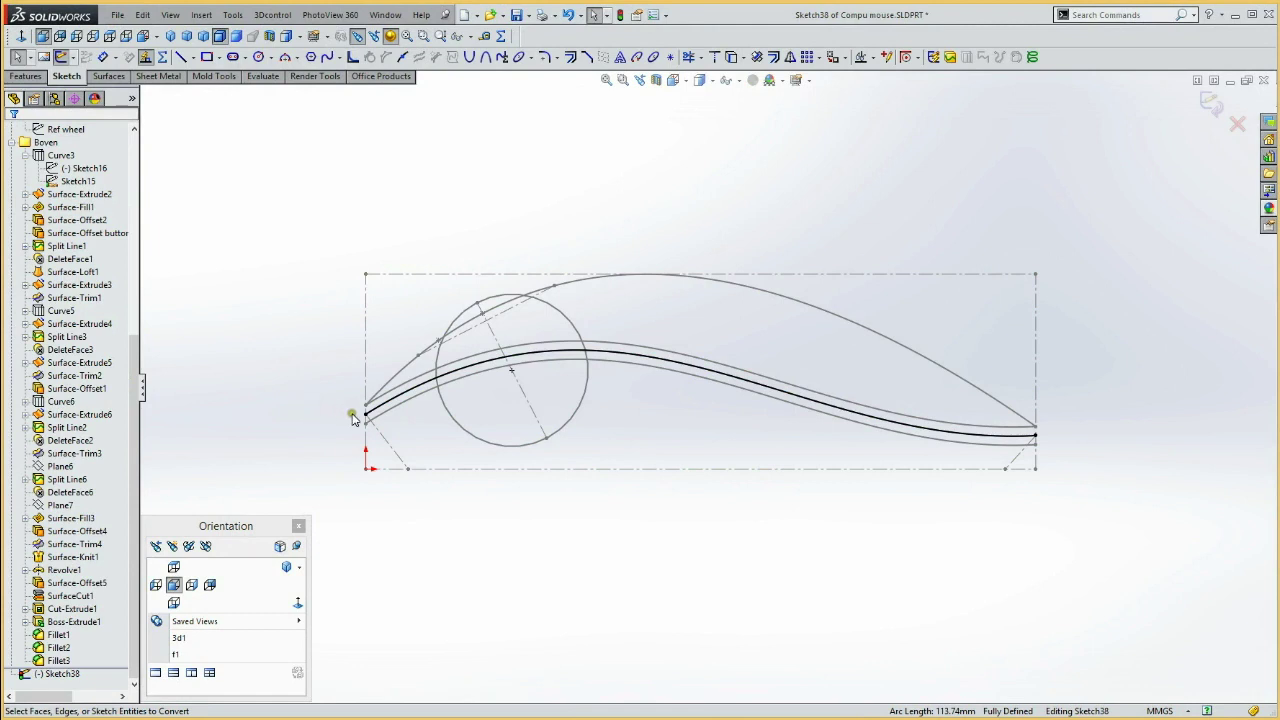
pyautogui.moveTo(366, 414); pyautogui.dragTo(337, 433)
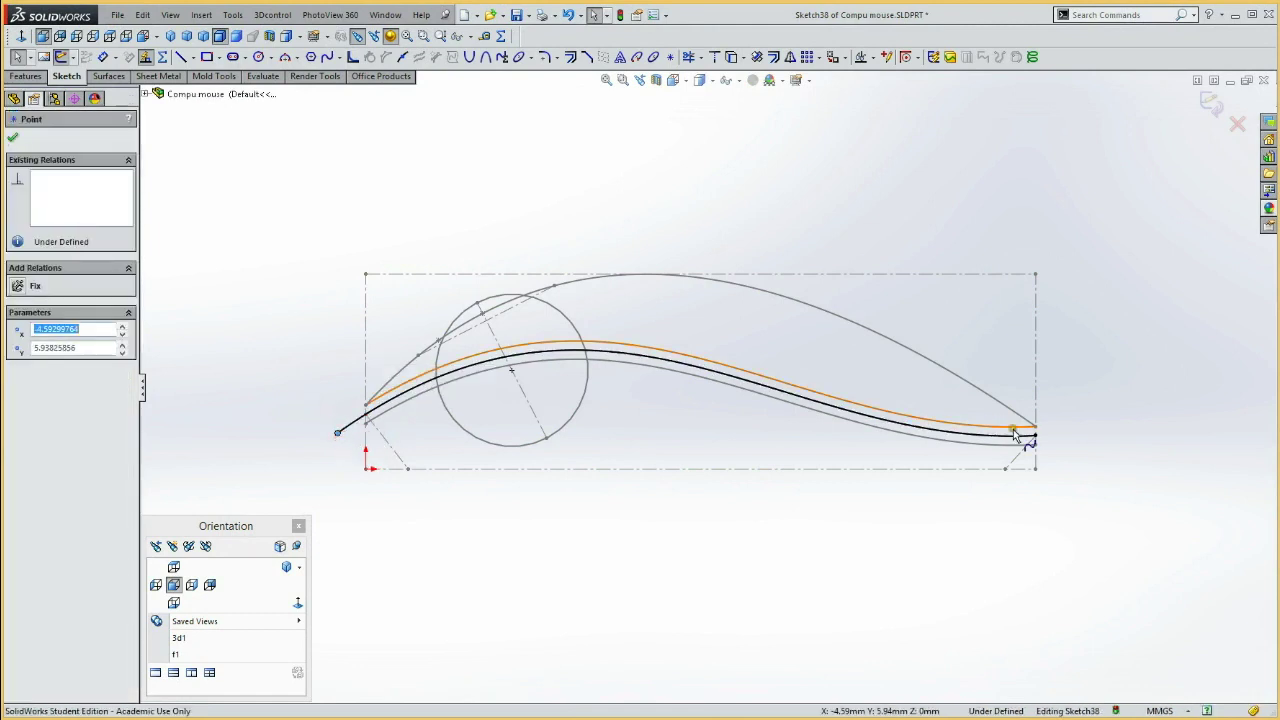
pyautogui.moveTo(1034, 438)
pyautogui.mouseDown()
pyautogui.moveTo(1063, 458)
pyautogui.moveTo(1094, 457)
pyautogui.mouseUp()
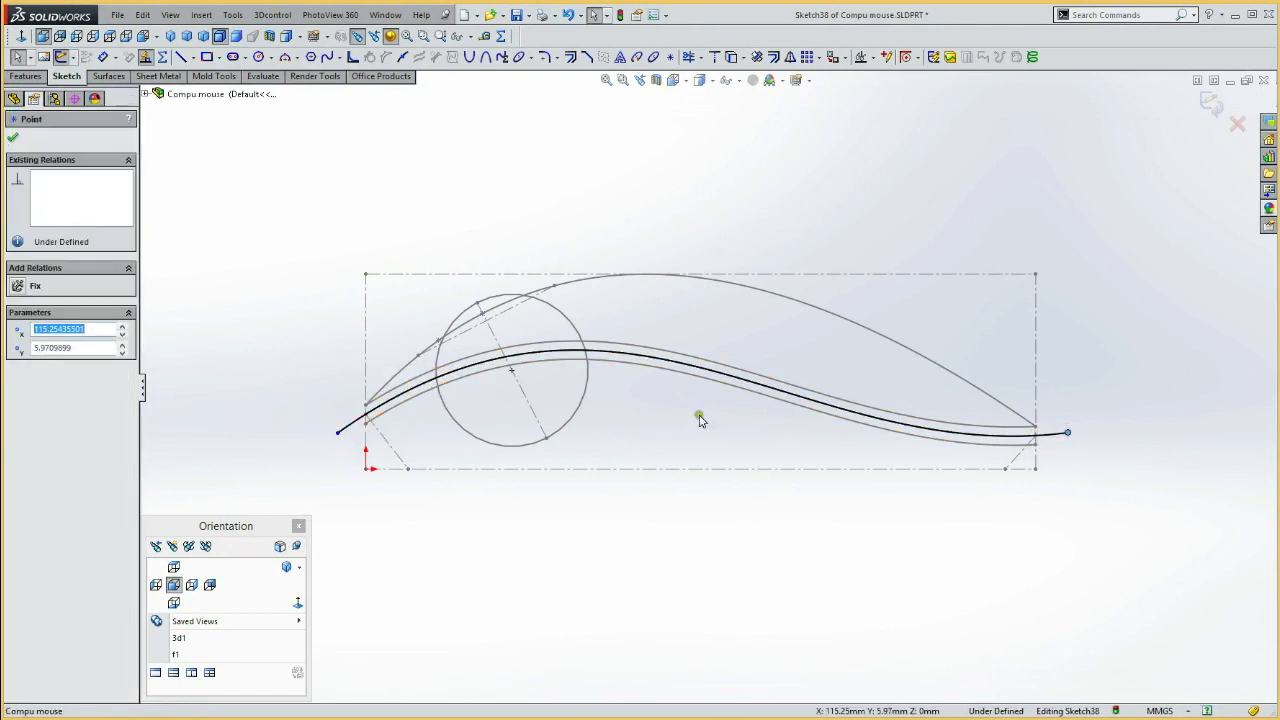
pyautogui.click(310, 197)
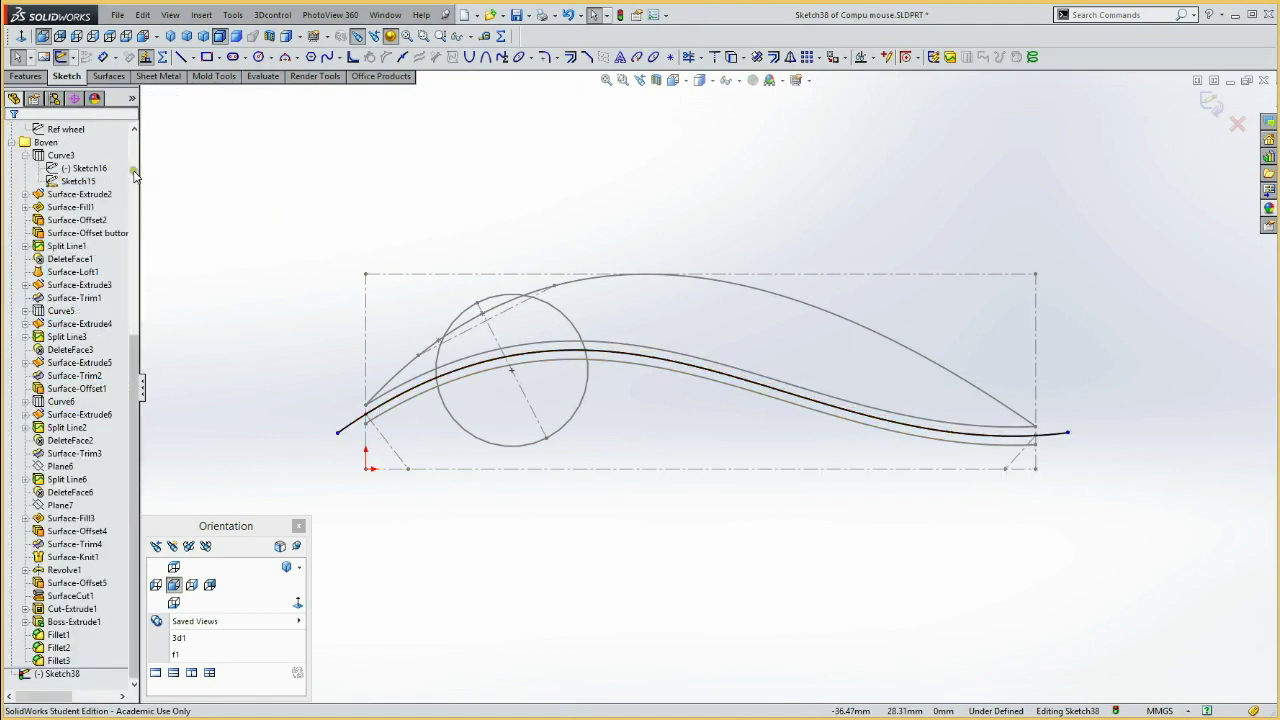
# Hide the reference sketch so only the converted side curve remains, and begin offsetting it.
pyautogui.scroll(10, 110, 176)
pyautogui.click(60, 390)
pyautogui.click(75, 366)
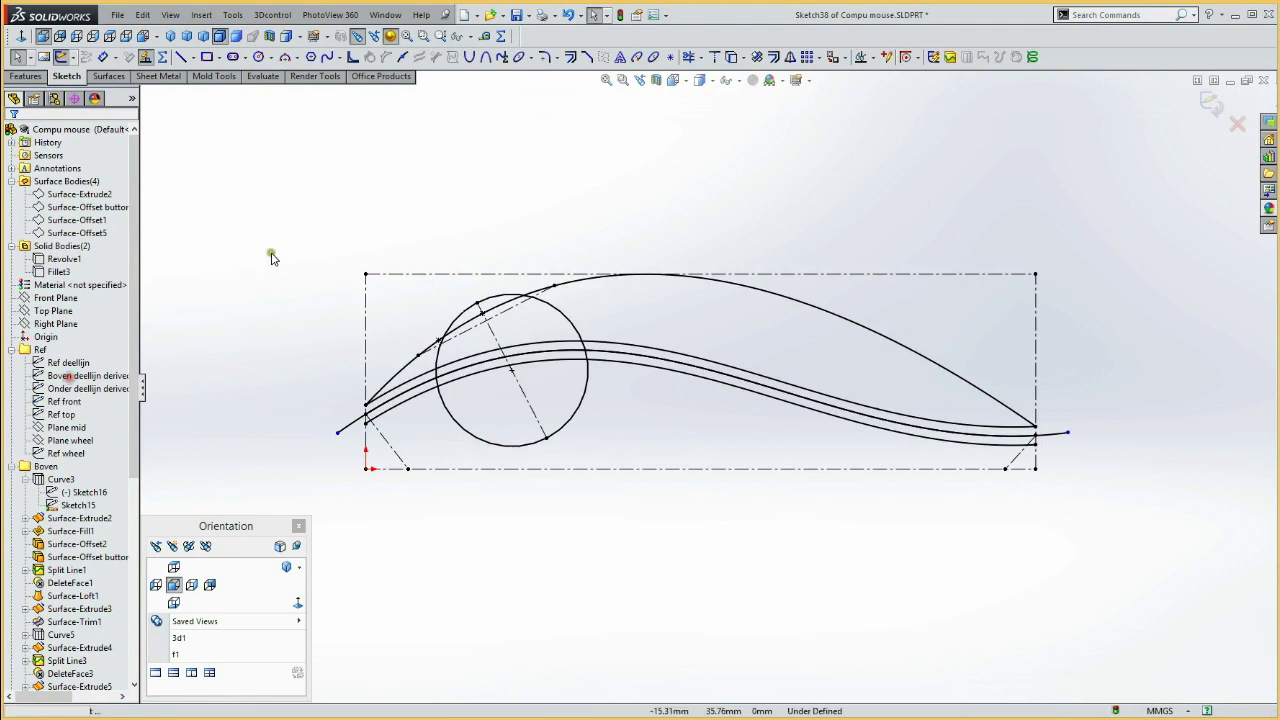
pyautogui.click(394, 392)
pyautogui.click(571, 57)
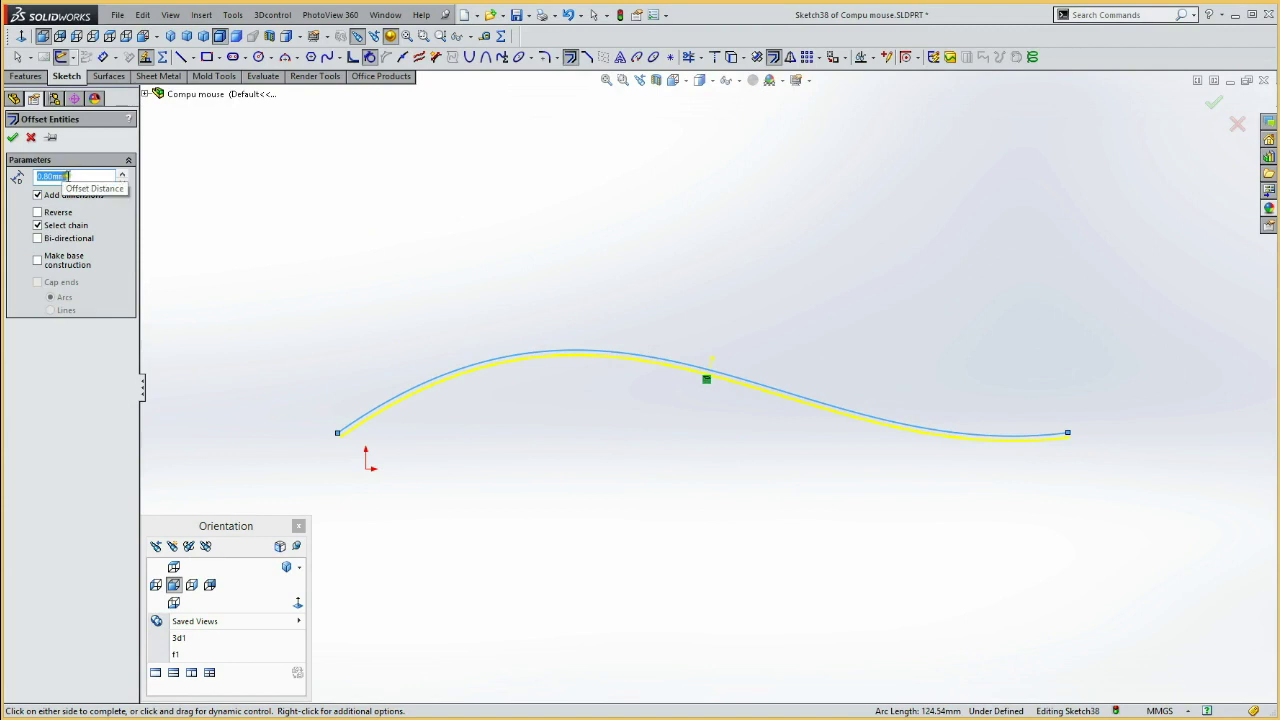
# Offset the curve by 0.30 mm and place the 0.30 dimension just above it.
pyautogui.press('BackSpace')
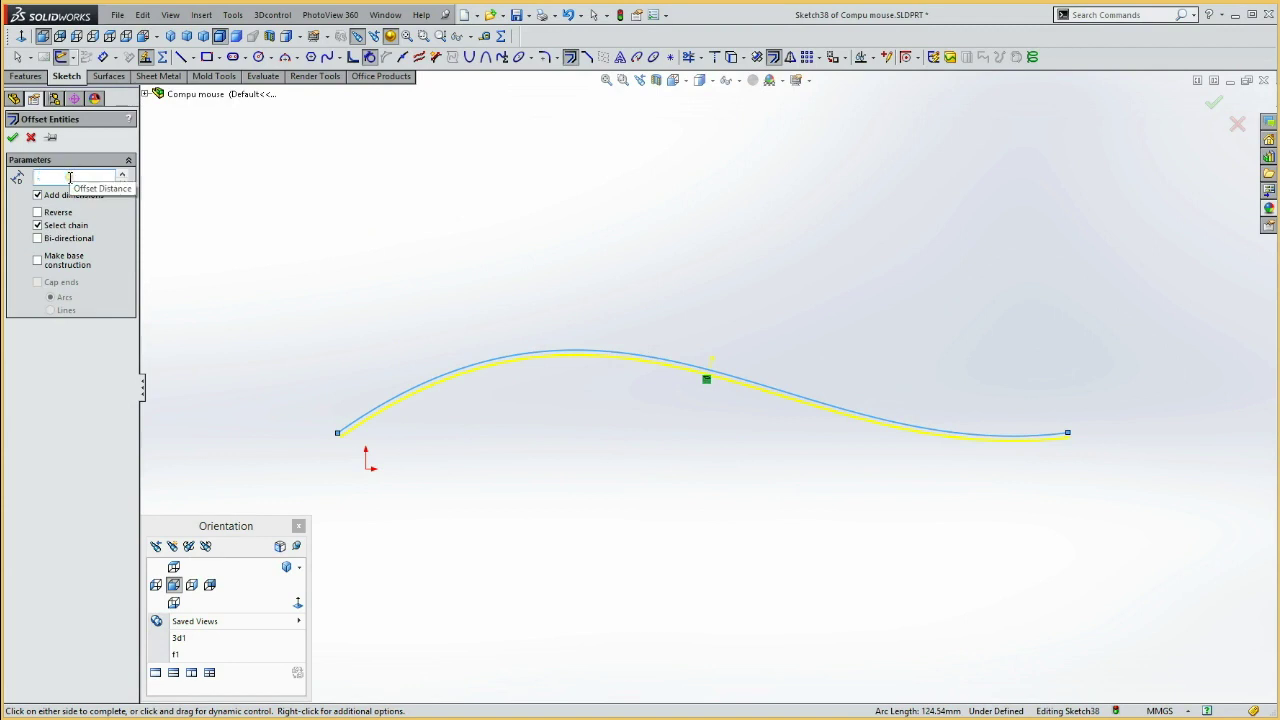
pyautogui.write('3')
pyautogui.press('Return')
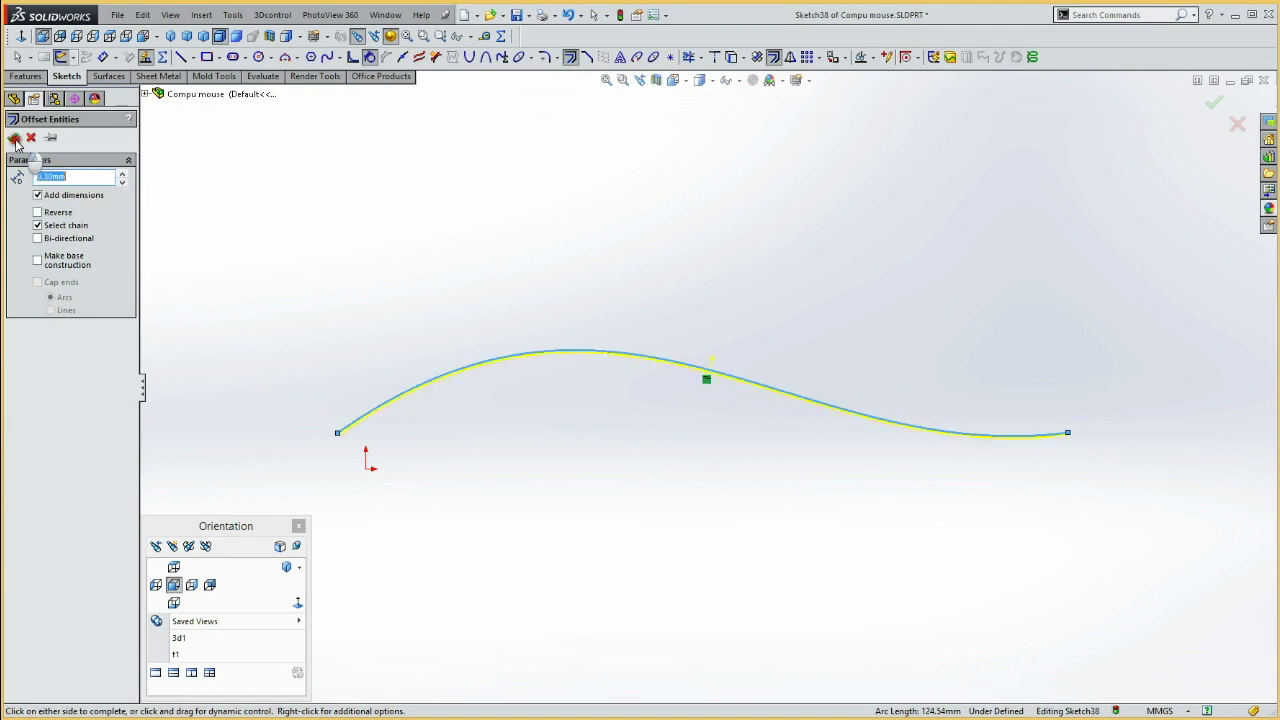
pyautogui.click(13, 140)
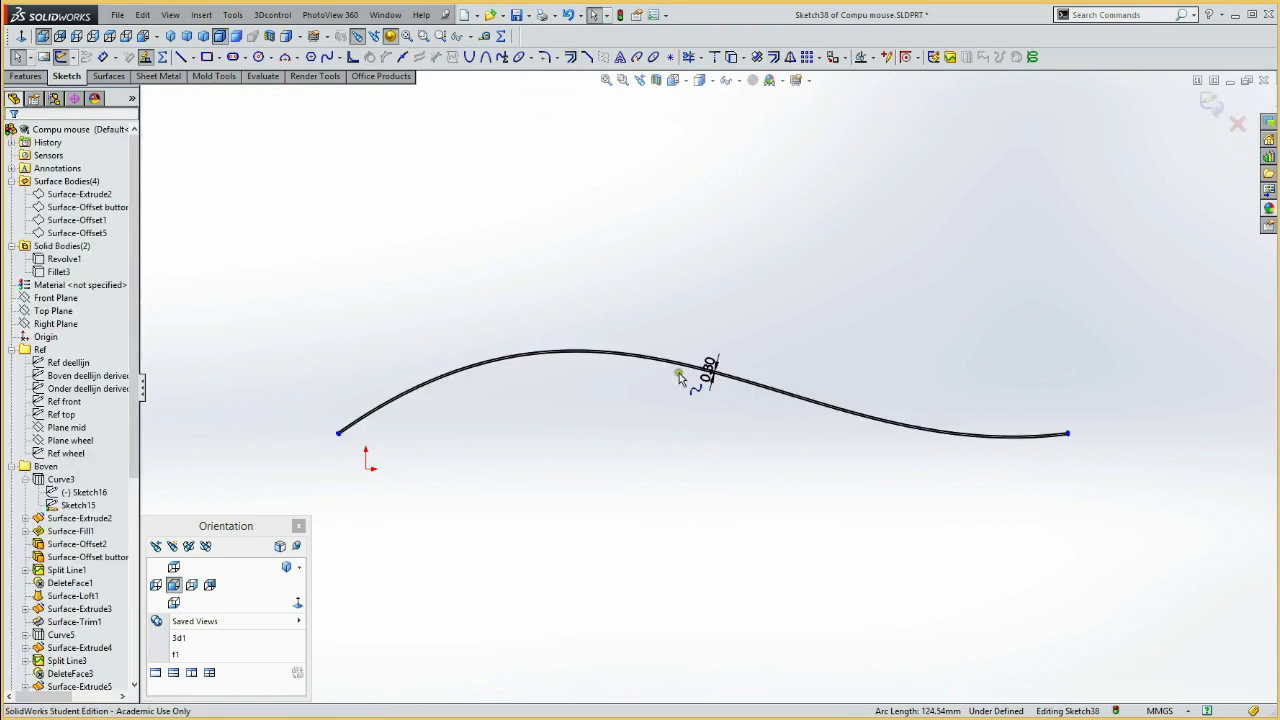
pyautogui.moveTo(709, 372); pyautogui.dragTo(720, 334)
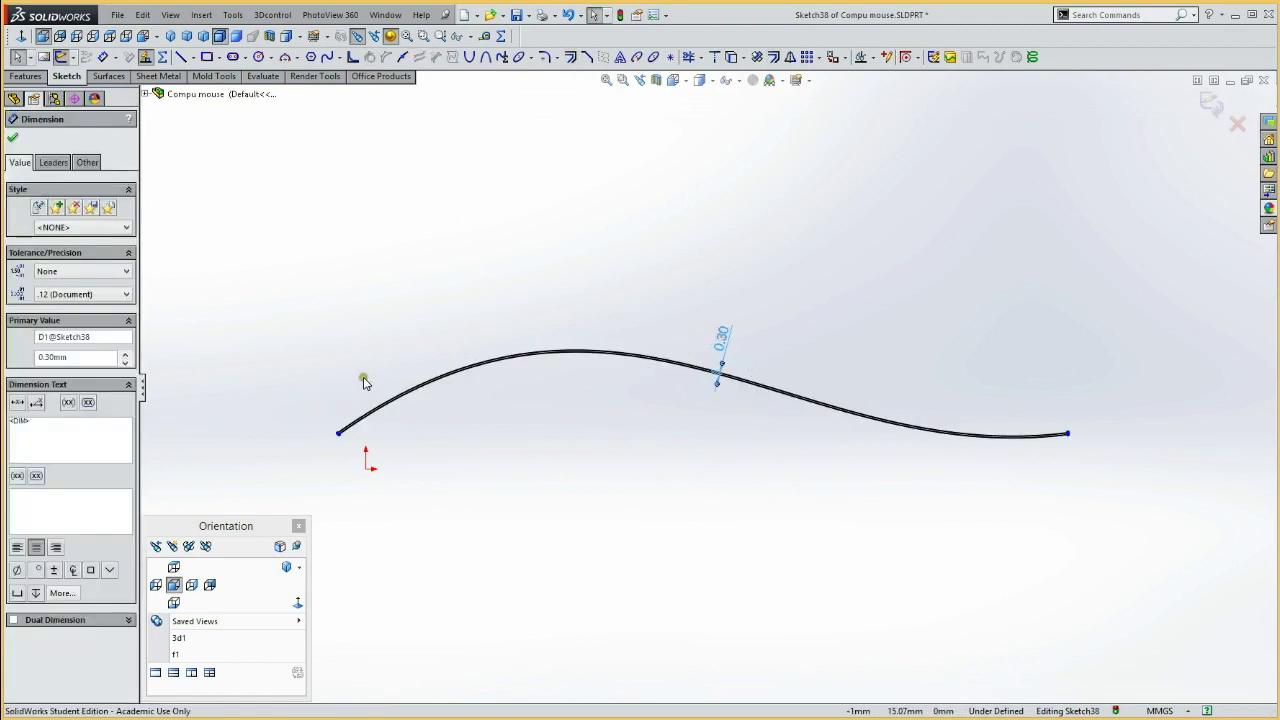
# Add a second offset of the original curve at 0.80 mm.
pyautogui.moveTo(314, 384); pyautogui.dragTo(453, 452)
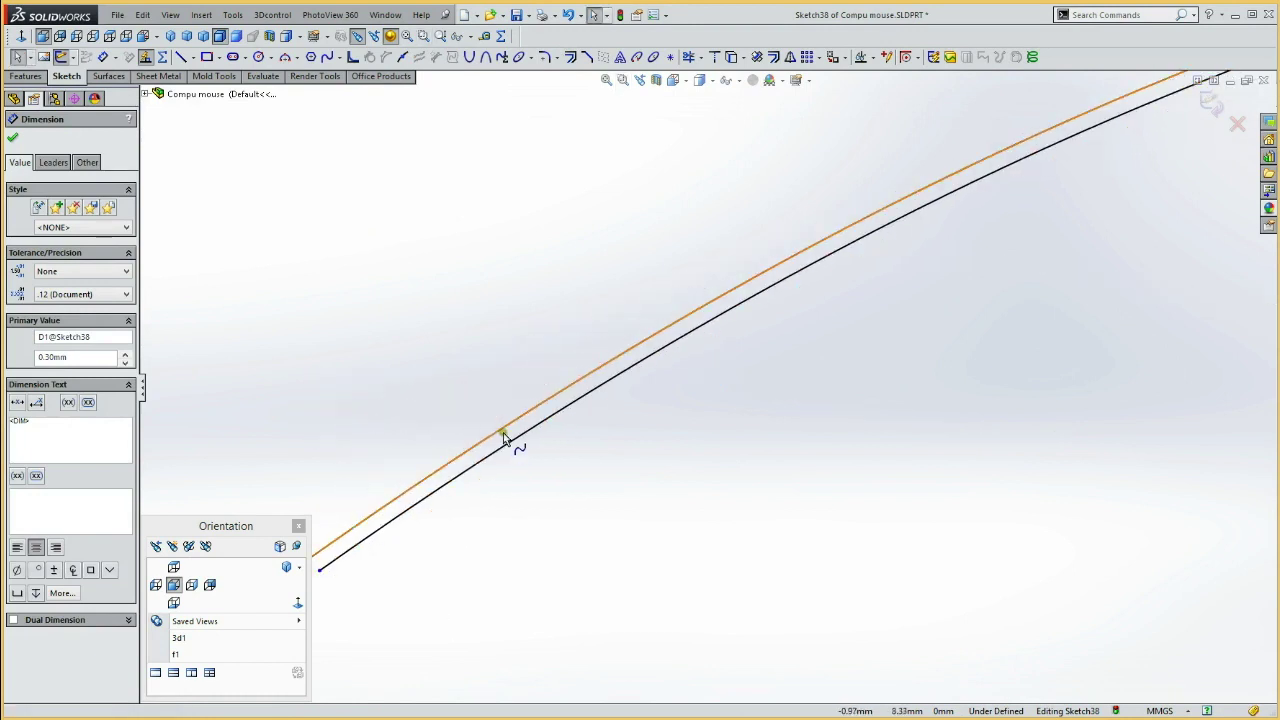
pyautogui.click(502, 434)
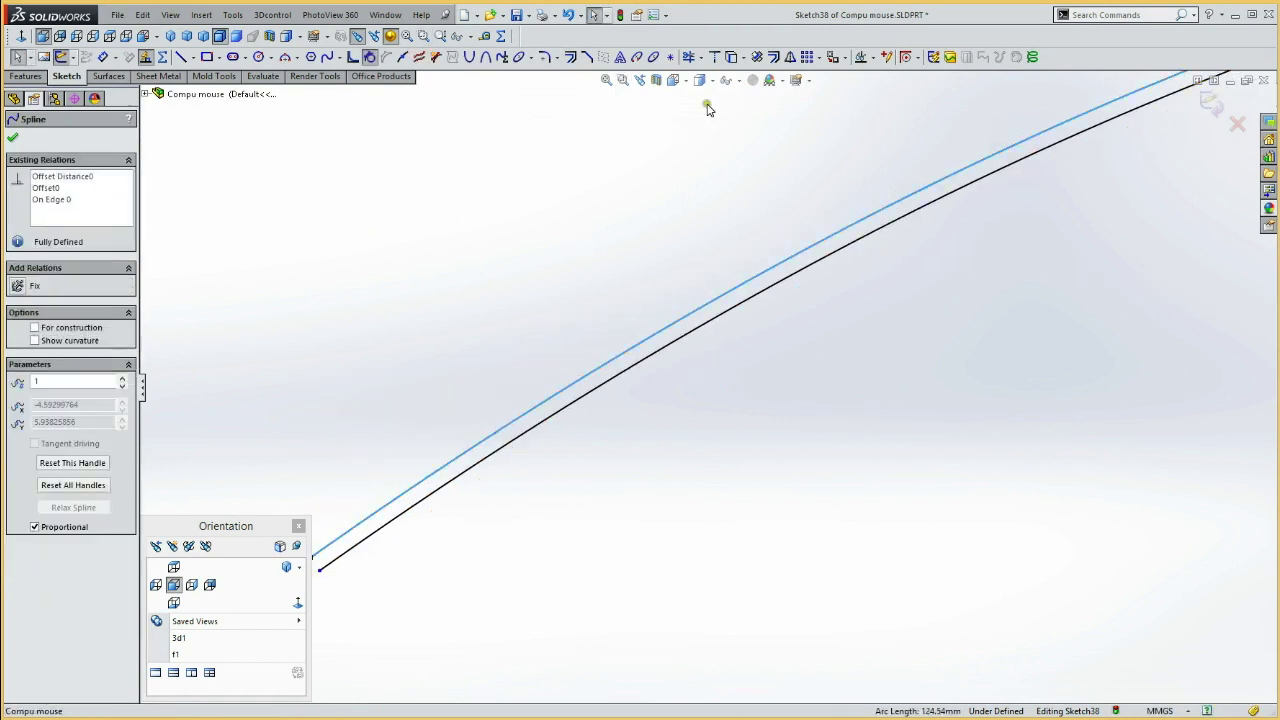
pyautogui.click(774, 57)
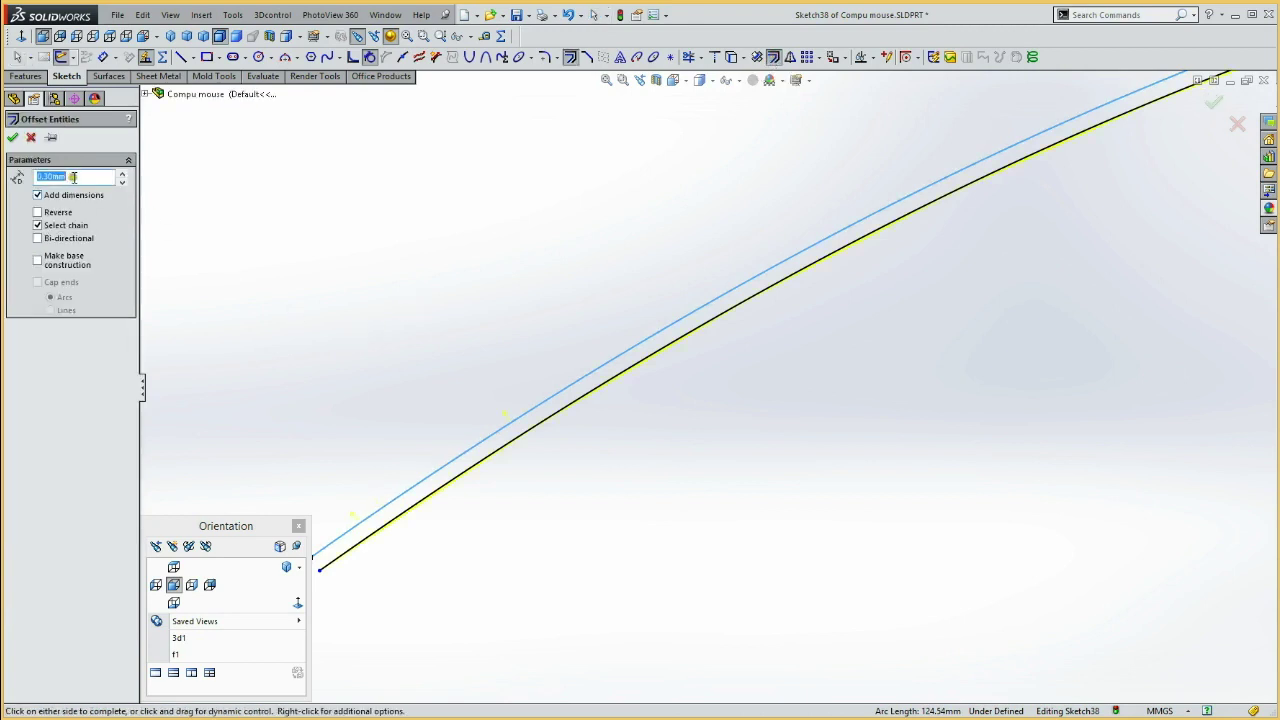
pyautogui.press('BackSpace')
pyautogui.write('.8')
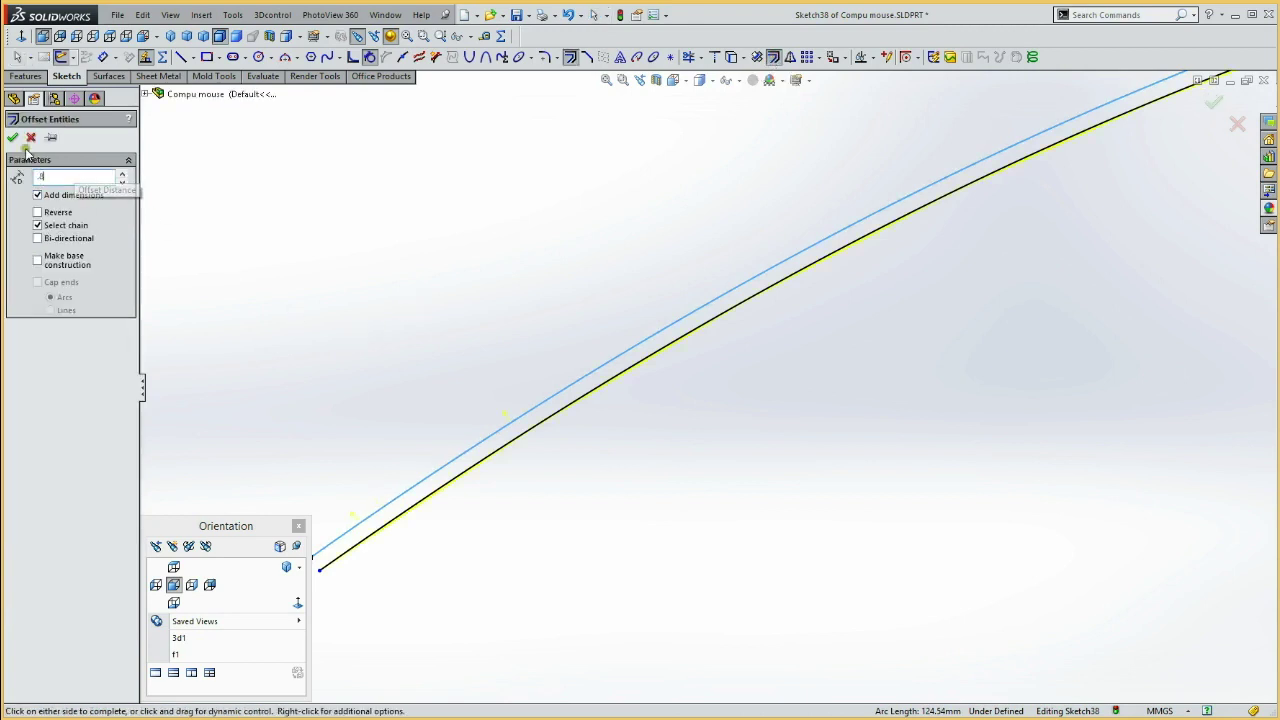
pyautogui.press('Return')
pyautogui.click(12, 138)
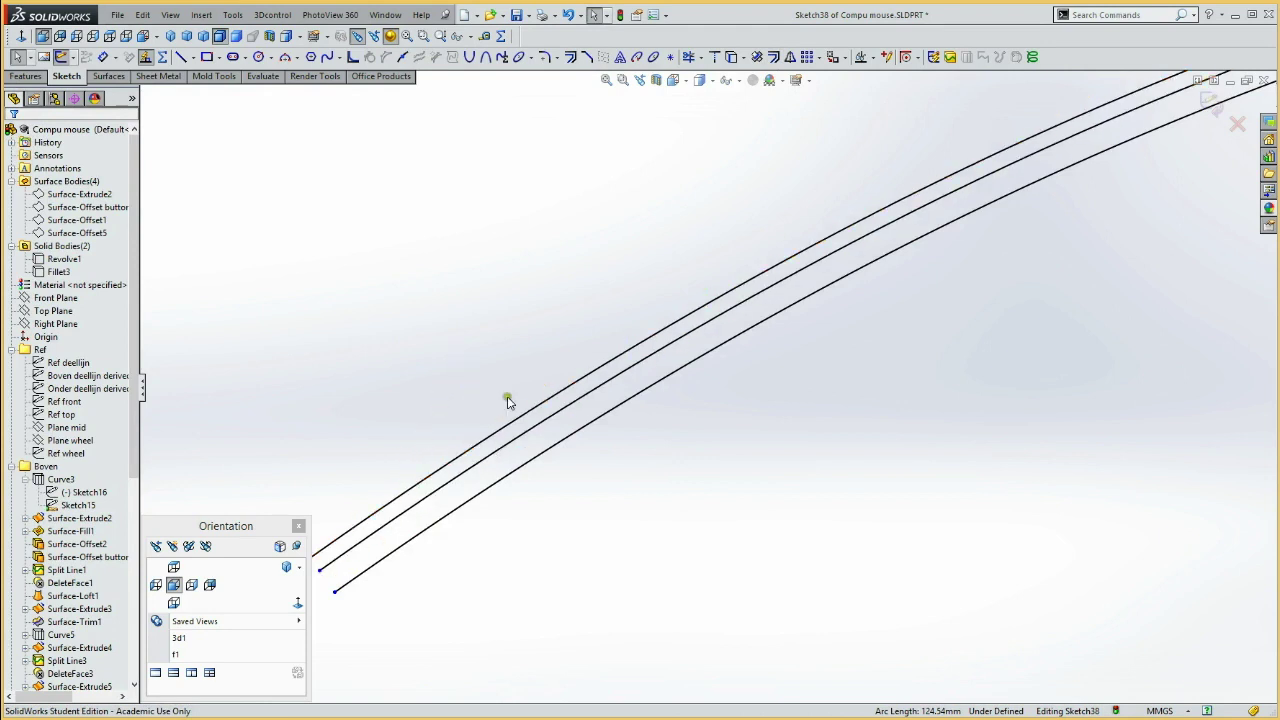
# Convert both offset curves into dash-dot construction lines.
pyautogui.scroll(2, 507, 345)
pyautogui.scroll(2, 503, 343)
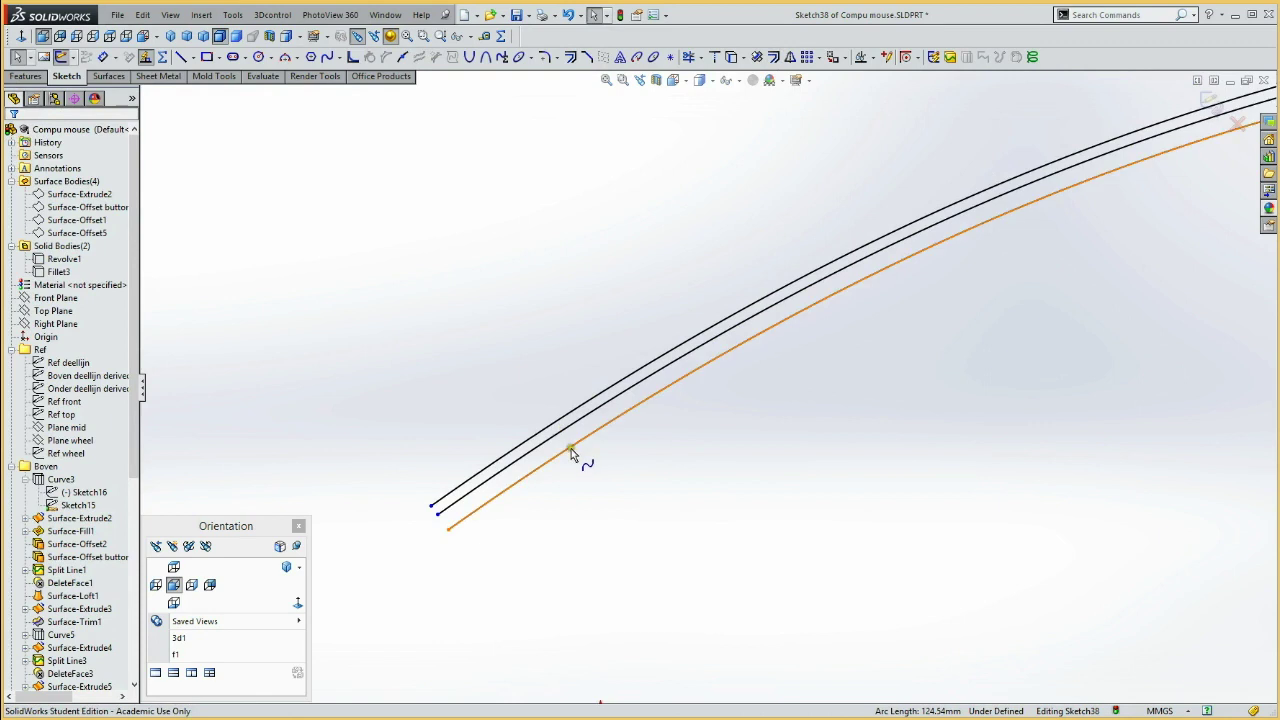
pyautogui.click(571, 452)
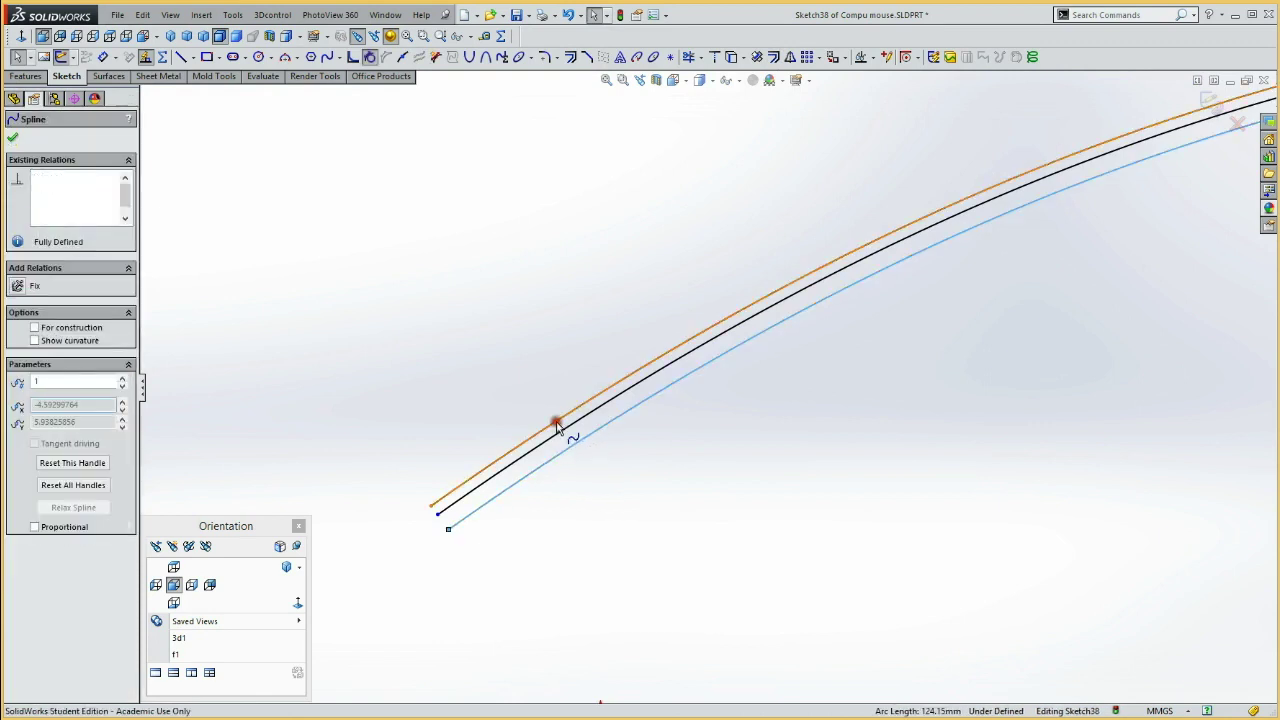
pyautogui.keyDown('ctrl'); pyautogui.click(567, 411); pyautogui.keyUp('ctrl')
pyautogui.click(611, 377)
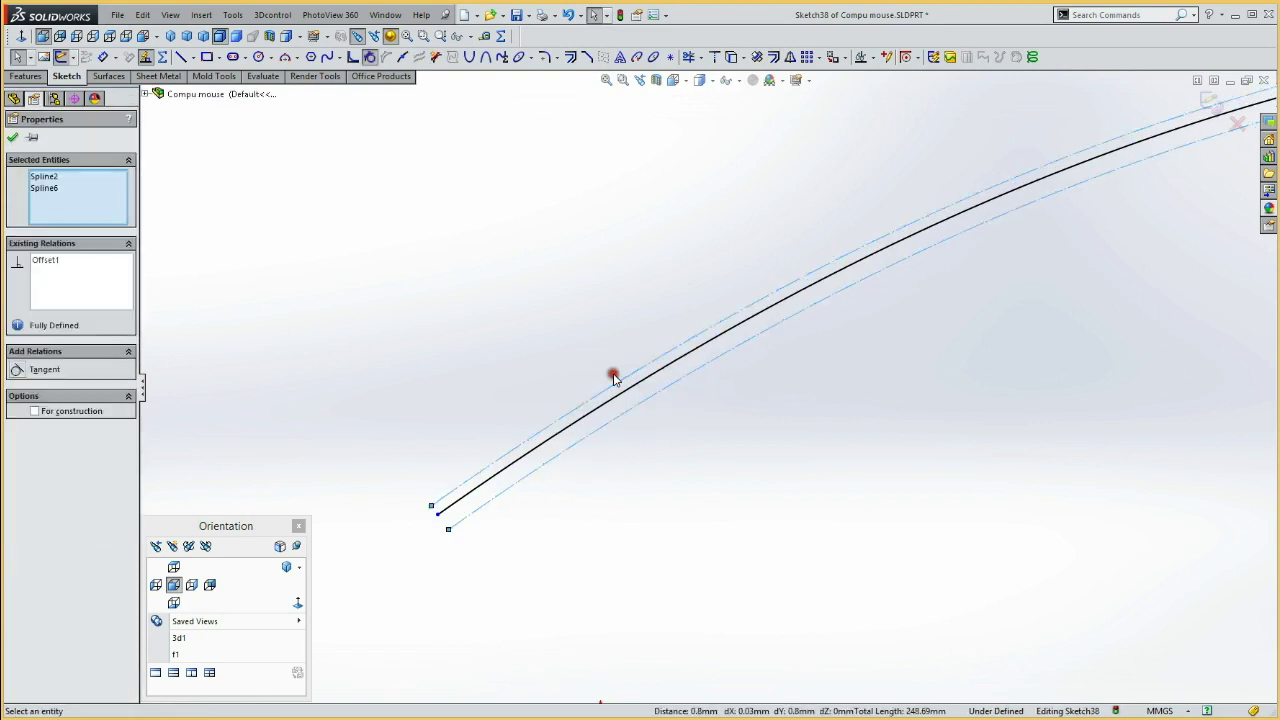
# View the sketch normal to its plane and exit Sketch38.
pyautogui.click(566, 432)
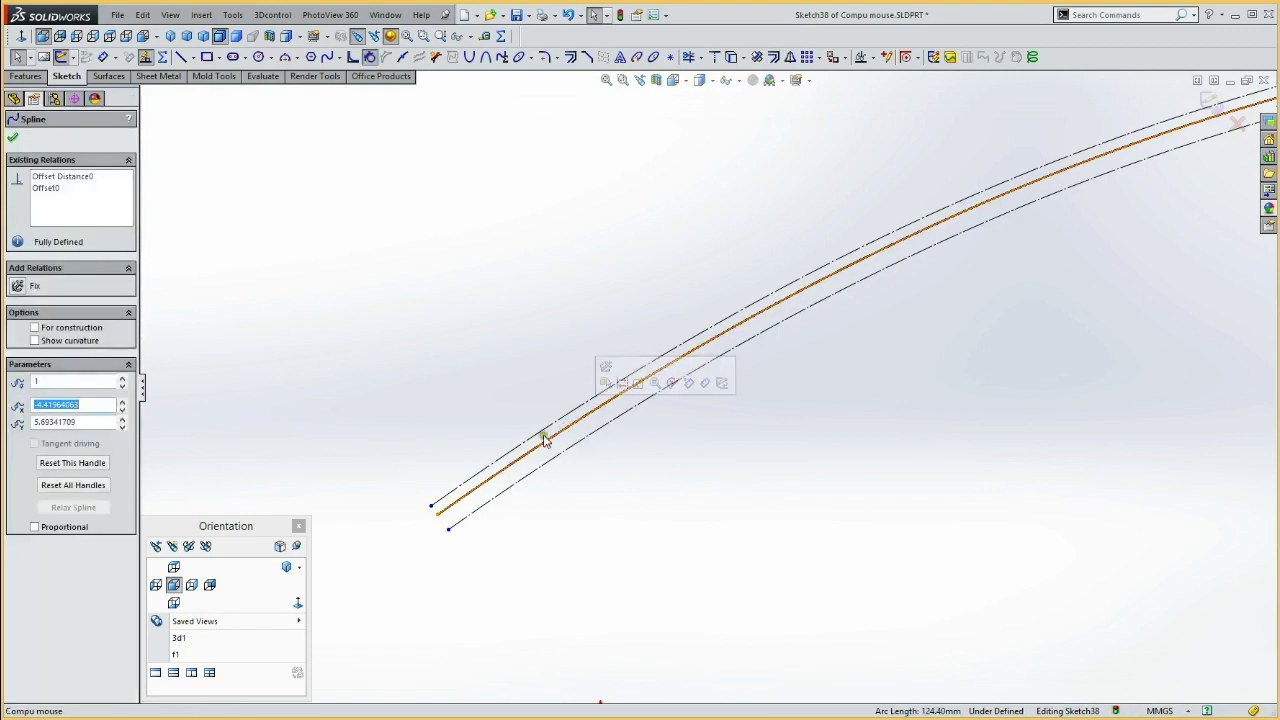
pyautogui.hotkey('ctrl', '8')
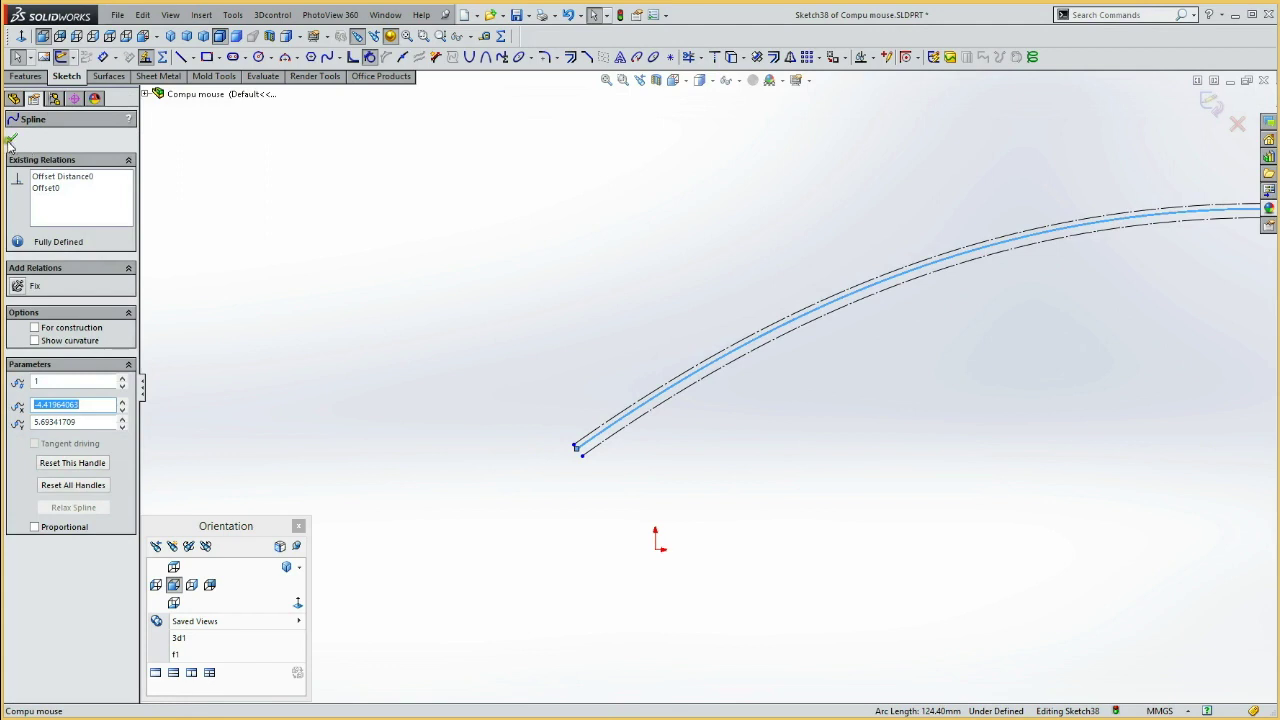
pyautogui.click(13, 141)
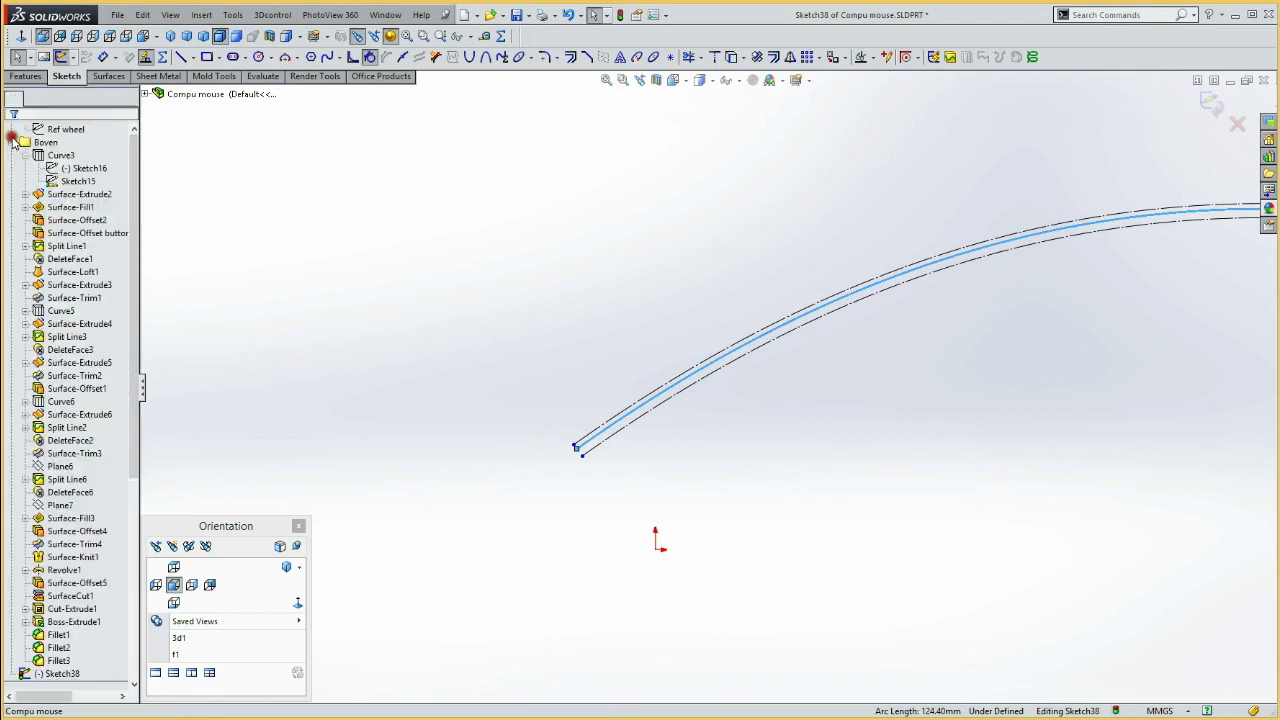
pyautogui.click(62, 57)
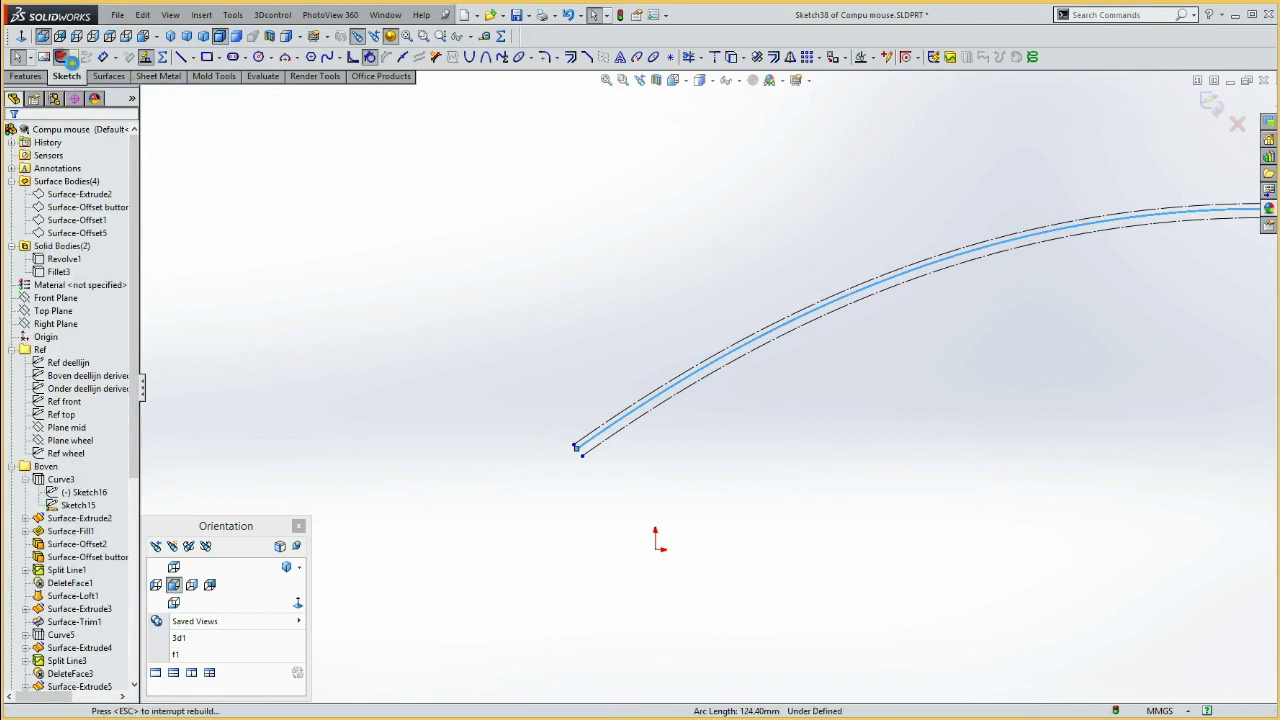
# Project Sketch38 onto Sketch15 (sketch on sketch) to create the 3D loop Curve8.
pyautogui.click(140, 582)
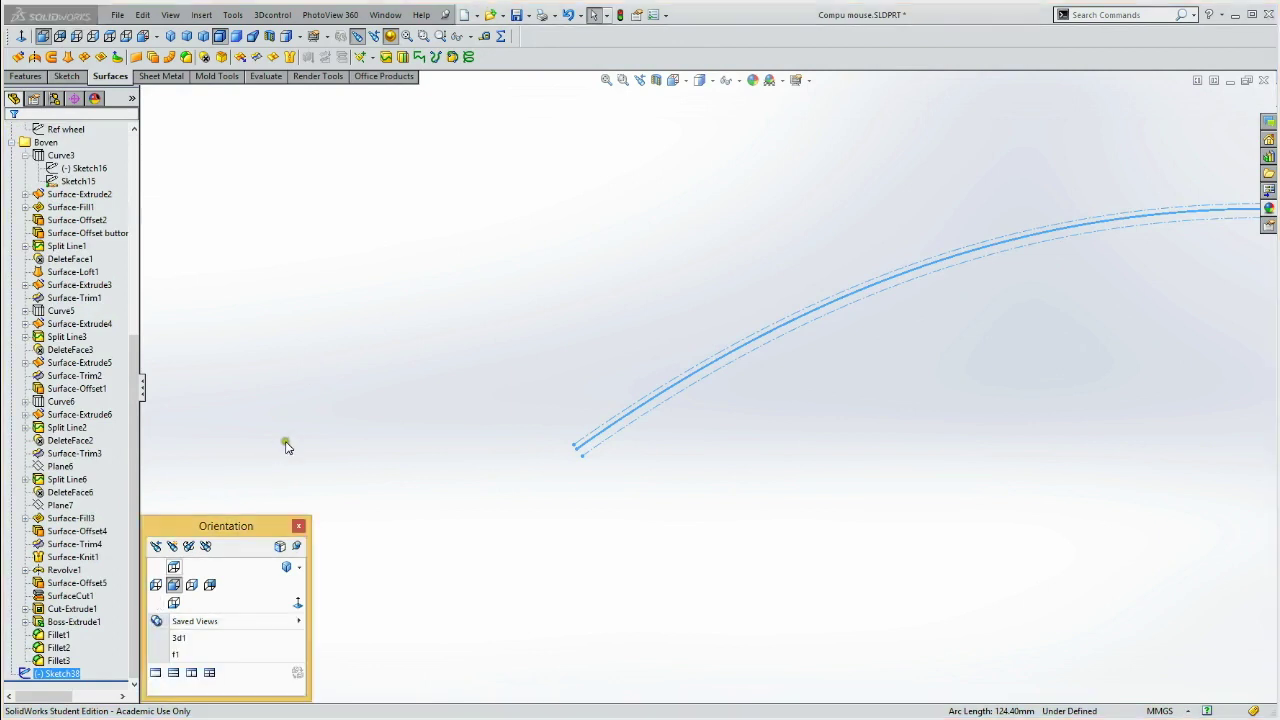
pyautogui.moveTo(137, 350); pyautogui.dragTo(133, 245)
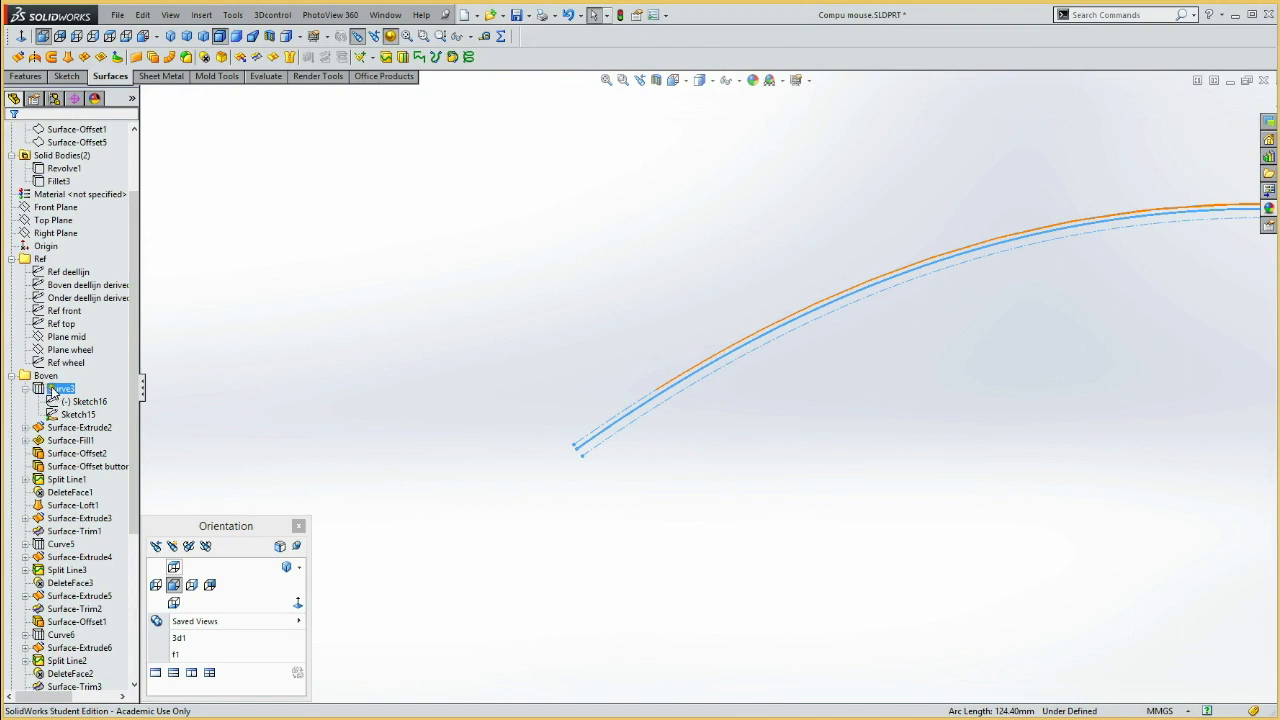
pyautogui.click(78, 415)
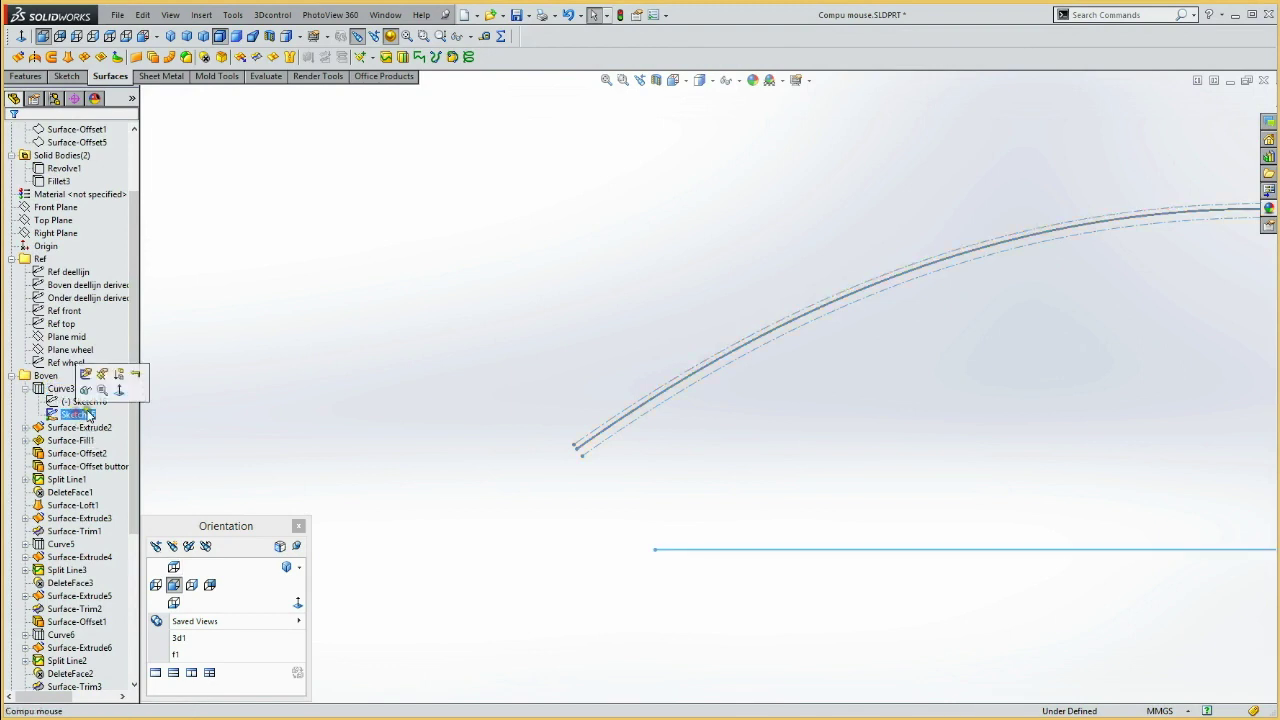
pyautogui.moveTo(357, 383)
pyautogui.mouseDown(button='middle')
pyautogui.moveTo(380, 428)
pyautogui.moveTo(374, 449)
pyautogui.moveTo(380, 427)
pyautogui.mouseUp(button='middle')
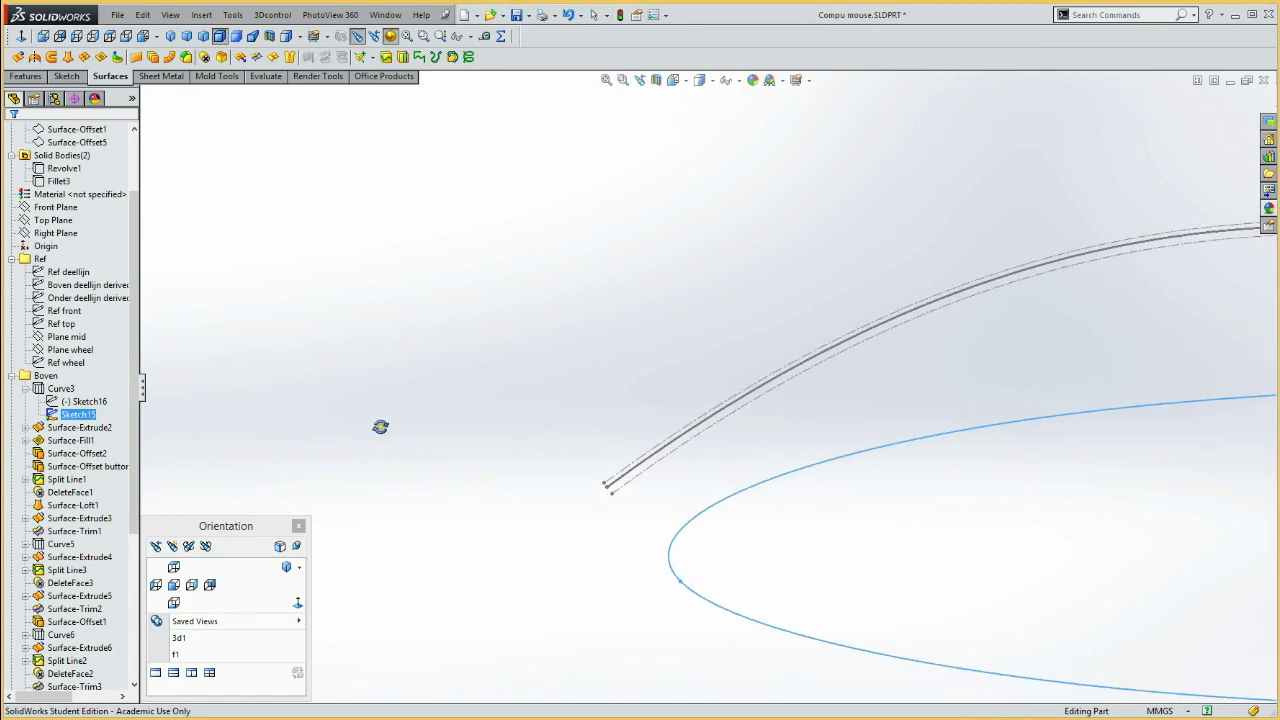
pyautogui.click(136, 606)
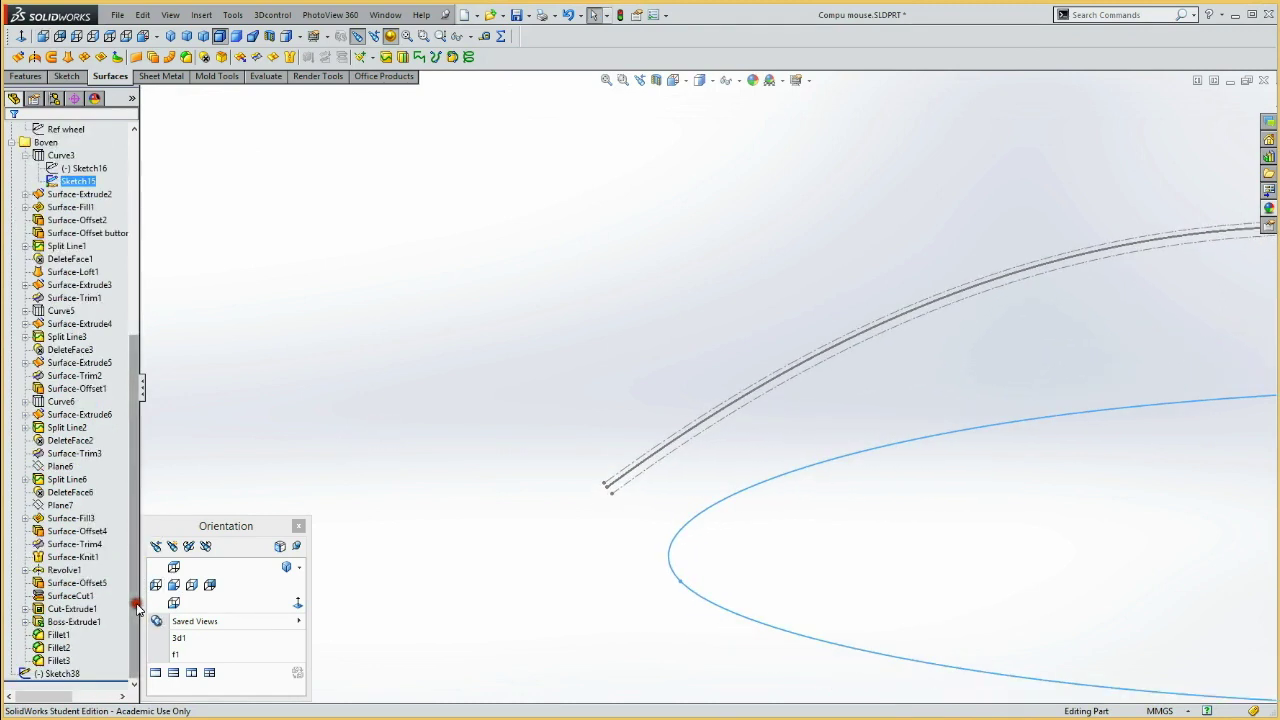
pyautogui.click(60, 673)
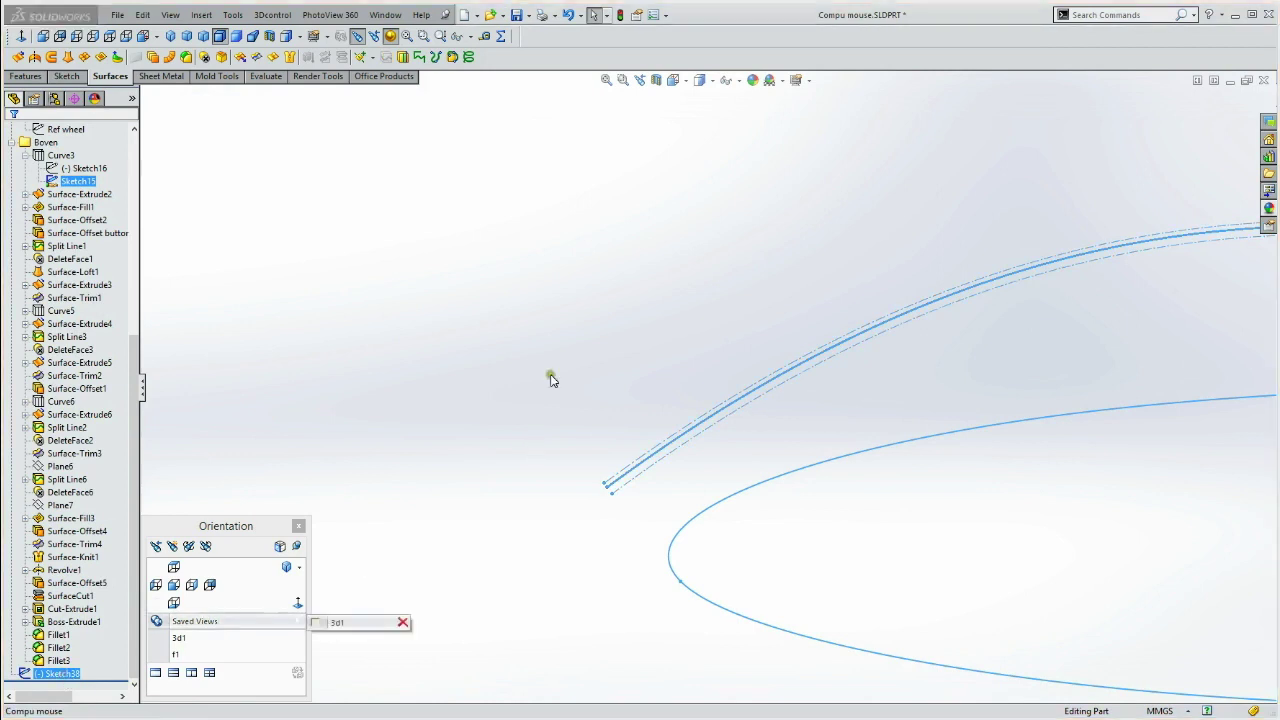
pyautogui.click(402, 57)
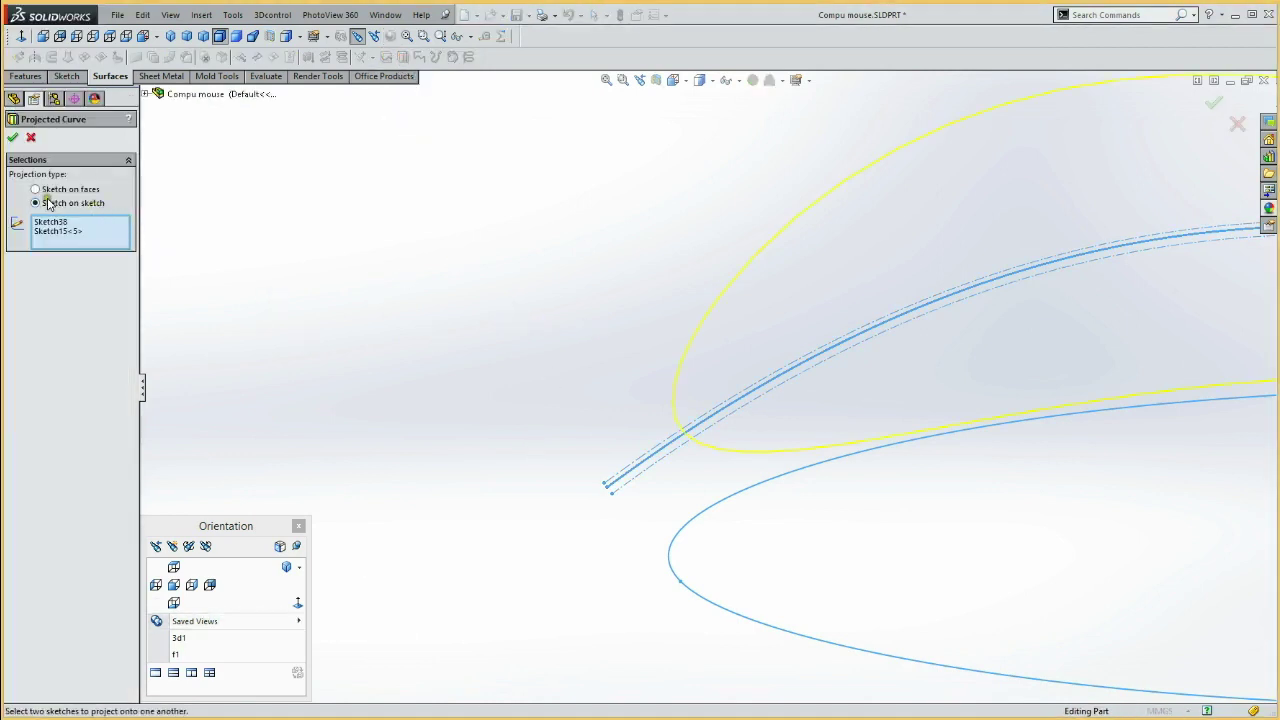
pyautogui.click(12, 139)
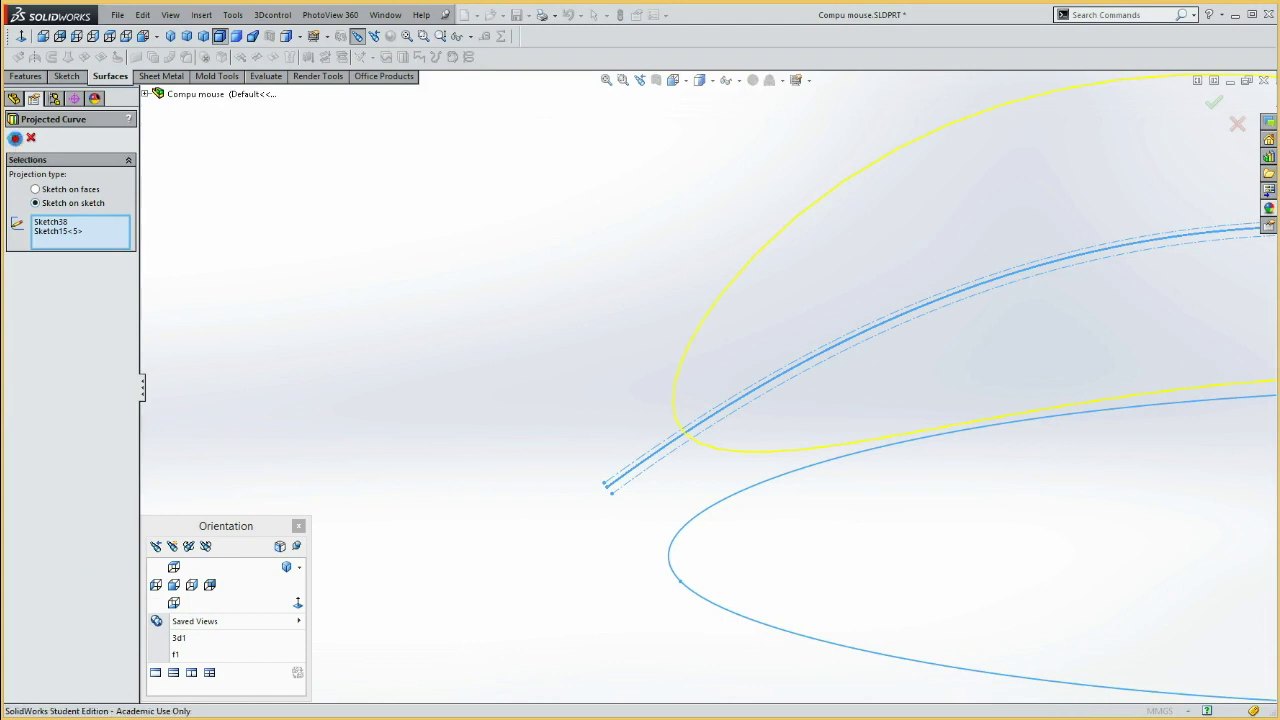
pyautogui.click(454, 381)
# Convert Curve8's loop into a new 3D sketch, 3DSketch6, ready for a surface extrude.
pyautogui.moveTo(419, 360)
pyautogui.mouseDown(button='middle')
pyautogui.moveTo(443, 386)
pyautogui.moveTo(449, 440)
pyautogui.moveTo(294, 371)
pyautogui.mouseUp(button='middle')
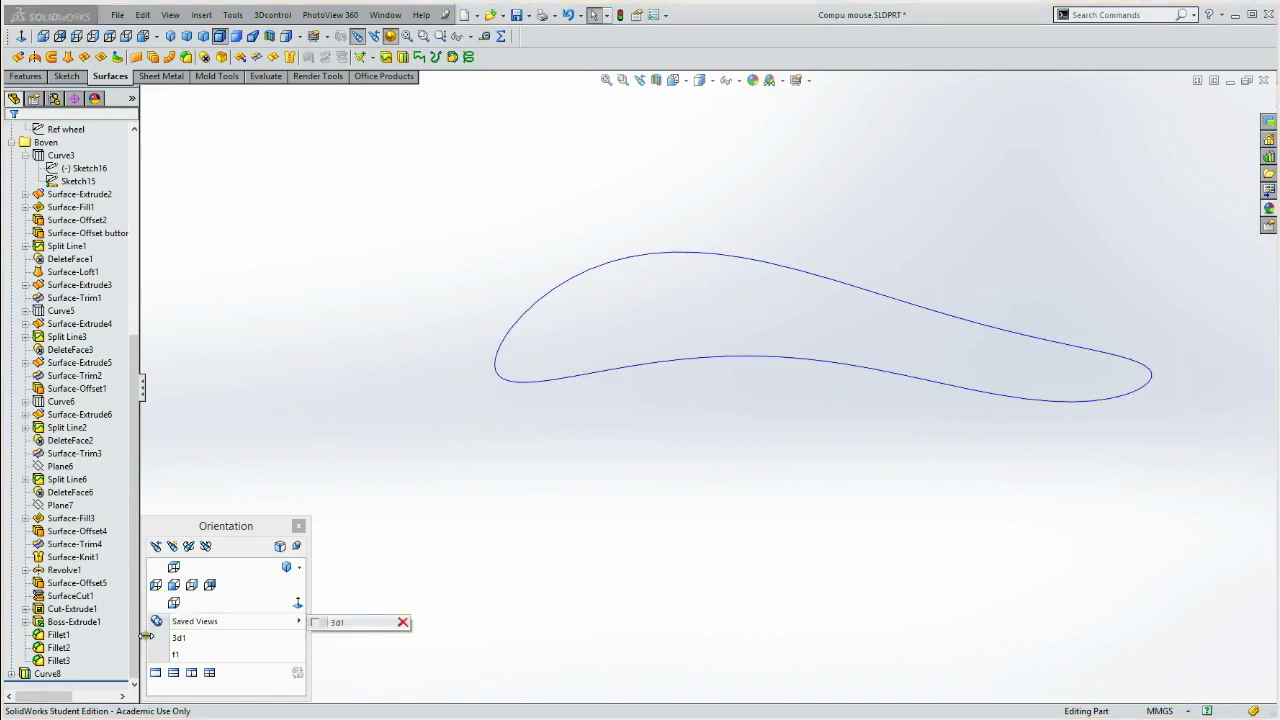
pyautogui.click(52, 675)
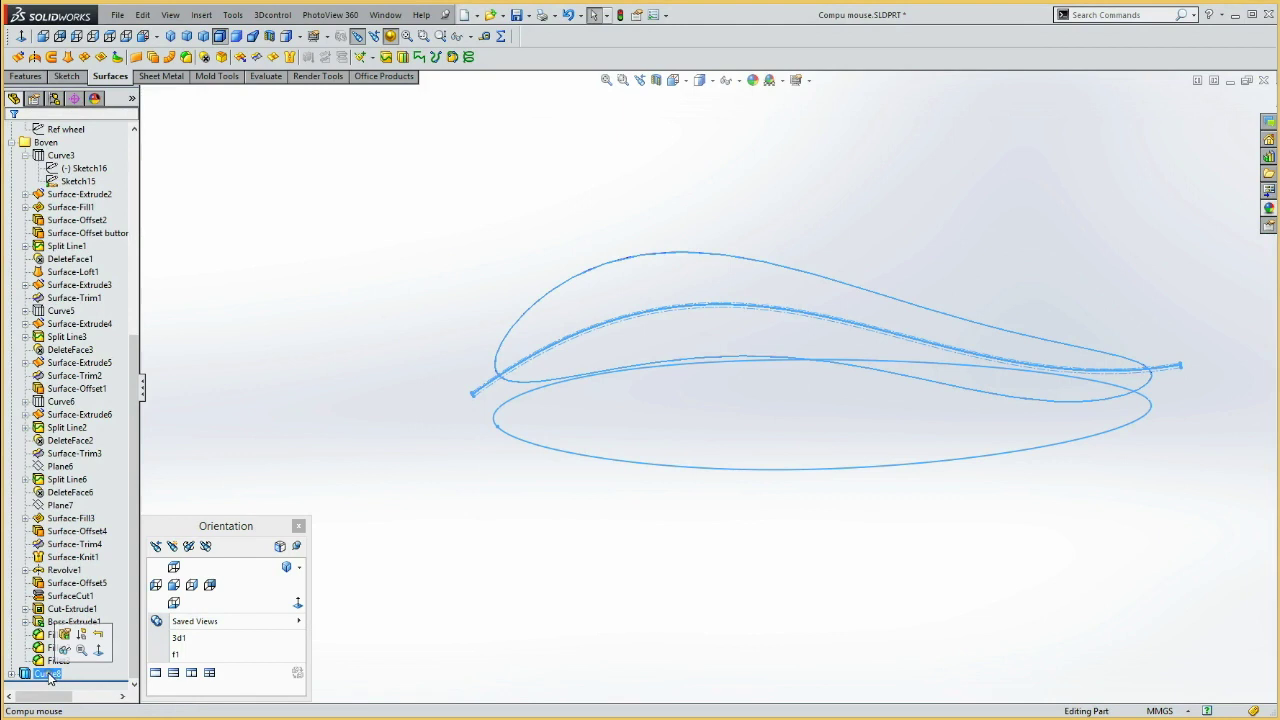
pyautogui.click(68, 77)
pyautogui.click(86, 57)
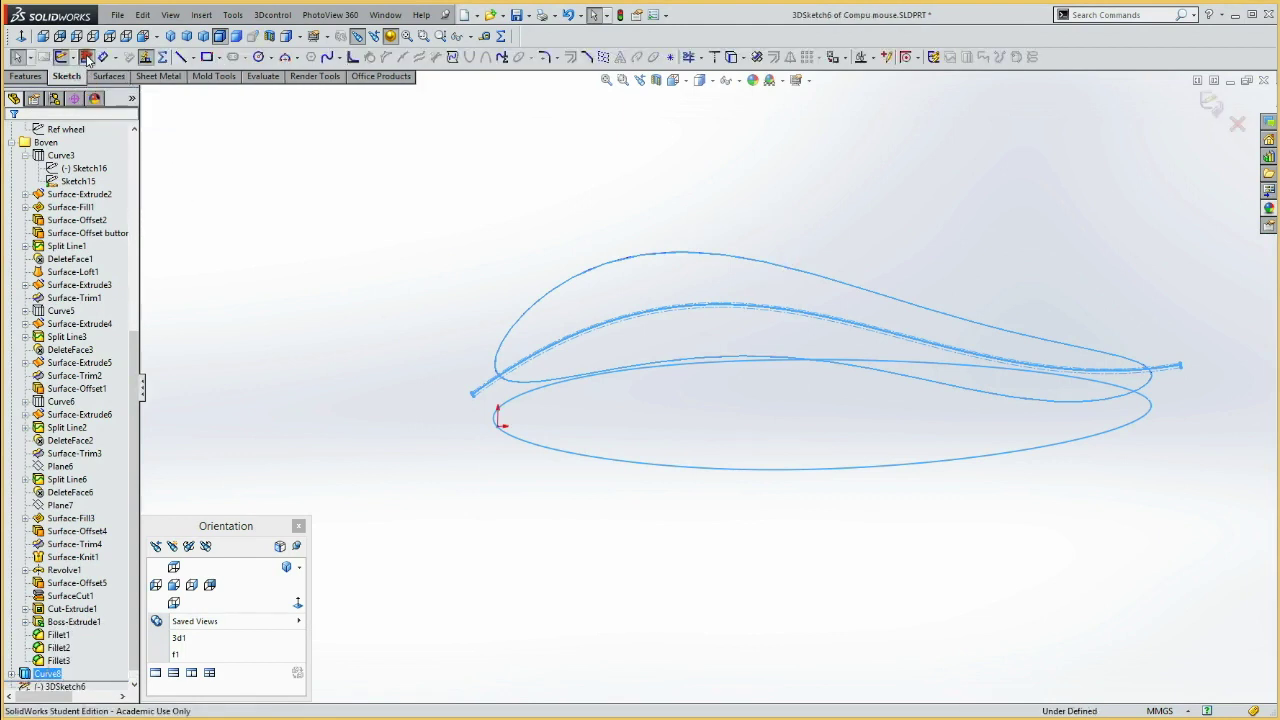
pyautogui.click(731, 57)
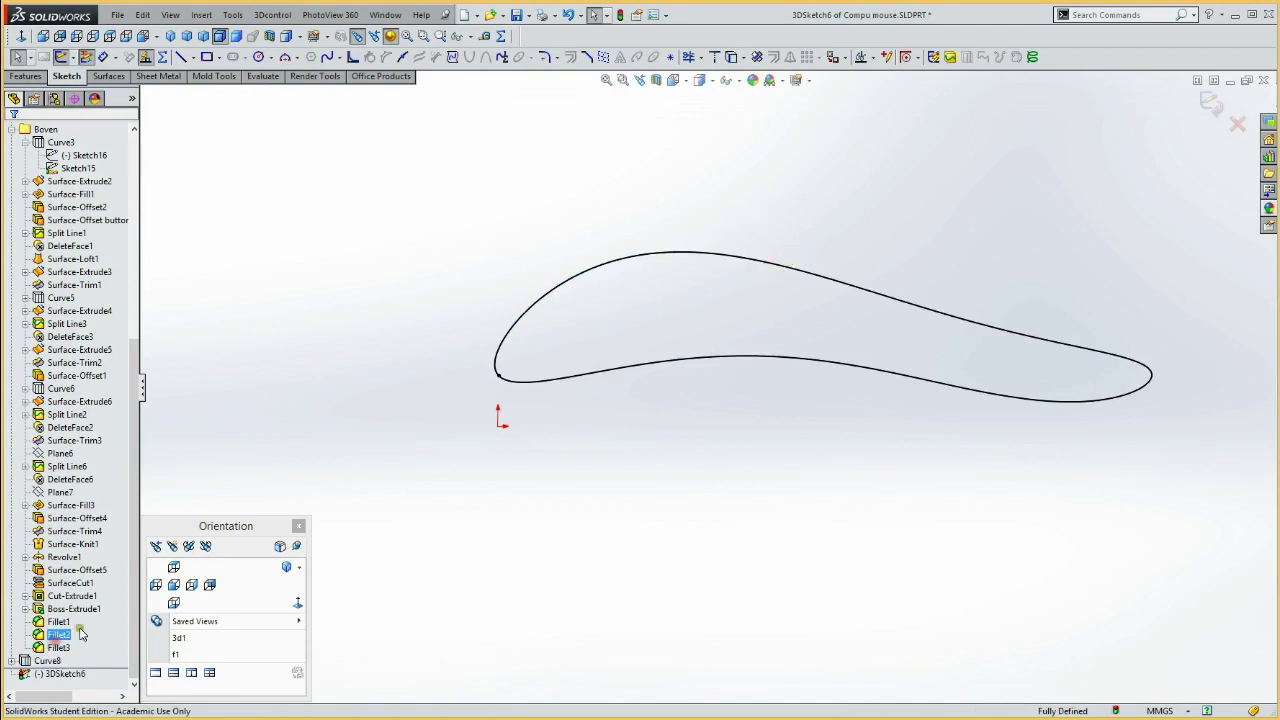
pyautogui.click(110, 77)
pyautogui.click(18, 56)
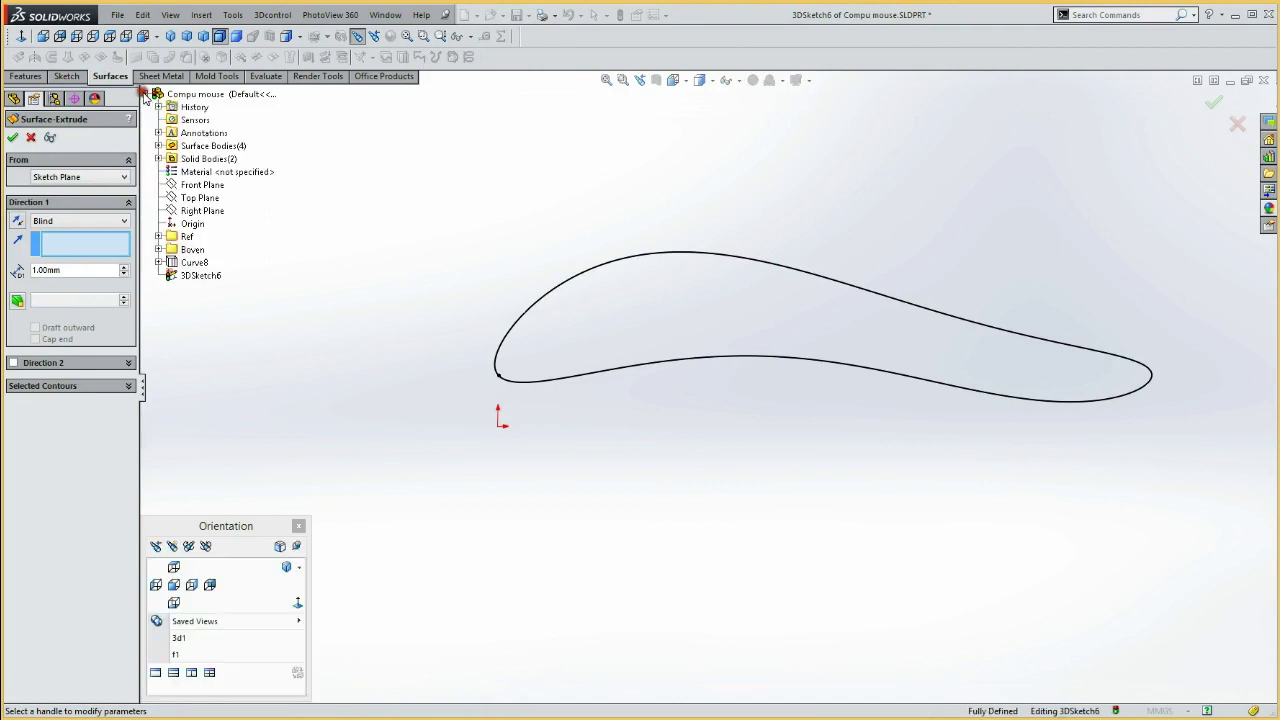
# Extrude the loop as a surface toward the Top Plane, 10 mm deep with a 3° outward draft.
pyautogui.click(202, 198)
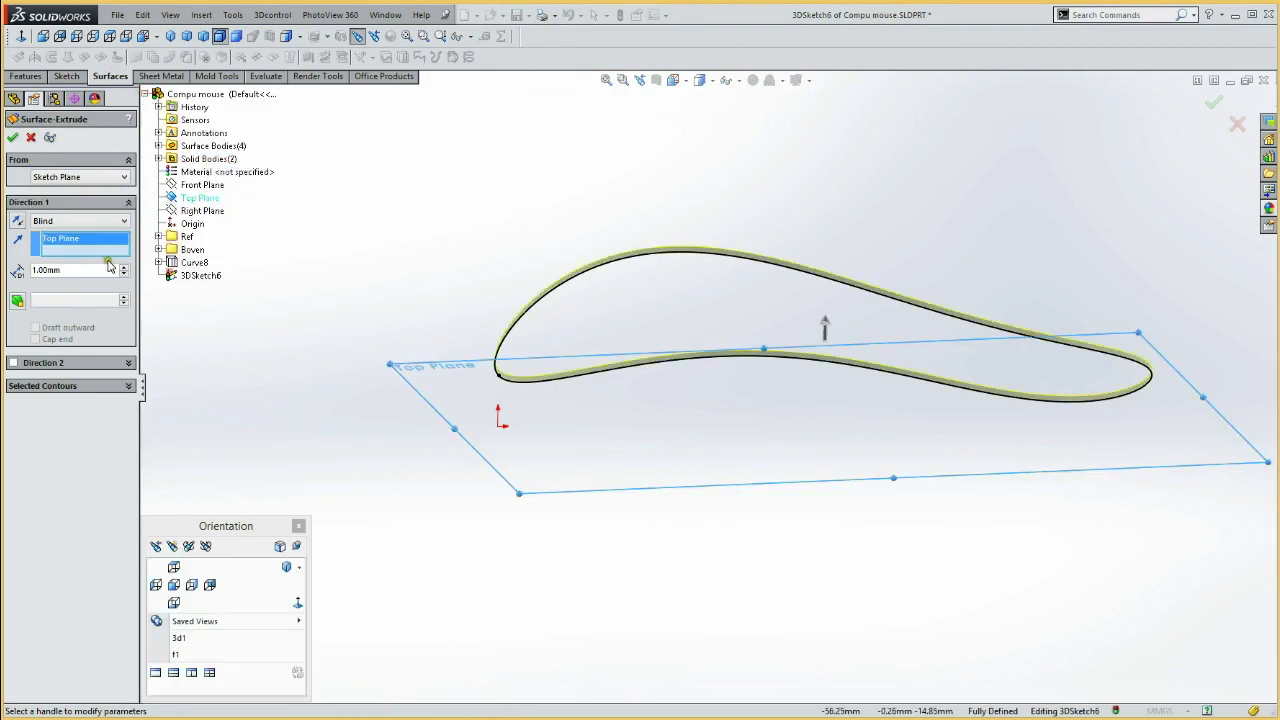
pyautogui.moveTo(124, 265); pyautogui.dragTo(125, 271)
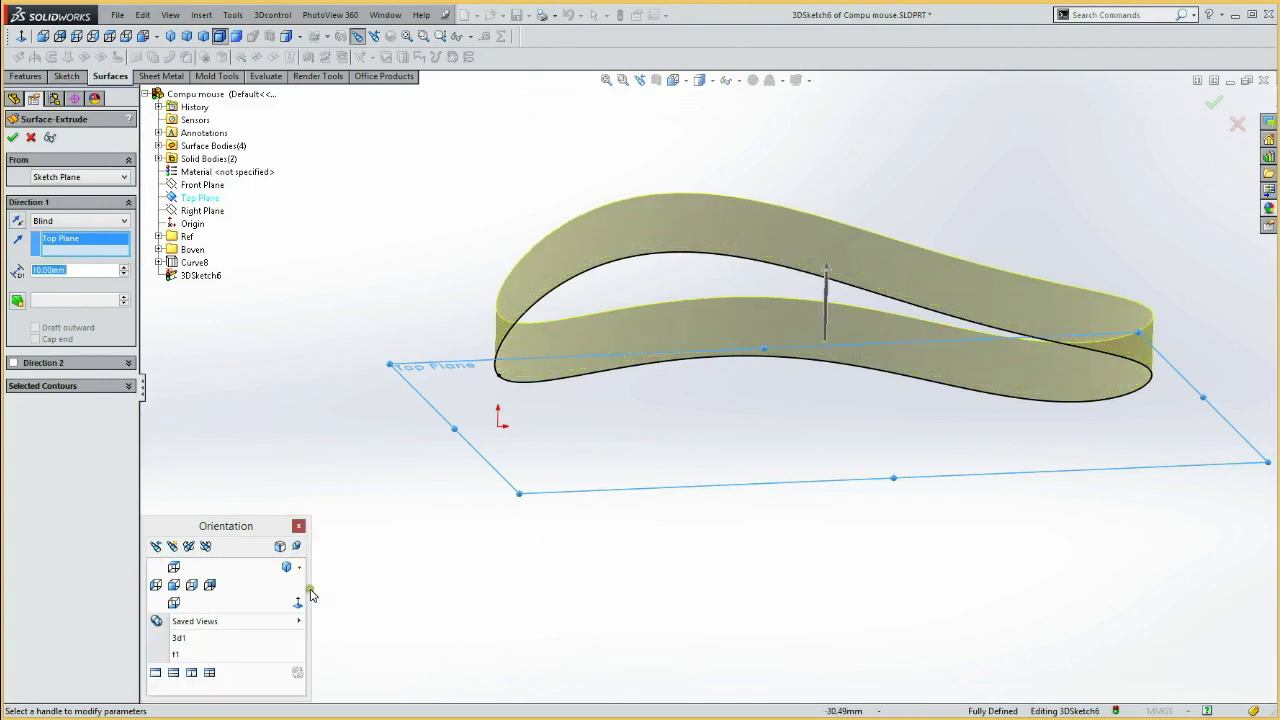
pyautogui.click(176, 584)
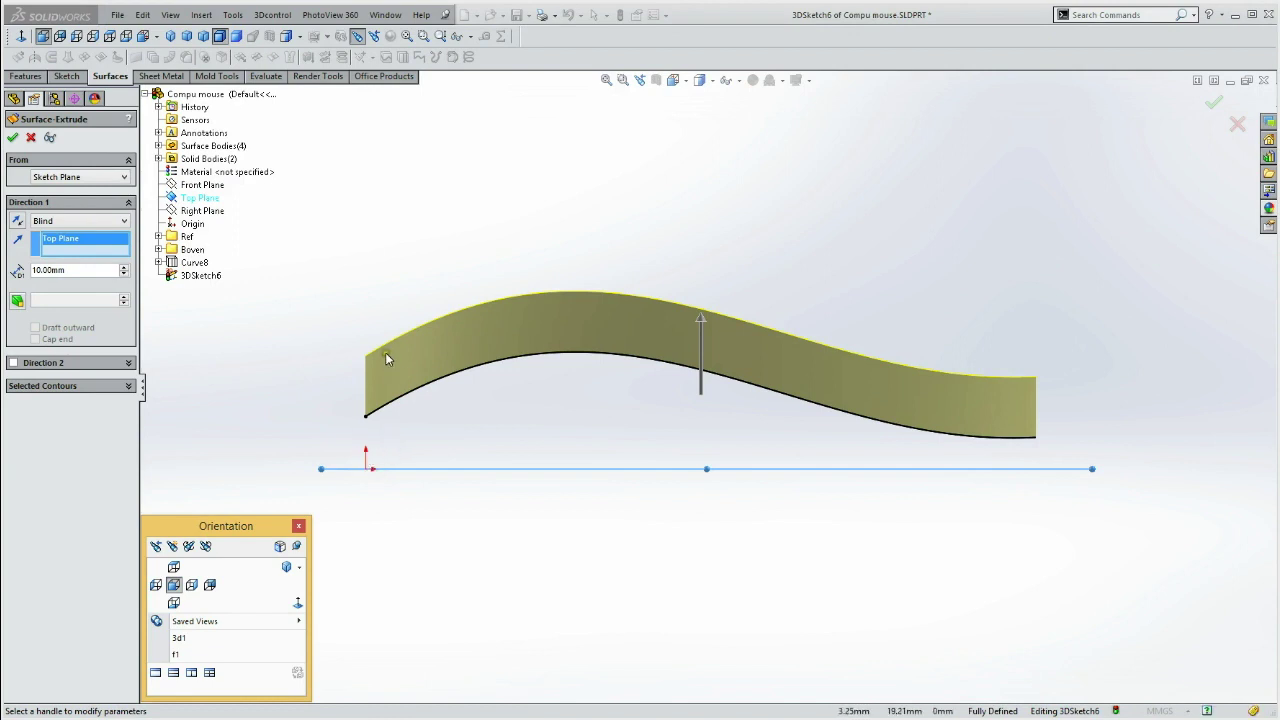
pyautogui.click(17, 301)
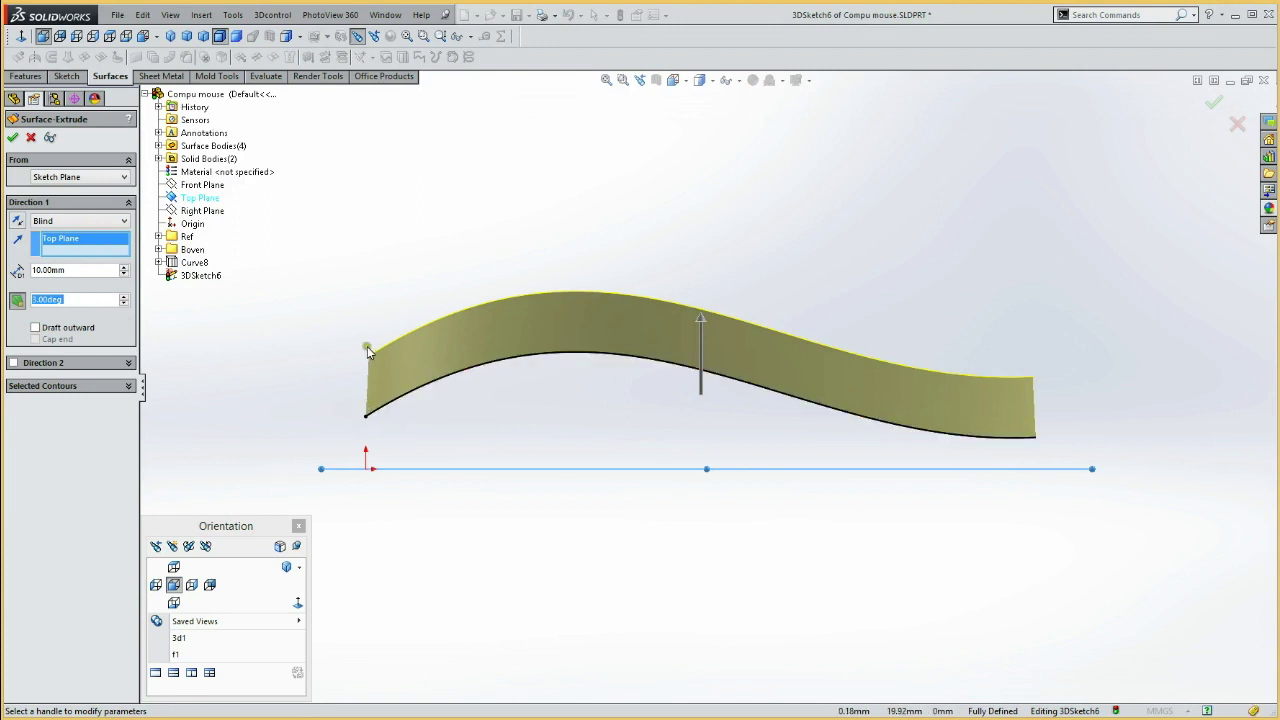
pyautogui.click(36, 328)
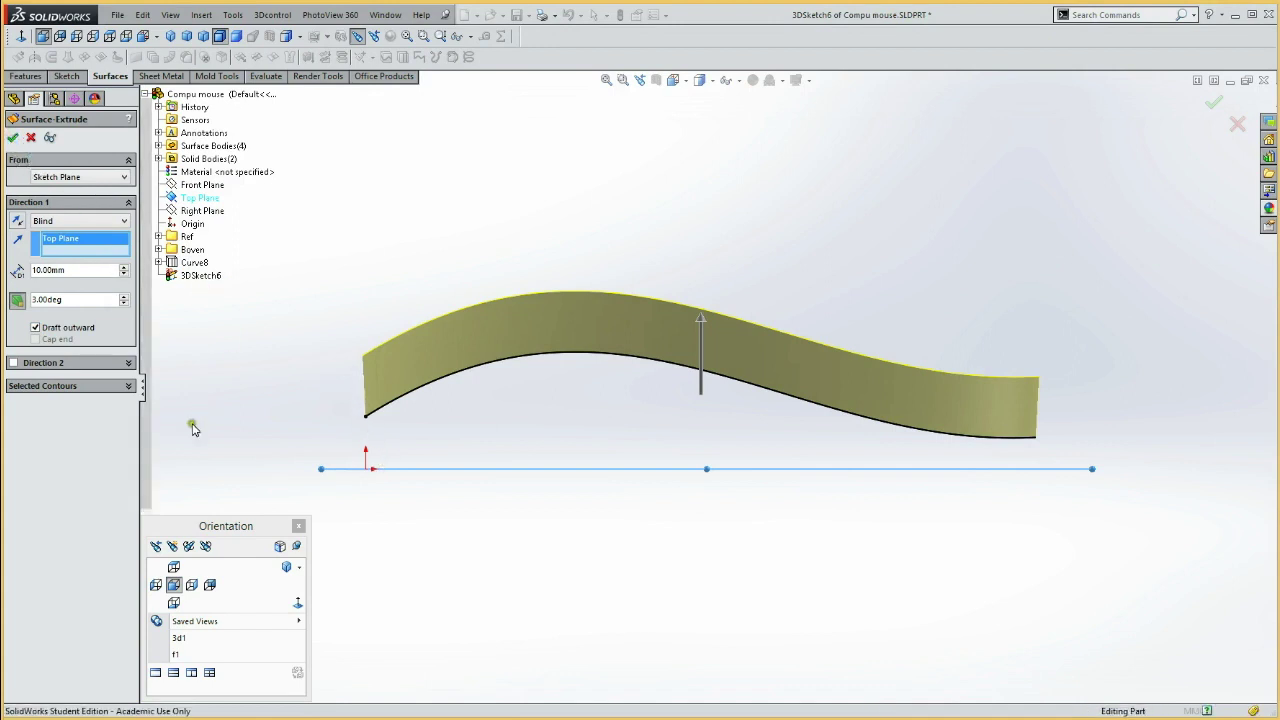
pyautogui.click(9, 141)
pyautogui.moveTo(249, 357); pyautogui.dragTo(280, 389, button='middle')
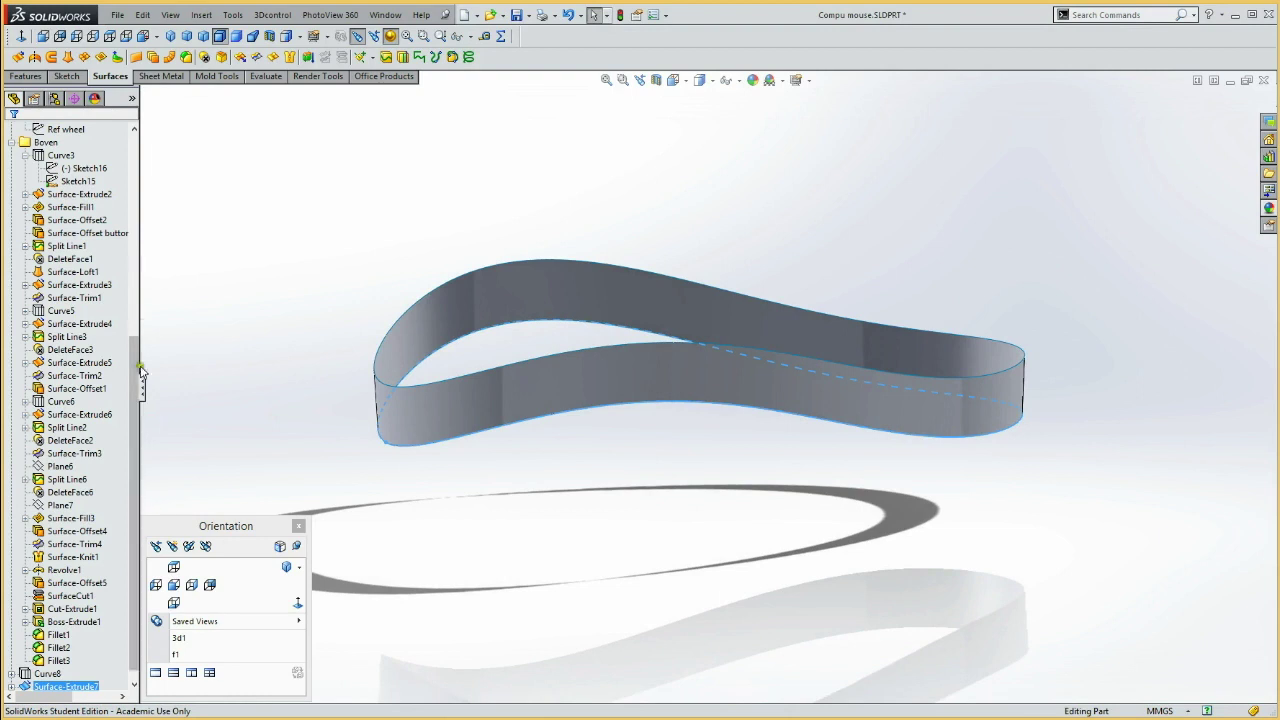
# Show the Ref front and Ref top reference sketches again.
pyautogui.click(134, 294)
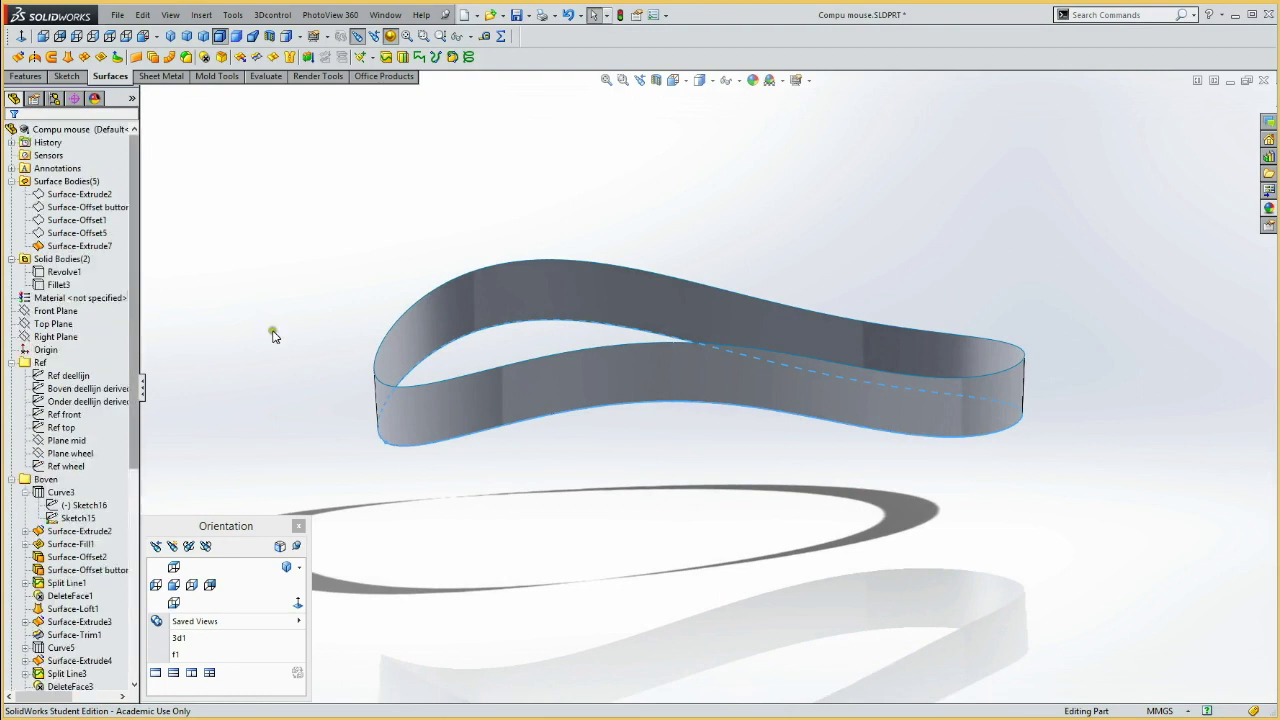
pyautogui.click(64, 414)
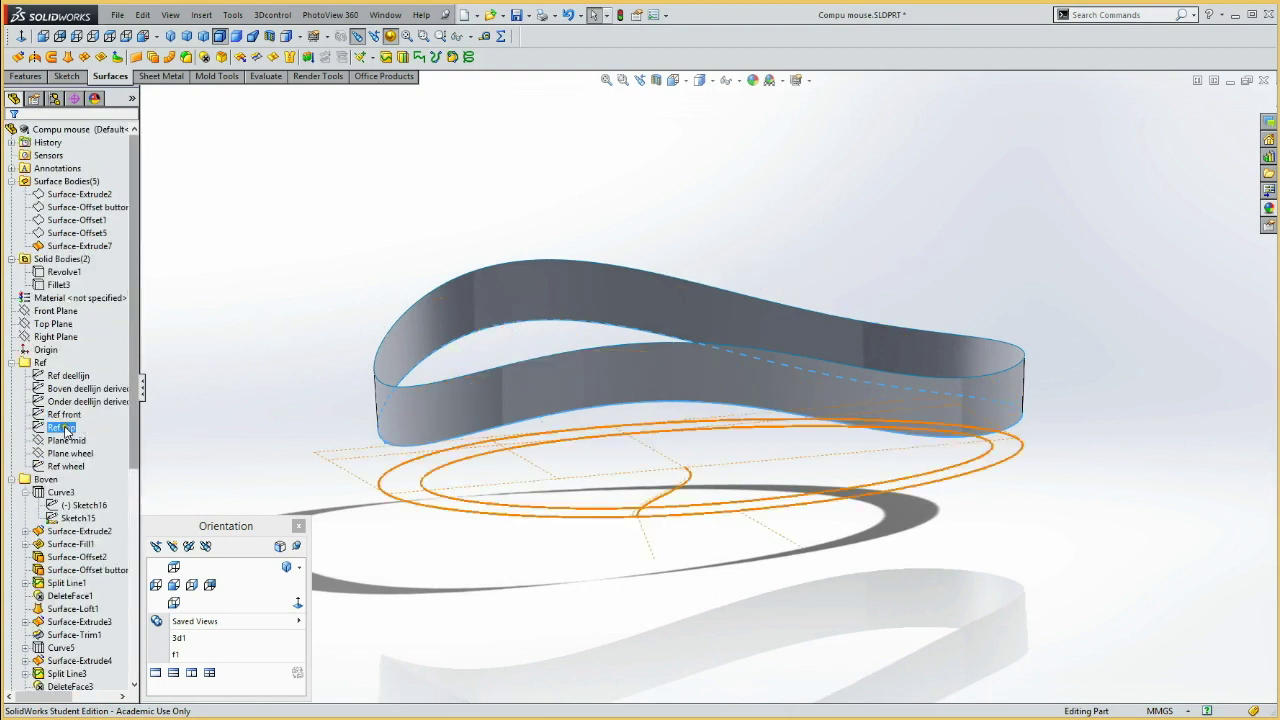
pyautogui.keyDown('ctrl'); pyautogui.click(60, 427); pyautogui.keyUp('ctrl')
pyautogui.click(55, 311)
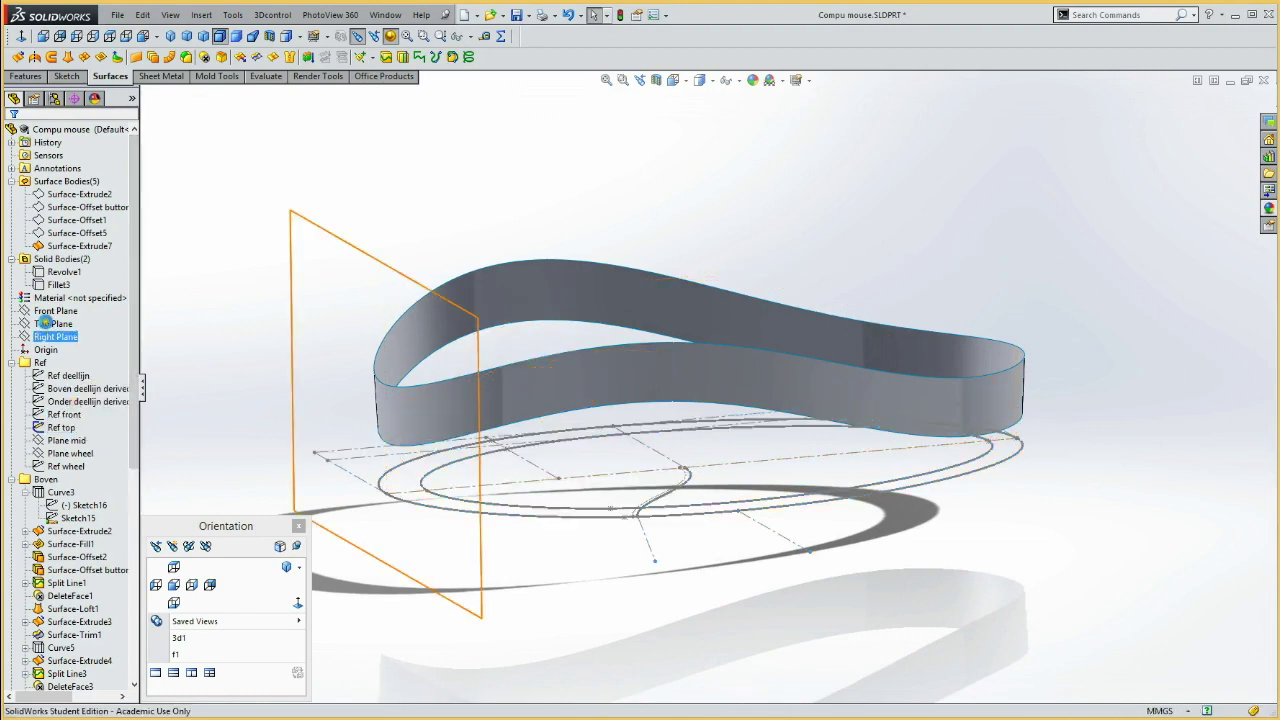
# Copy the Ref top ellipse into a new Top Plane sketch, Sketch39.
pyautogui.keyDown('ctrl'); pyautogui.click(53, 324); pyautogui.keyUp('ctrl')
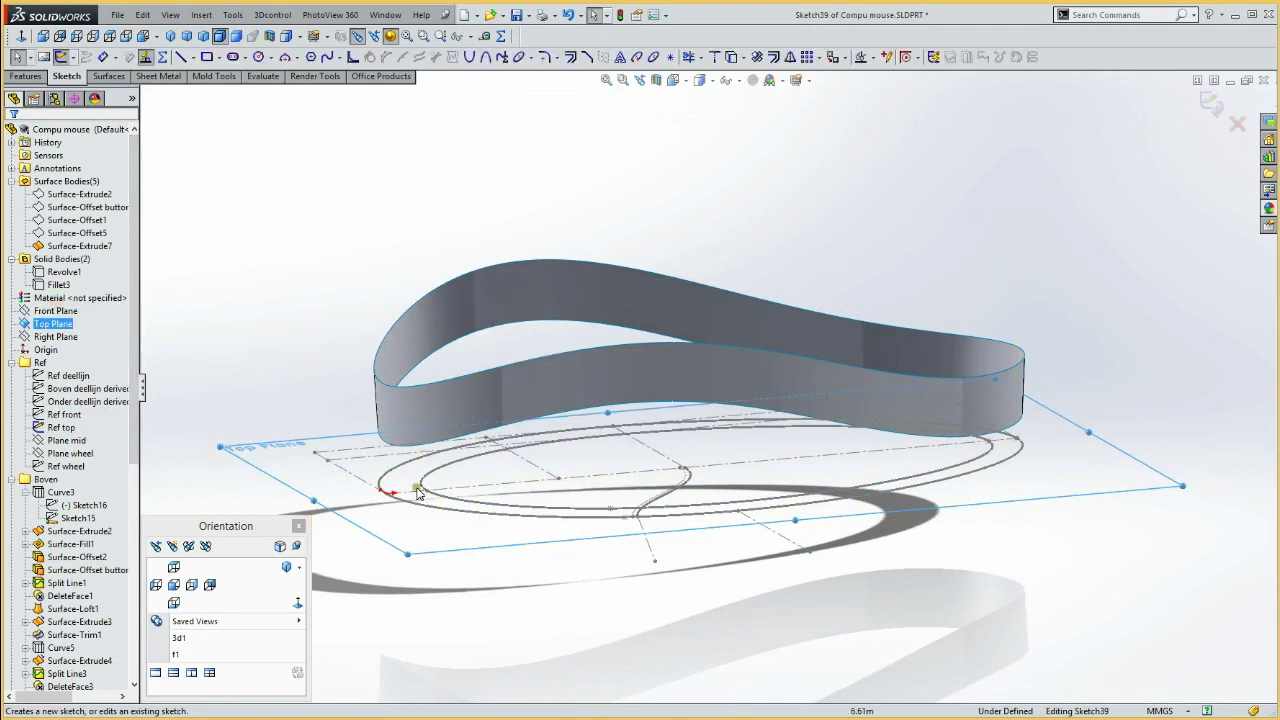
pyautogui.click(430, 478)
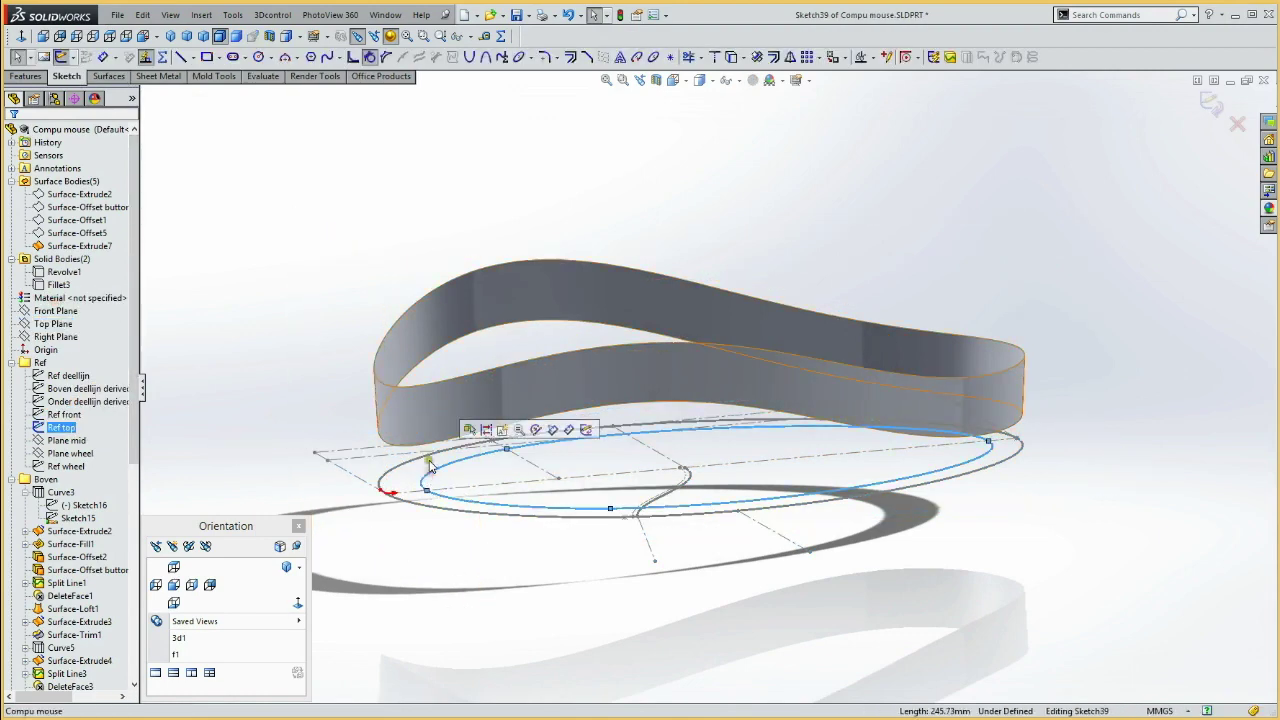
pyautogui.click(731, 57)
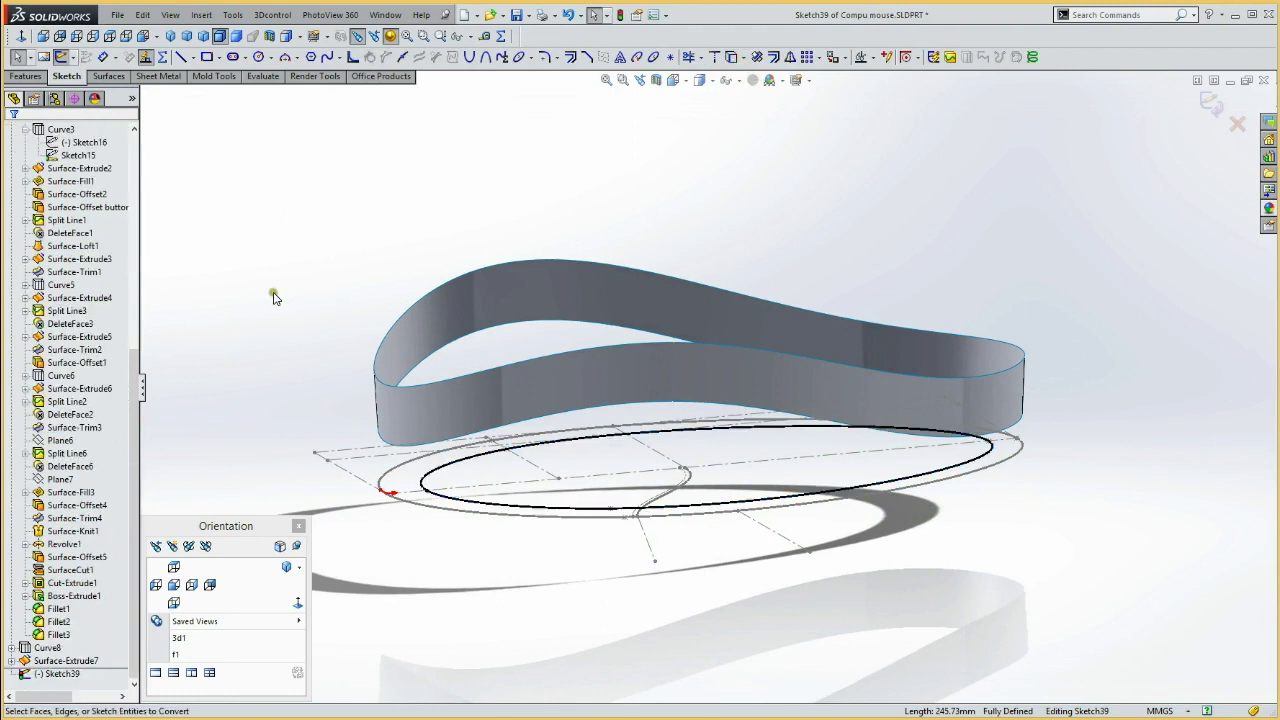
pyautogui.click(62, 57)
# Hide the Ref sketches, collapse the Boven folder, and return to the Front view.
pyautogui.click(131, 238)
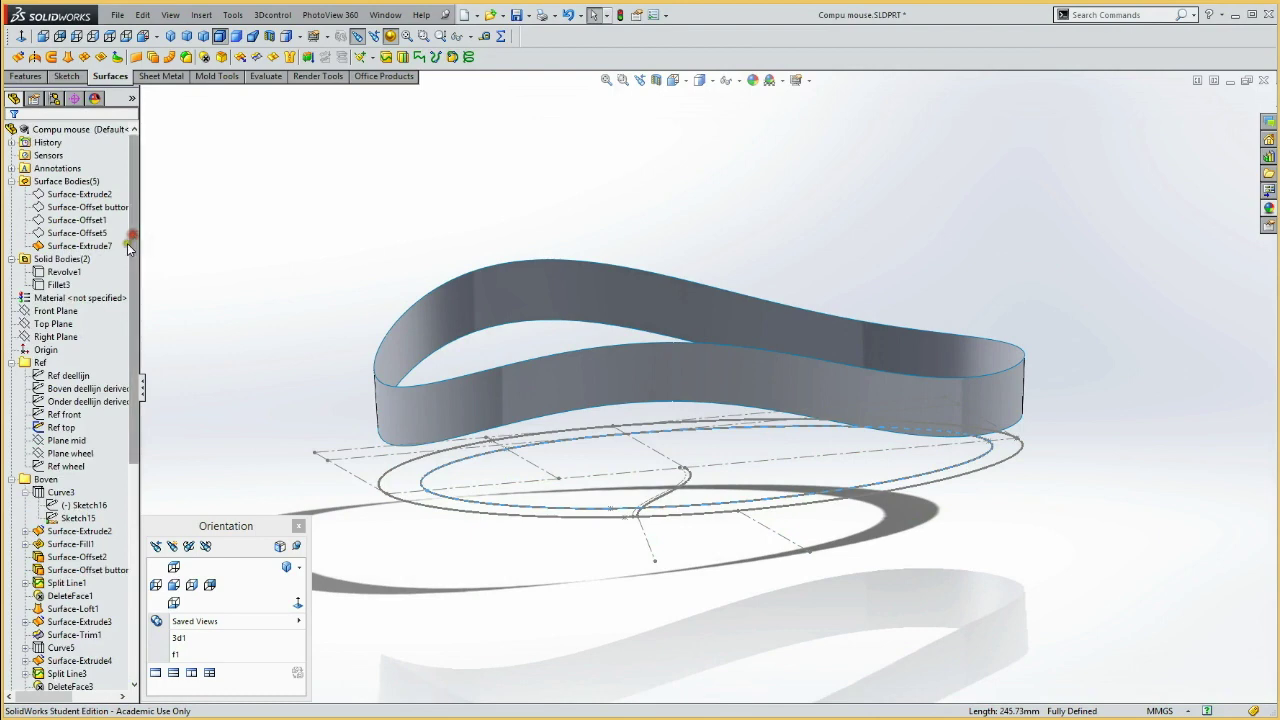
pyautogui.click(56, 425)
pyautogui.click(58, 401)
pyautogui.click(48, 494)
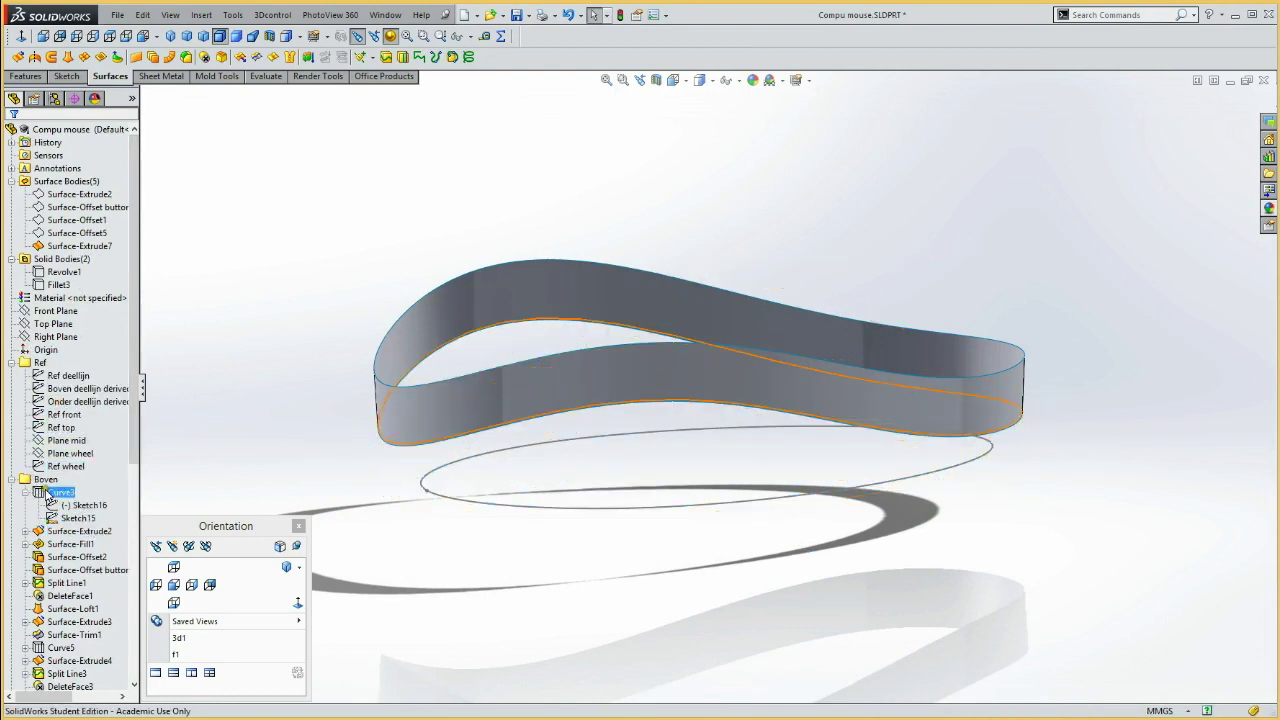
pyautogui.click(10, 480)
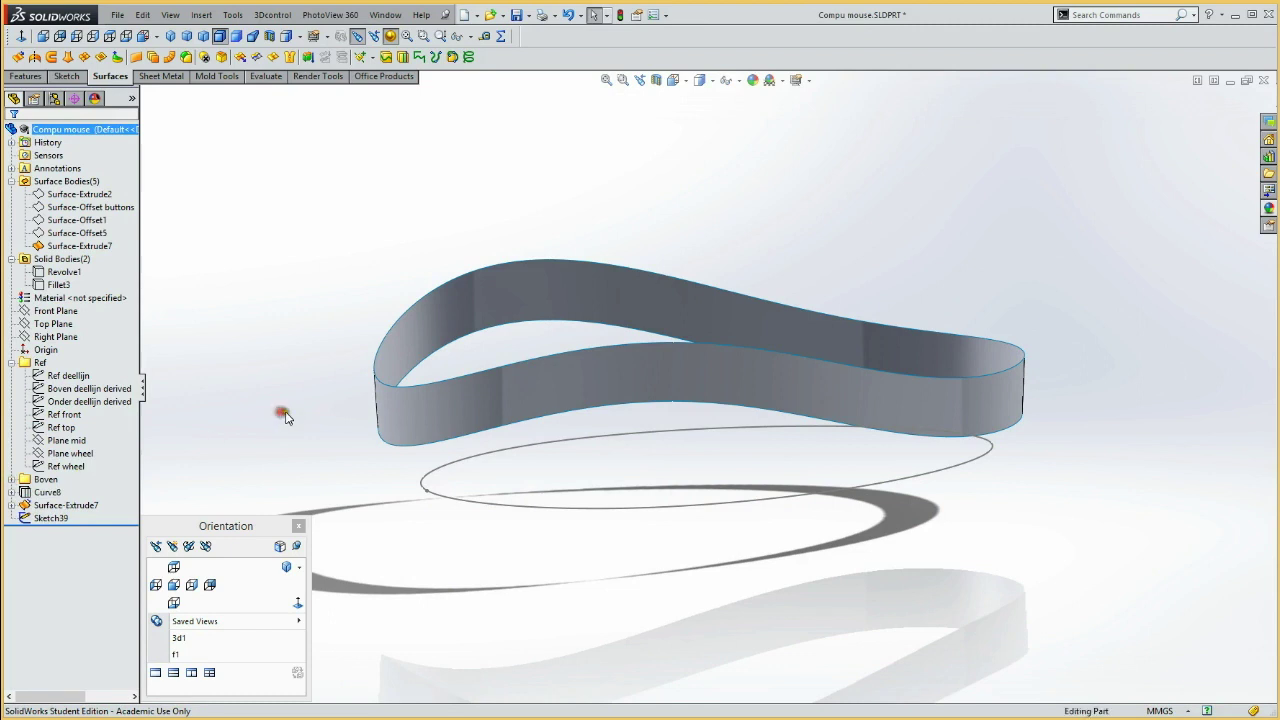
pyautogui.moveTo(282, 416)
pyautogui.mouseDown(button='middle')
pyautogui.moveTo(302, 386)
pyautogui.moveTo(271, 377)
pyautogui.moveTo(300, 390)
pyautogui.mouseUp(button='middle')
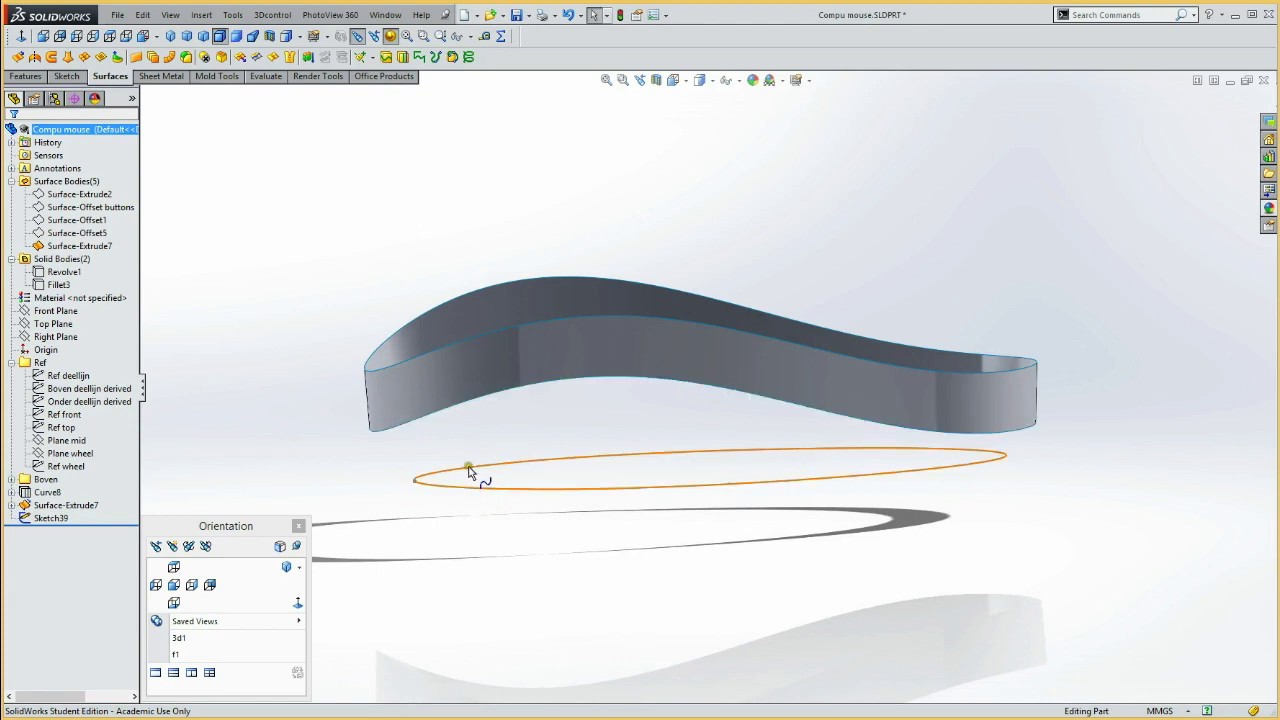
pyautogui.moveTo(343, 491)
pyautogui.mouseDown(button='middle')
pyautogui.moveTo(297, 457)
pyautogui.moveTo(323, 471)
pyautogui.mouseUp(button='middle')
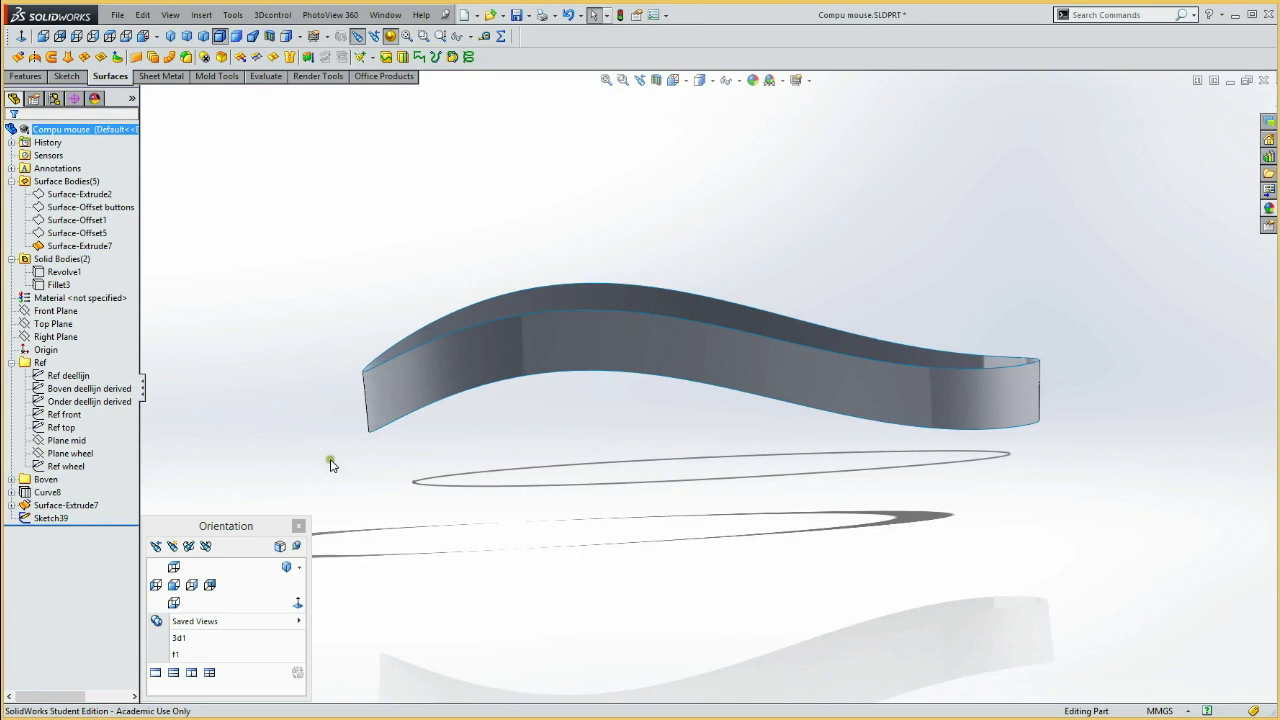
pyautogui.click(174, 587)
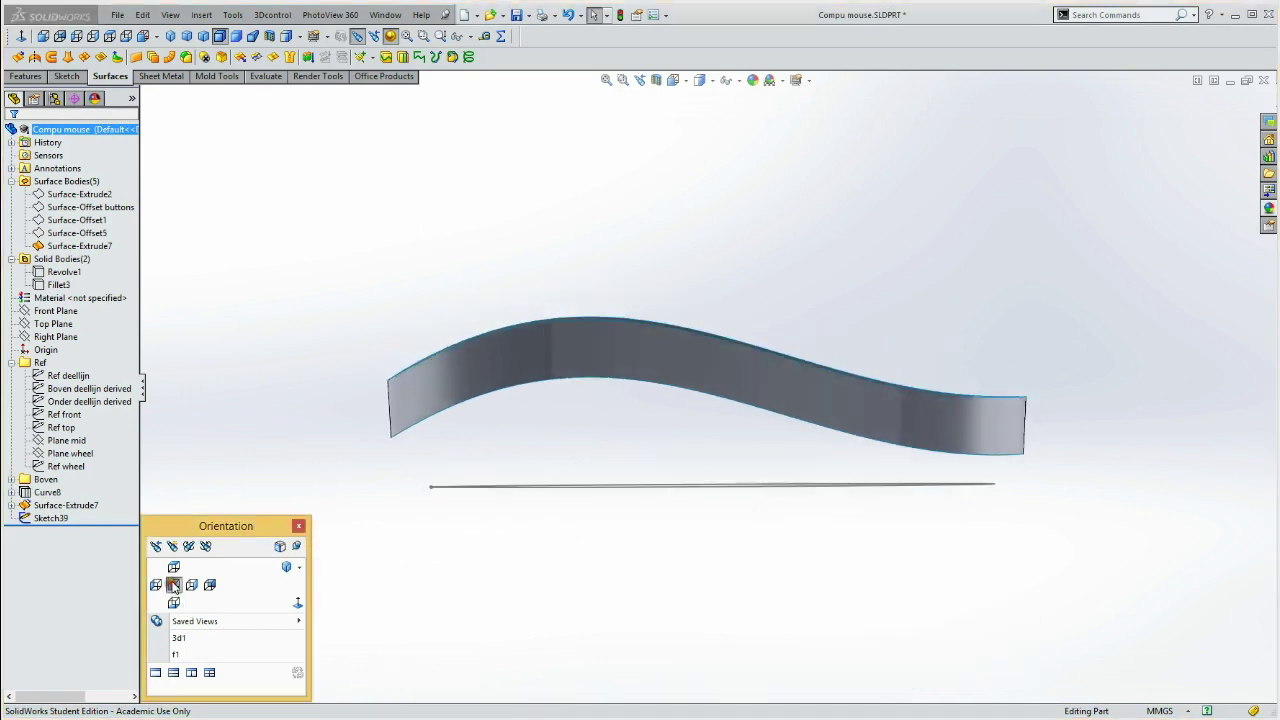
pyautogui.click(55, 311)
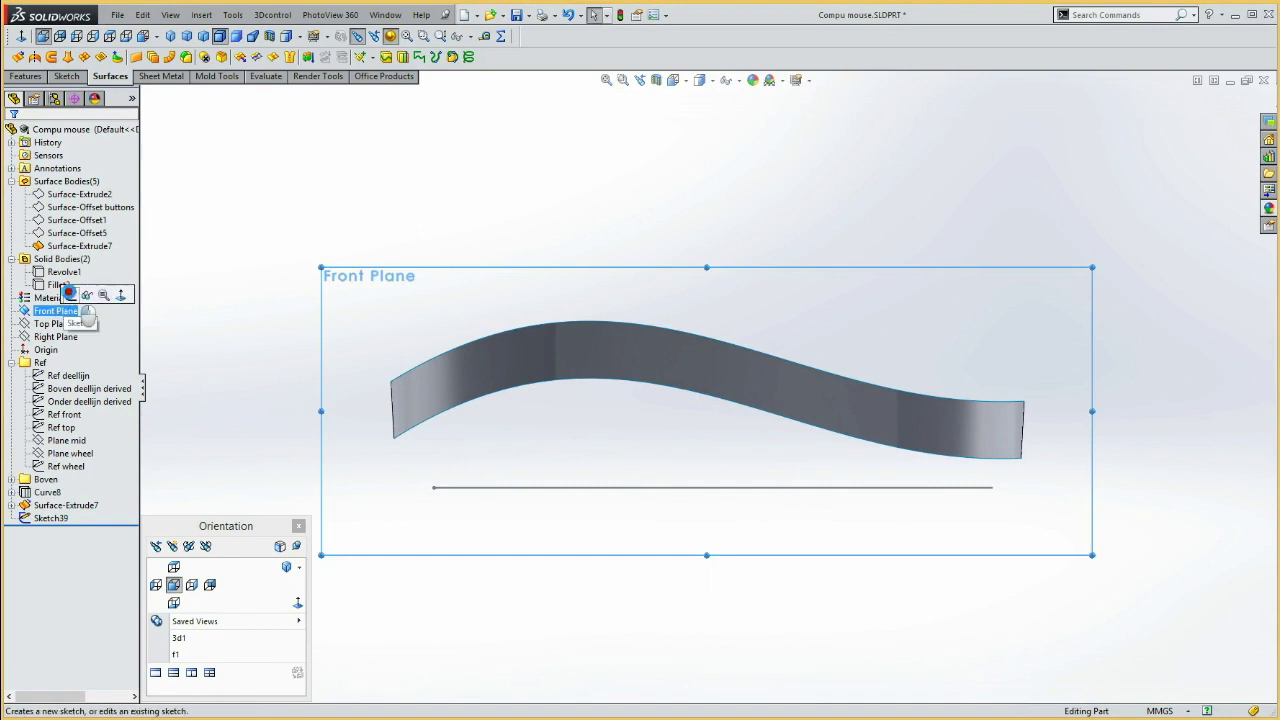
# In a new Front Plane sketch, draw a spline from the lower curve up to the band's corner.
pyautogui.click(69, 294)
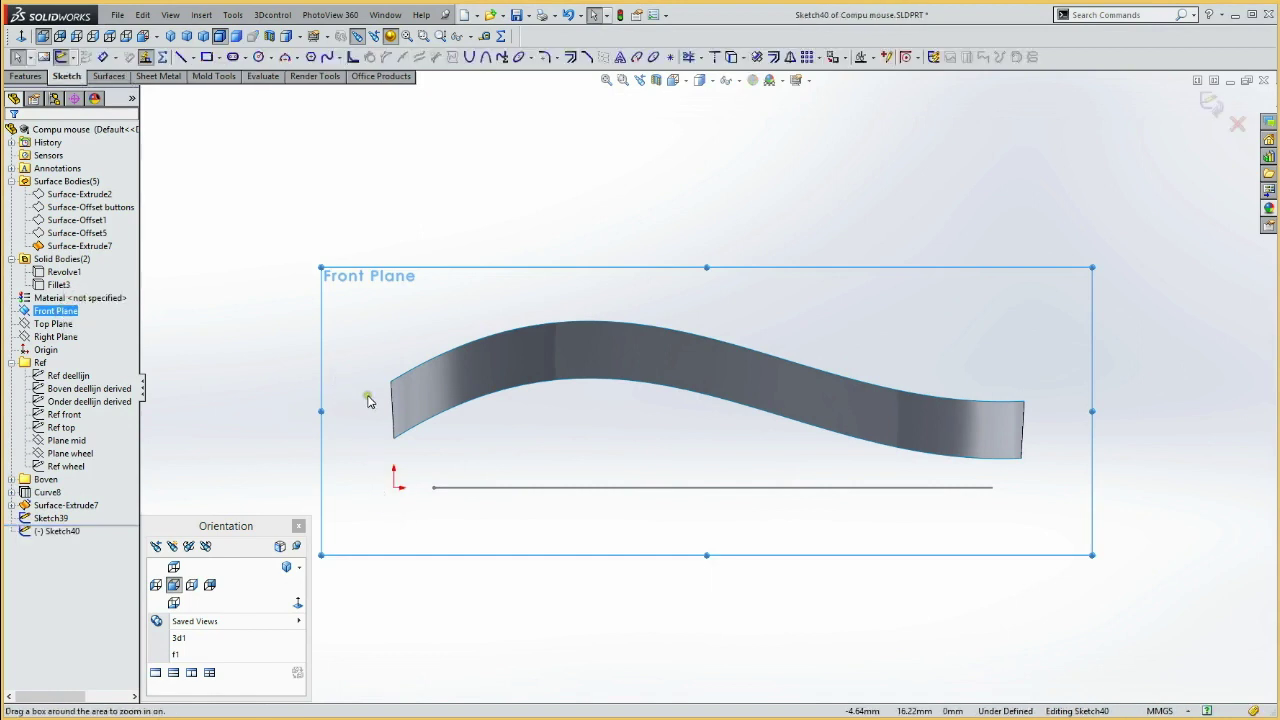
pyautogui.moveTo(371, 402); pyautogui.dragTo(512, 523)
pyautogui.press('Escape')
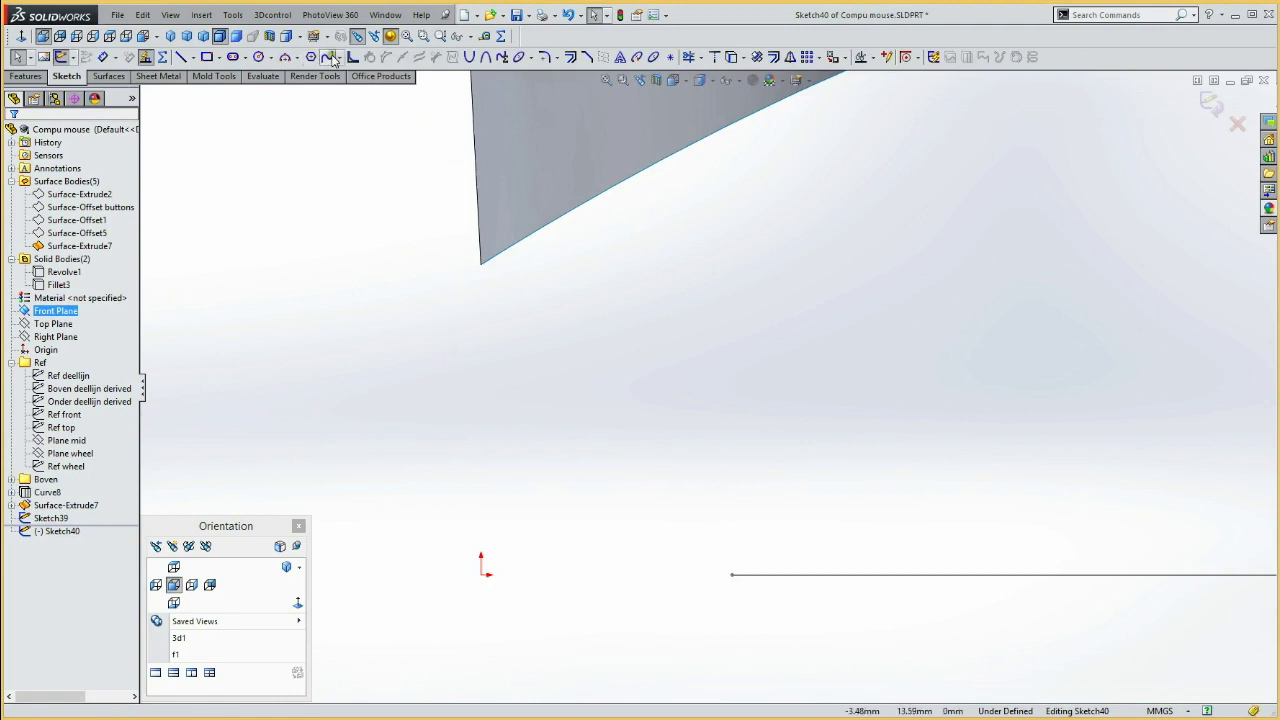
pyautogui.click(328, 58)
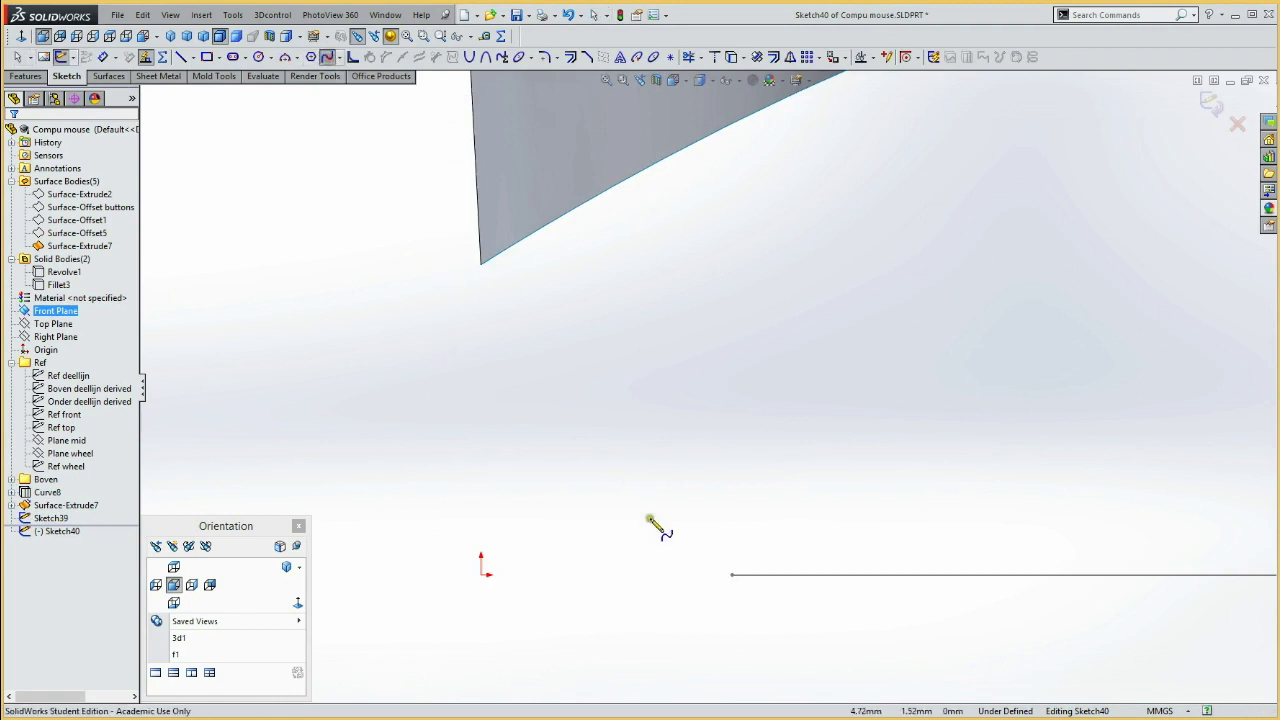
pyautogui.click(695, 603)
pyautogui.click(447, 276)
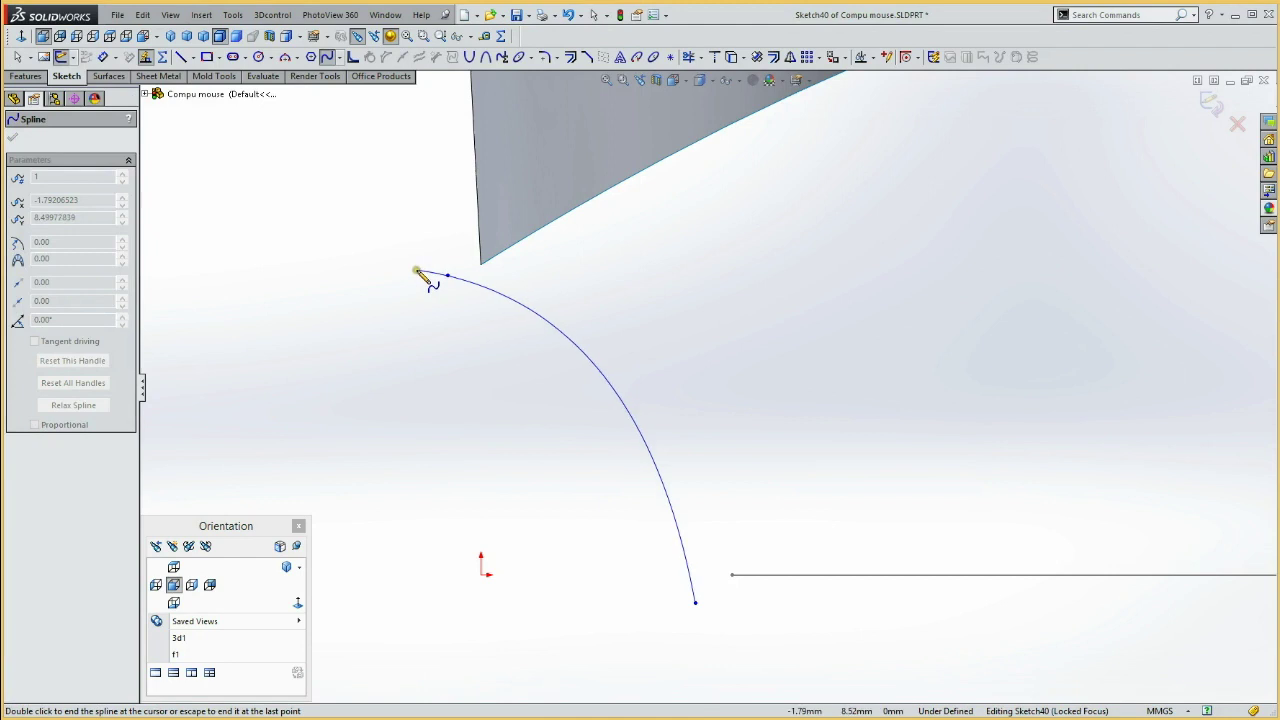
pyautogui.press('Escape')
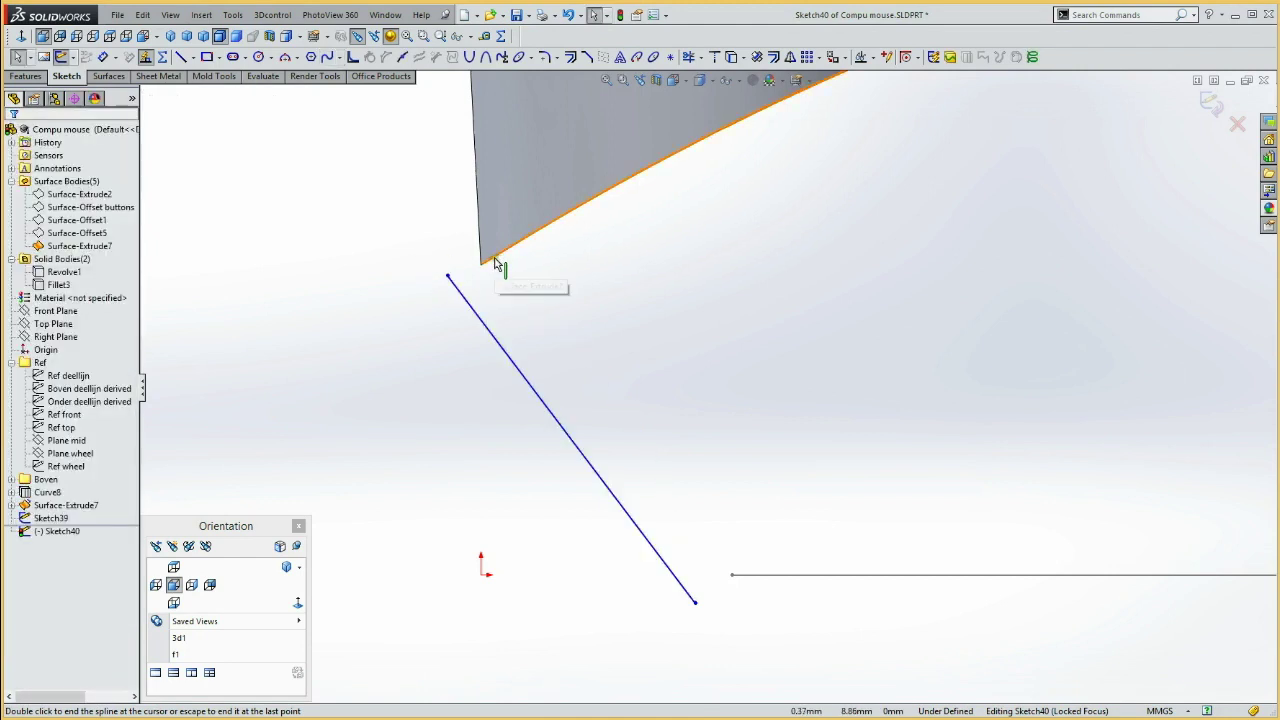
# Pierce the spline's ends onto the surface's lower edge and the Sketch39 ellipse.
pyautogui.click(494, 262)
pyautogui.keyDown('ctrl'); pyautogui.click(449, 278); pyautogui.keyUp('ctrl')
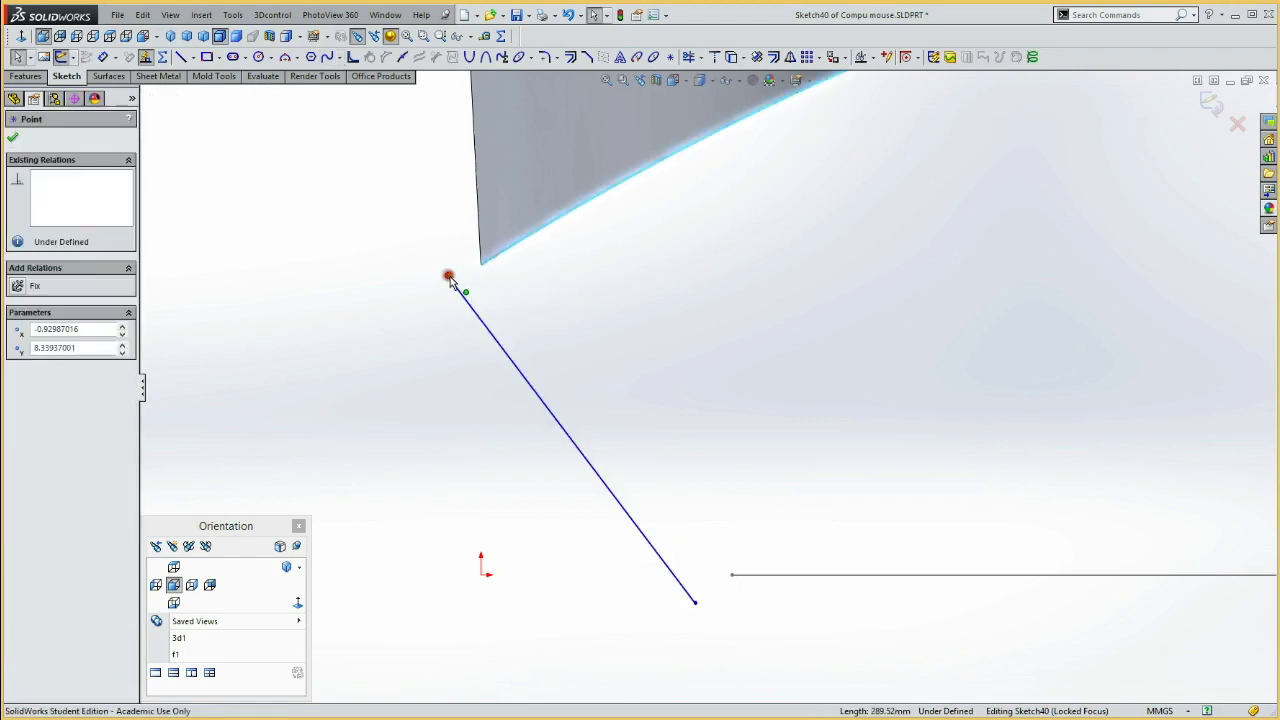
pyautogui.click(486, 228)
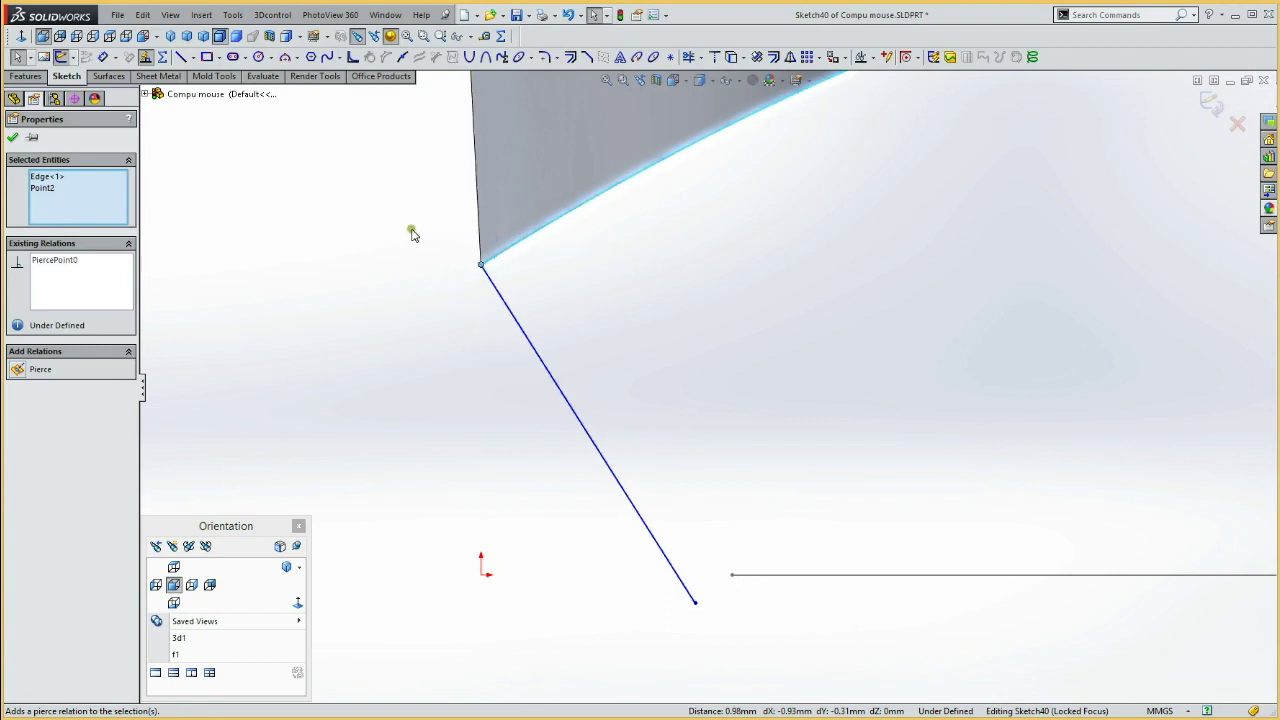
pyautogui.moveTo(414, 234); pyautogui.dragTo(423, 251, button='middle')
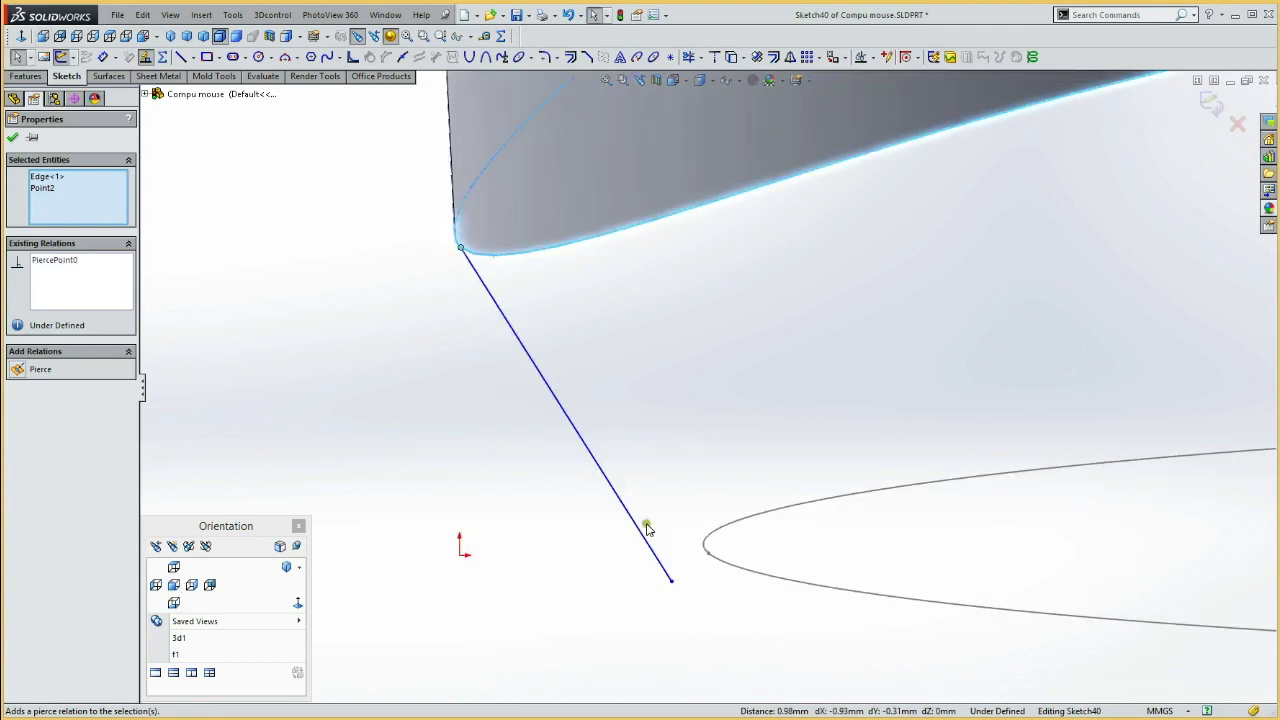
pyautogui.click(722, 566)
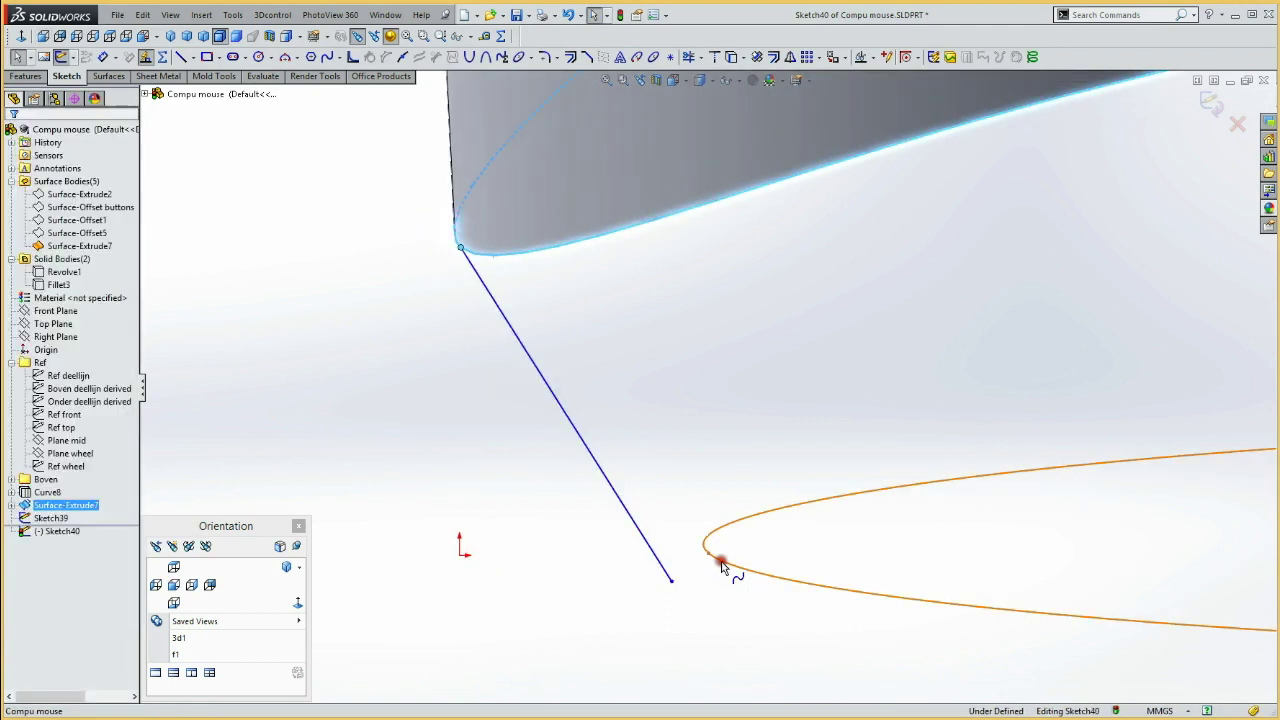
pyautogui.keyDown('ctrl'); pyautogui.click(672, 584); pyautogui.keyUp('ctrl')
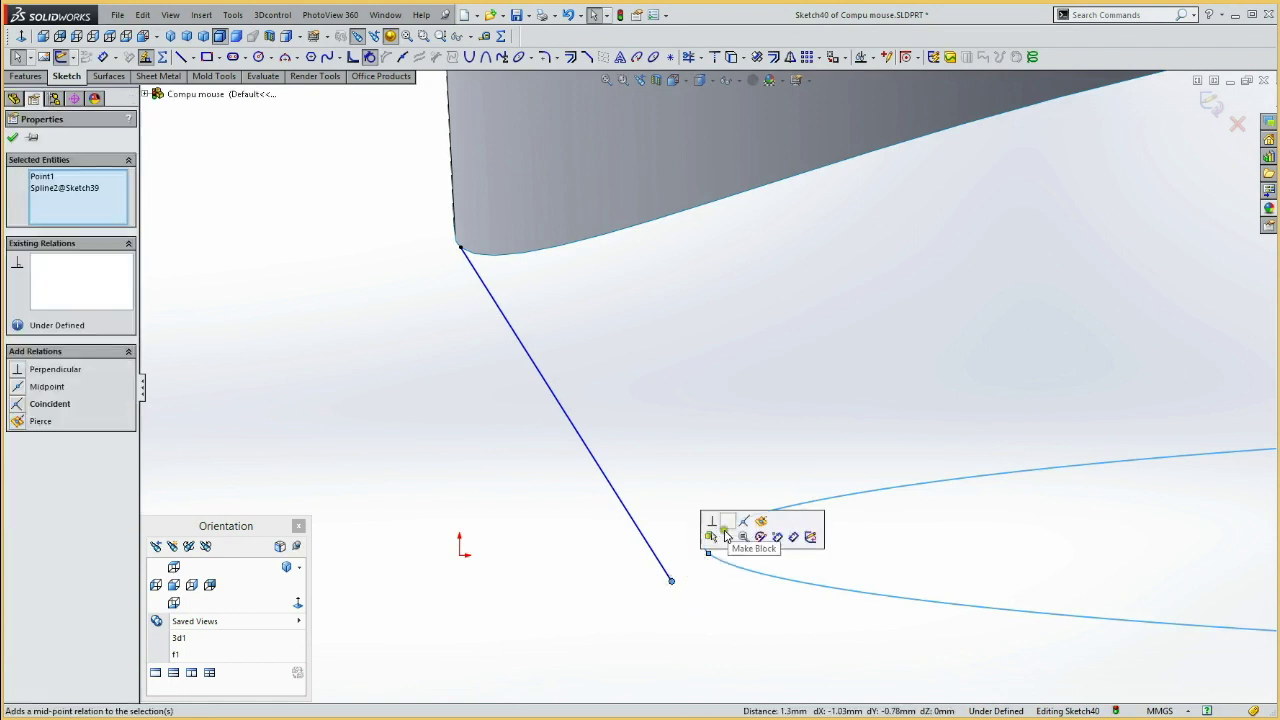
pyautogui.click(758, 528)
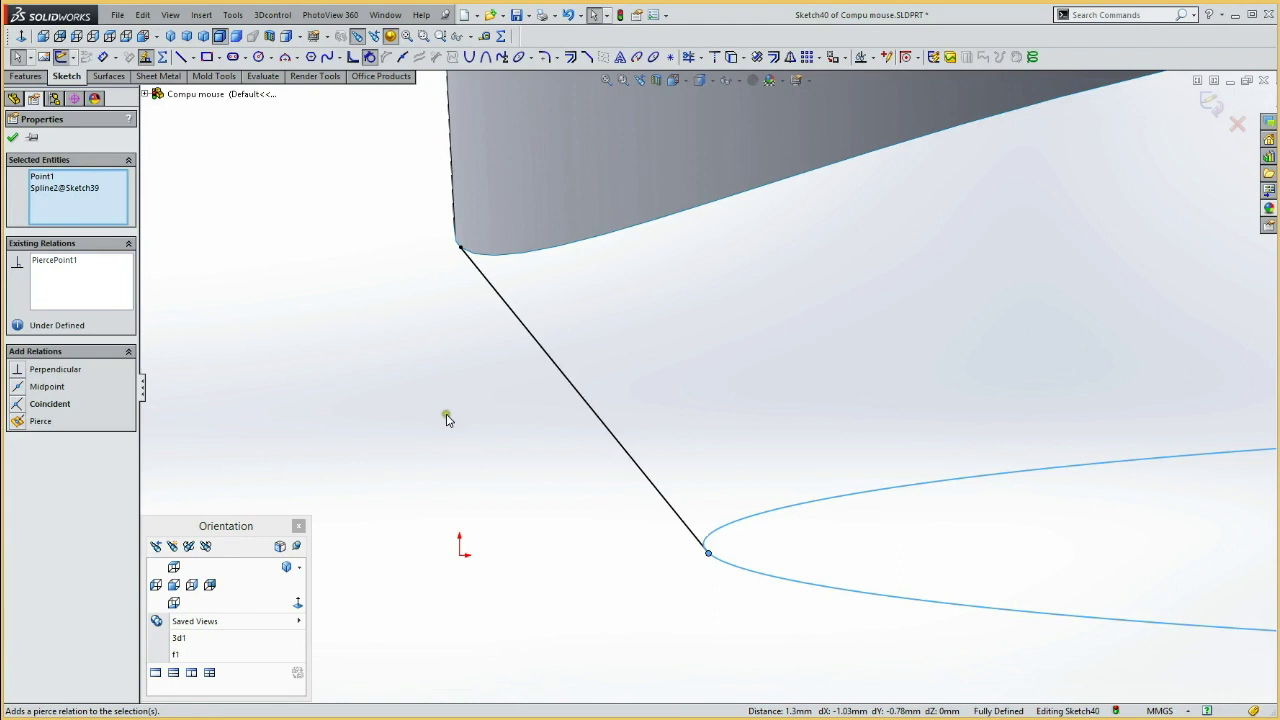
pyautogui.moveTo(451, 408)
pyautogui.mouseDown(button='middle')
pyautogui.moveTo(480, 431)
pyautogui.moveTo(470, 448)
pyautogui.mouseUp(button='middle')
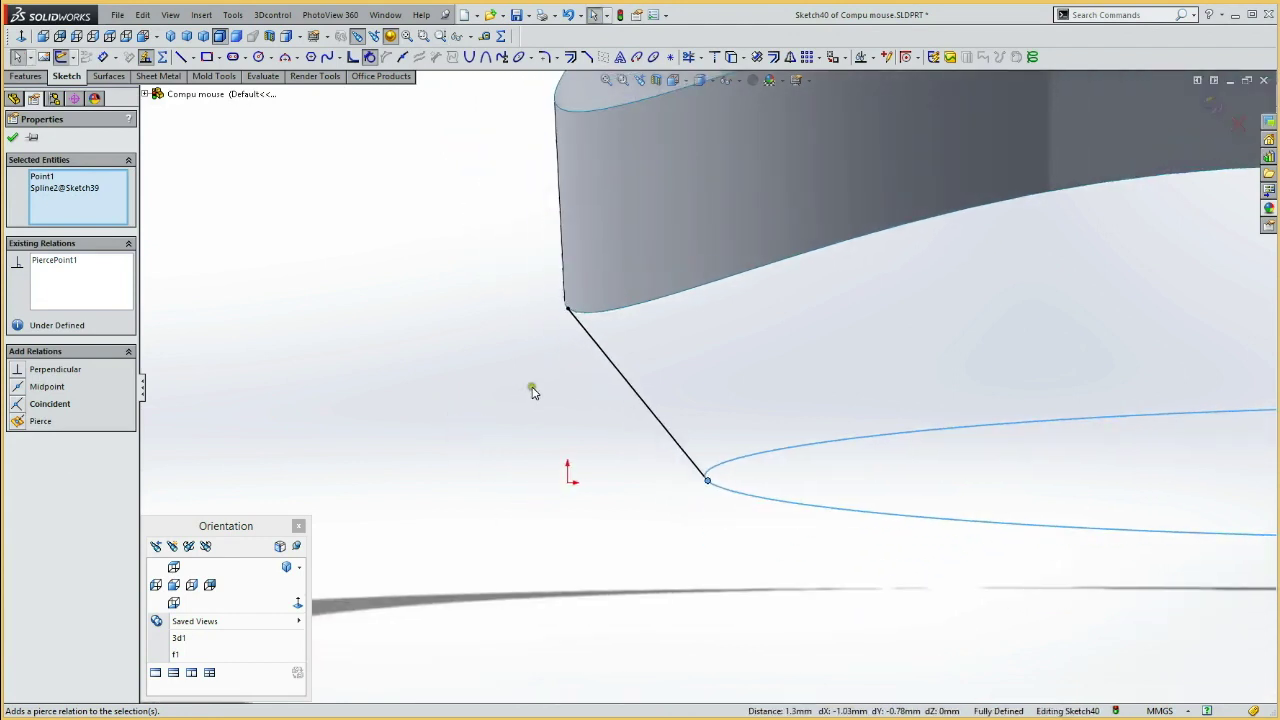
pyautogui.keyDown('ctrl'); pyautogui.moveTo(543, 385); pyautogui.dragTo(463, 483, button='middle'); pyautogui.keyUp('ctrl')
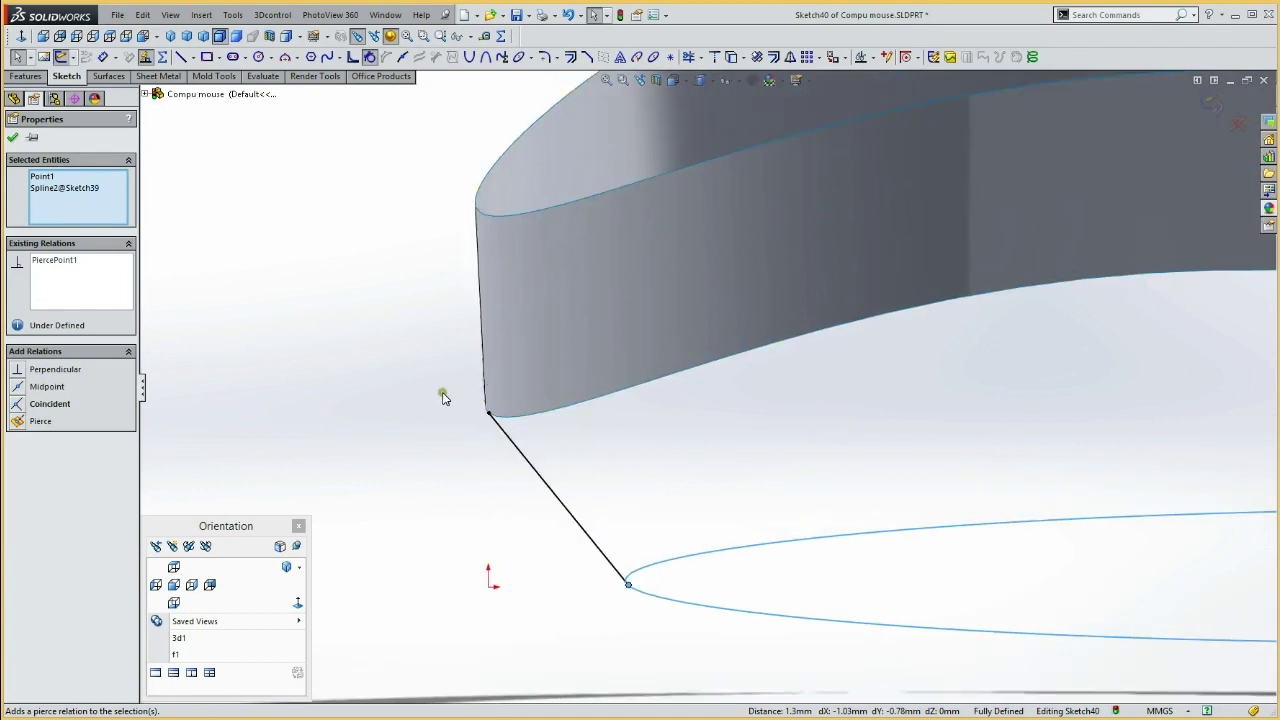
# Draw a vertical construction line up the surface's end edge, pierced onto its upper edge.
pyautogui.press('l')
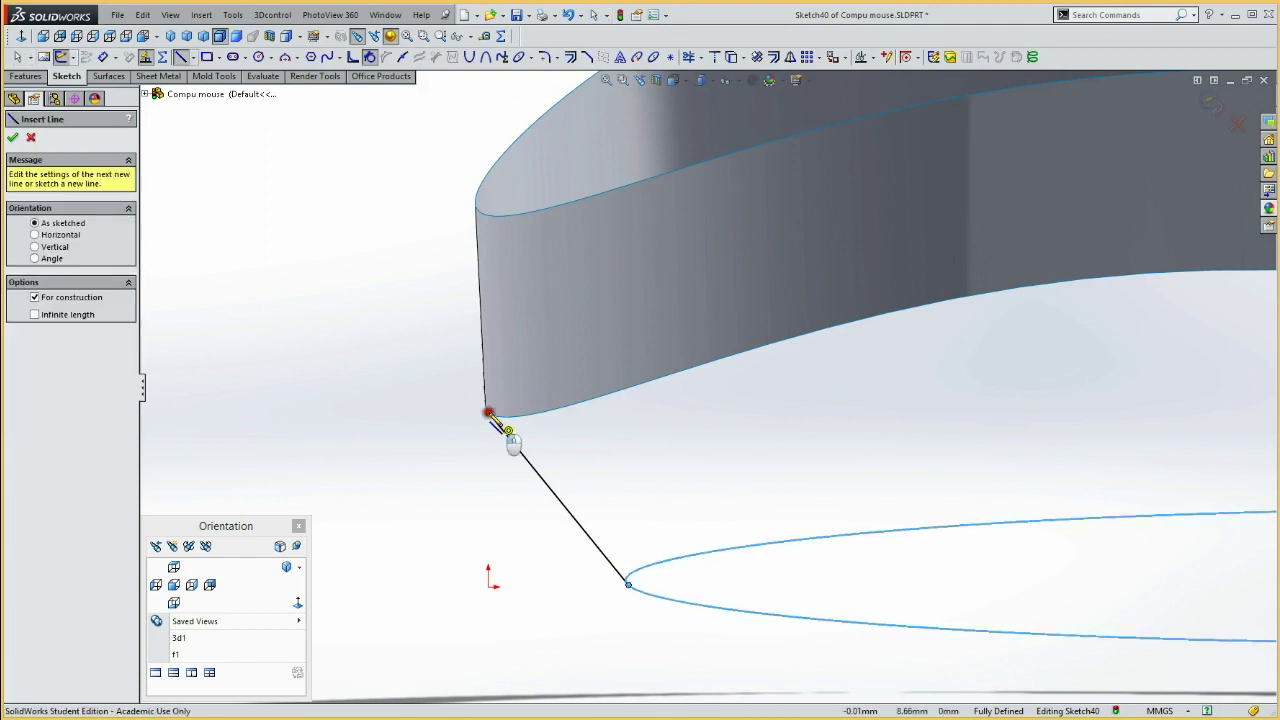
pyautogui.click(487, 409)
pyautogui.click(380, 175)
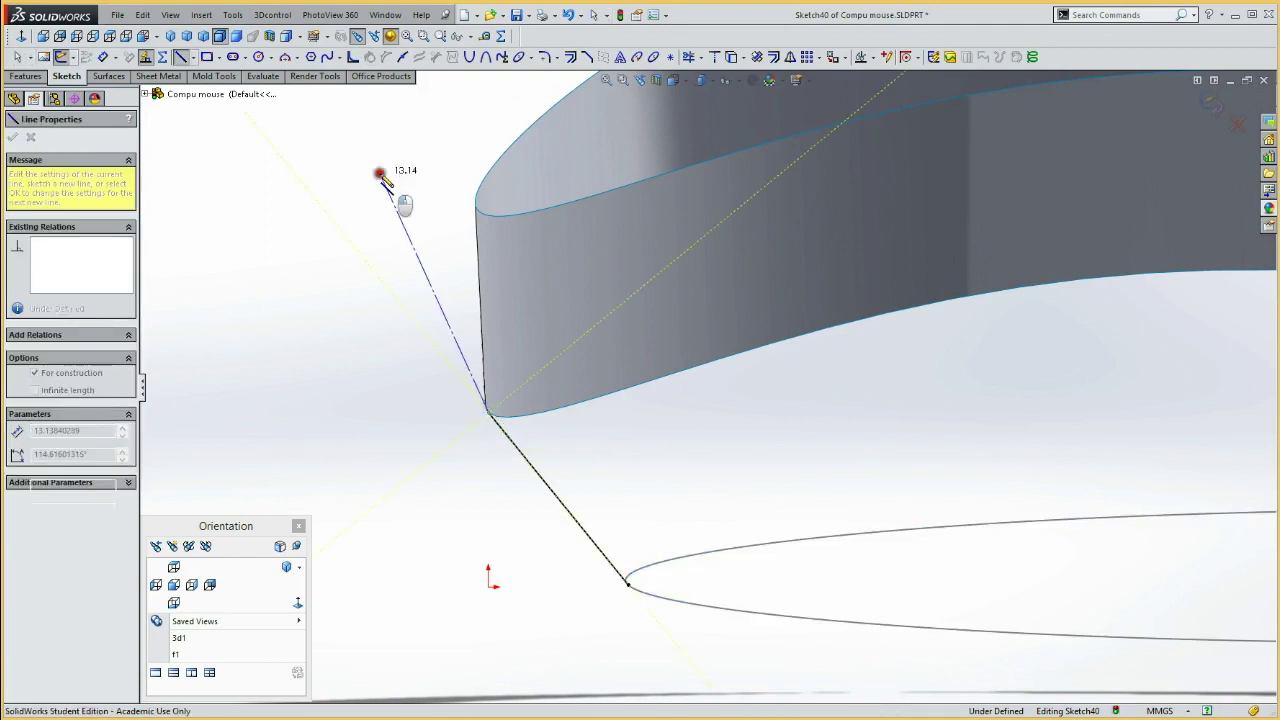
pyautogui.press('Escape')
pyautogui.click(487, 218)
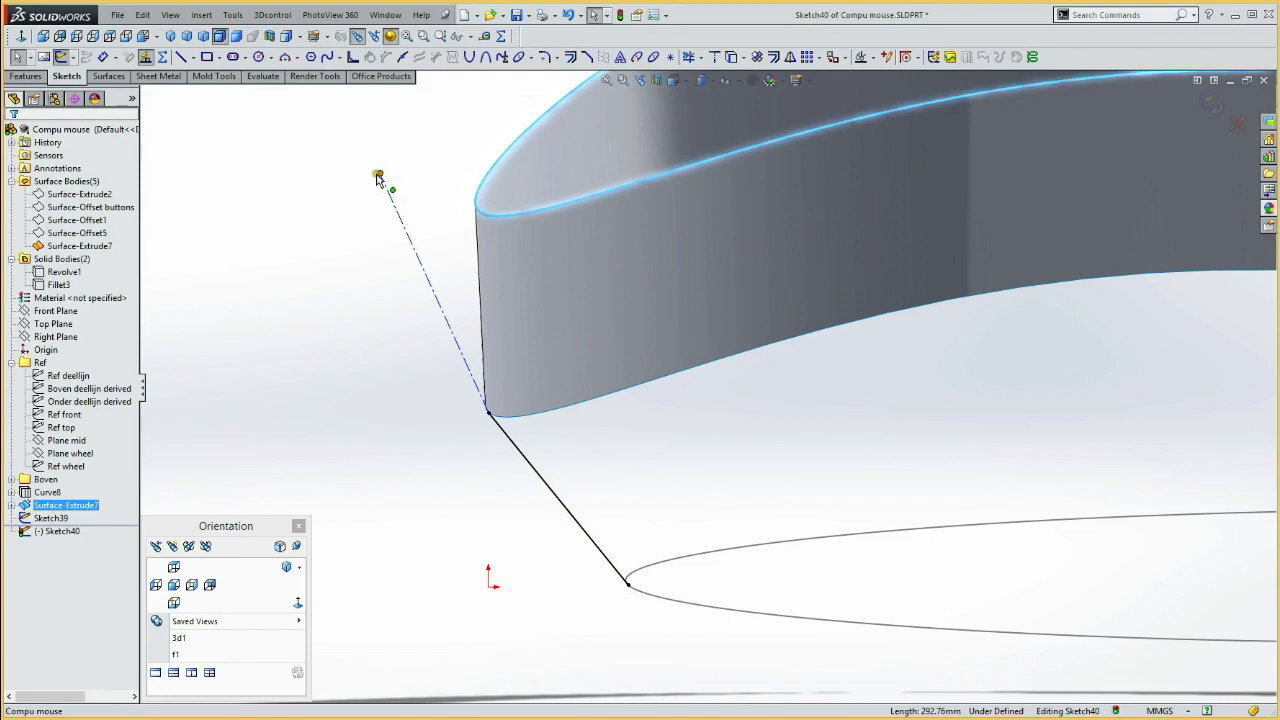
pyautogui.keyDown('ctrl'); pyautogui.click(378, 177); pyautogui.keyUp('ctrl')
pyautogui.click(415, 116)
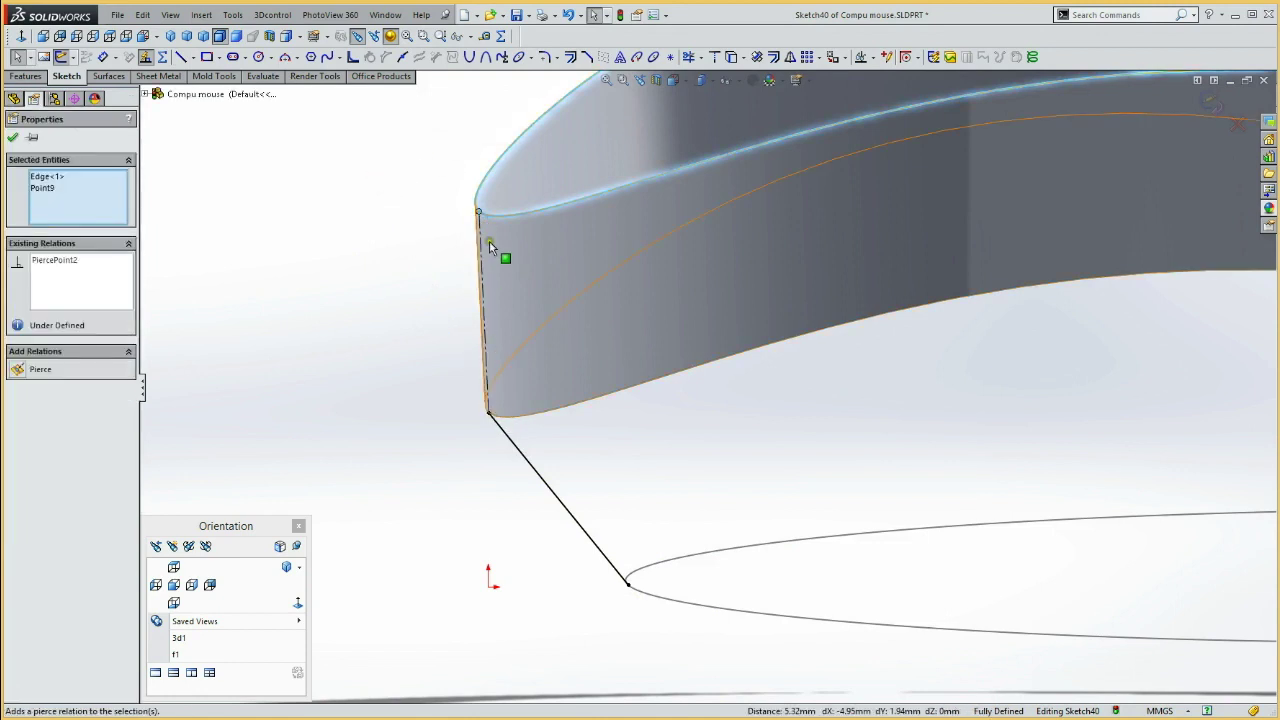
# Make the spline tangent to the construction line, then begin a second spline at the band's right end.
pyautogui.click(521, 450)
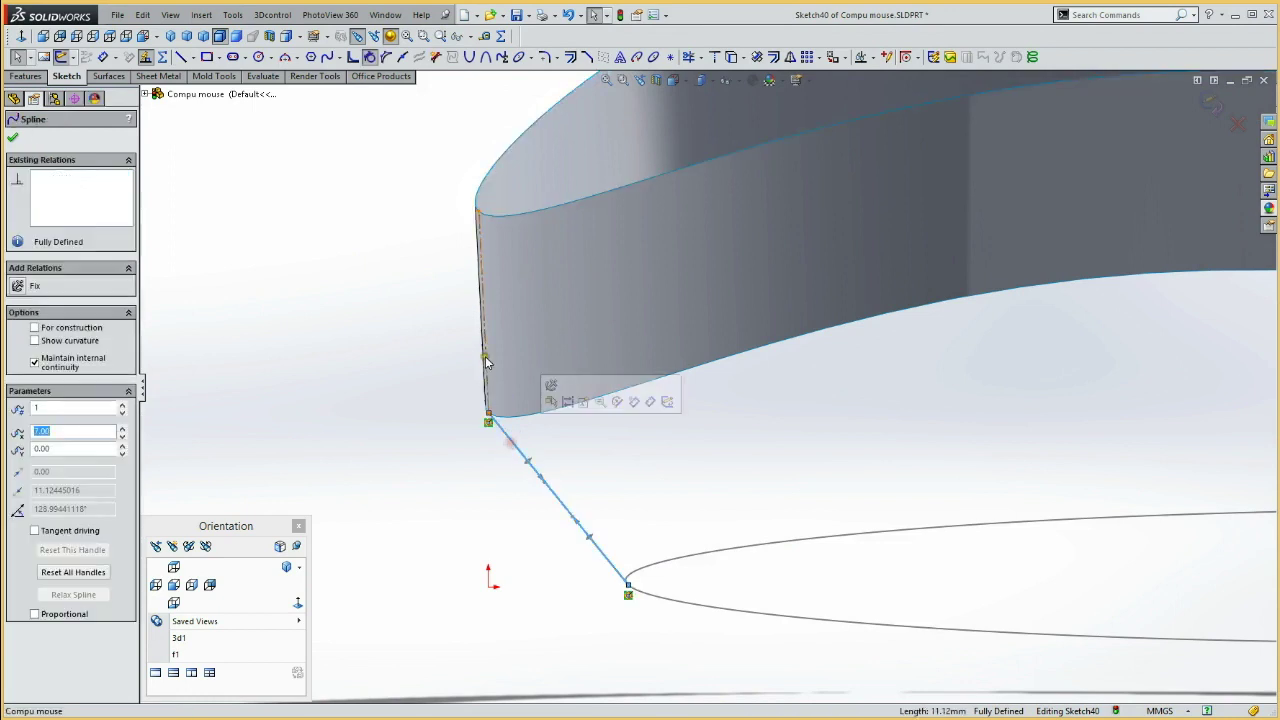
pyautogui.keyDown('ctrl'); pyautogui.click(487, 362); pyautogui.keyUp('ctrl')
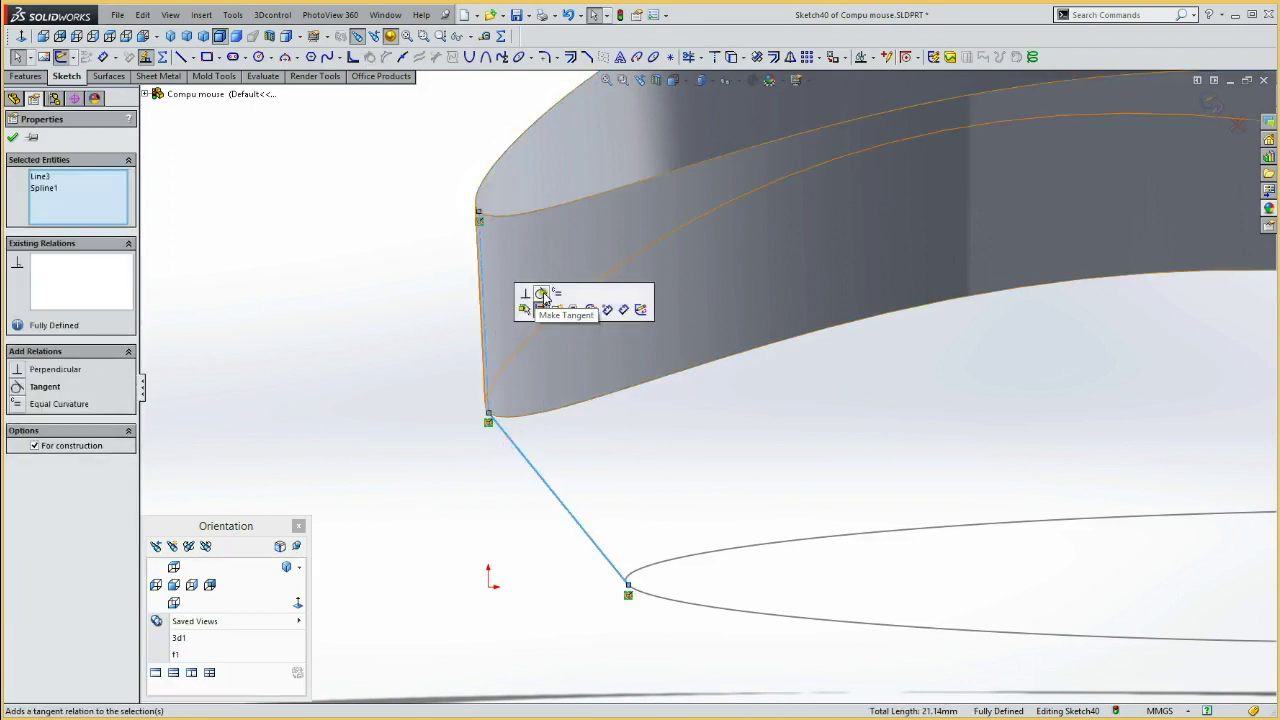
pyautogui.click(537, 298)
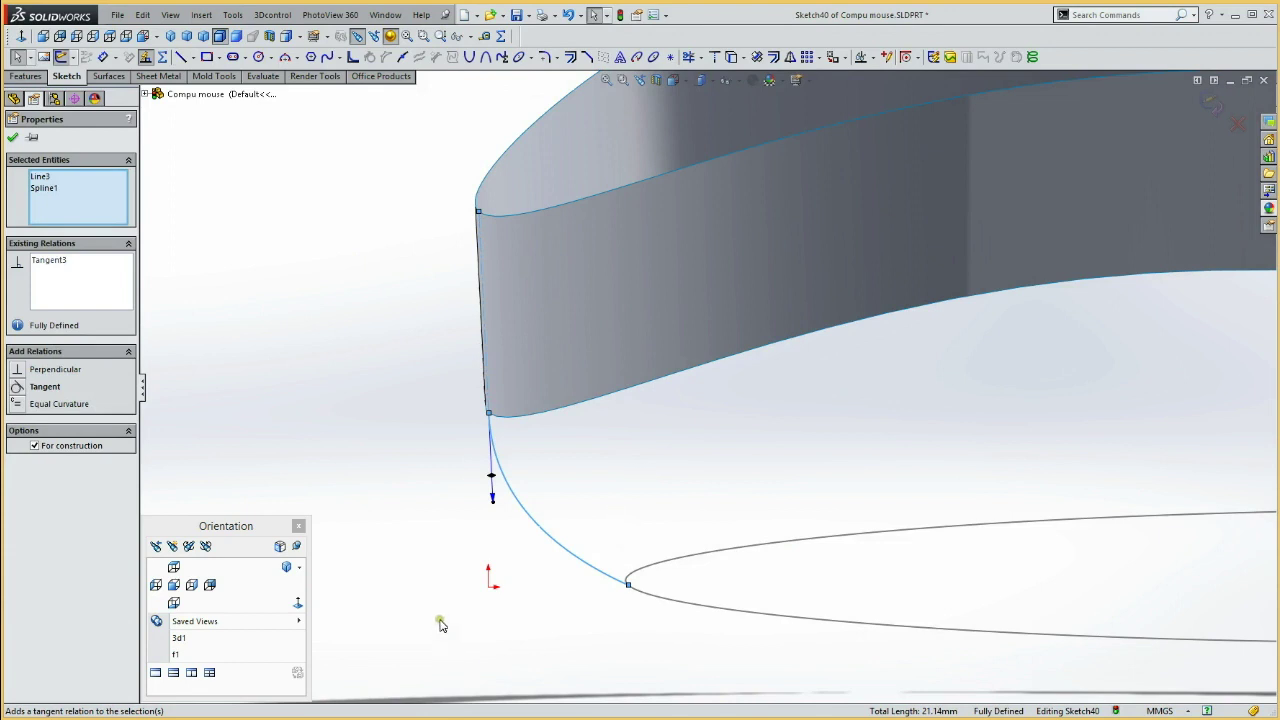
pyautogui.press('f')
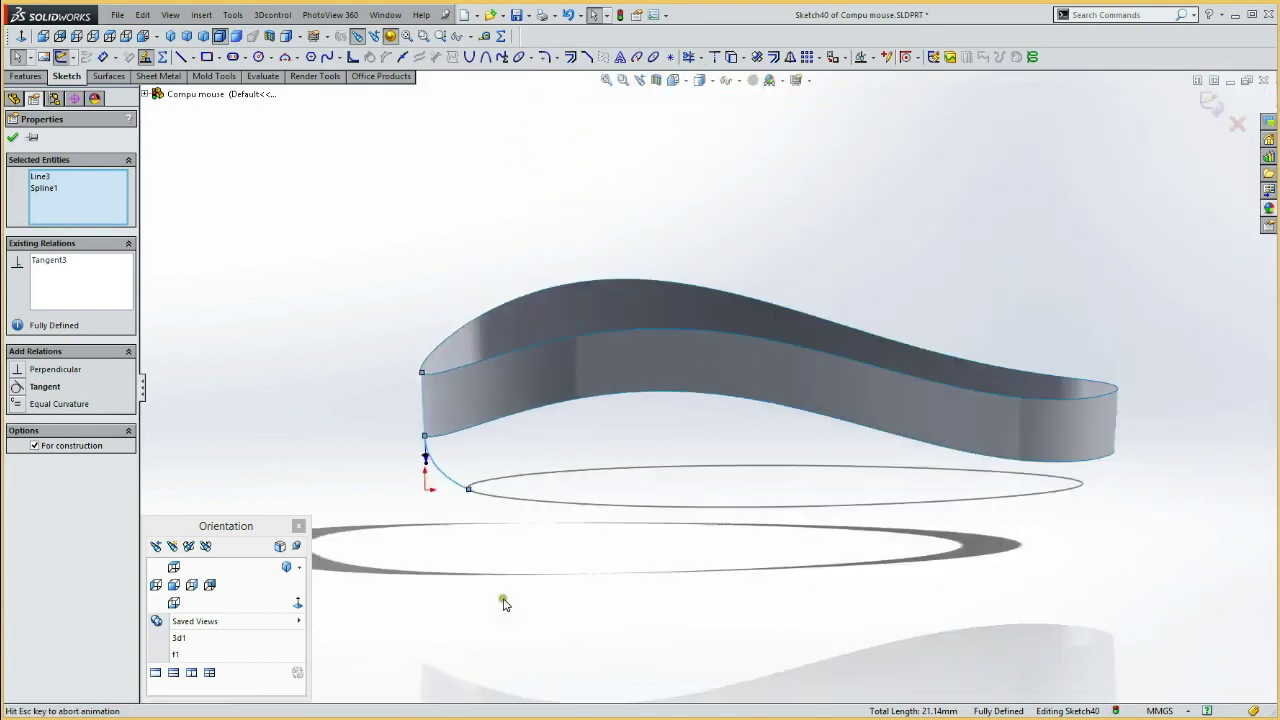
pyautogui.click(173, 585)
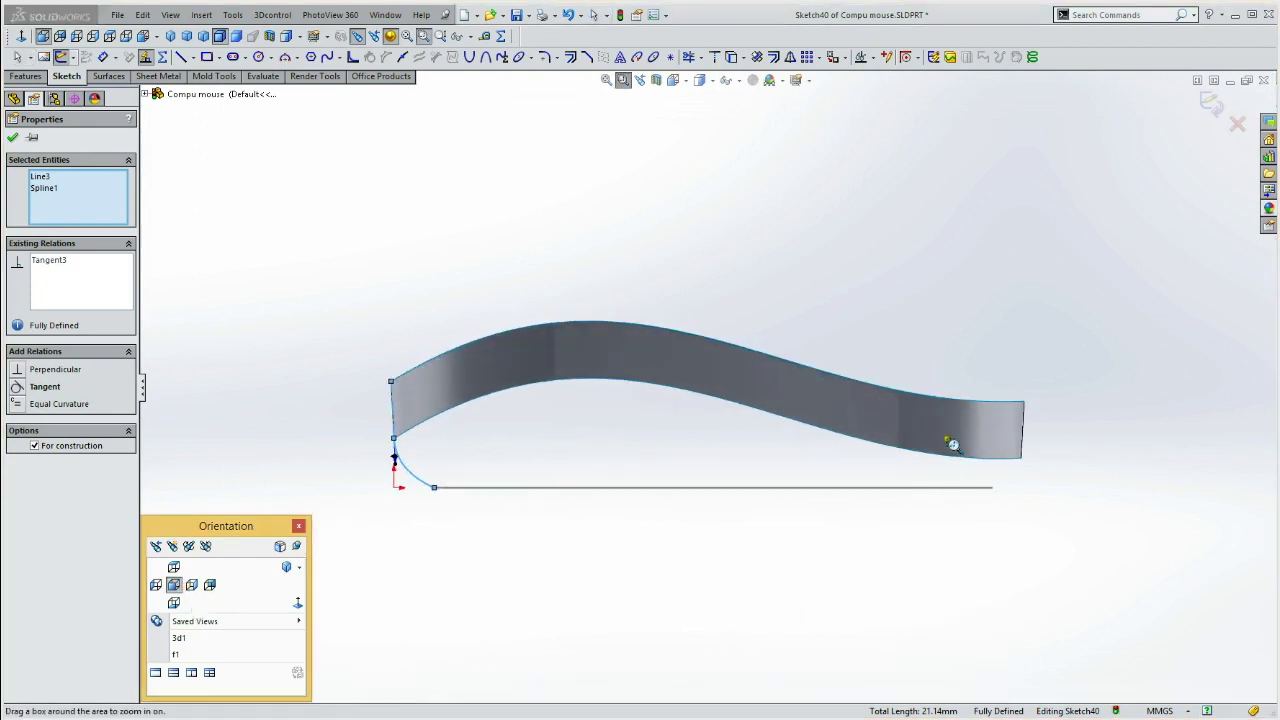
pyautogui.moveTo(946, 432); pyautogui.dragTo(1075, 550)
pyautogui.press('Escape')
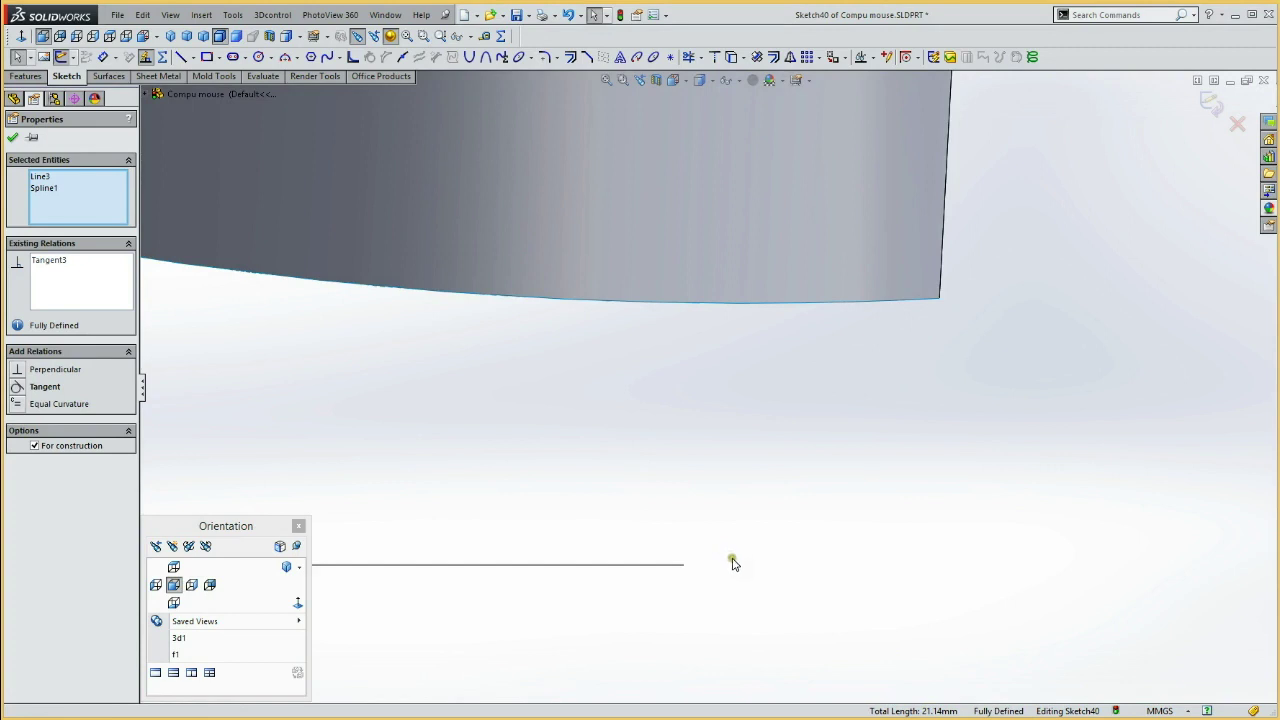
pyautogui.press('s')
pyautogui.click(726, 597)
# Finish the second spline and pierce its lower end onto the Sketch39 ellipse curve.
pyautogui.click(986, 309)
pyautogui.press('Escape')
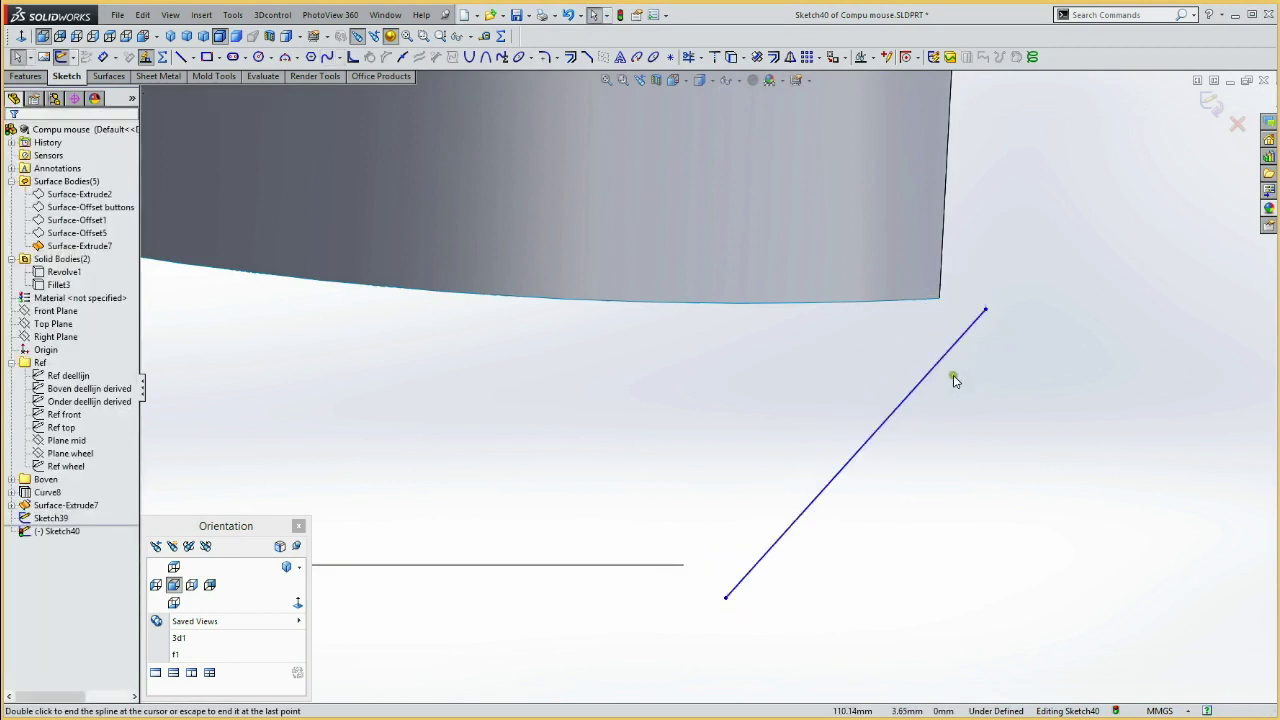
pyautogui.doubleClick(676, 568)
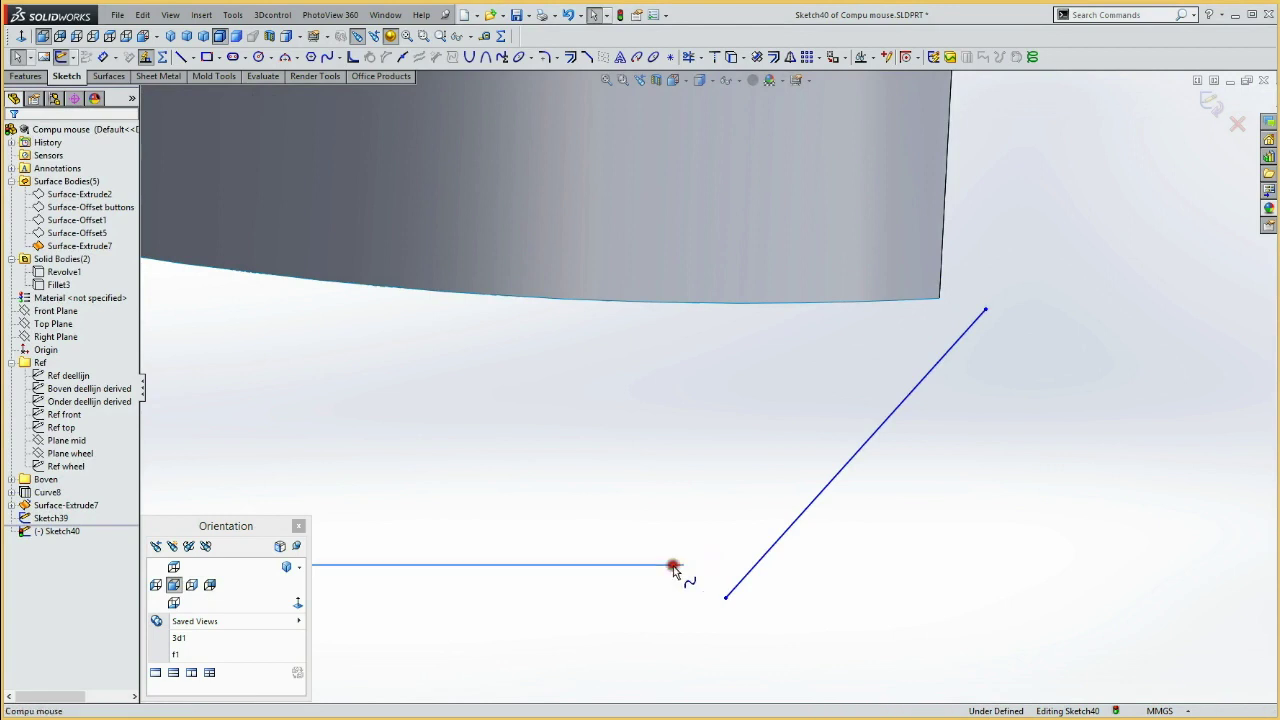
pyautogui.click(726, 601)
pyautogui.keyDown('ctrl'); pyautogui.click(675, 565); pyautogui.keyUp('ctrl')
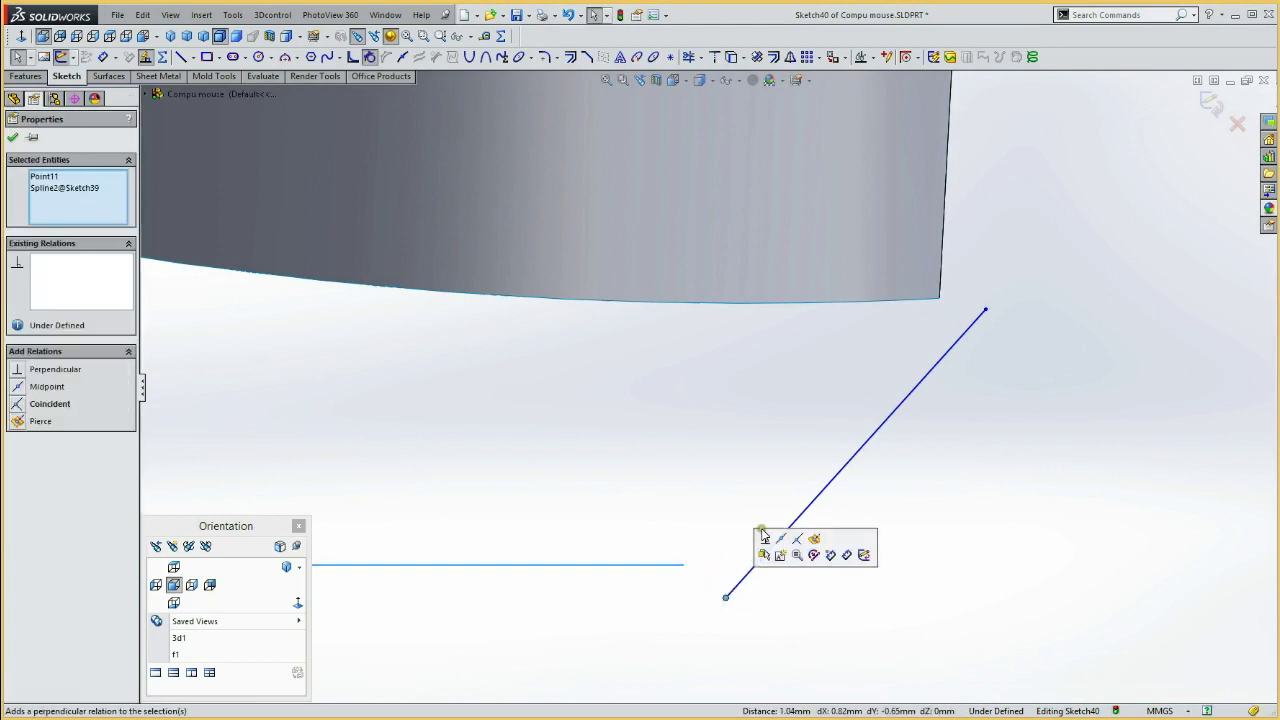
pyautogui.click(815, 538)
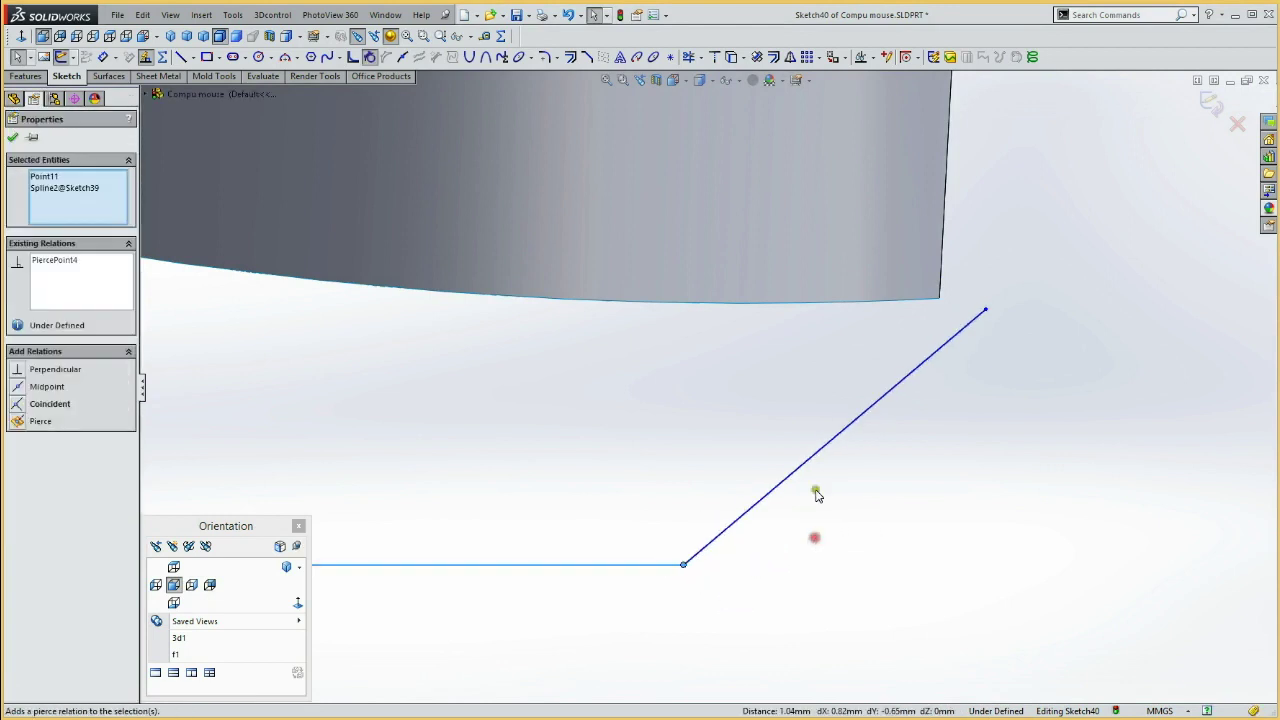
# Pierce the spline's upper end onto the surface's bottom edge at the corner.
pyautogui.click(924, 300)
pyautogui.keyDown('ctrl'); pyautogui.click(985, 311); pyautogui.keyUp('ctrl')
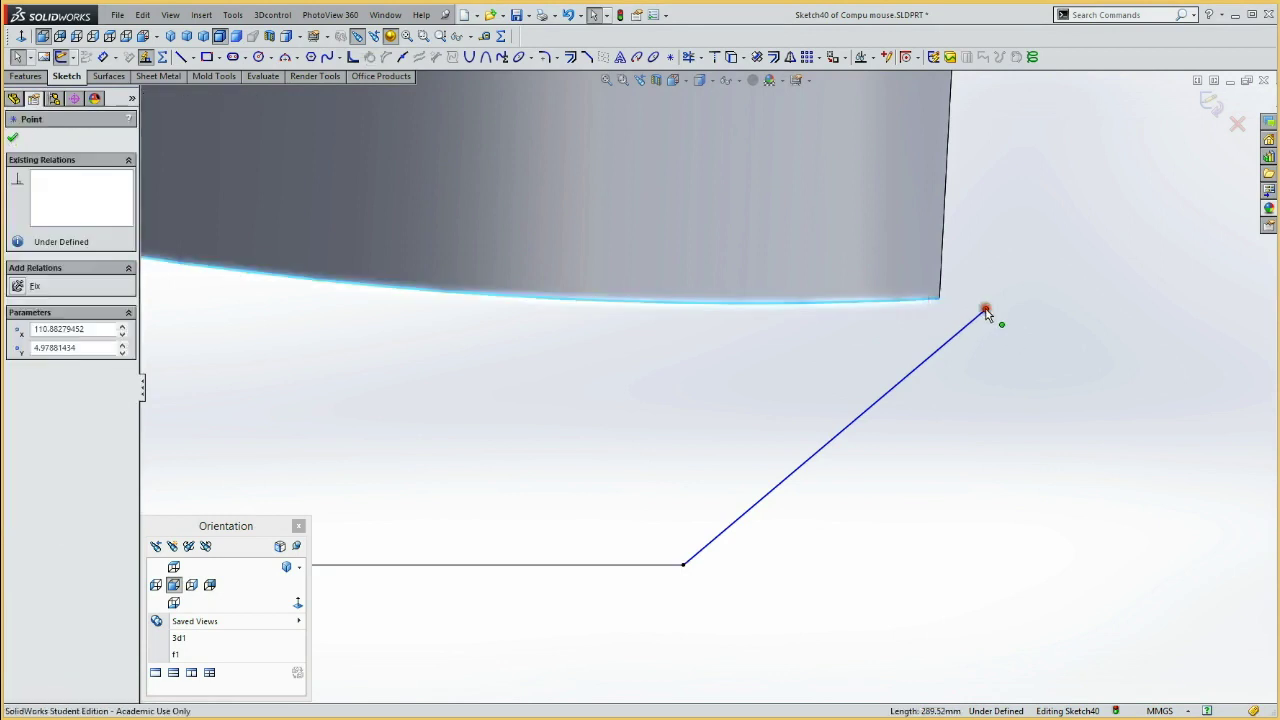
pyautogui.click(1025, 249)
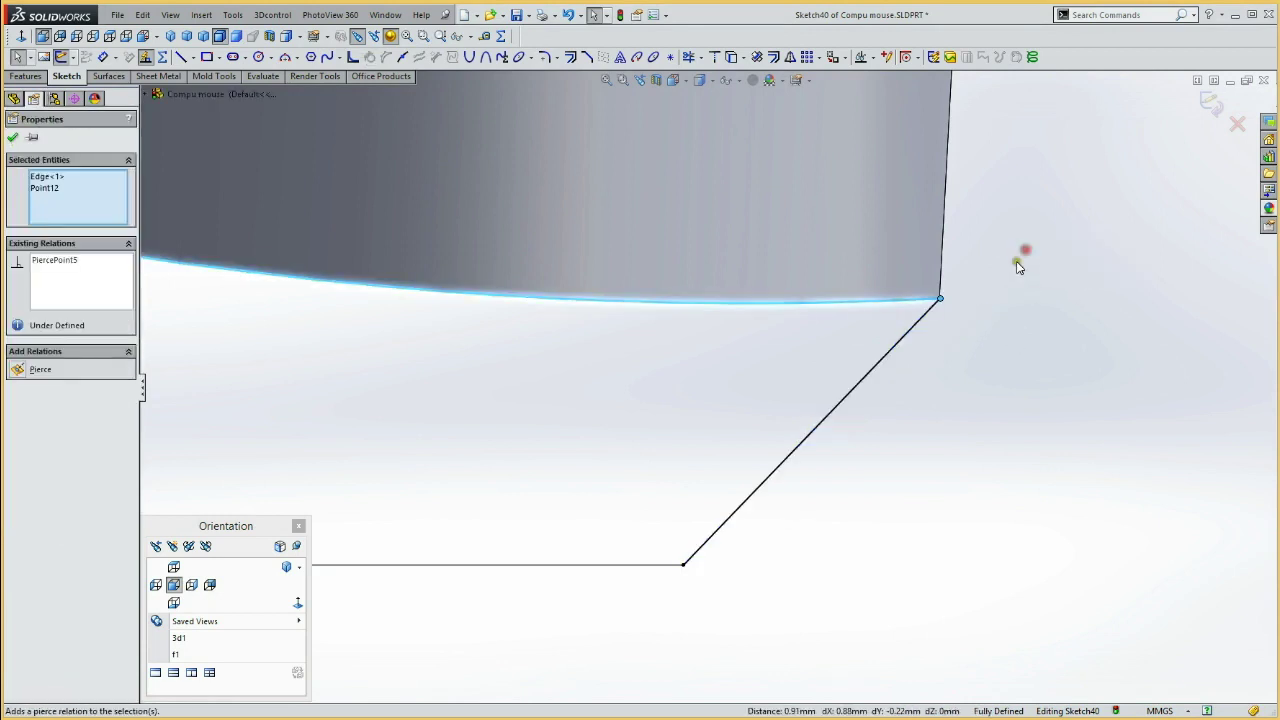
pyautogui.moveTo(973, 366); pyautogui.dragTo(960, 394, button='middle')
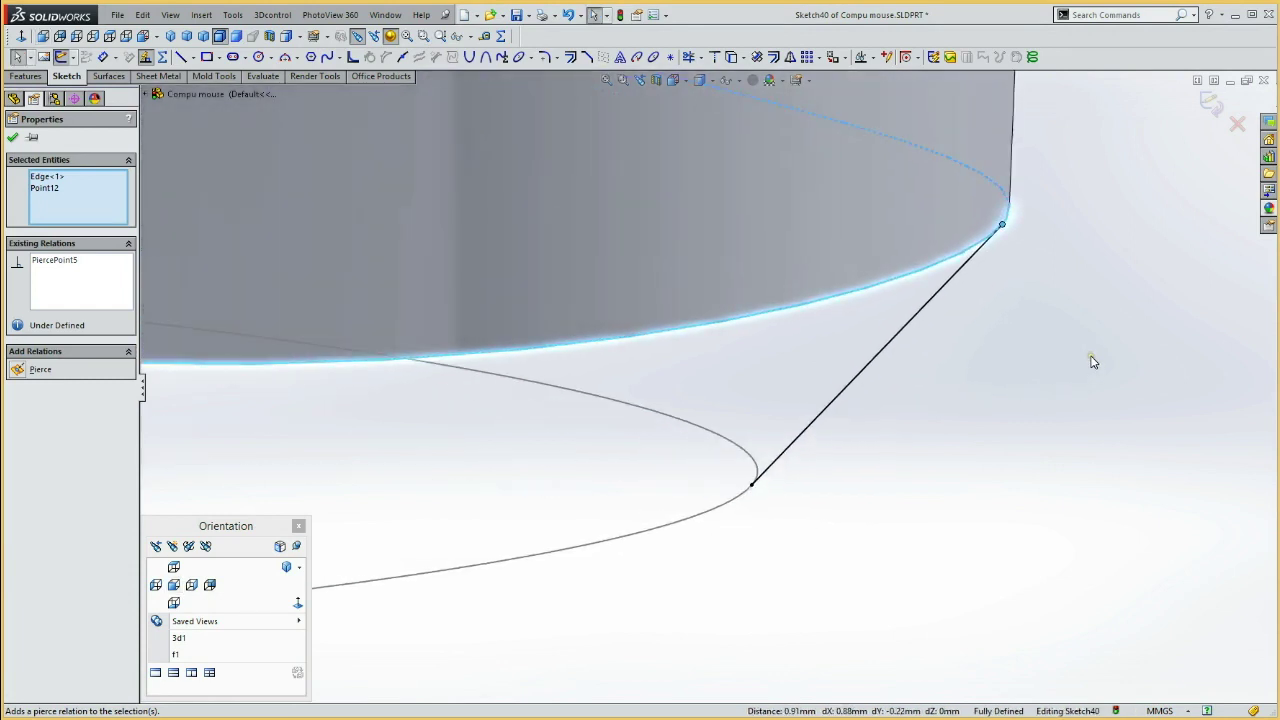
pyautogui.keyDown('ctrl'); pyautogui.moveTo(1081, 319); pyautogui.dragTo(838, 517, button='middle'); pyautogui.keyUp('ctrl')
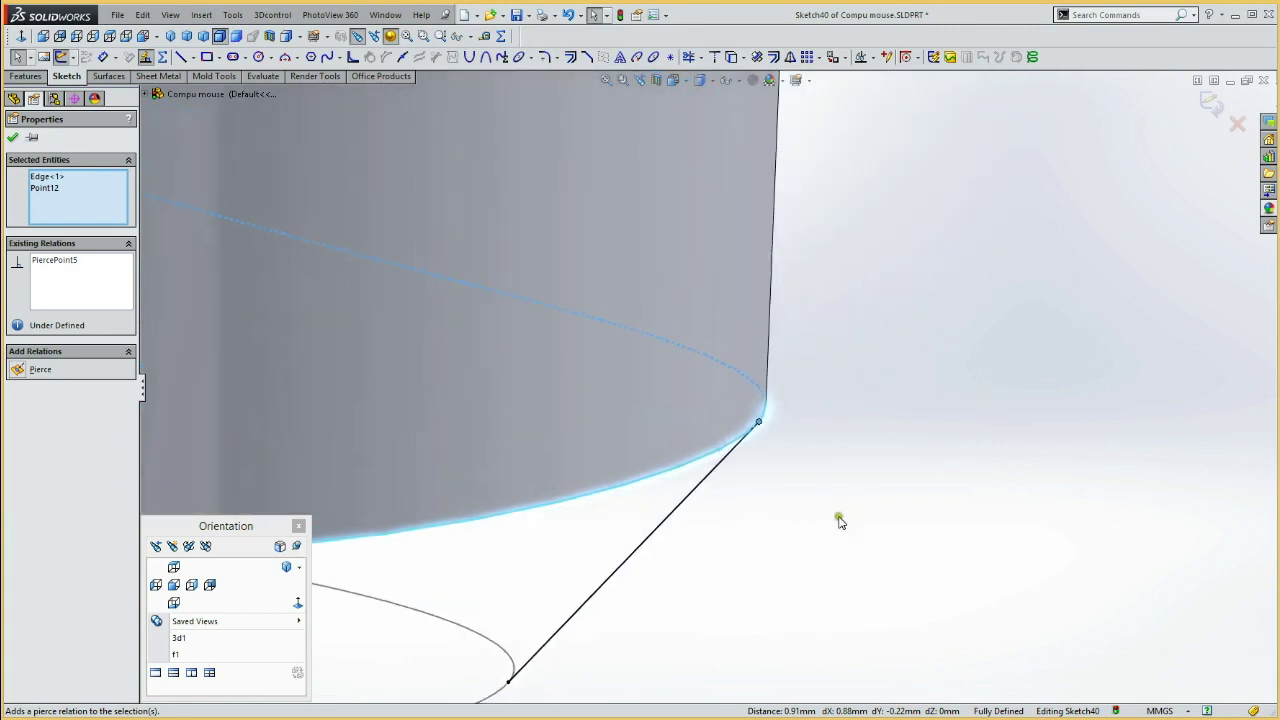
pyautogui.click(852, 503)
# Draw a line from the curve's top end and pierce its end onto the surface's top edge.
pyautogui.press('l')
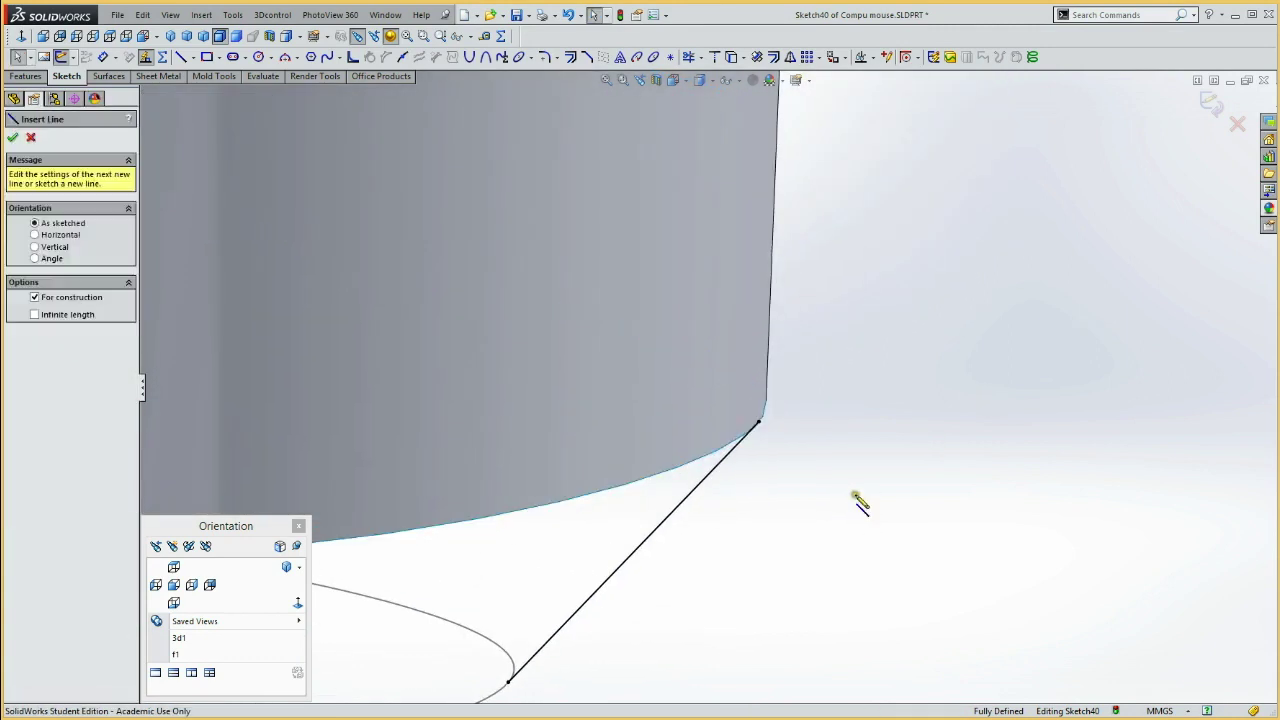
pyautogui.click(762, 424)
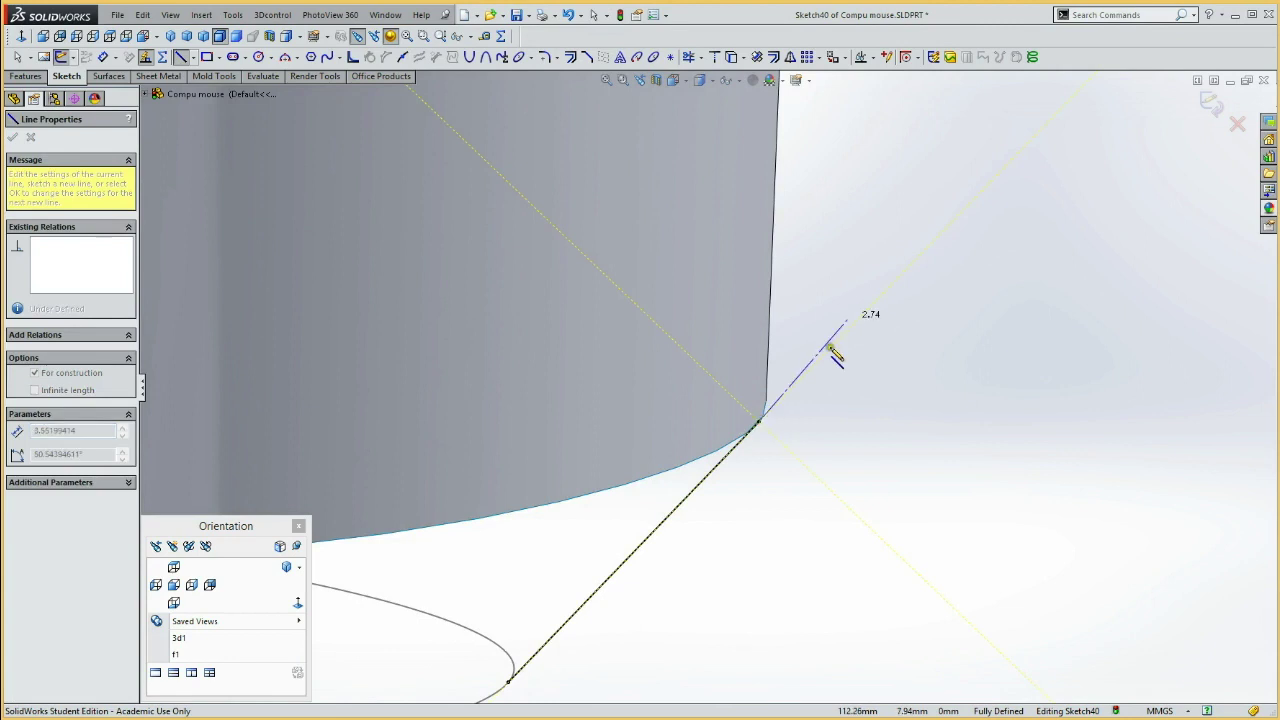
pyautogui.click(925, 116)
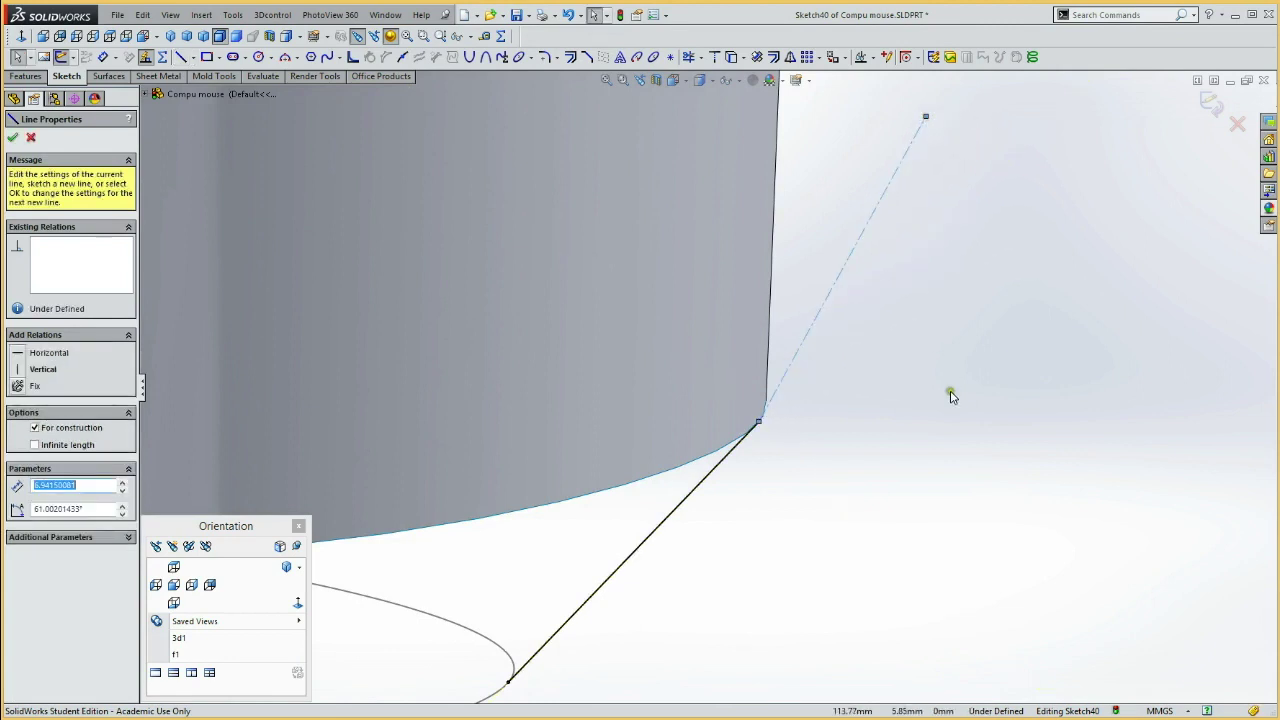
pyautogui.moveTo(951, 394); pyautogui.dragTo(957, 434, button='middle')
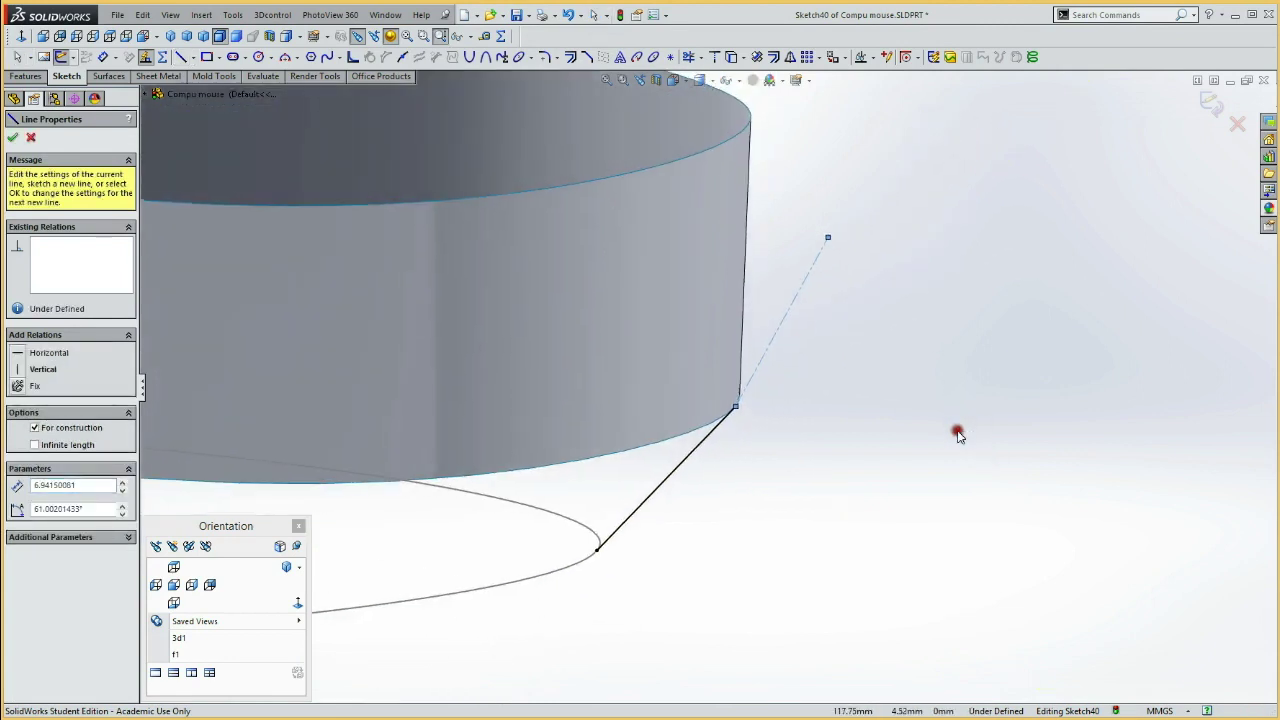
pyautogui.press('Escape')
pyautogui.click(746, 145)
pyautogui.keyDown('ctrl'); pyautogui.click(827, 239); pyautogui.keyUp('ctrl')
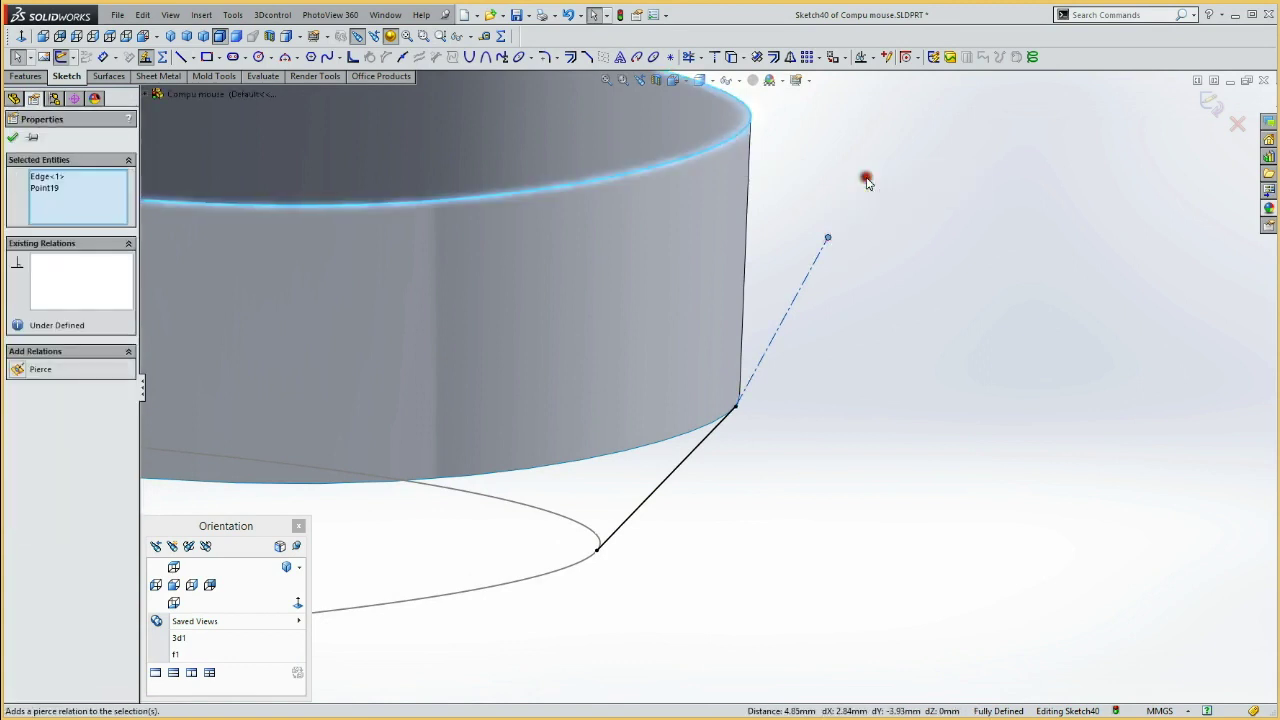
# Make the connecting curve tangent to the construction line.
pyautogui.click(719, 422)
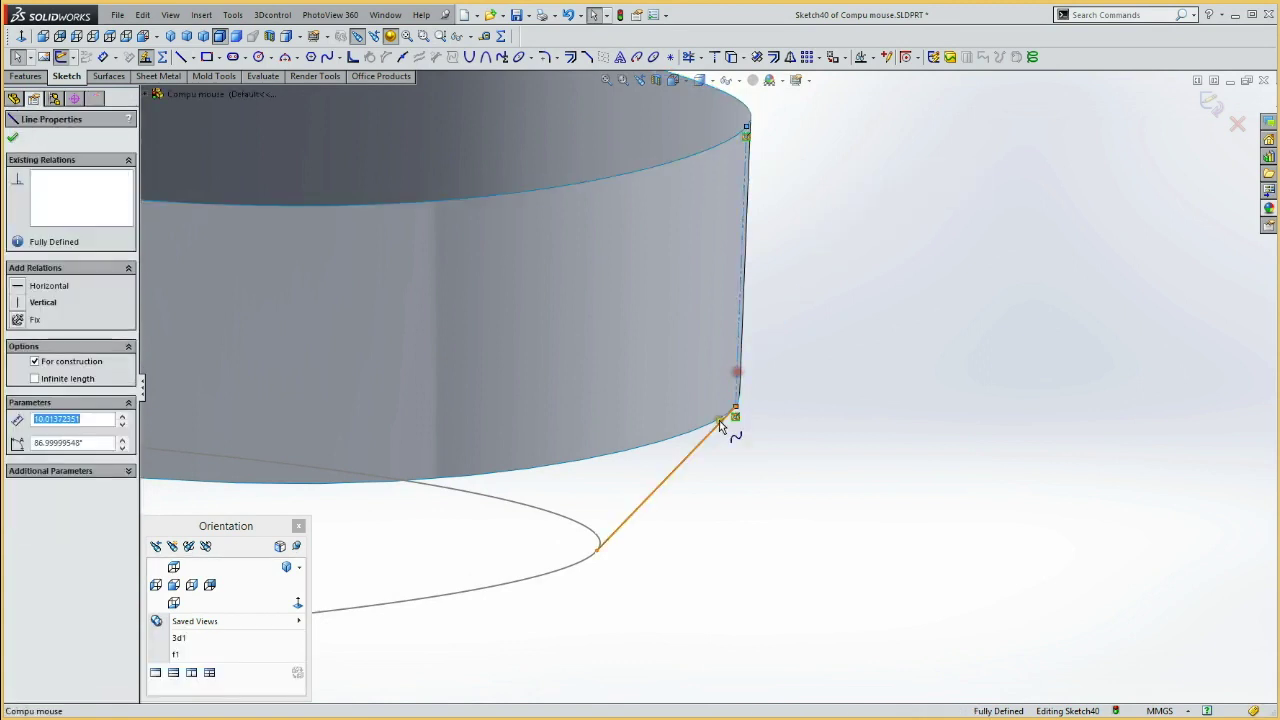
pyautogui.keyDown('ctrl'); pyautogui.click(716, 430); pyautogui.keyUp('ctrl')
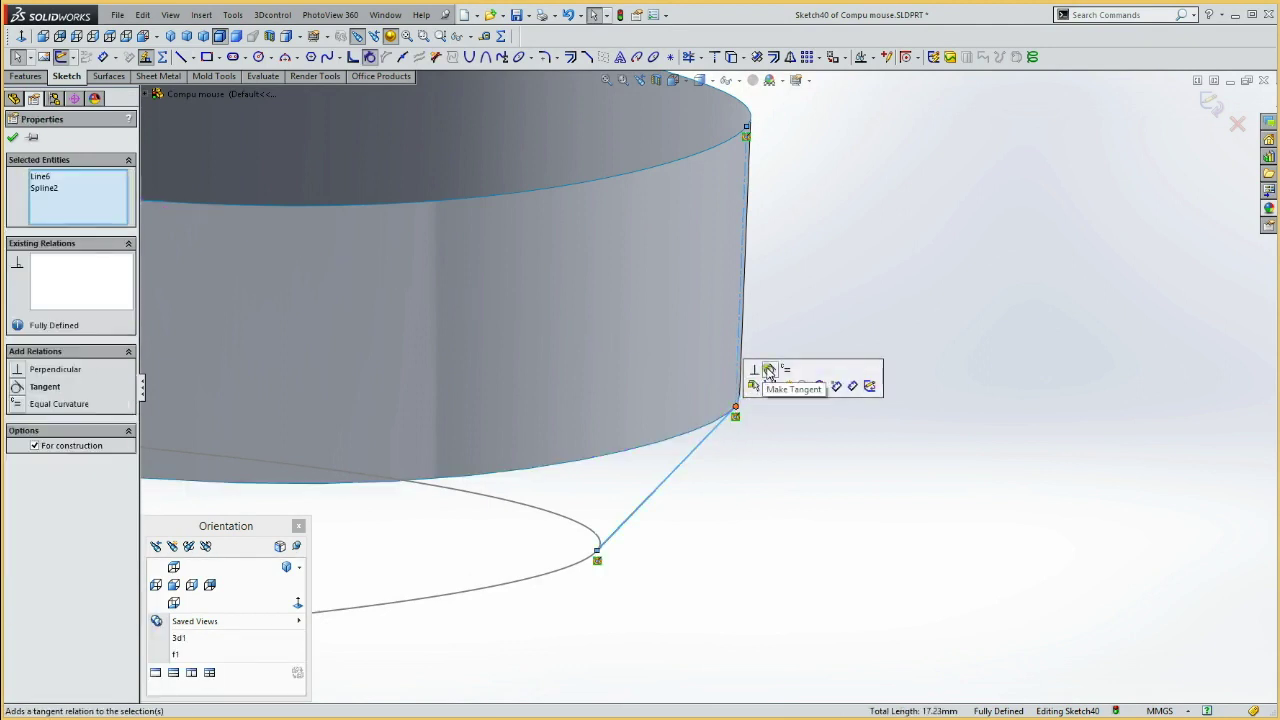
pyautogui.click(767, 367)
pyautogui.click(708, 533)
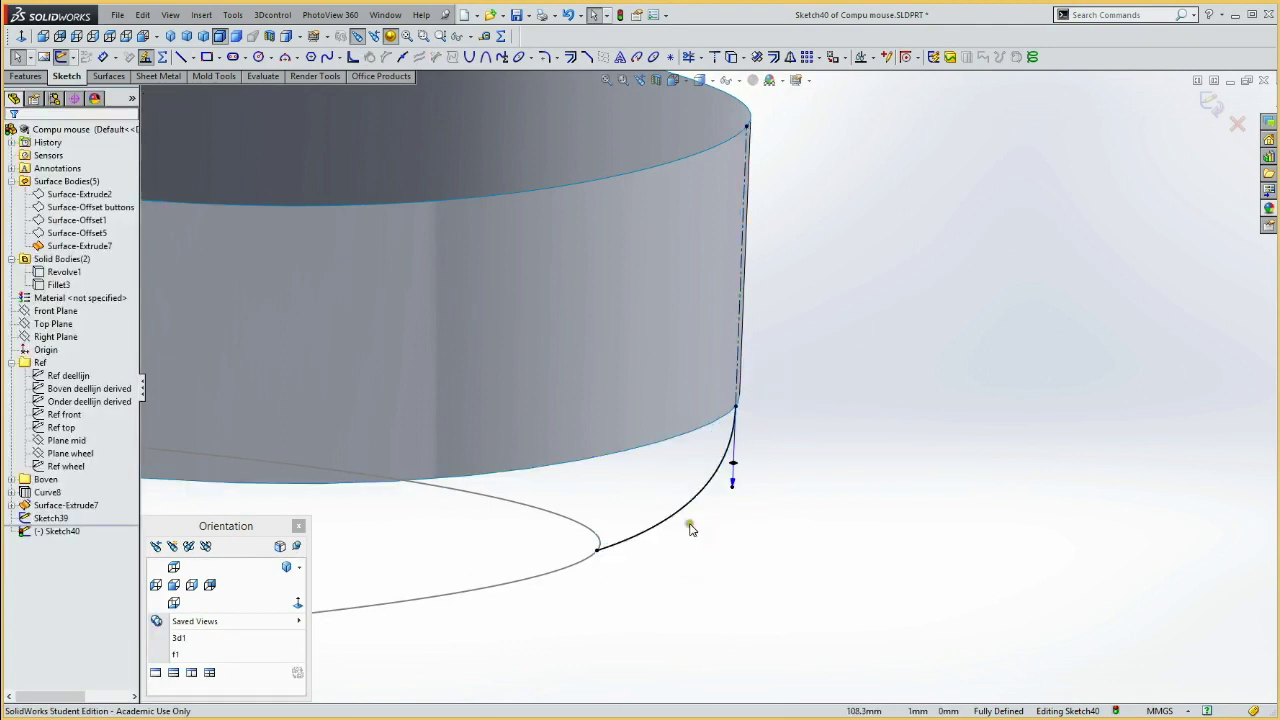
# Set the connecting curve to construction geometry, view from the front, and close Sketch40.
pyautogui.click(681, 521)
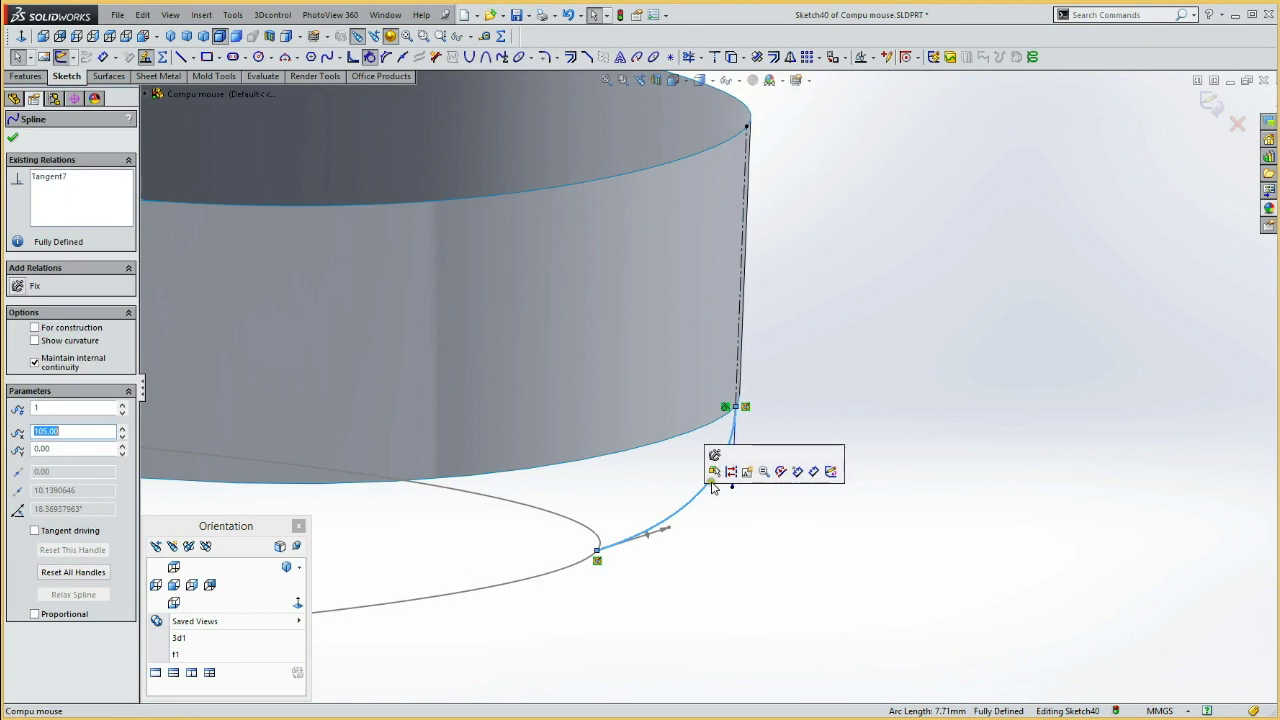
pyautogui.click(731, 472)
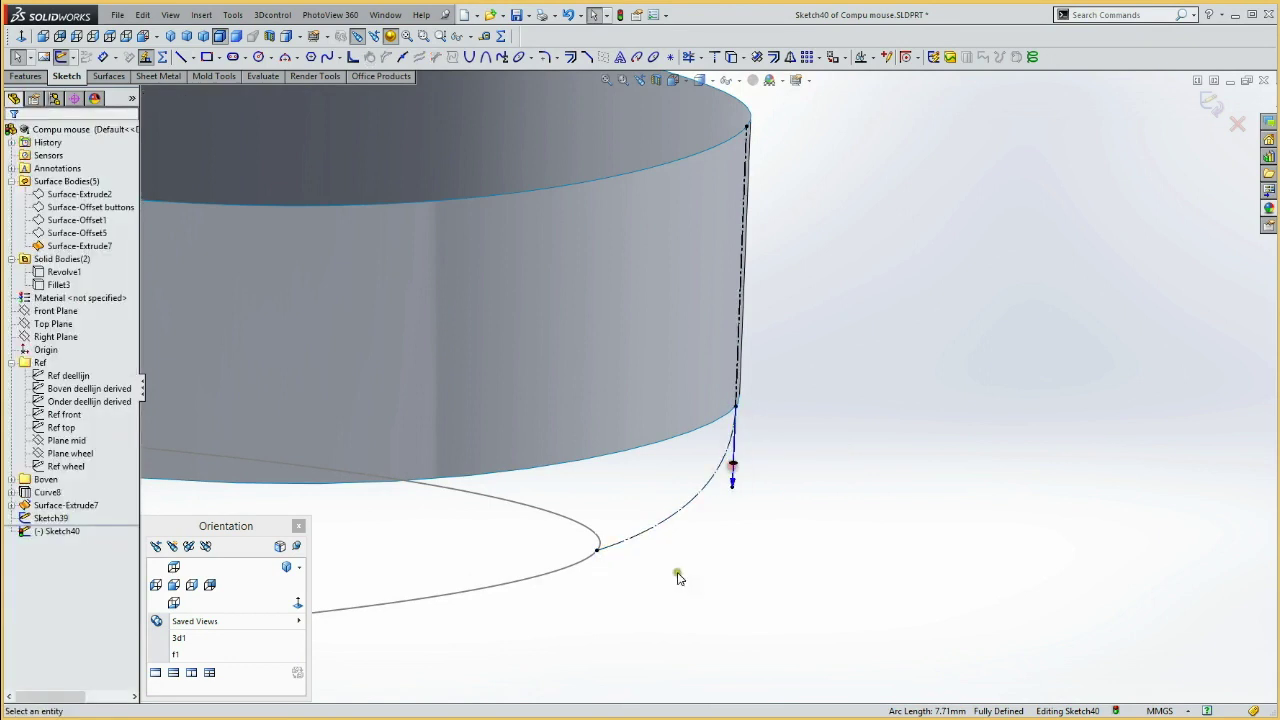
pyautogui.click(173, 584)
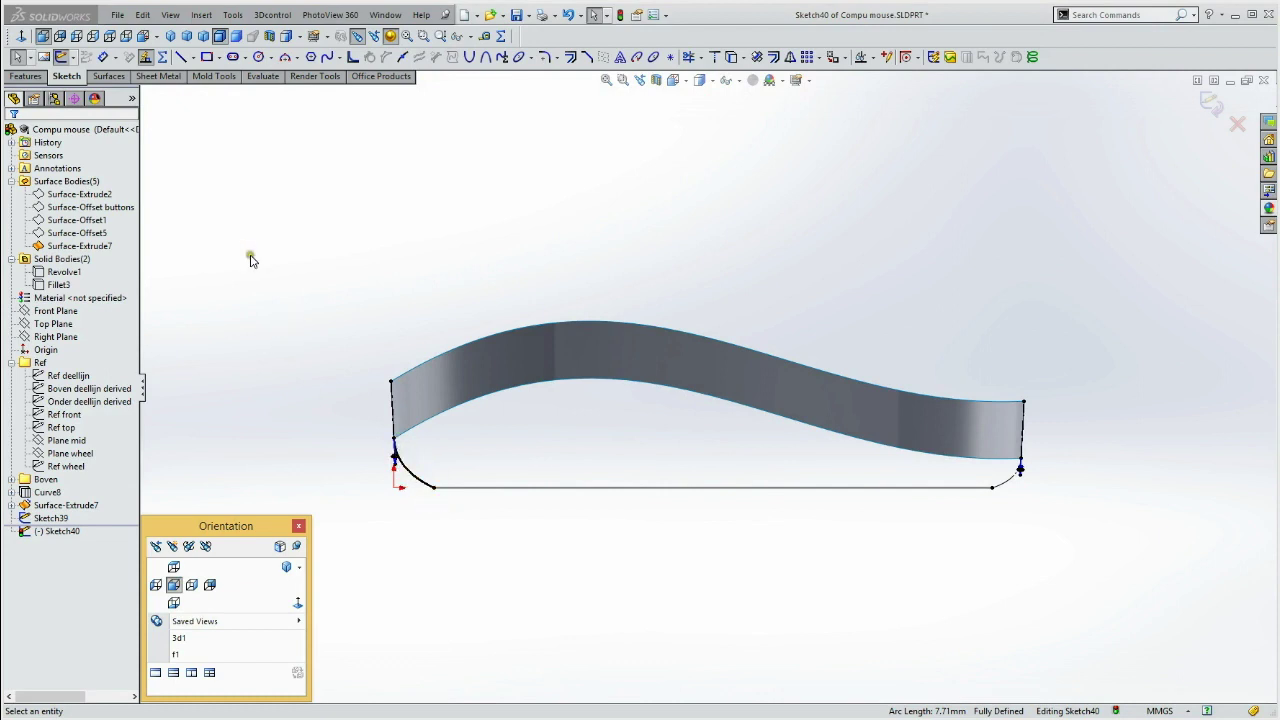
pyautogui.click(62, 57)
pyautogui.moveTo(214, 400)
pyautogui.mouseDown(button='middle')
pyautogui.moveTo(245, 393)
pyautogui.moveTo(271, 437)
pyautogui.mouseUp(button='middle')
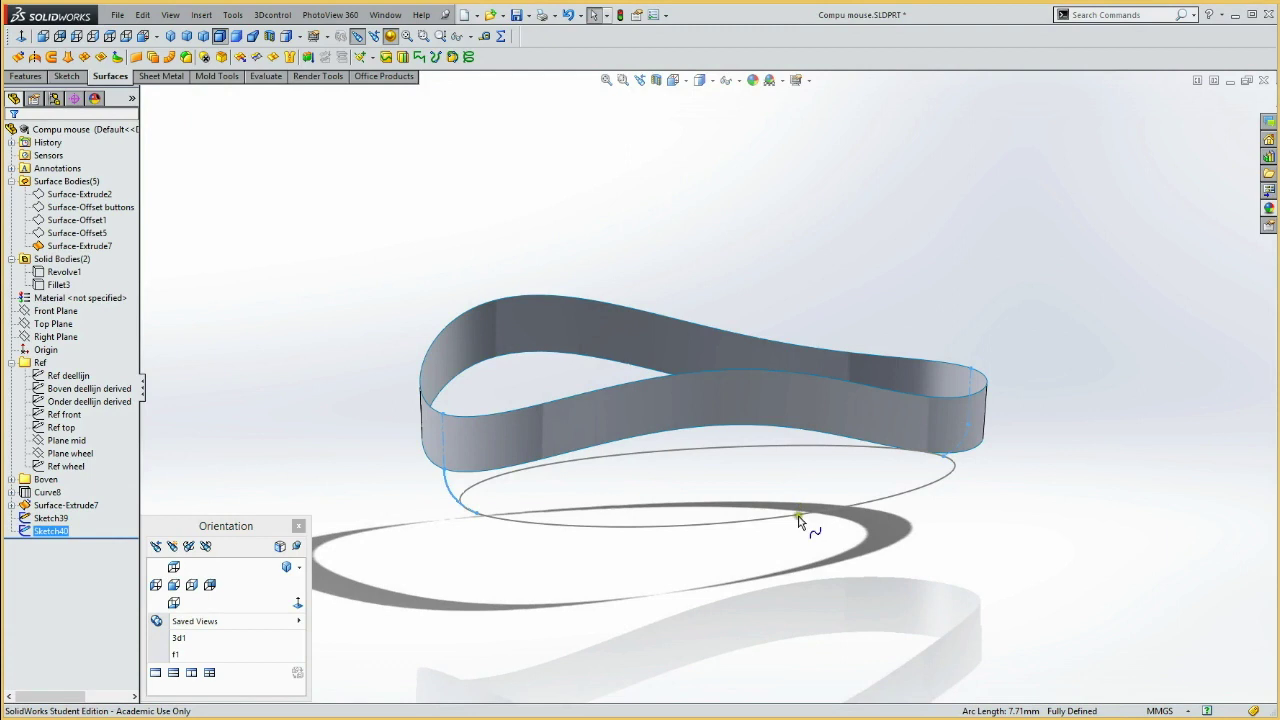
# Start a sketch on Plane mid and draw a two-point spline toward the surface.
pyautogui.click(65, 440)
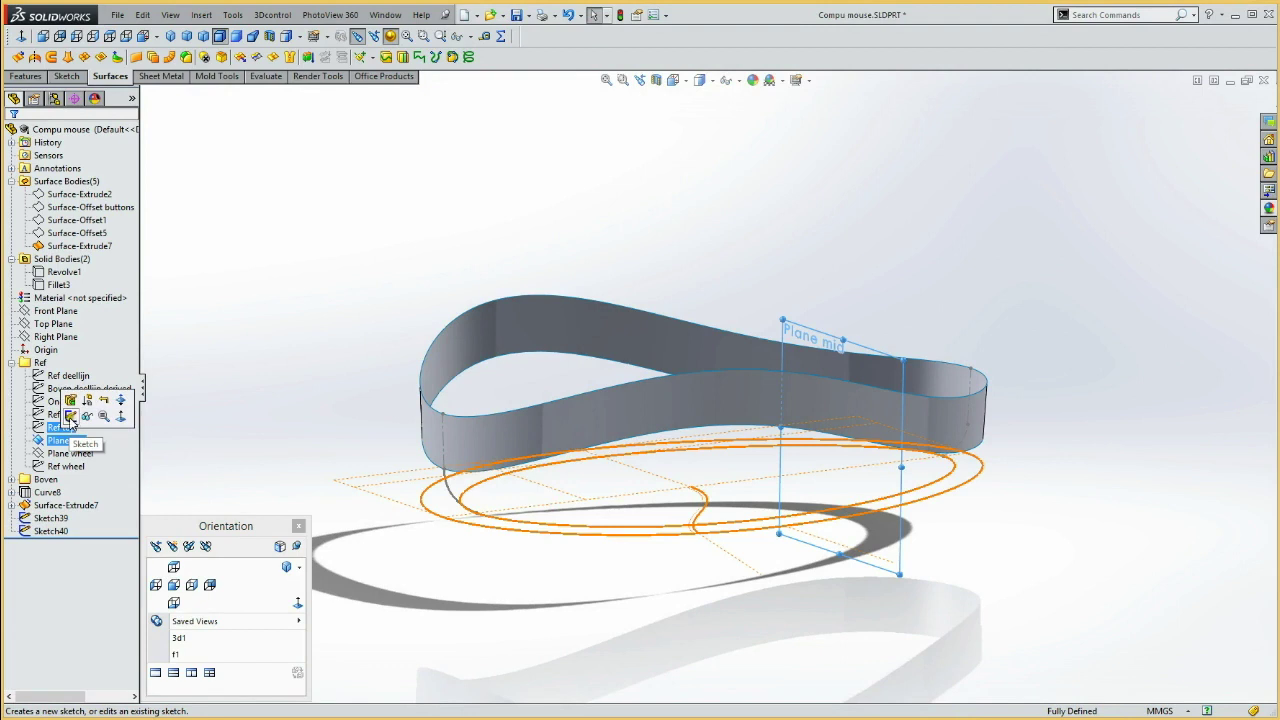
pyautogui.click(70, 417)
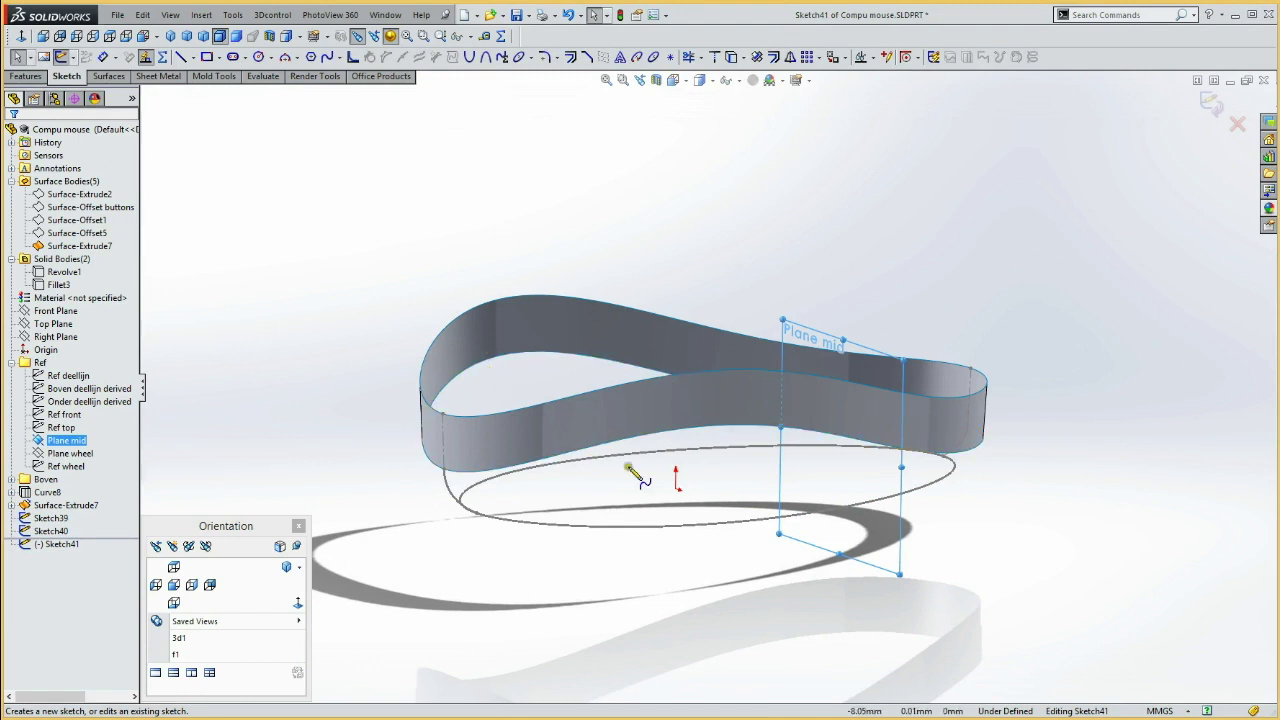
pyautogui.press('s')
pyautogui.click(803, 591)
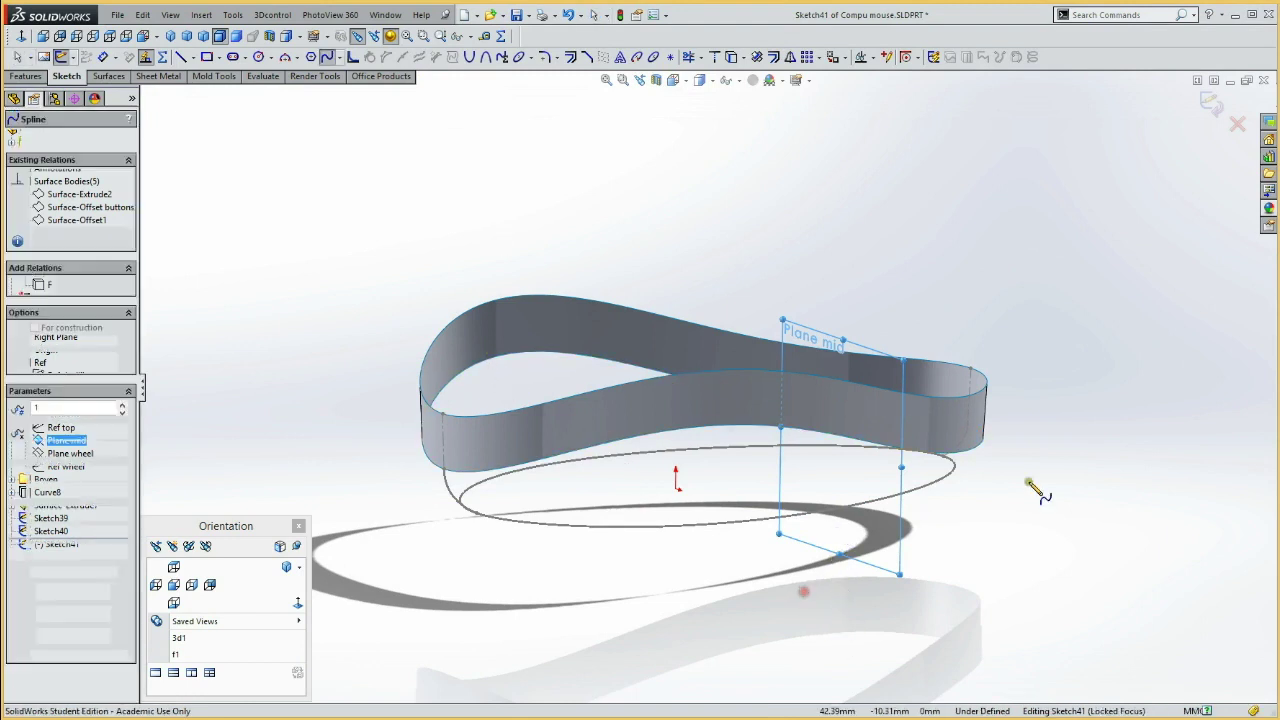
pyautogui.click(1047, 408)
pyautogui.press('Escape')
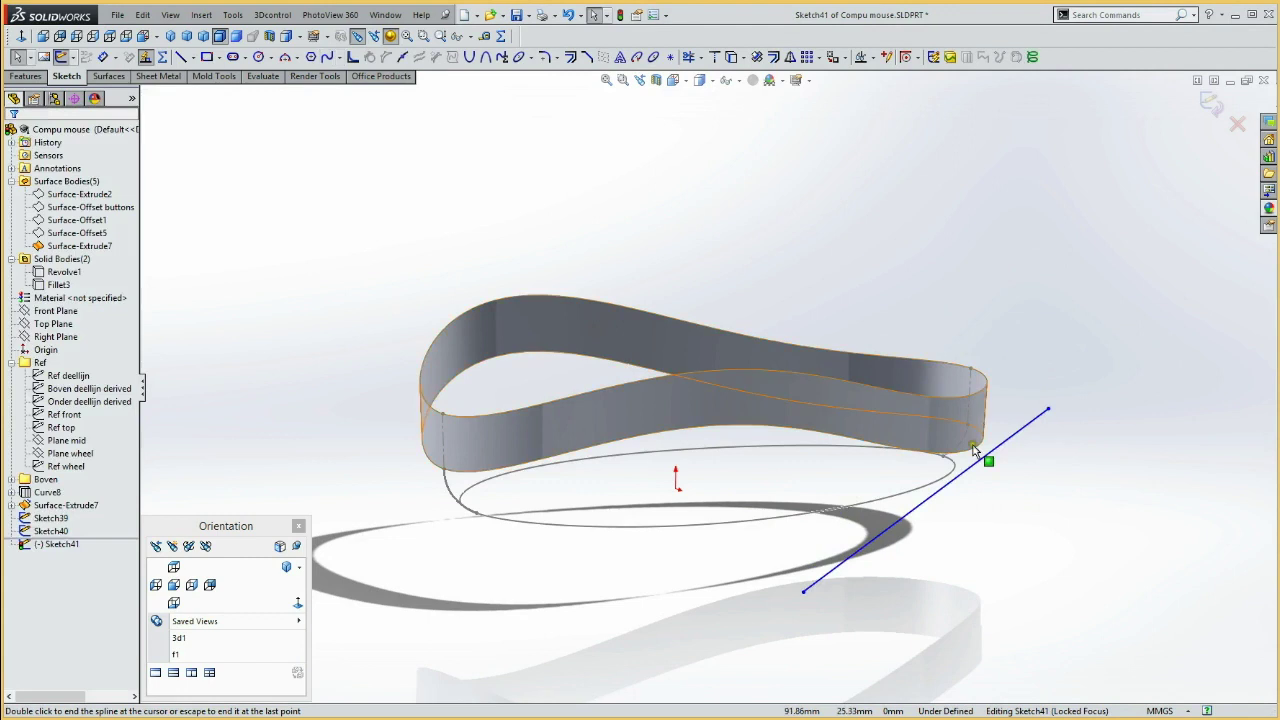
# Pierce the spline's ends onto the Sketch39 base outline and the surface's bottom edge.
pyautogui.click(803, 520)
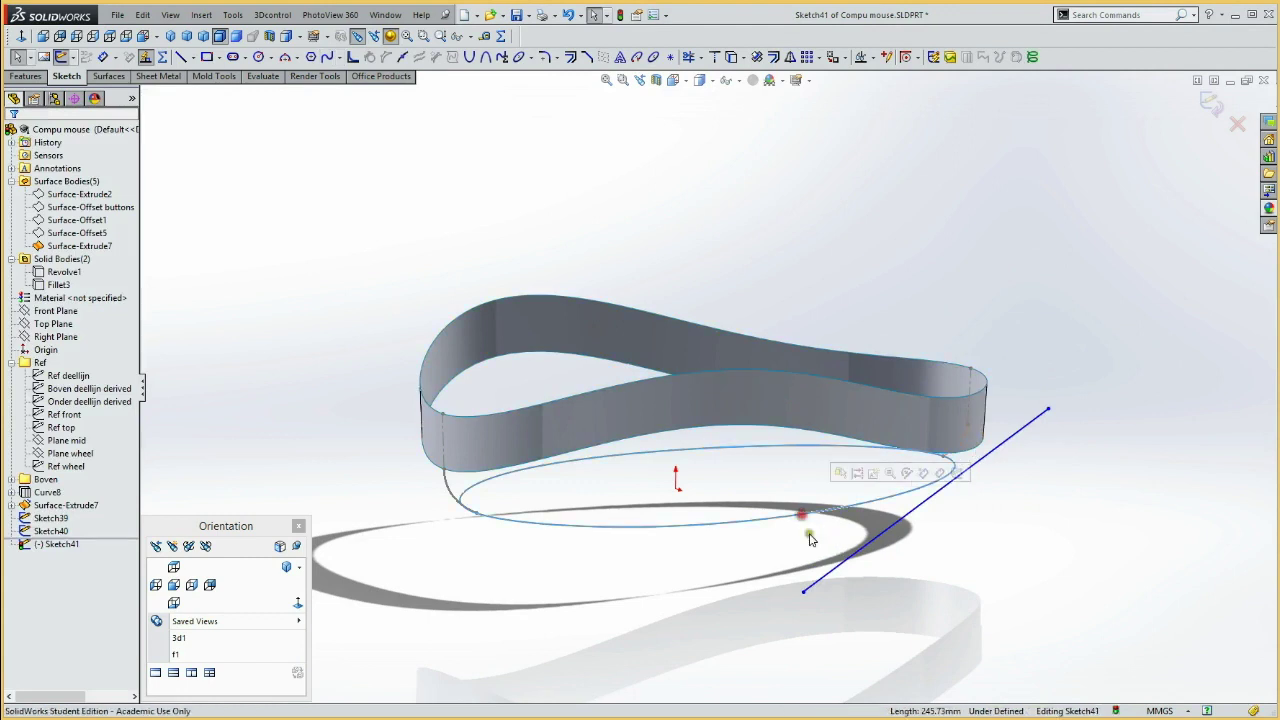
pyautogui.keyDown('ctrl'); pyautogui.click(804, 592); pyautogui.keyUp('ctrl')
pyautogui.click(895, 532)
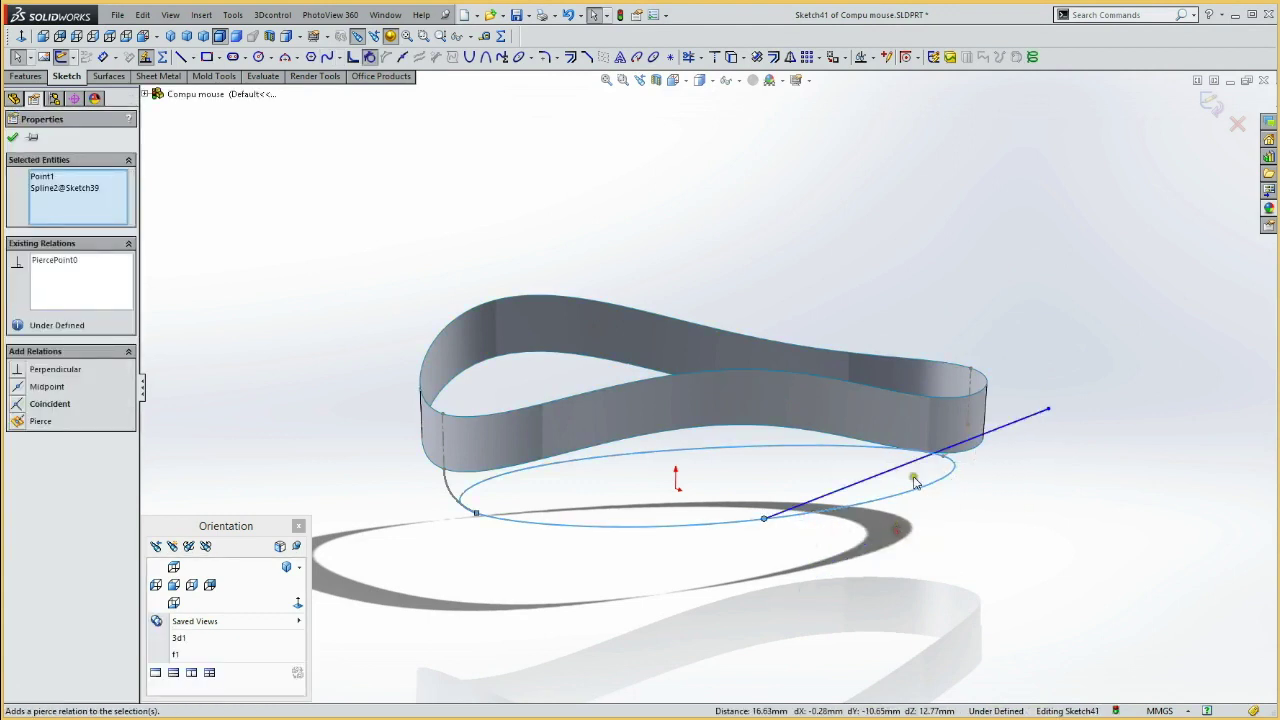
pyautogui.click(846, 445)
pyautogui.keyDown('ctrl'); pyautogui.click(1045, 410); pyautogui.keyUp('ctrl')
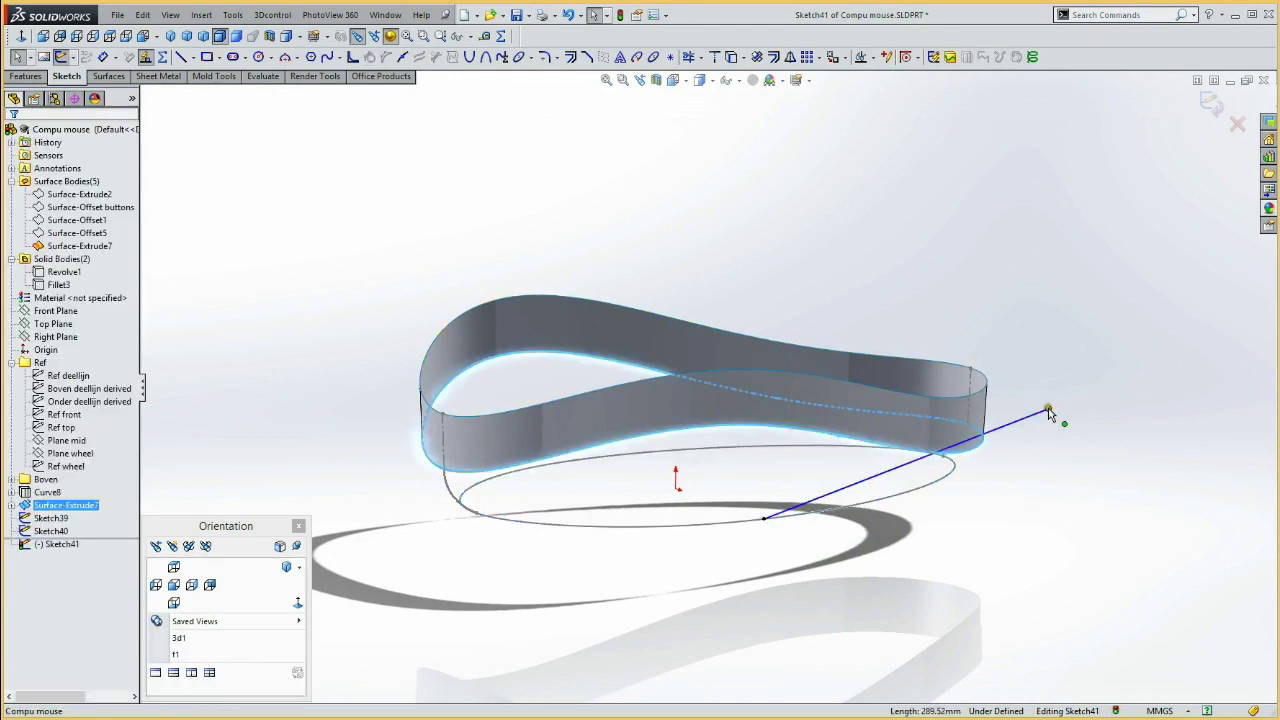
pyautogui.click(1105, 345)
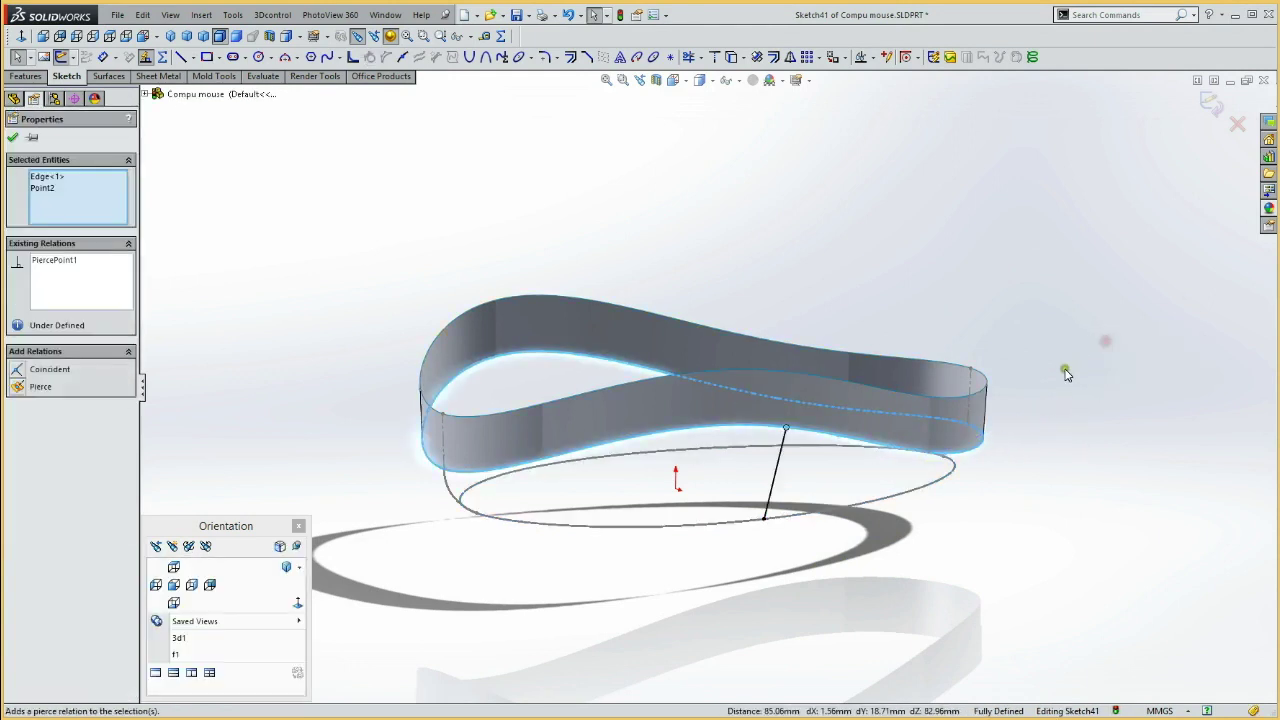
pyautogui.press('Escape')
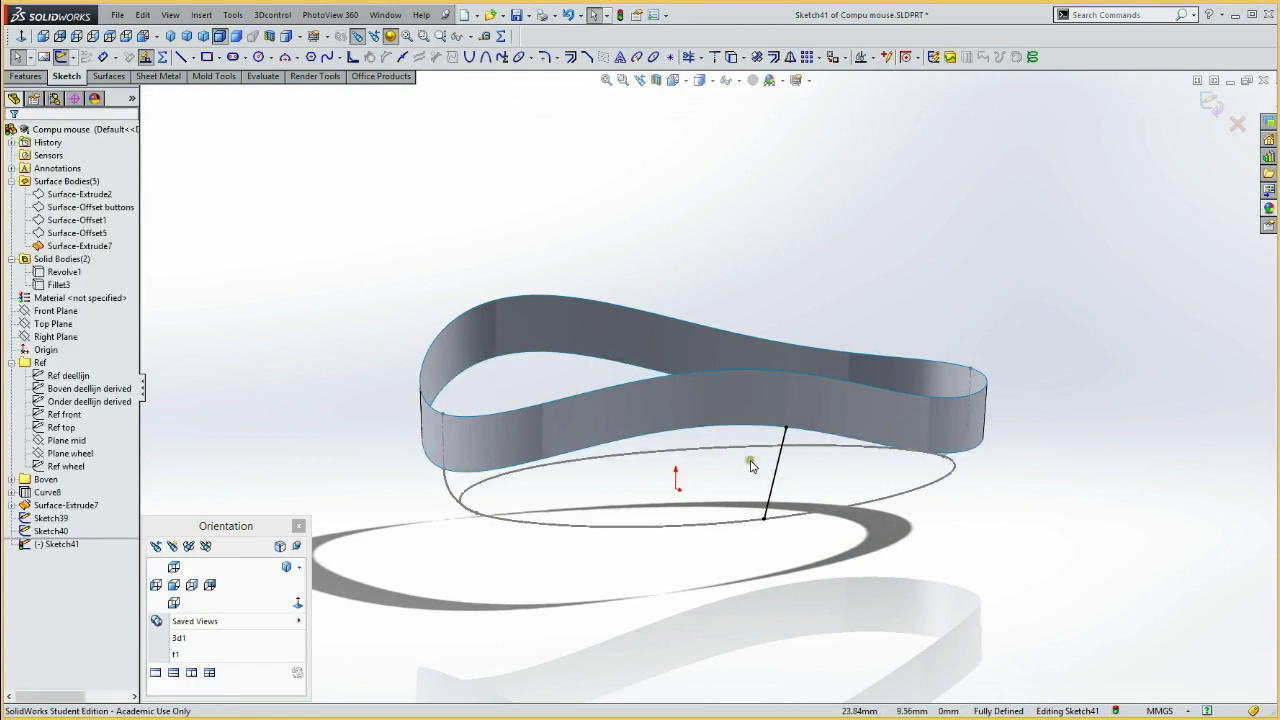
# Draw a construction line from the curve's top end, pierced onto the surface's top edge.
pyautogui.press('l')
pyautogui.click(785, 428)
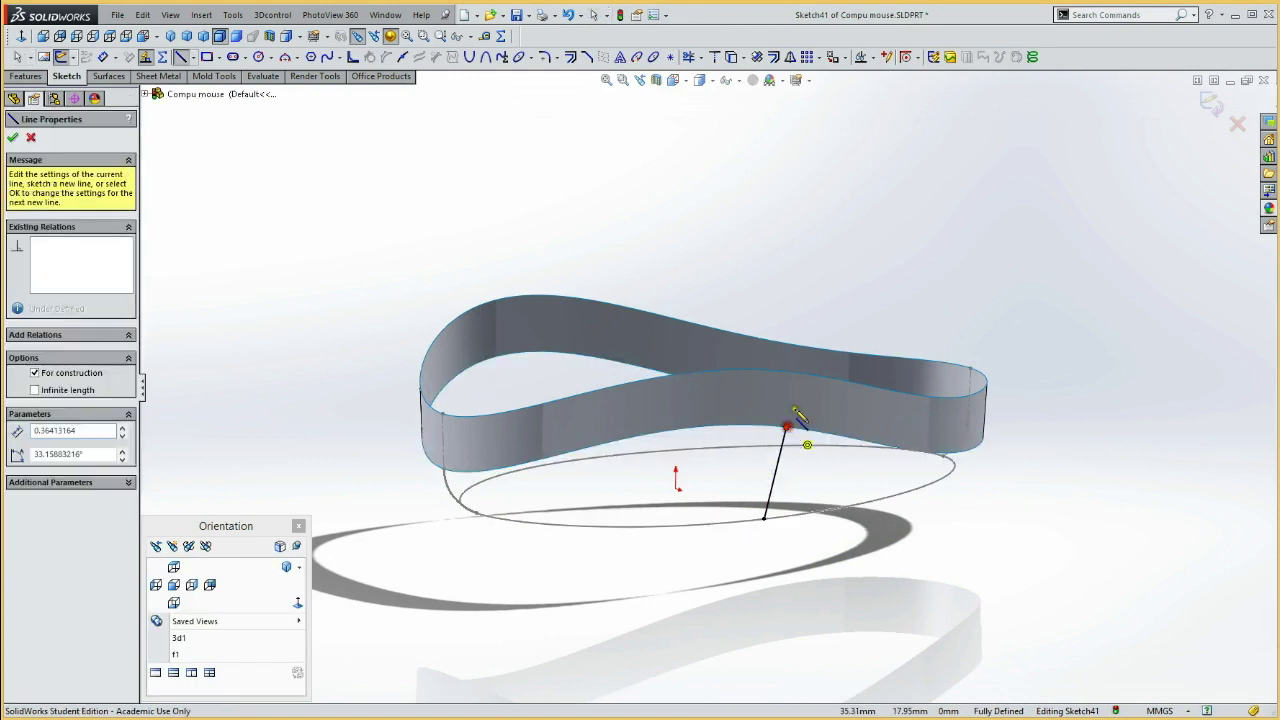
pyautogui.click(866, 288)
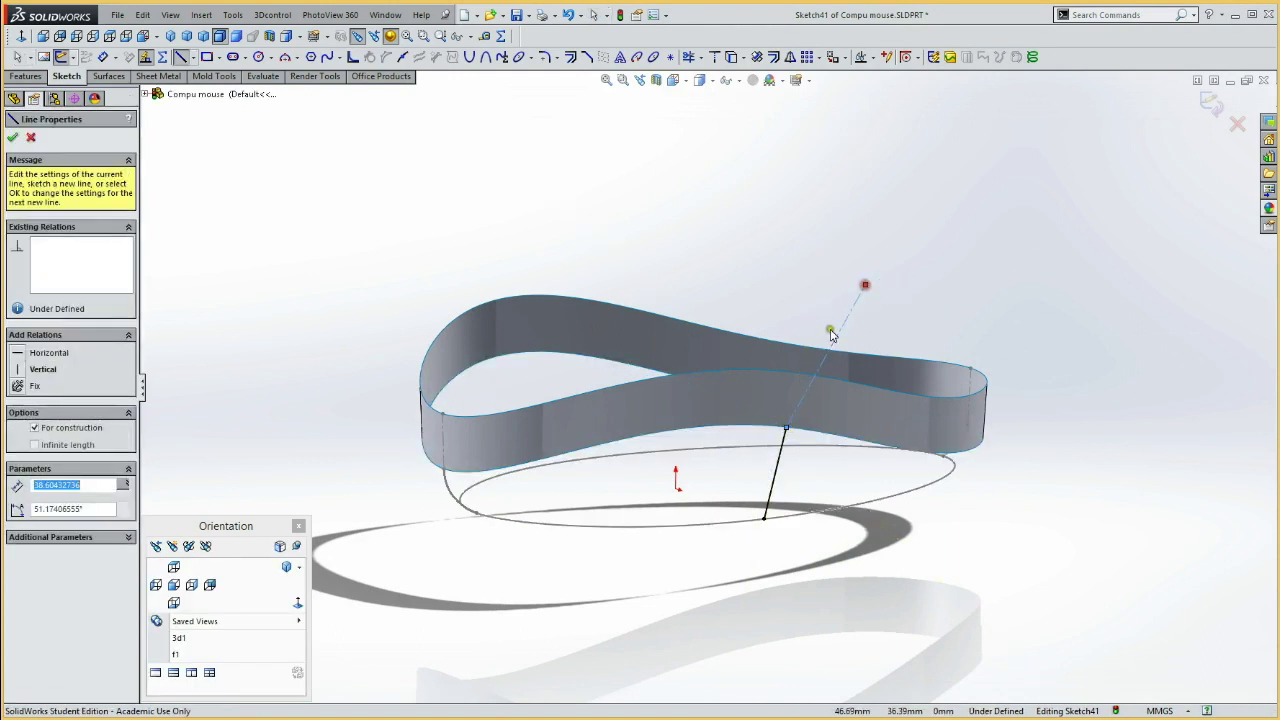
pyautogui.press('Escape')
pyautogui.click(768, 368)
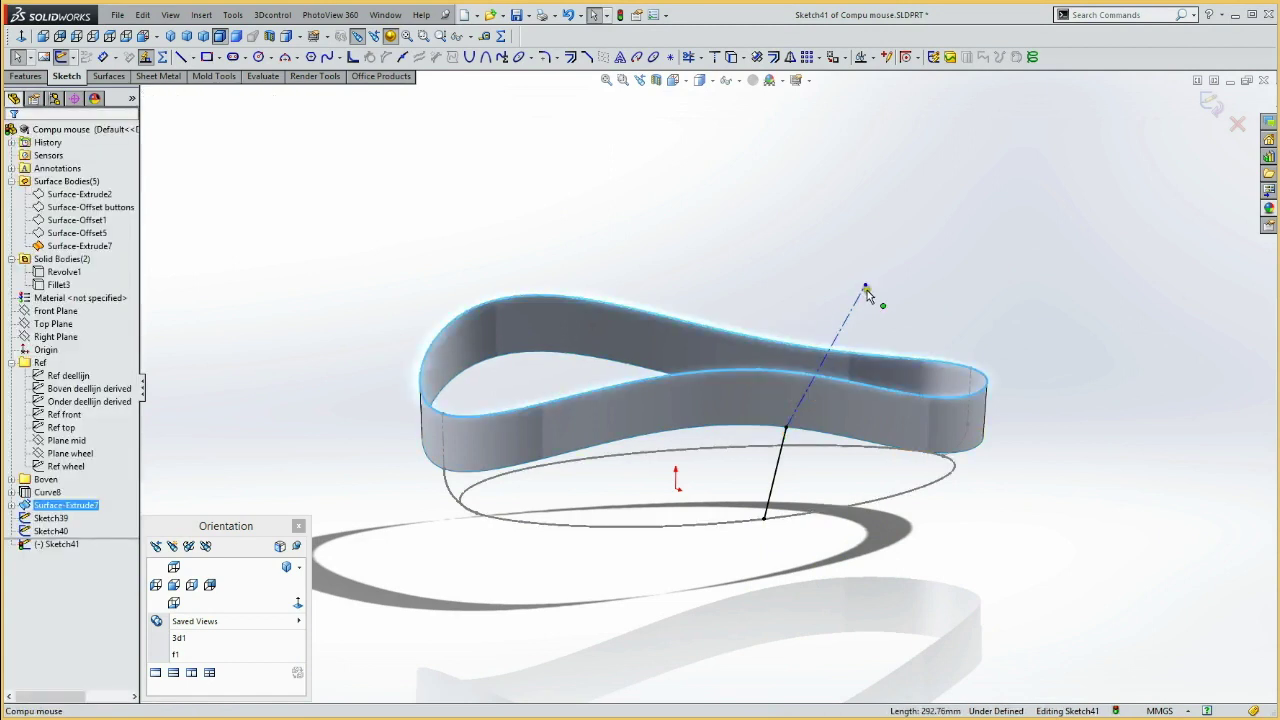
pyautogui.keyDown('ctrl'); pyautogui.click(866, 288); pyautogui.keyUp('ctrl')
pyautogui.click(917, 226)
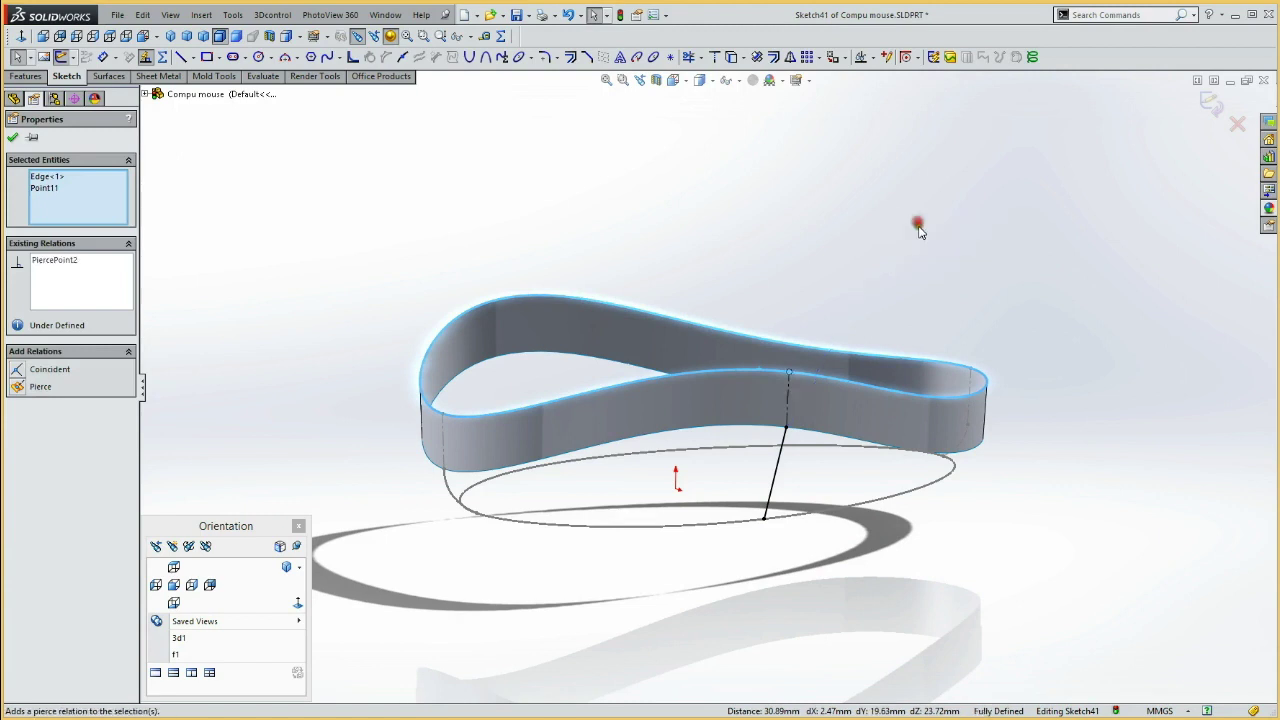
# Make the spline tangent to the construction line and view the sketch from the front.
pyautogui.click(789, 410)
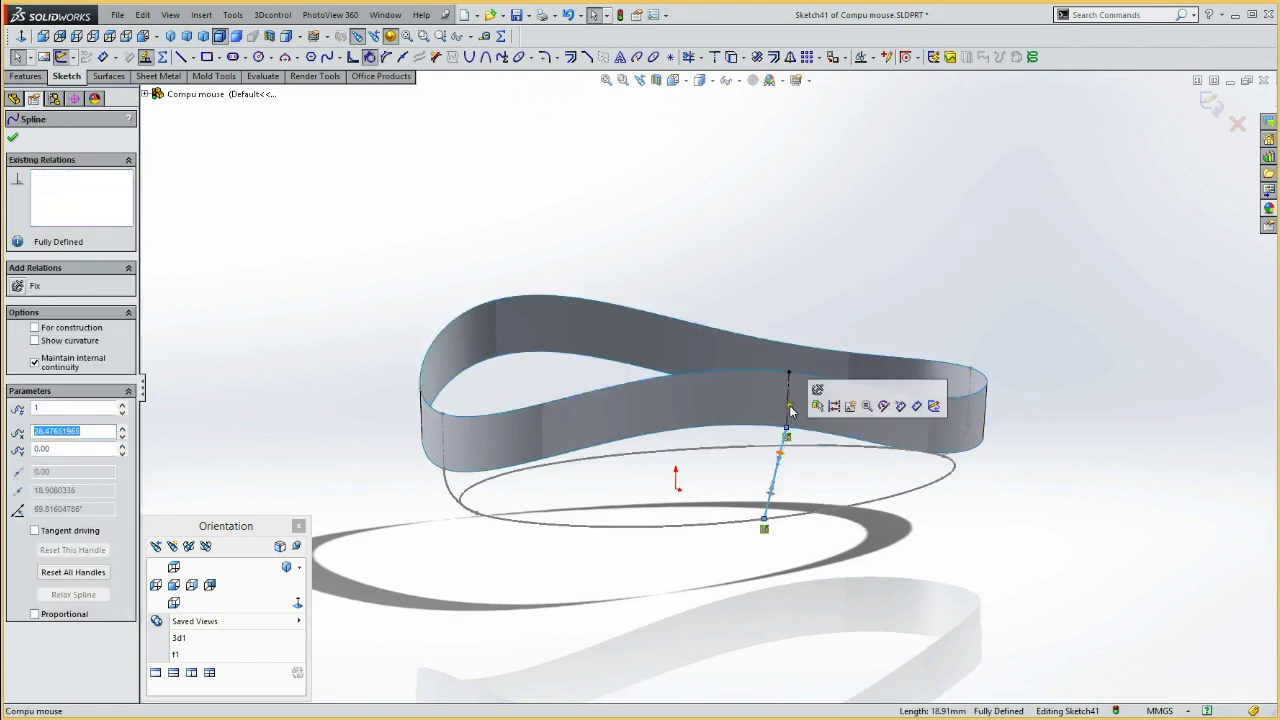
pyautogui.click(789, 410)
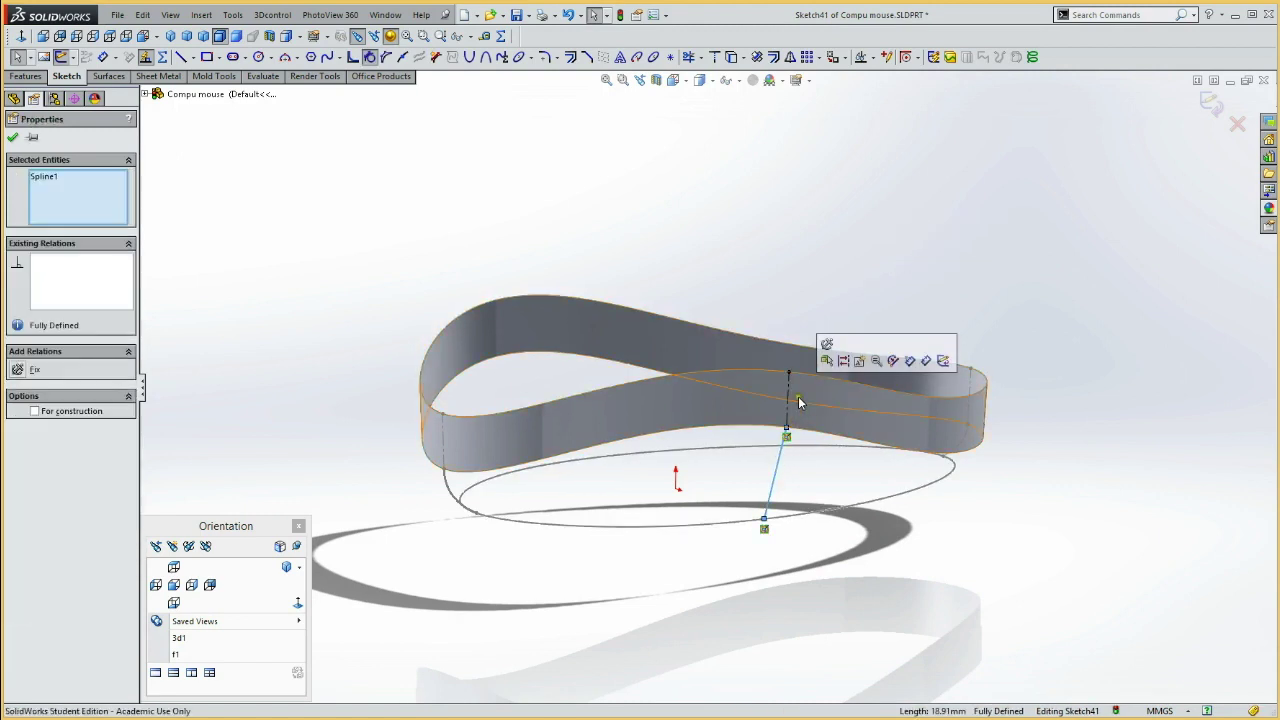
pyautogui.press('Escape')
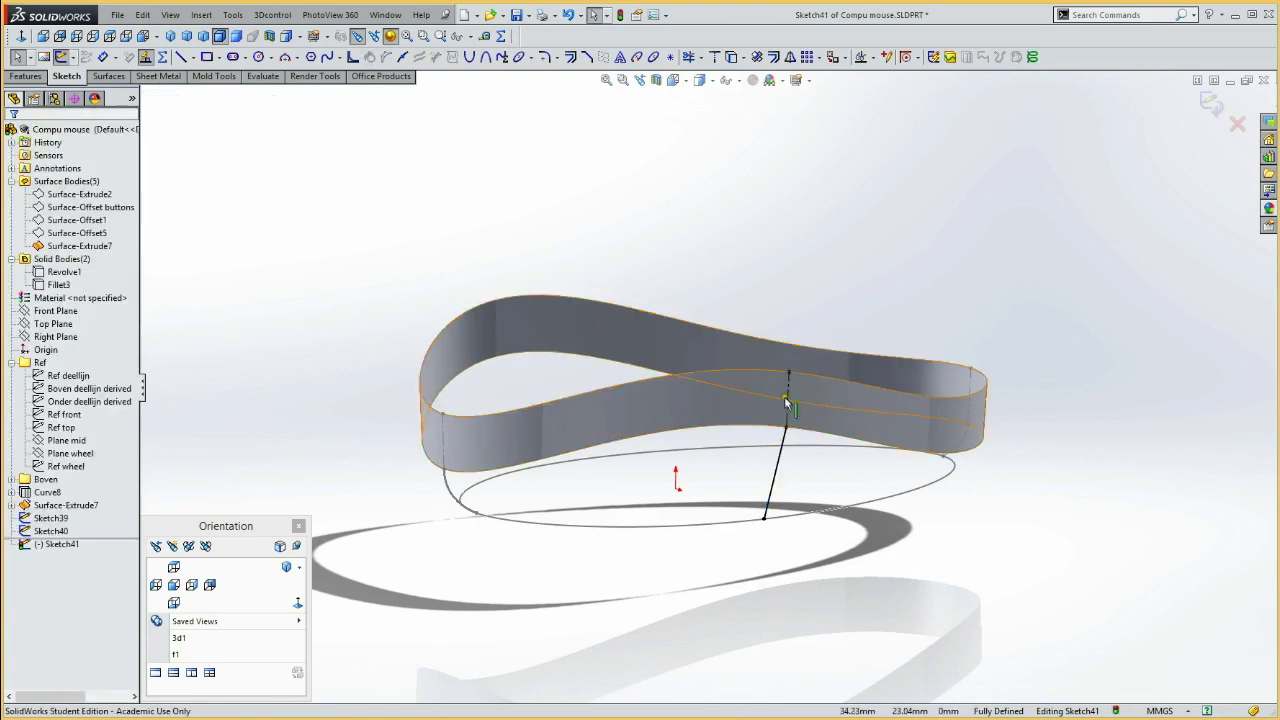
pyautogui.click(788, 432)
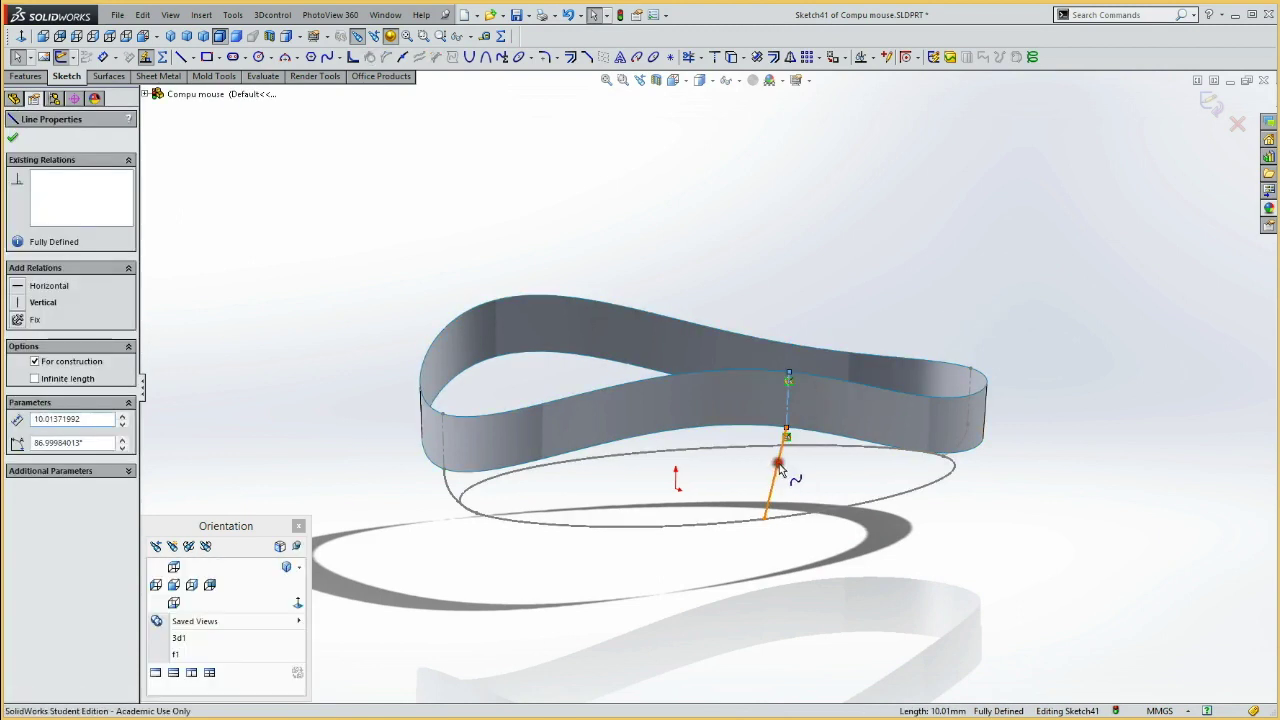
pyautogui.keyDown('ctrl'); pyautogui.click(792, 446); pyautogui.keyUp('ctrl')
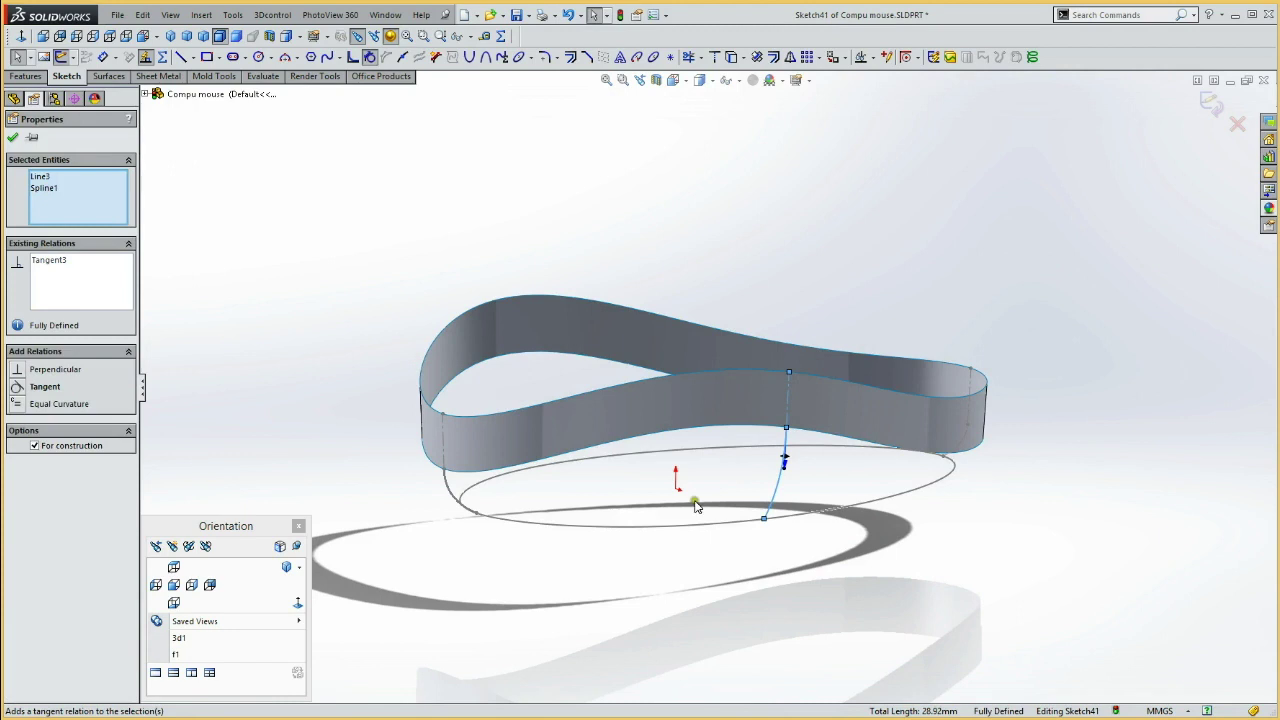
pyautogui.click(296, 604)
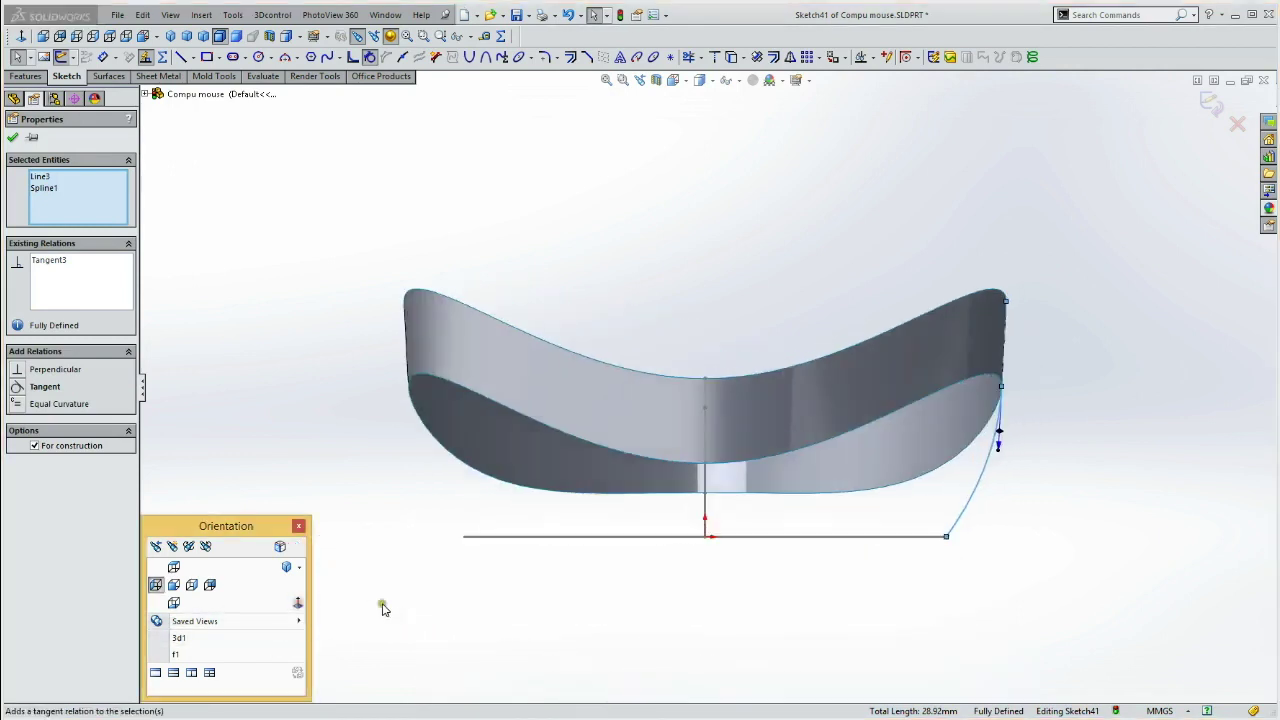
# Draw a vertical line from the origin and mirror the right-side spline across it.
pyautogui.press('l')
pyautogui.click(705, 537)
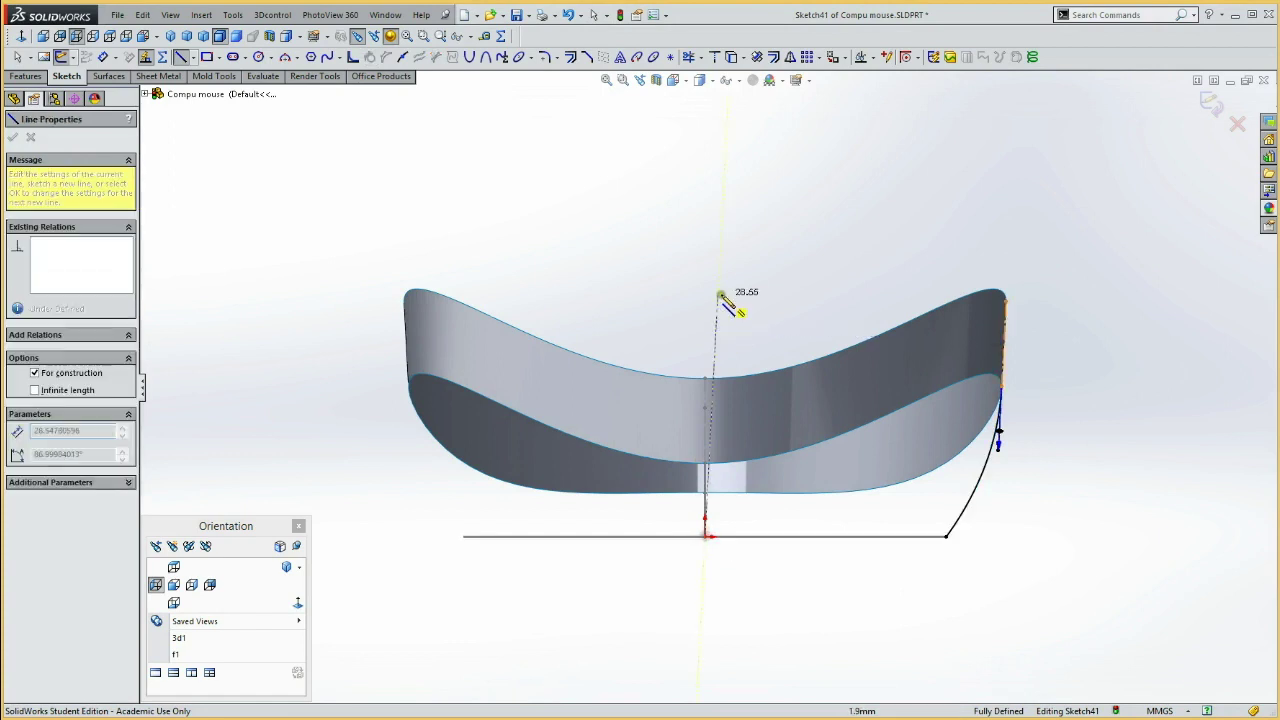
pyautogui.doubleClick(705, 245)
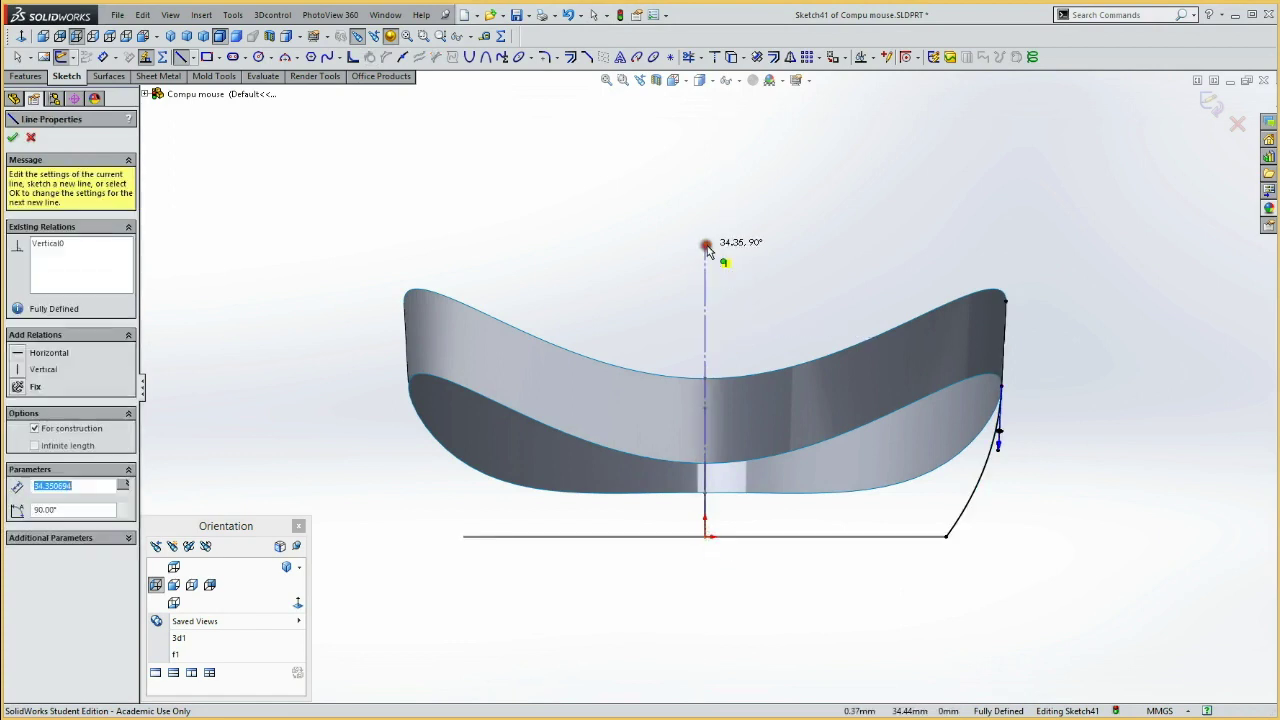
pyautogui.click(978, 490)
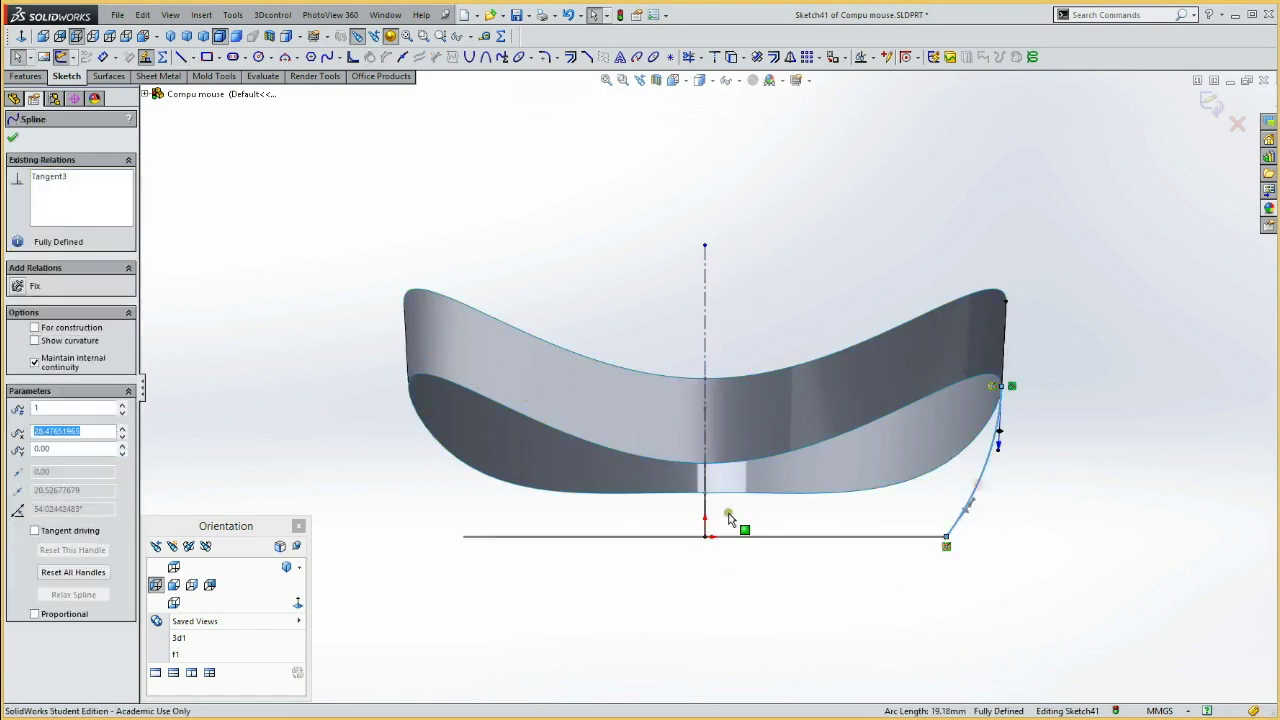
pyautogui.keyDown('ctrl'); pyautogui.click(705, 340); pyautogui.keyUp('ctrl')
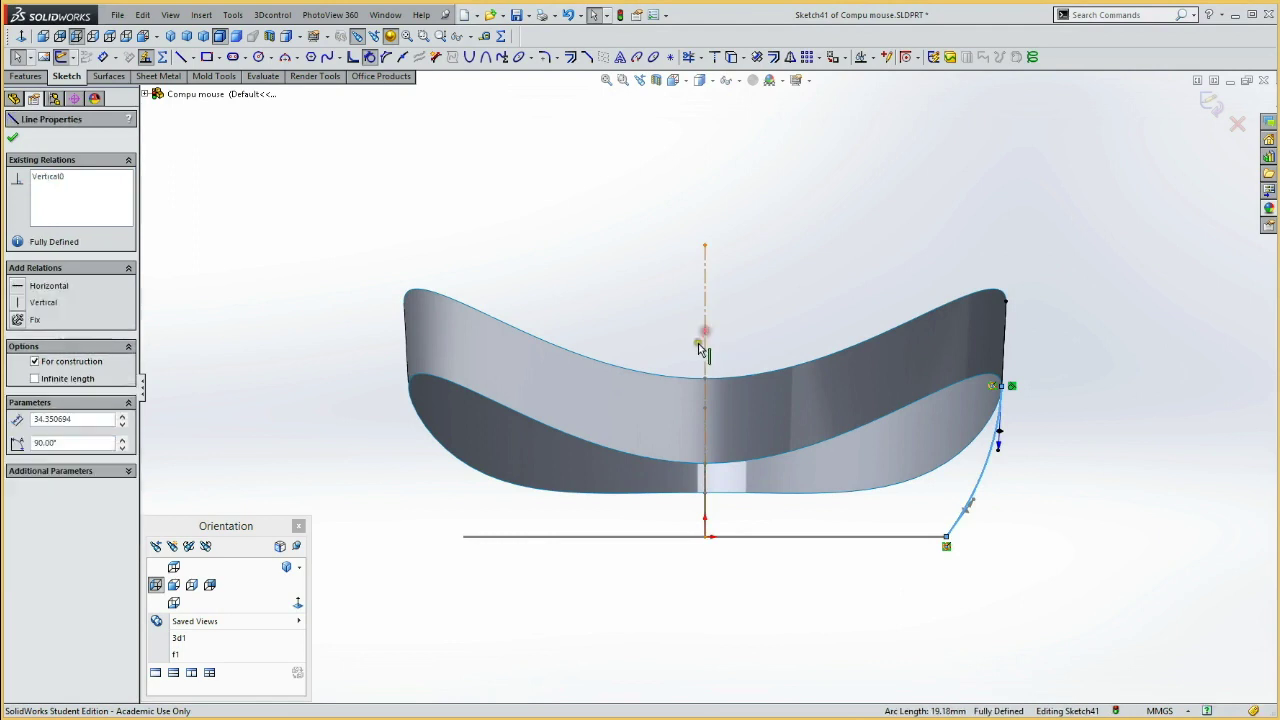
pyautogui.click(789, 57)
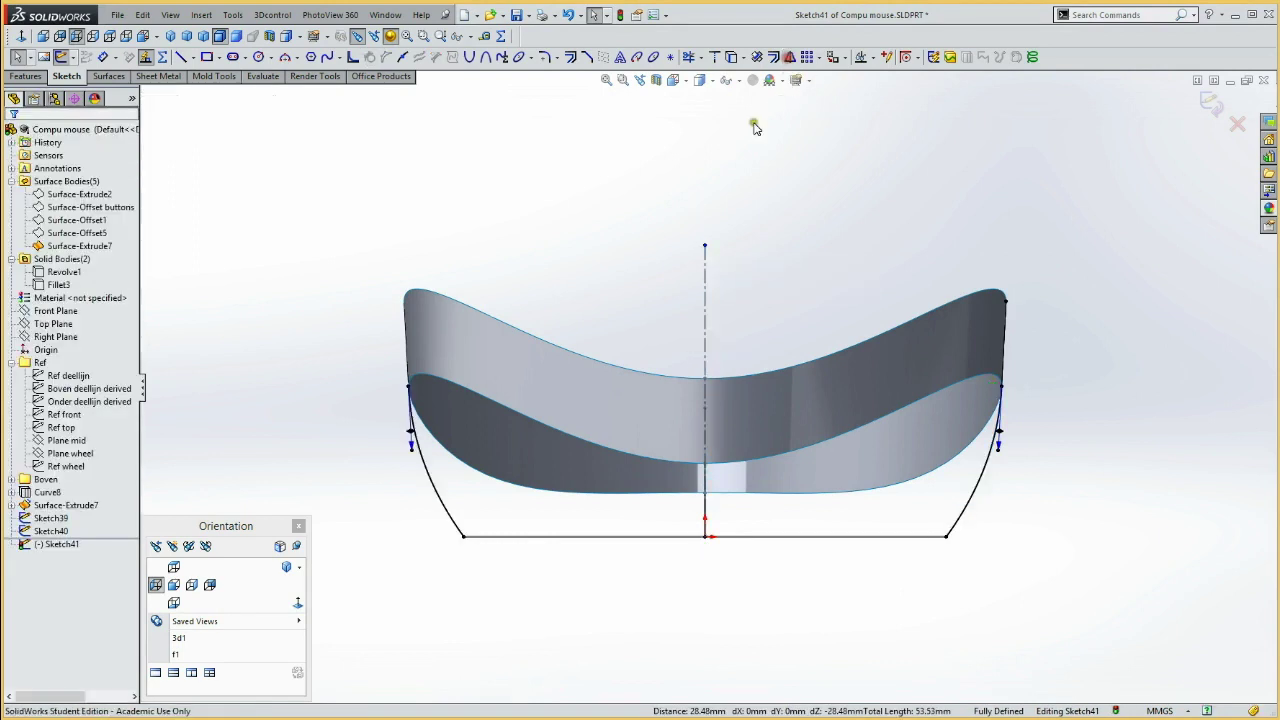
# Set the mirrored left spline to construction geometry and close Sketch41.
pyautogui.click(447, 507)
pyautogui.click(499, 461)
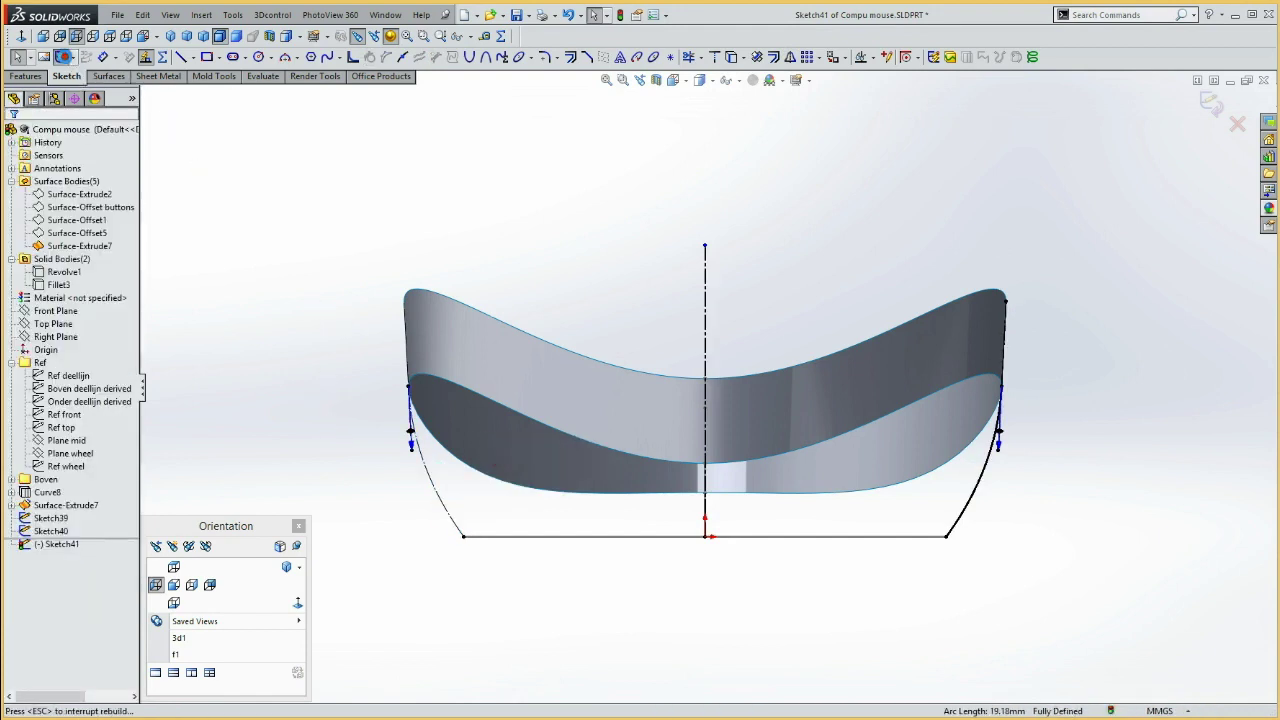
pyautogui.click(62, 57)
pyautogui.moveTo(285, 313); pyautogui.dragTo(220, 347, button='middle')
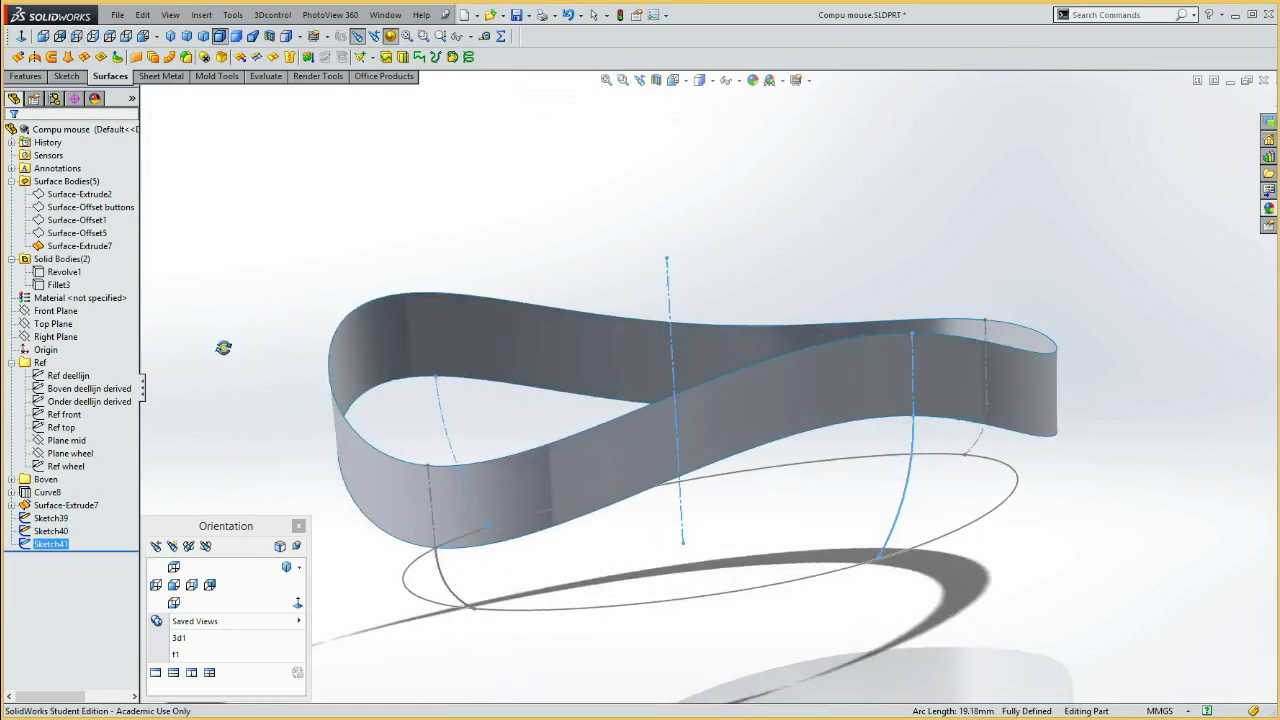
# Create Sketch42 on the Front Plane holding a converted copy of the Sketch40 curve.
pyautogui.click(55, 311)
pyautogui.click(66, 291)
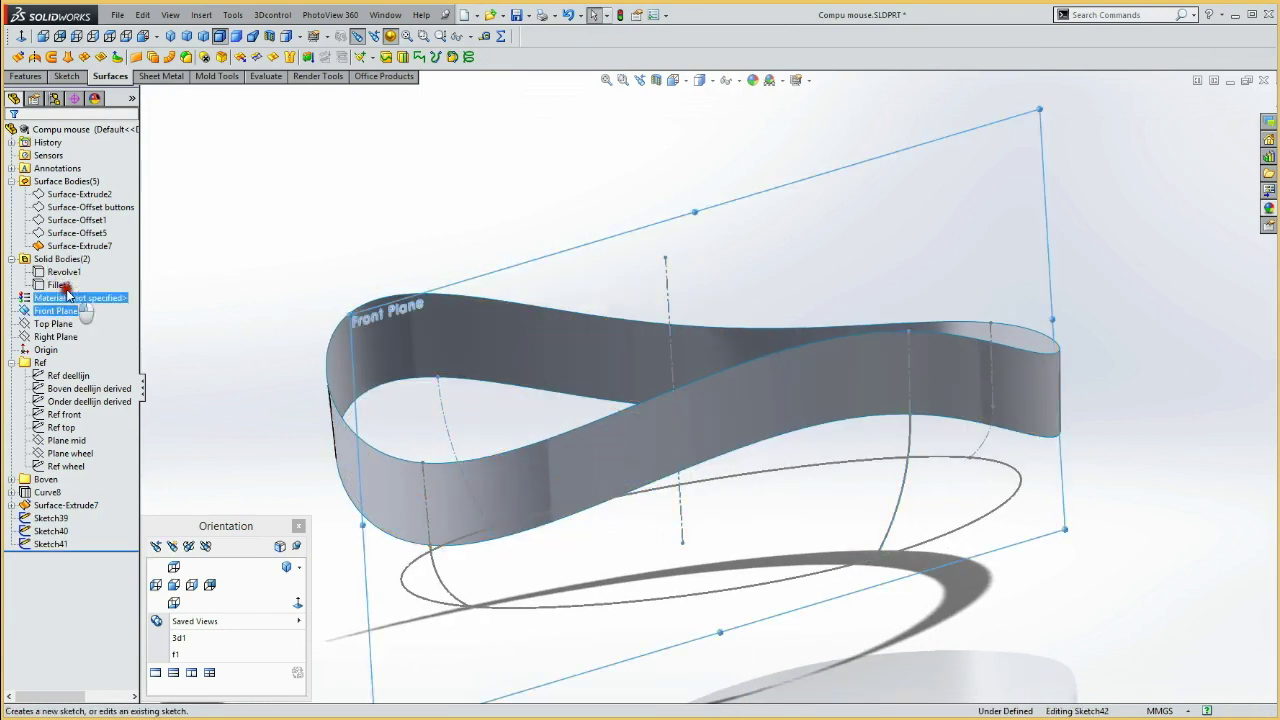
pyautogui.click(985, 450)
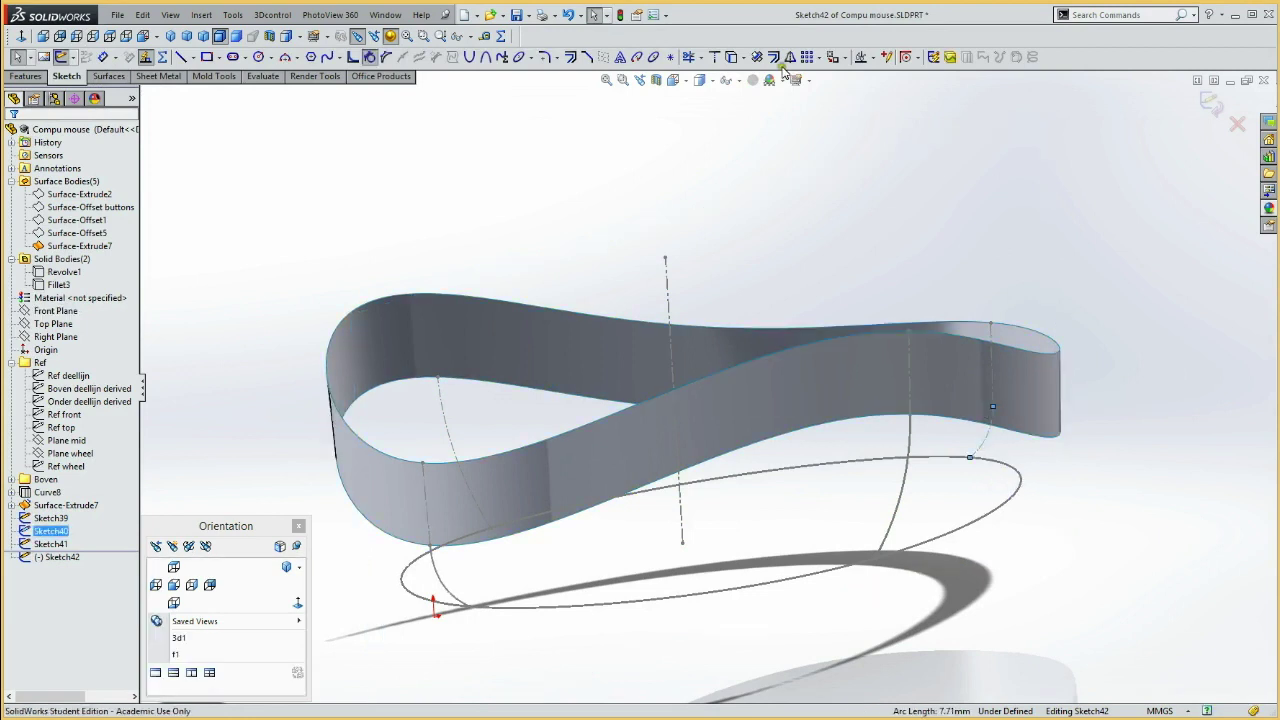
pyautogui.click(731, 58)
pyautogui.click(61, 57)
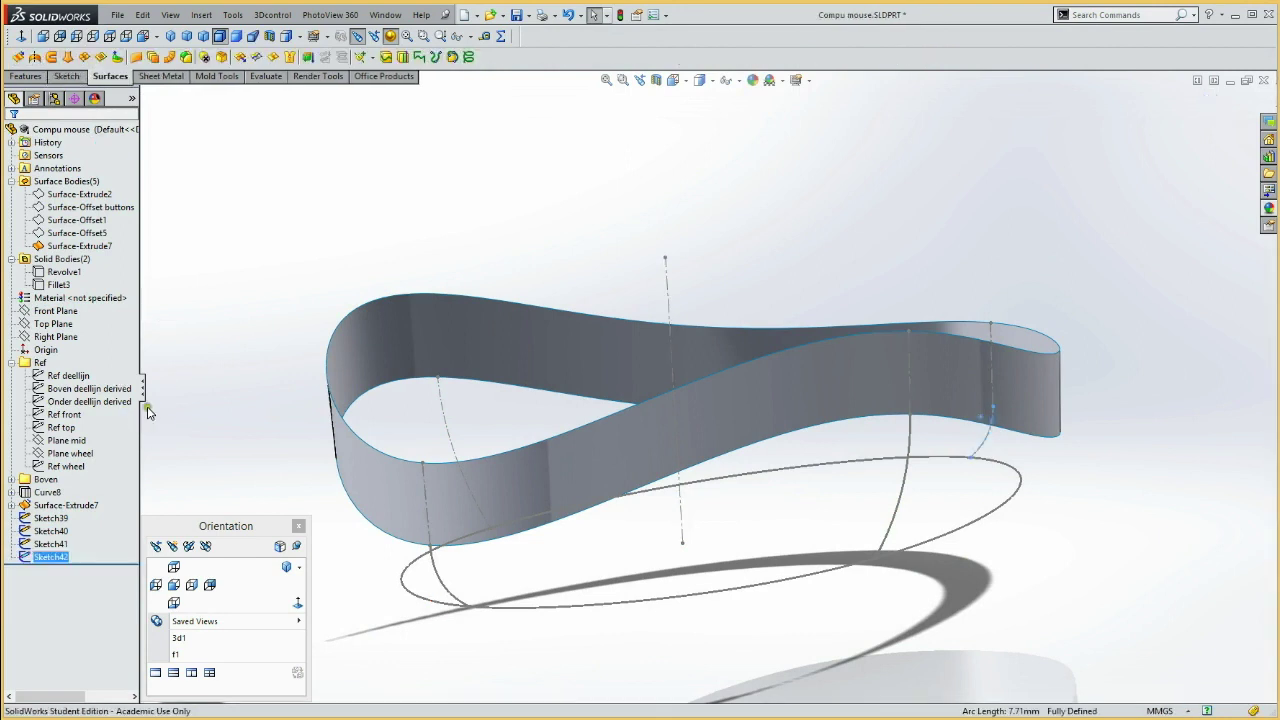
# Create Sketch43 on Plane mid holding a converted copy of the Sketch41 curve.
pyautogui.click(67, 440)
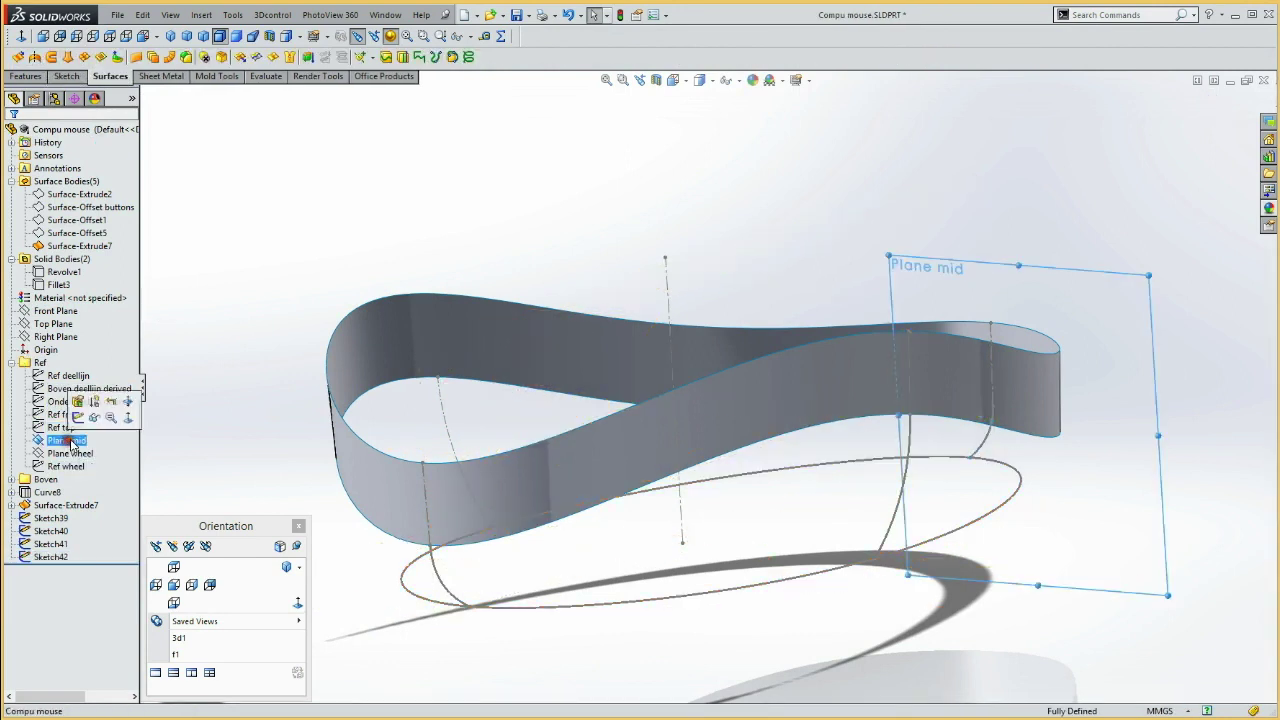
pyautogui.click(100, 418)
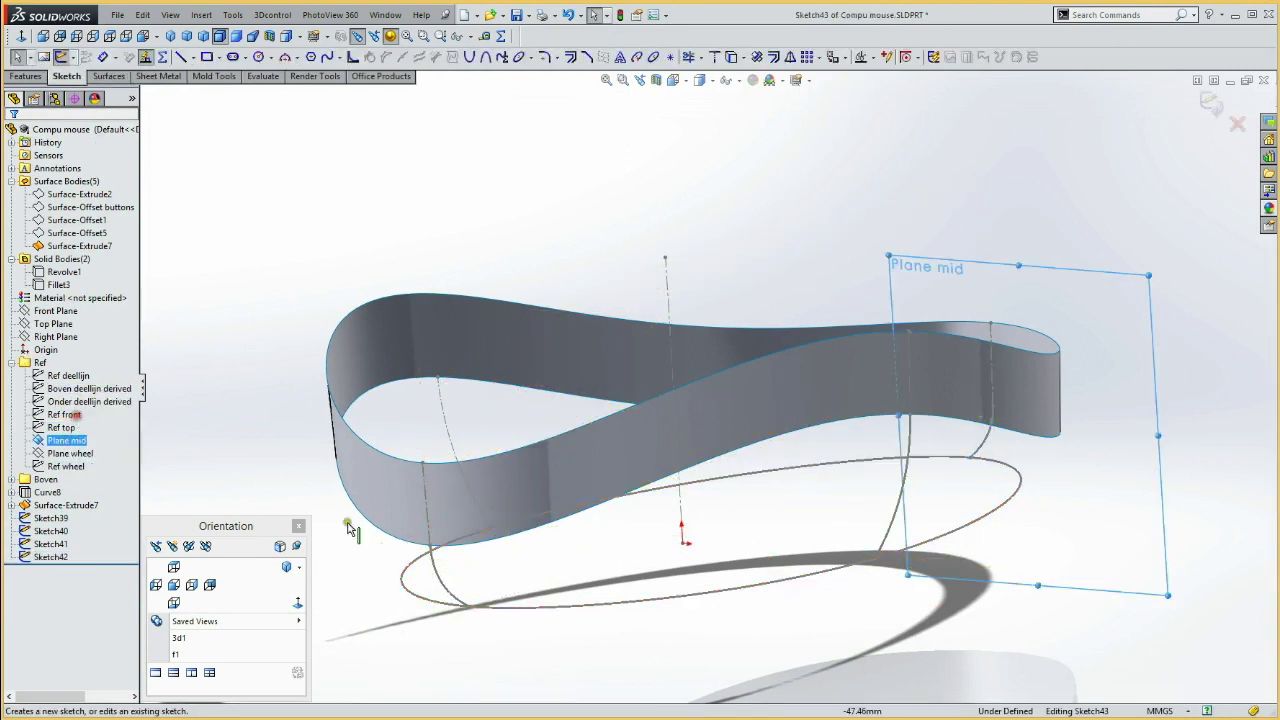
pyautogui.click(444, 420)
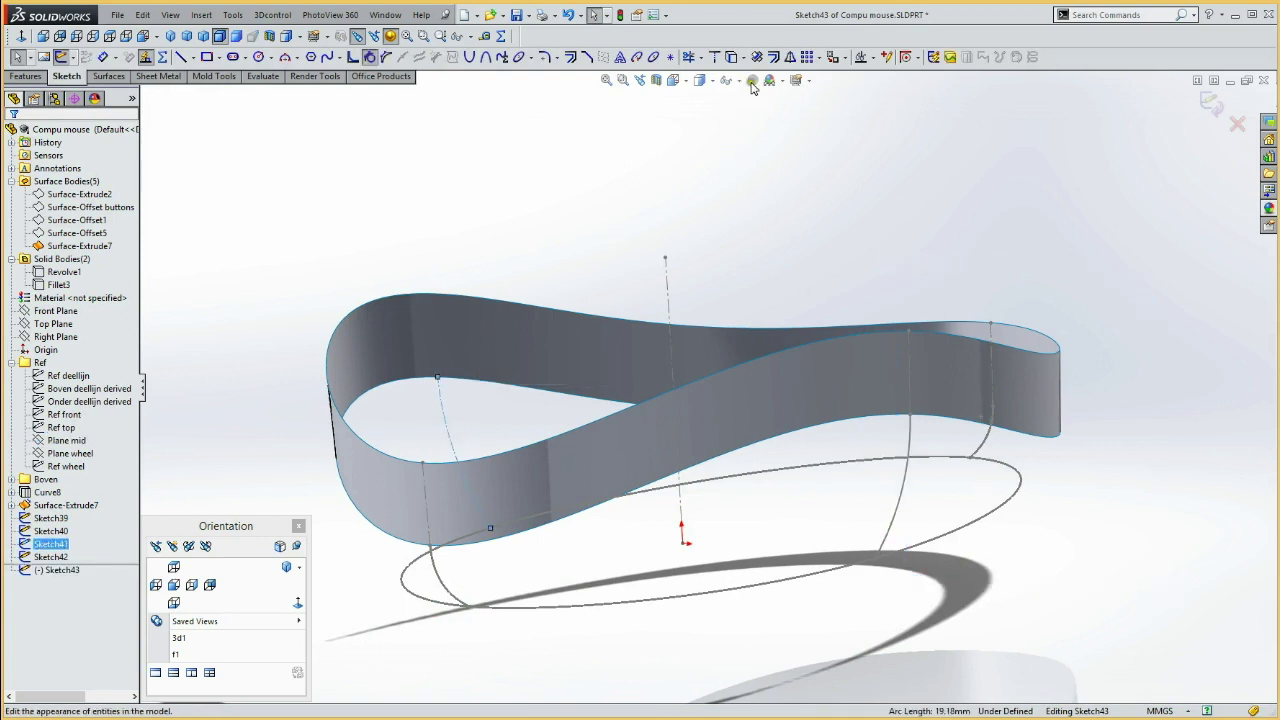
pyautogui.click(733, 58)
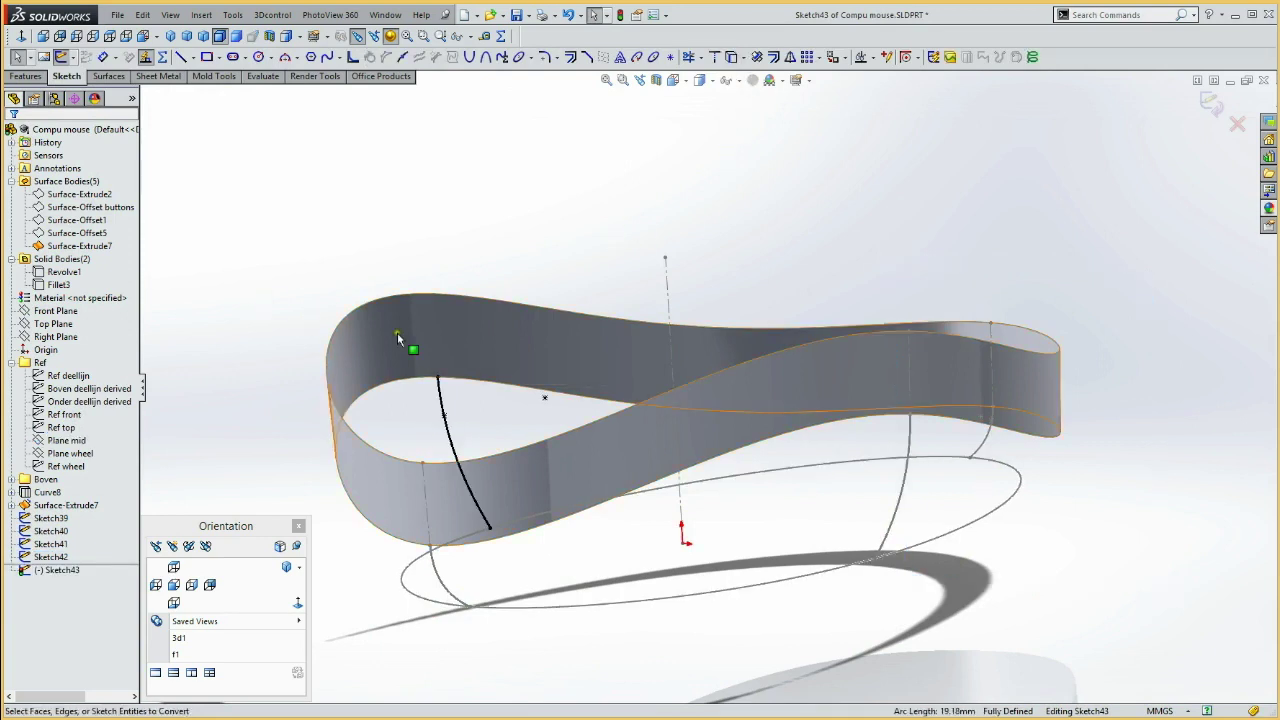
pyautogui.click(70, 63)
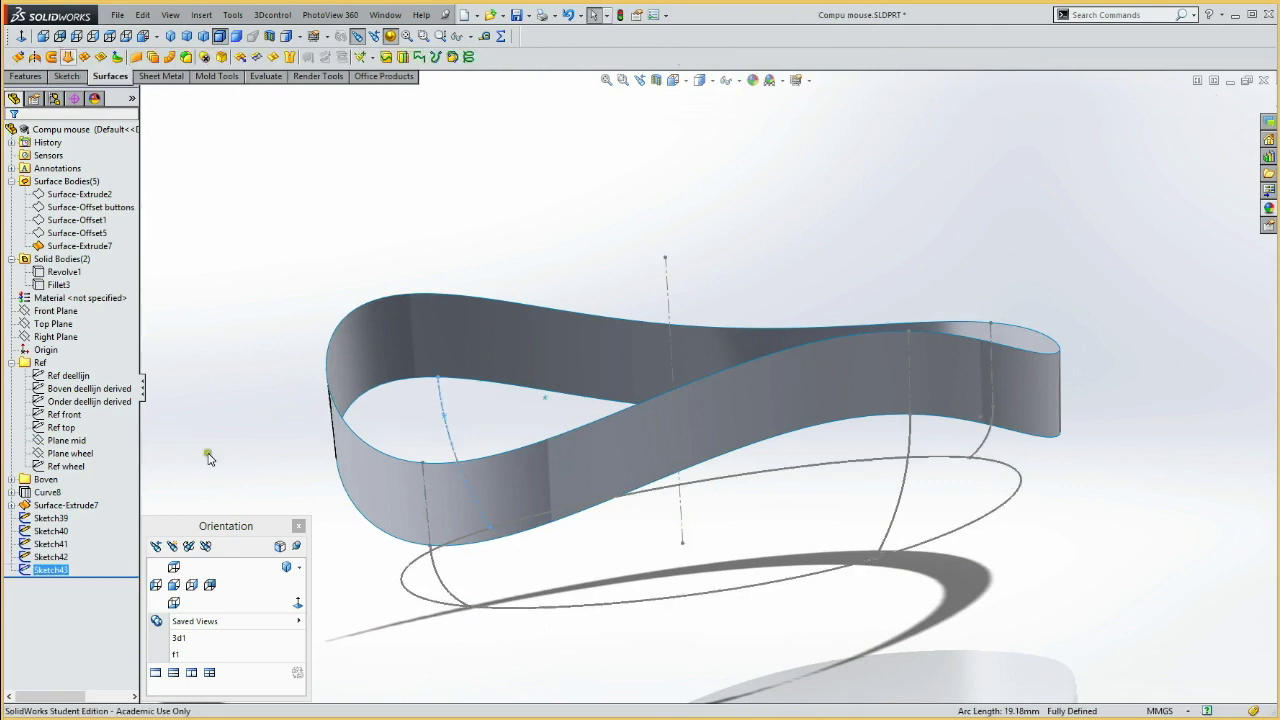
pyautogui.moveTo(636, 256)
pyautogui.mouseDown(button='middle')
pyautogui.moveTo(757, 237)
pyautogui.moveTo(794, 251)
pyautogui.moveTo(783, 206)
pyautogui.moveTo(763, 251)
pyautogui.moveTo(807, 246)
pyautogui.mouseUp(button='middle')
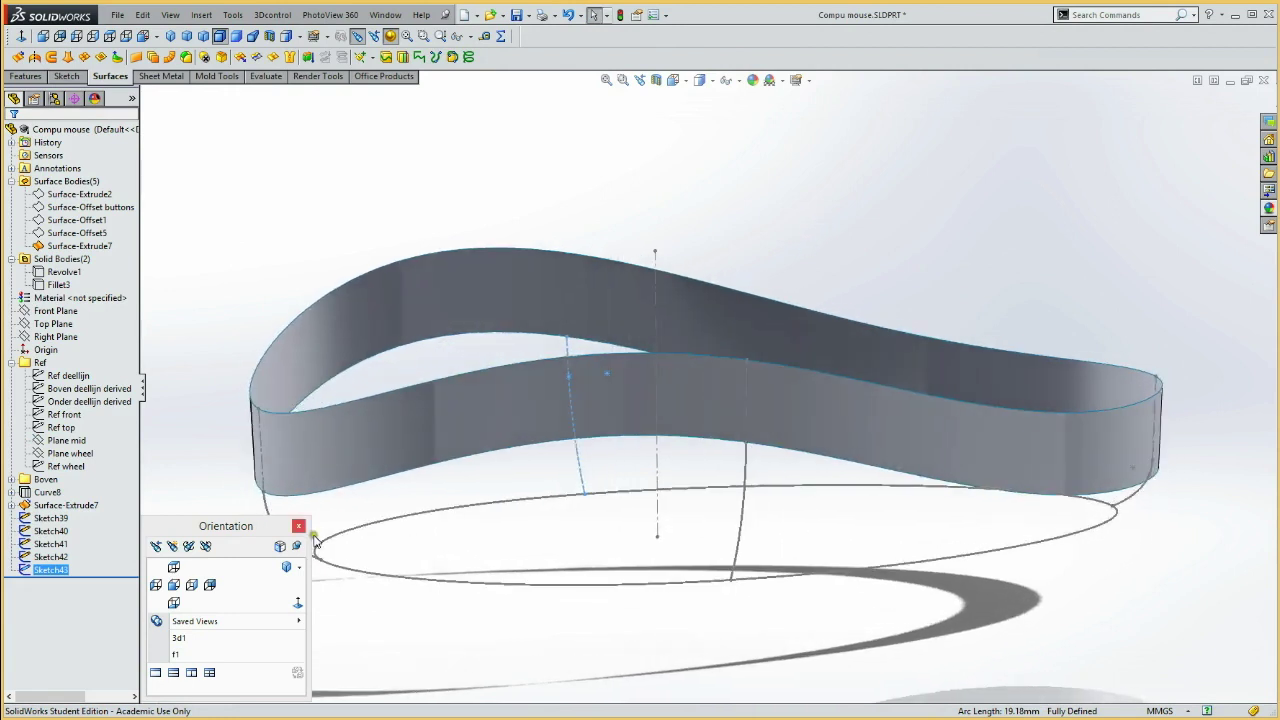
# Start a surface loft from the lower surface edge to the Sketch39 ellipse, aligning its connector.
pyautogui.moveTo(313, 538); pyautogui.dragTo(95, 539)
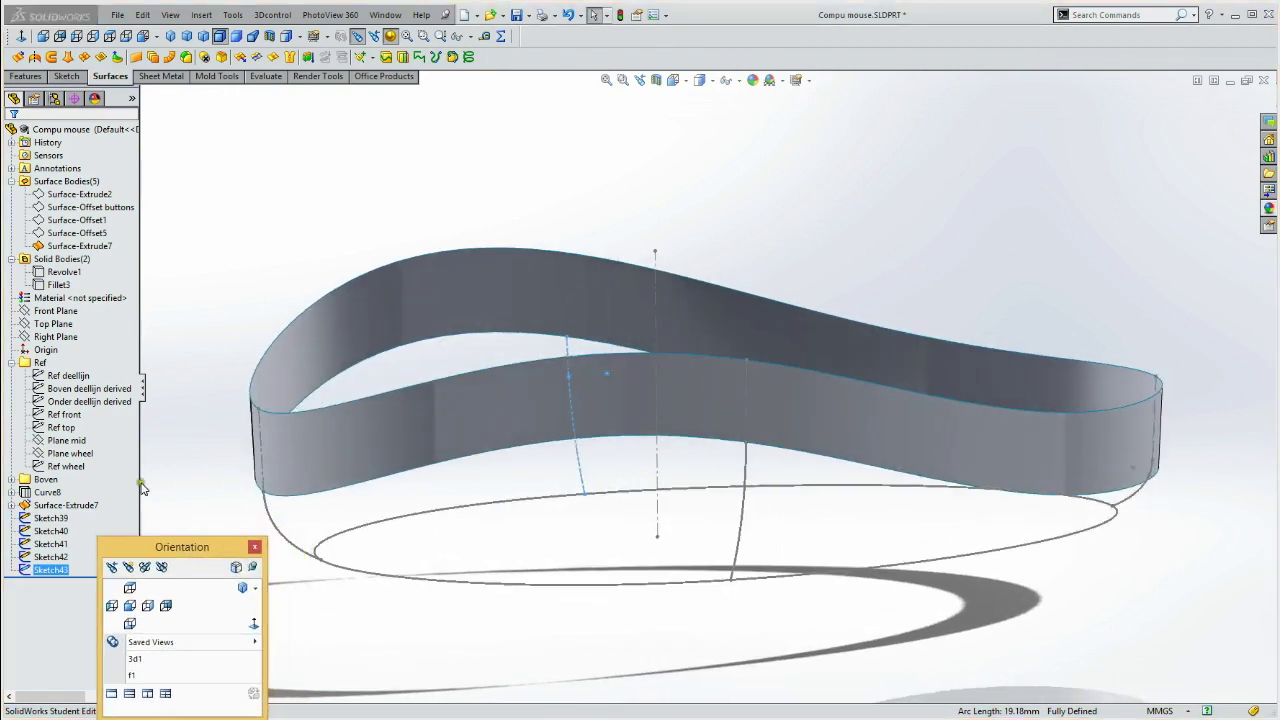
pyautogui.click(236, 282)
pyautogui.click(66, 58)
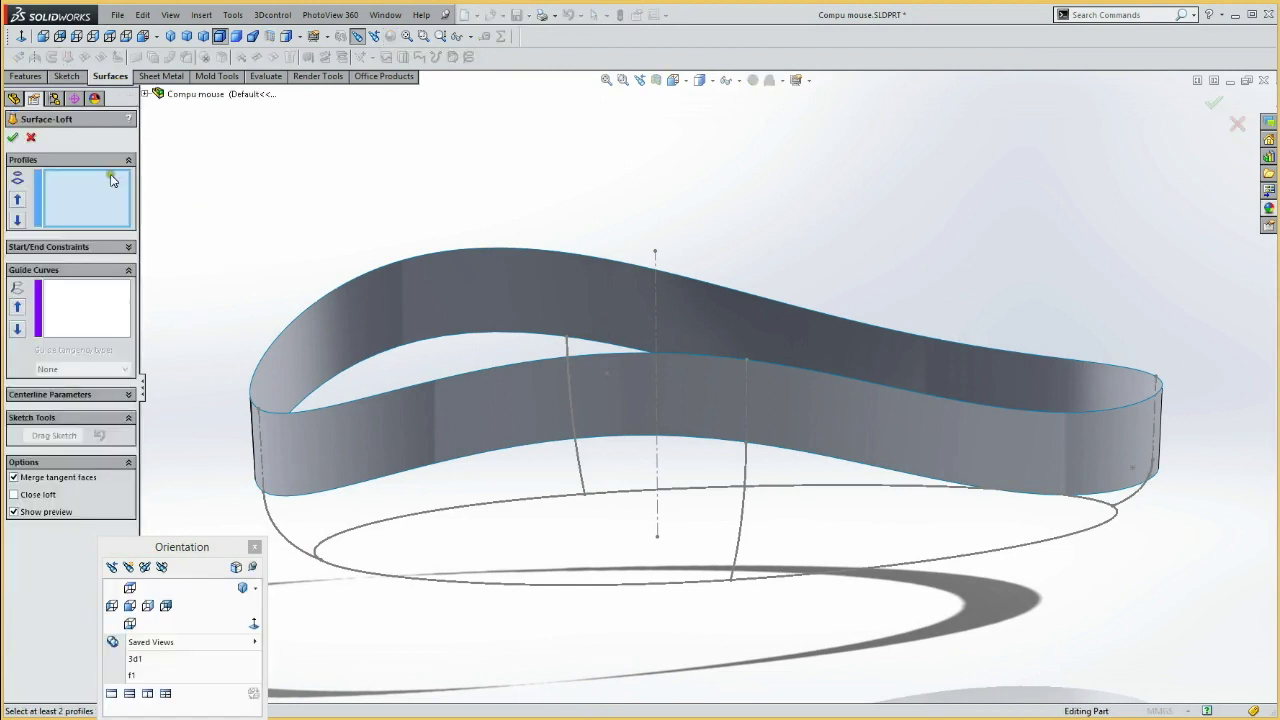
pyautogui.click(352, 490)
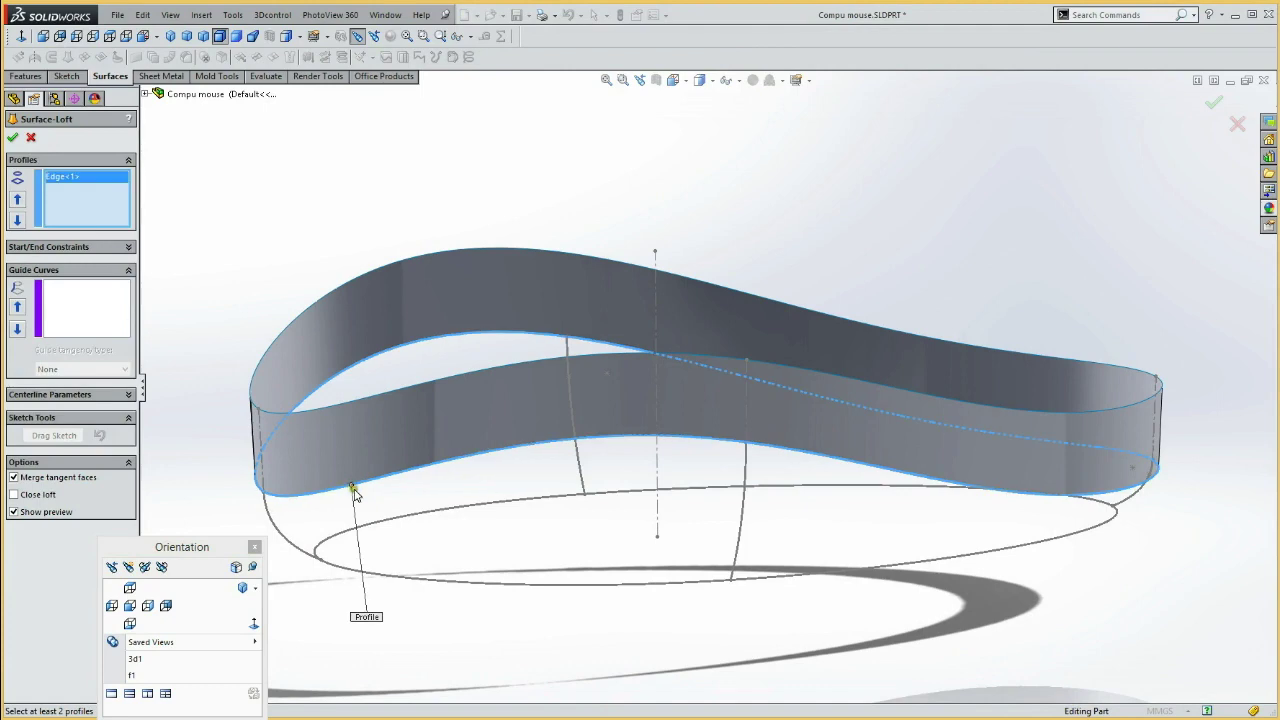
pyautogui.click(501, 586)
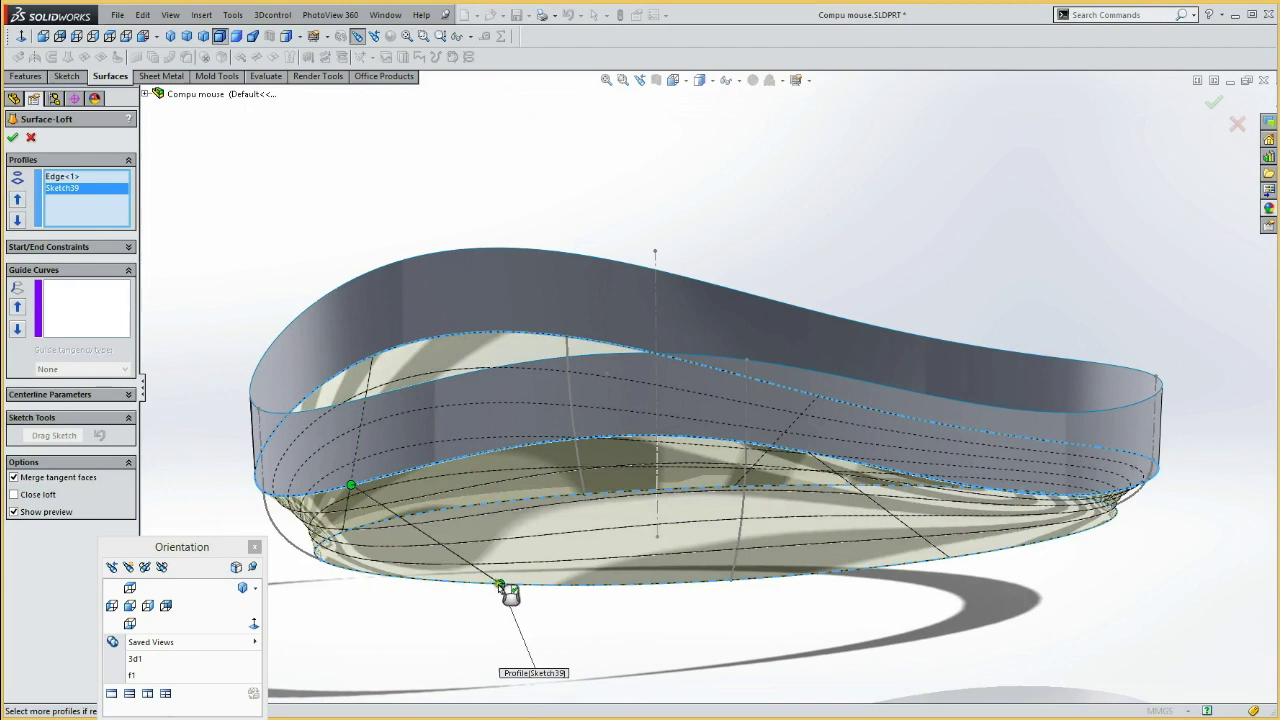
pyautogui.click(112, 607)
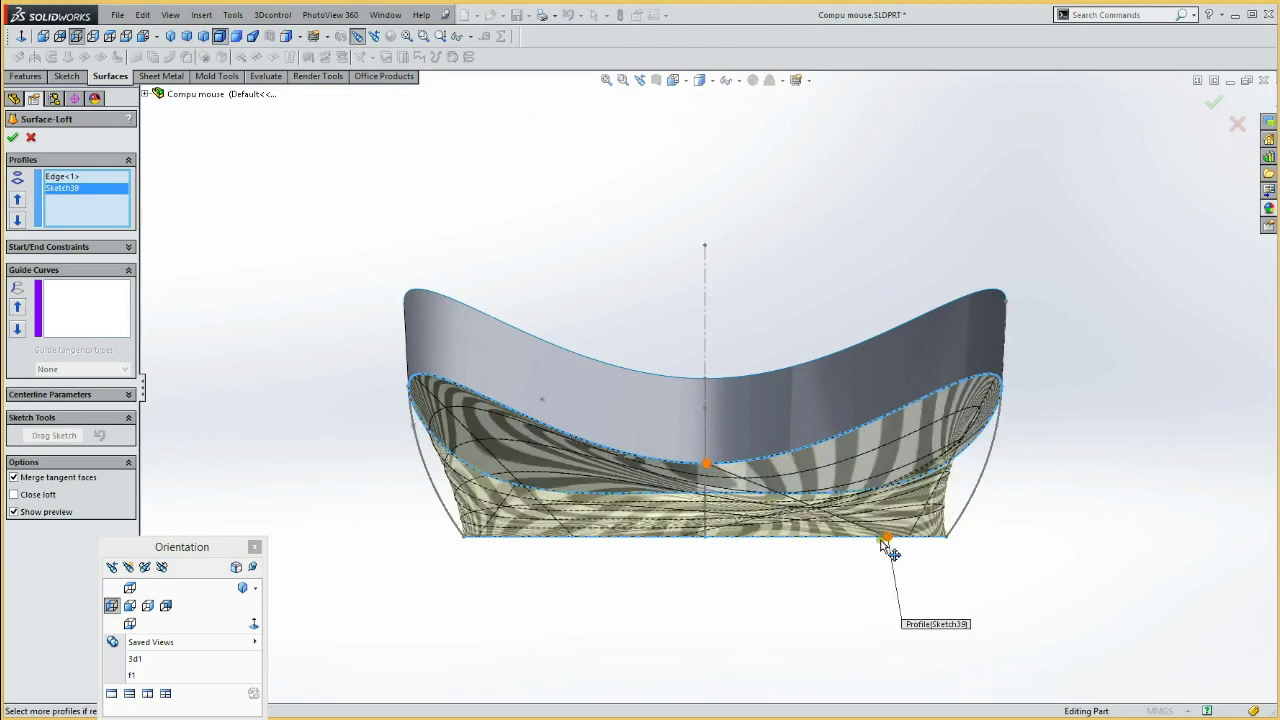
pyautogui.moveTo(877, 543); pyautogui.dragTo(706, 541)
pyautogui.moveTo(590, 334); pyautogui.dragTo(523, 303, button='middle')
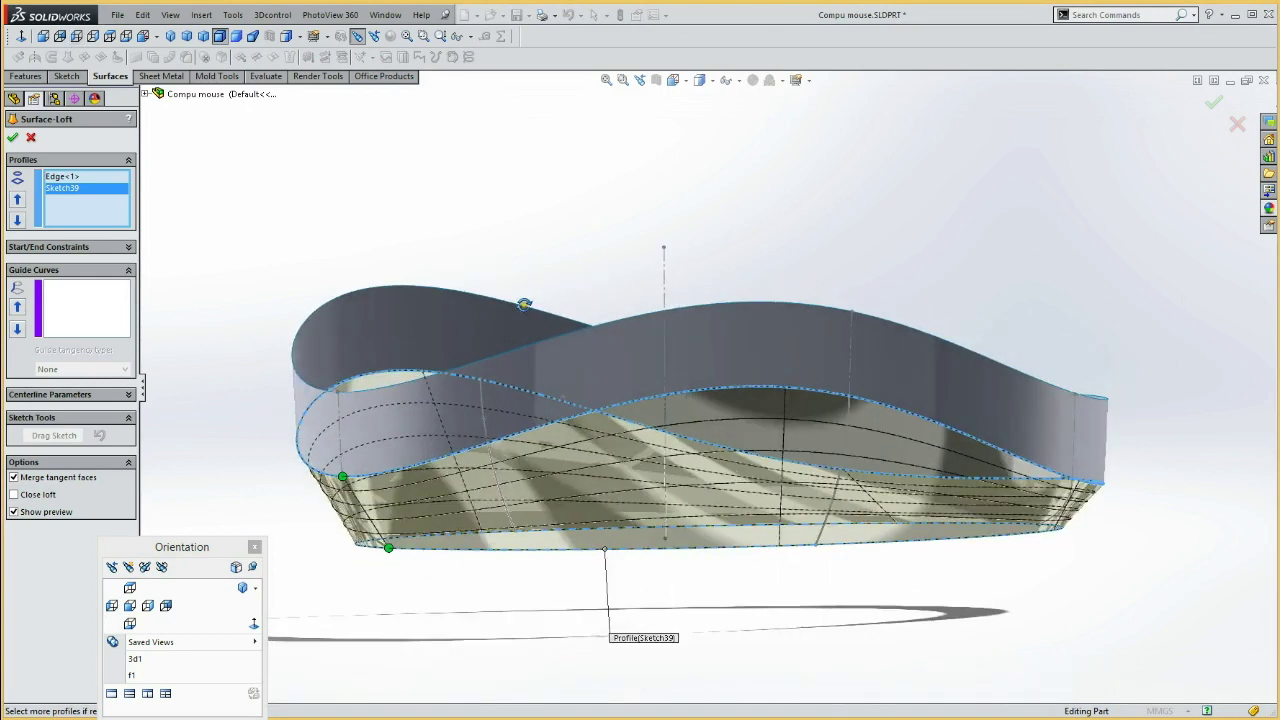
# Keep Sketch39 as a loft profile, removing it from the guide curves.
pyautogui.click(110, 303)
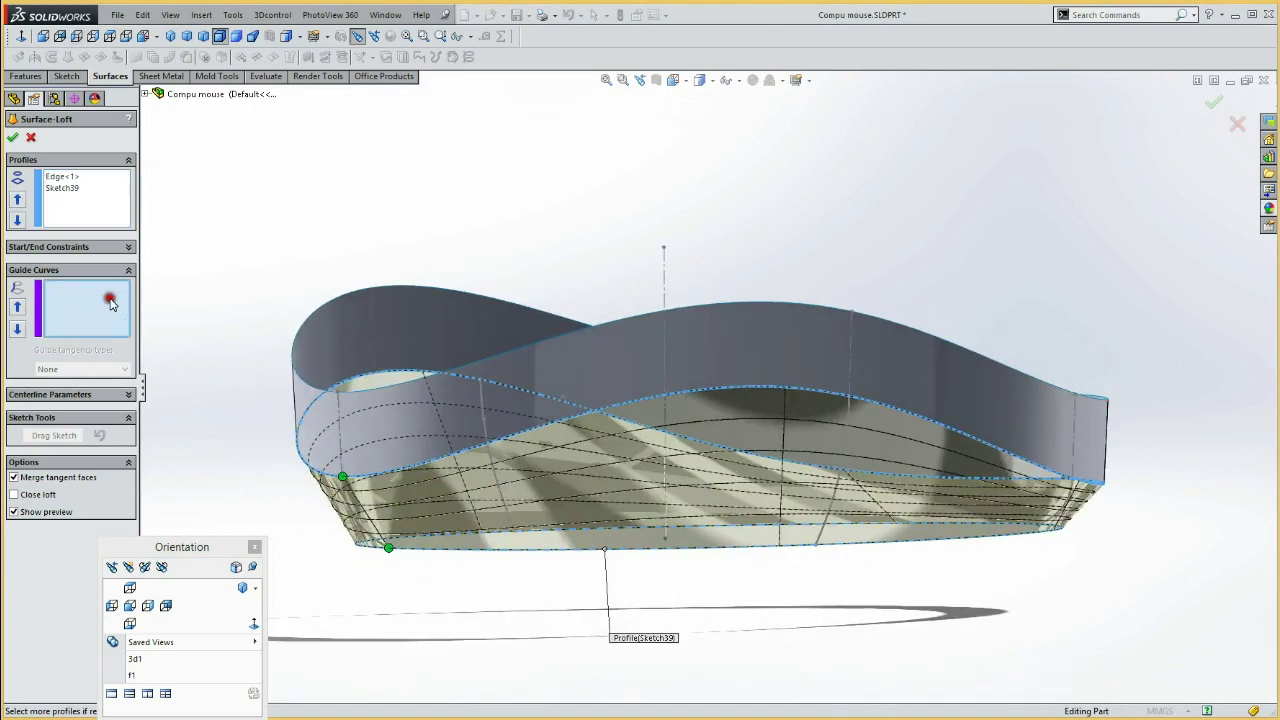
pyautogui.click(147, 95)
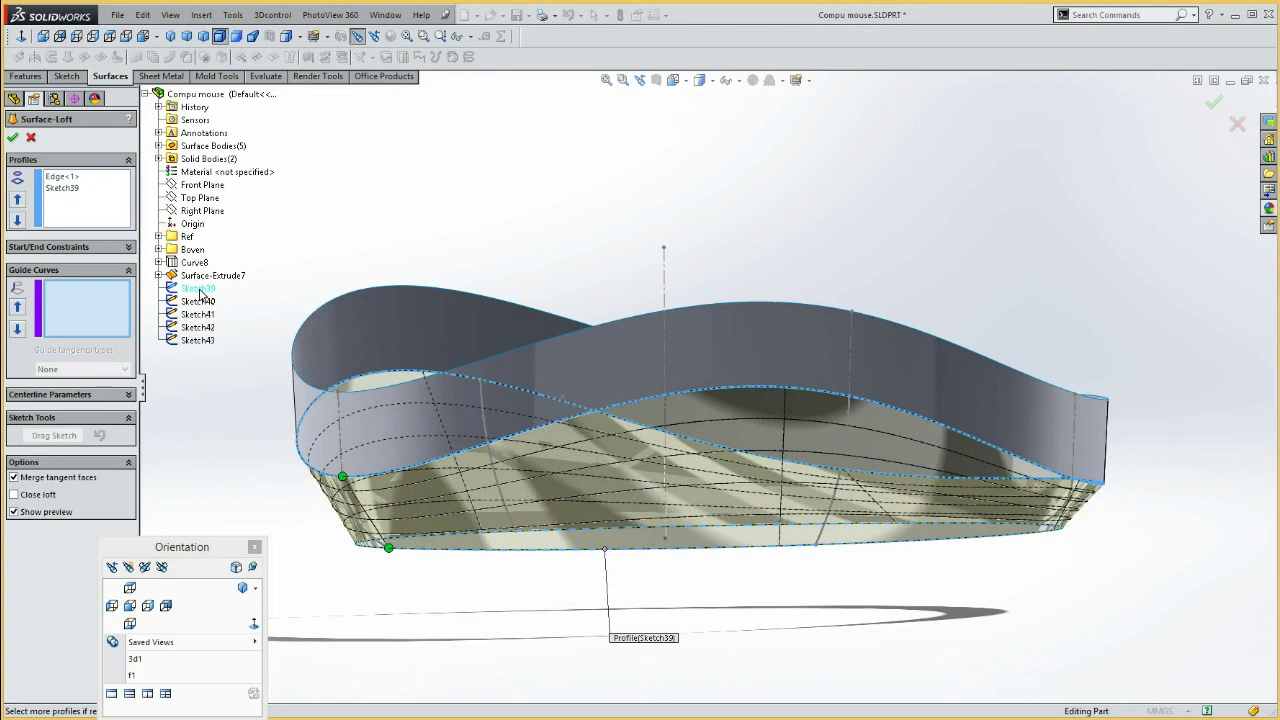
pyautogui.click(200, 290)
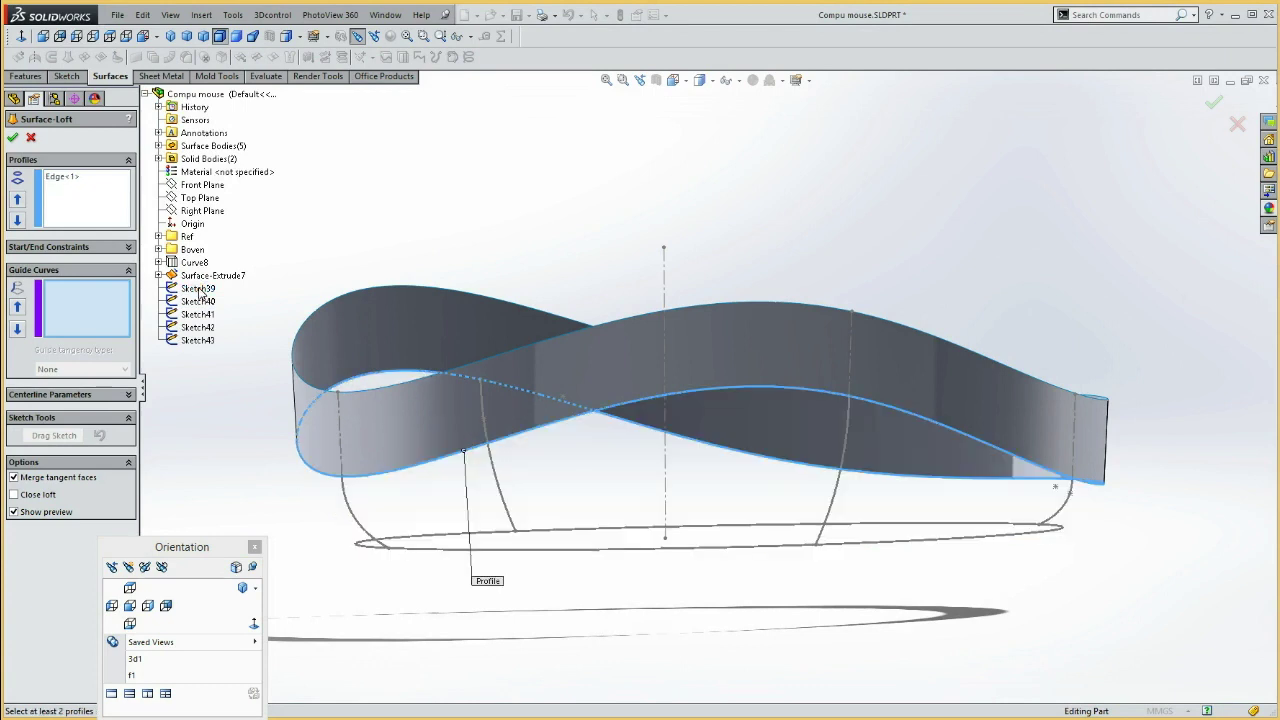
pyautogui.click(200, 290)
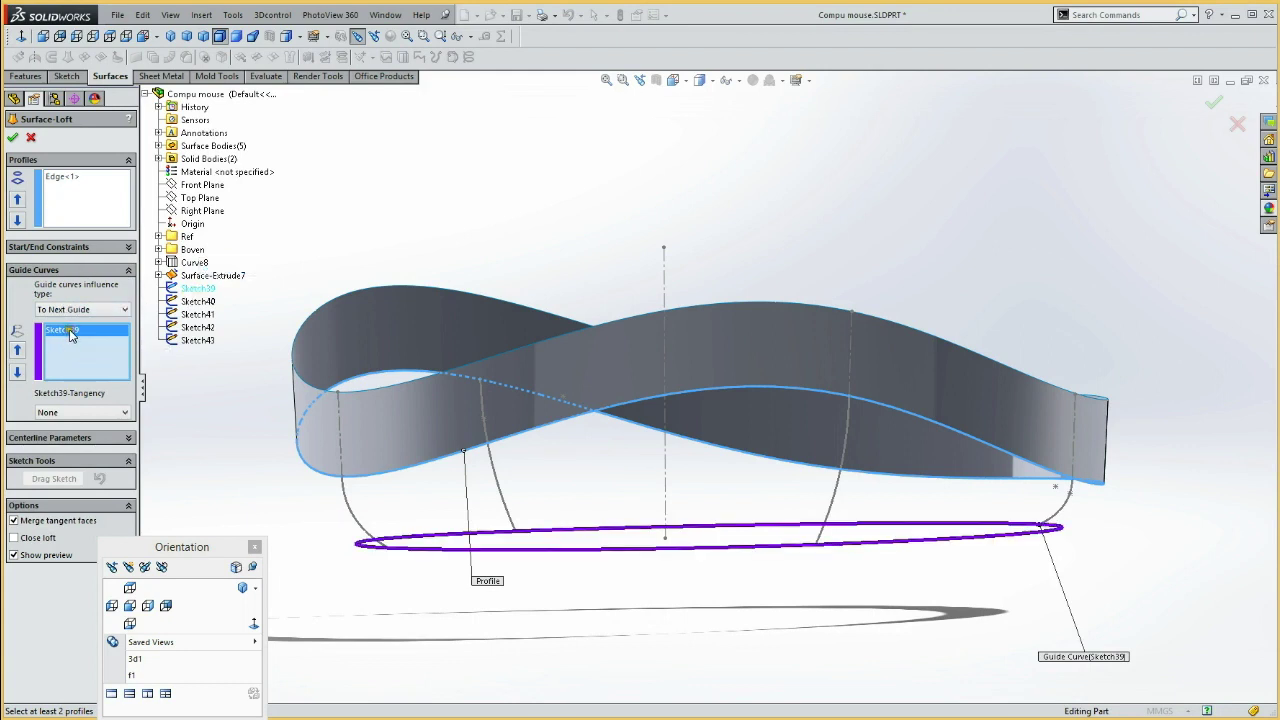
pyautogui.press('Delete')
pyautogui.click(86, 215)
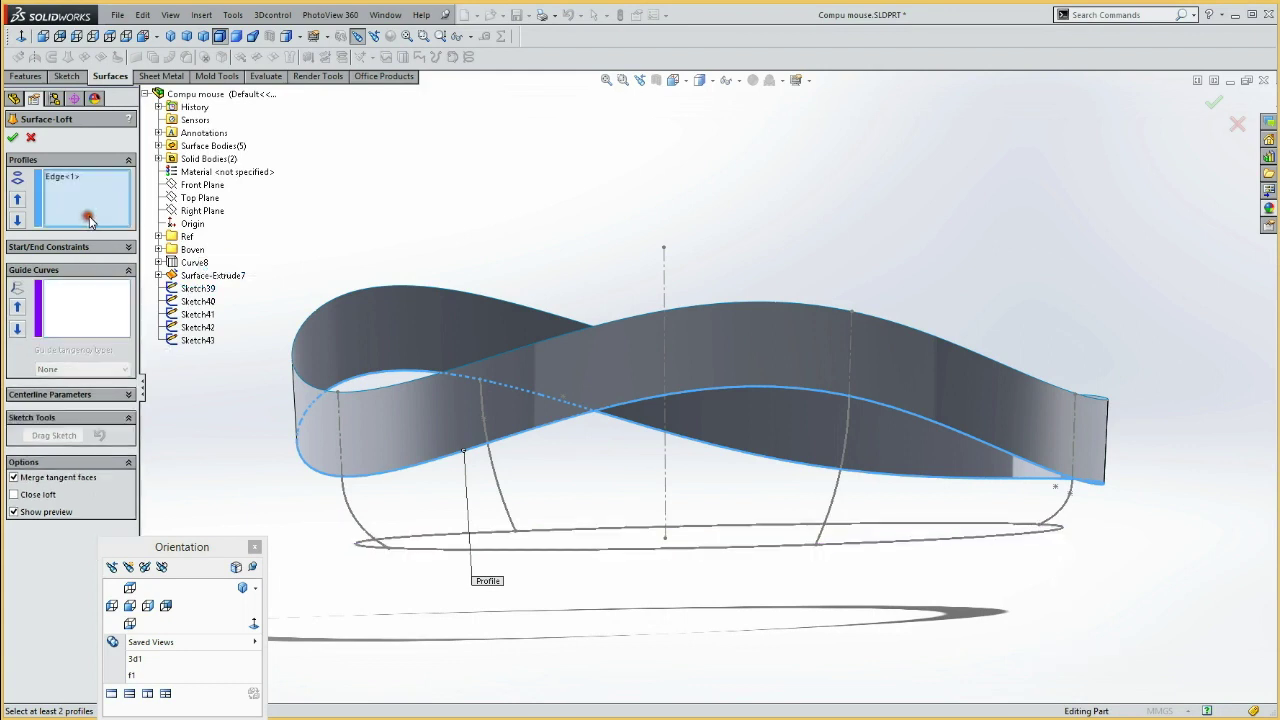
pyautogui.click(182, 288)
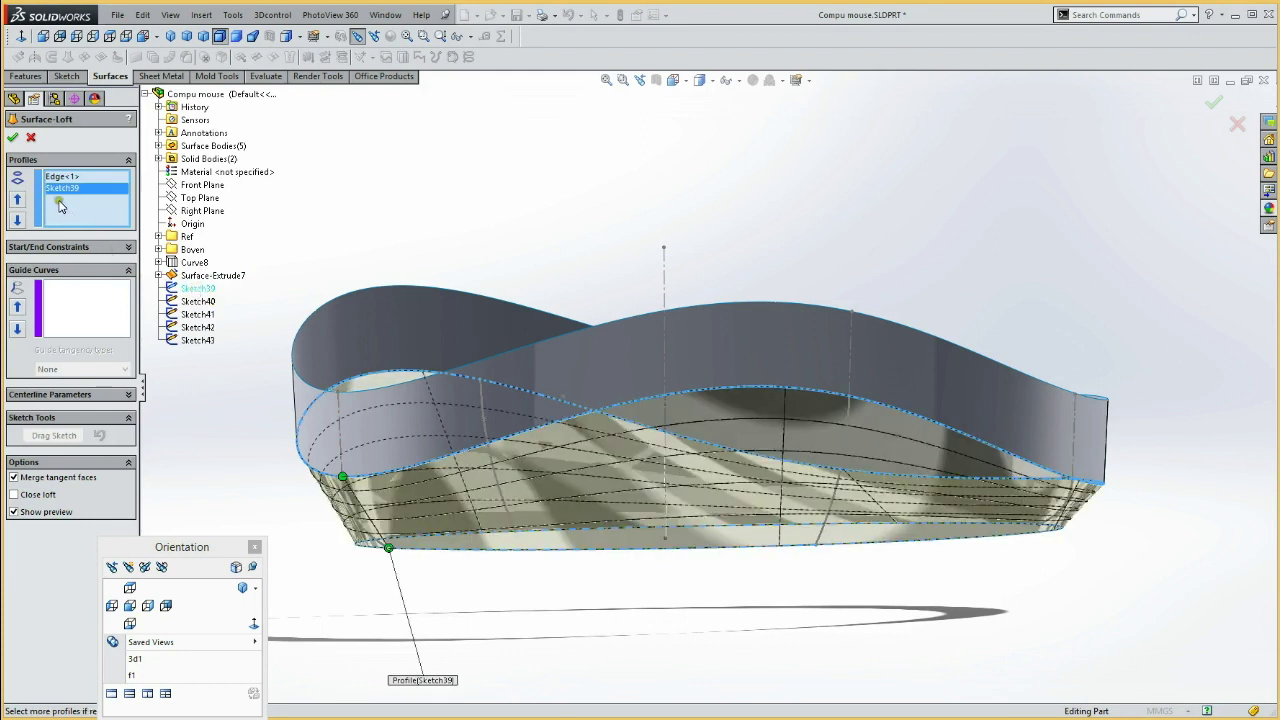
# Add Sketch40, Sketch41, Sketch42 and Sketch43 as the loft's guide curves.
pyautogui.click(84, 302)
pyautogui.click(198, 301)
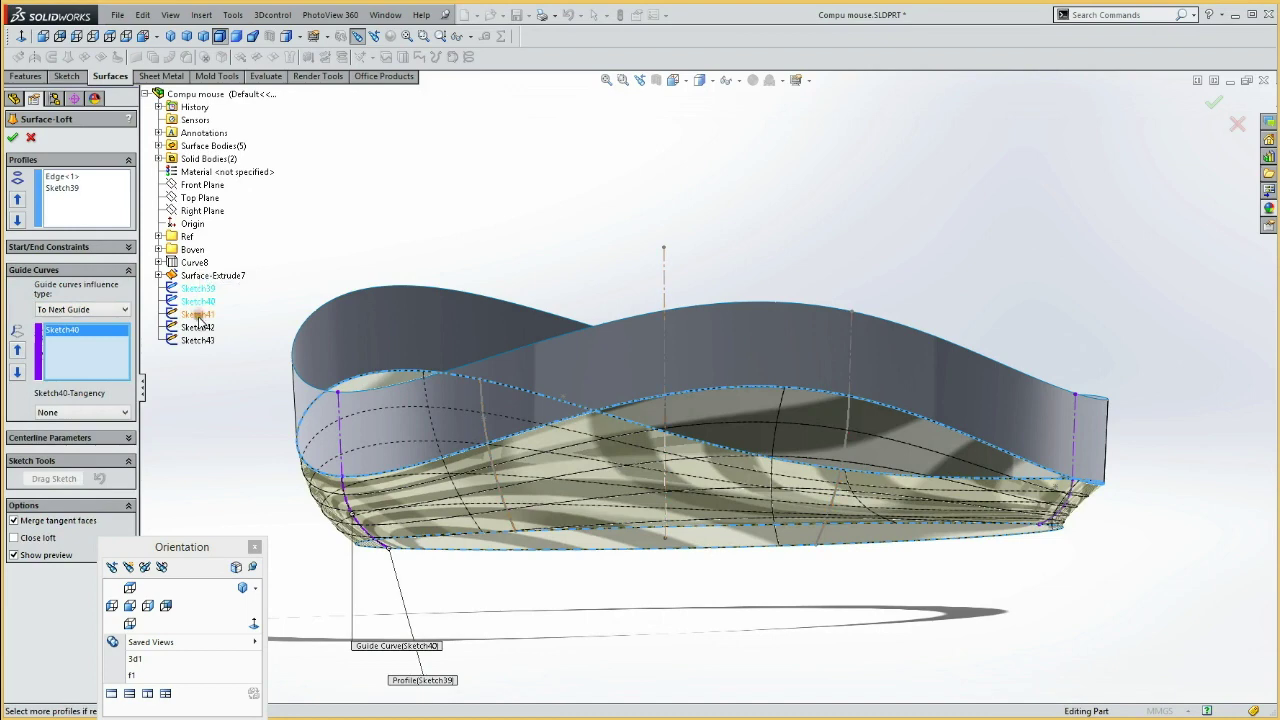
pyautogui.click(199, 316)
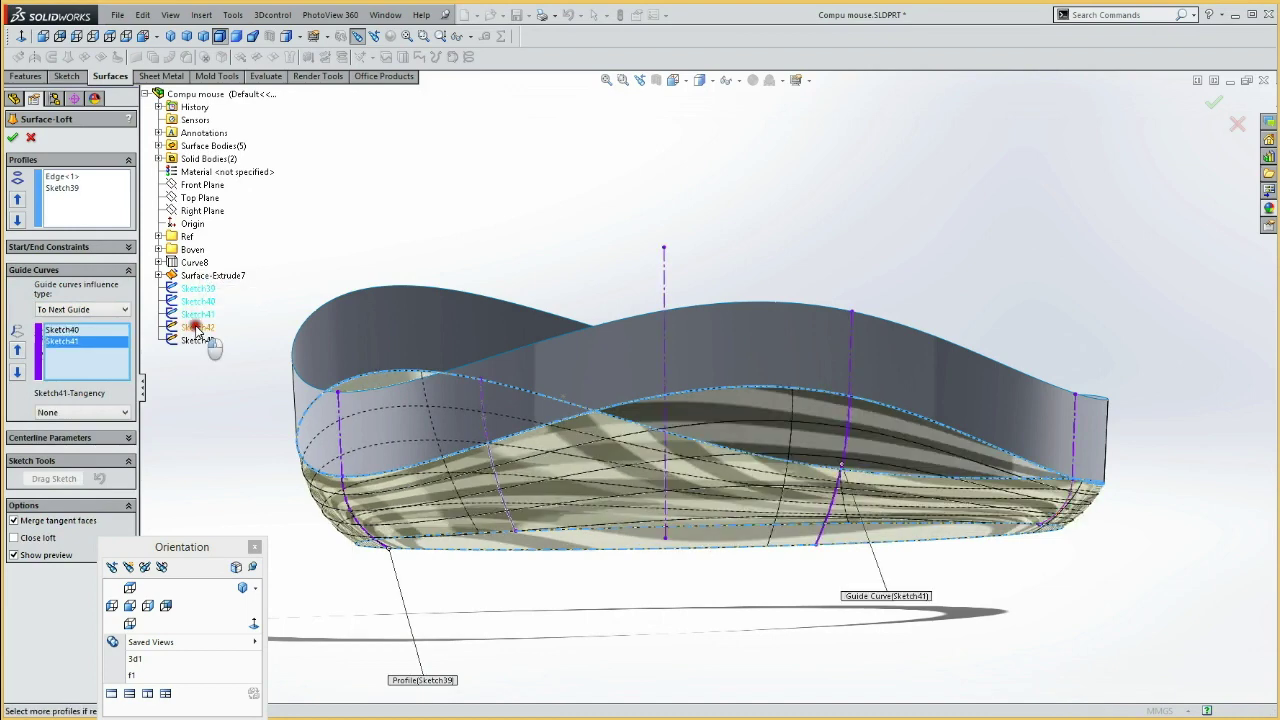
pyautogui.click(197, 328)
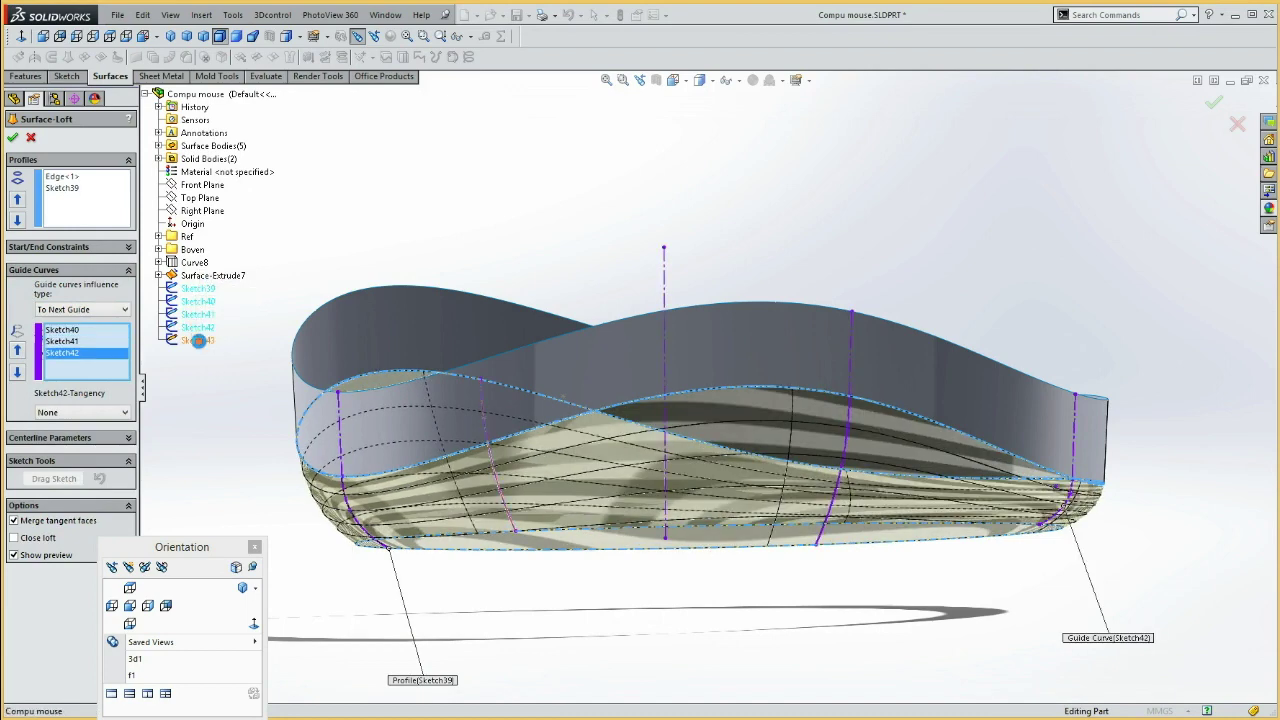
pyautogui.click(199, 341)
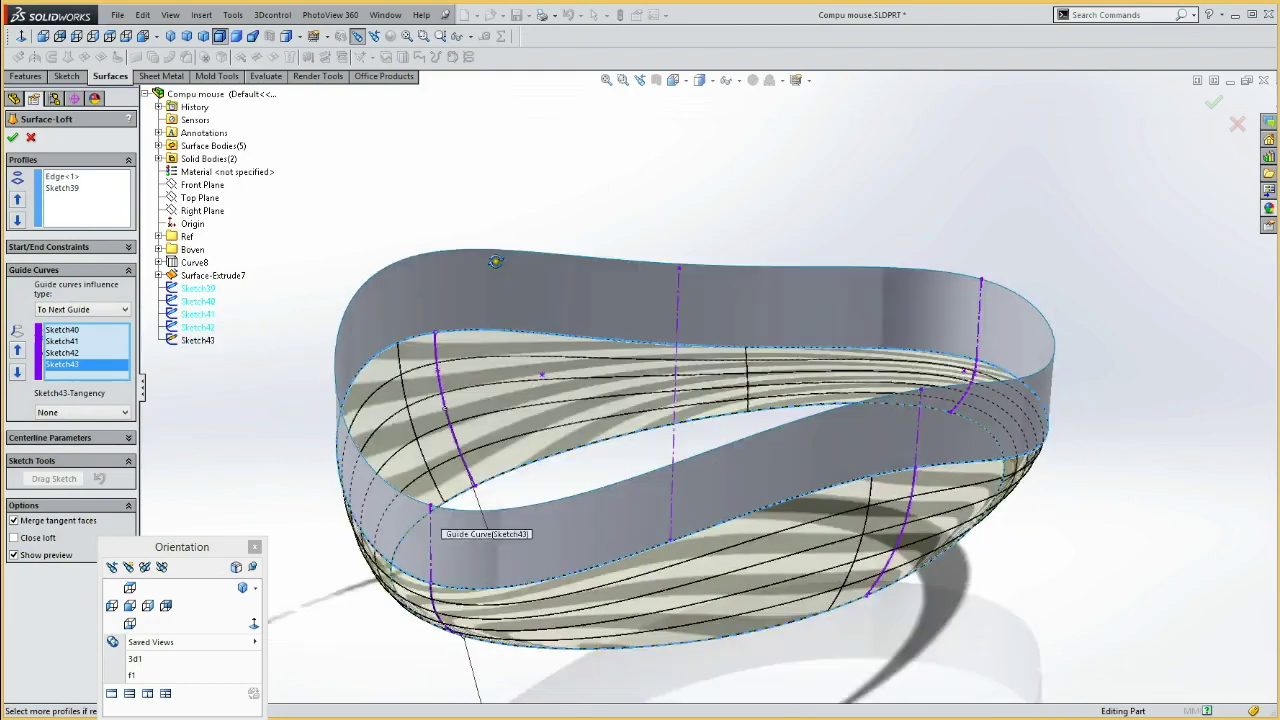
pyautogui.moveTo(483, 222)
pyautogui.mouseDown(button='middle')
pyautogui.moveTo(571, 206)
pyautogui.moveTo(478, 181)
pyautogui.moveTo(394, 249)
pyautogui.moveTo(376, 180)
pyautogui.moveTo(432, 148)
pyautogui.moveTo(418, 156)
pyautogui.moveTo(443, 197)
pyautogui.moveTo(429, 163)
pyautogui.mouseUp(button='middle')
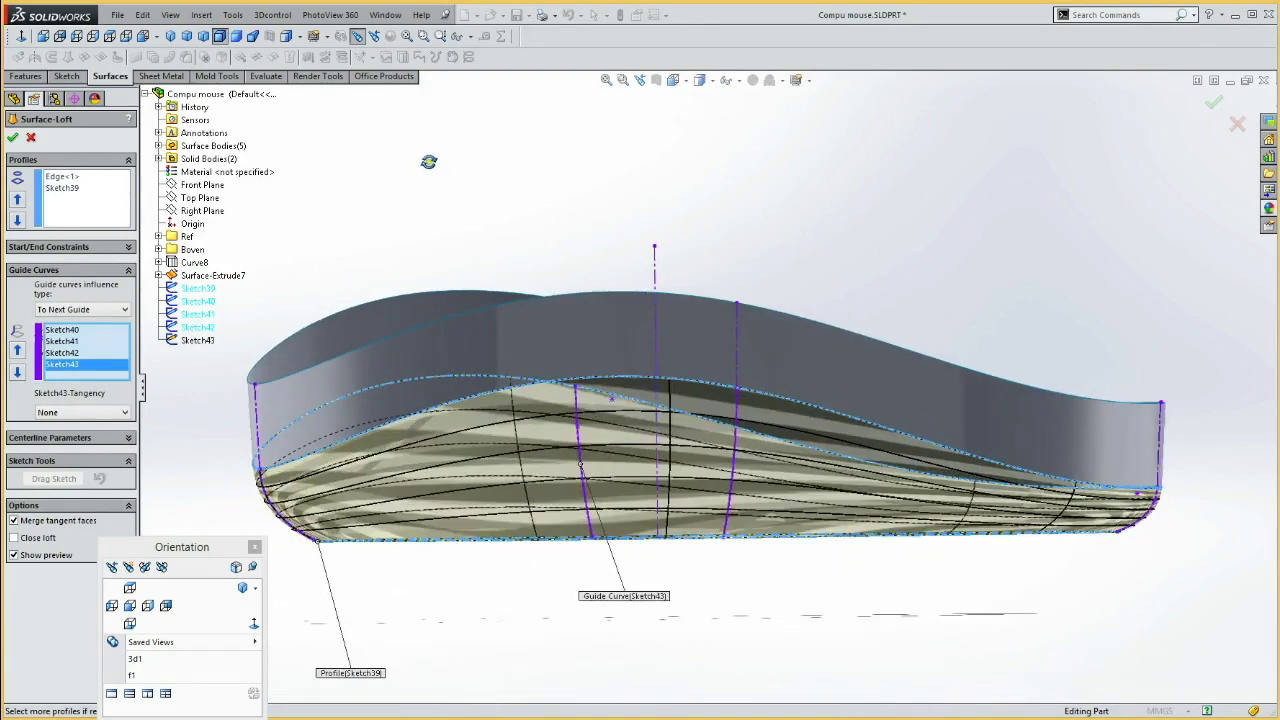
# Set the loft's start constraint to Tangency To Face and create Surface-Loft2.
pyautogui.click(57, 247)
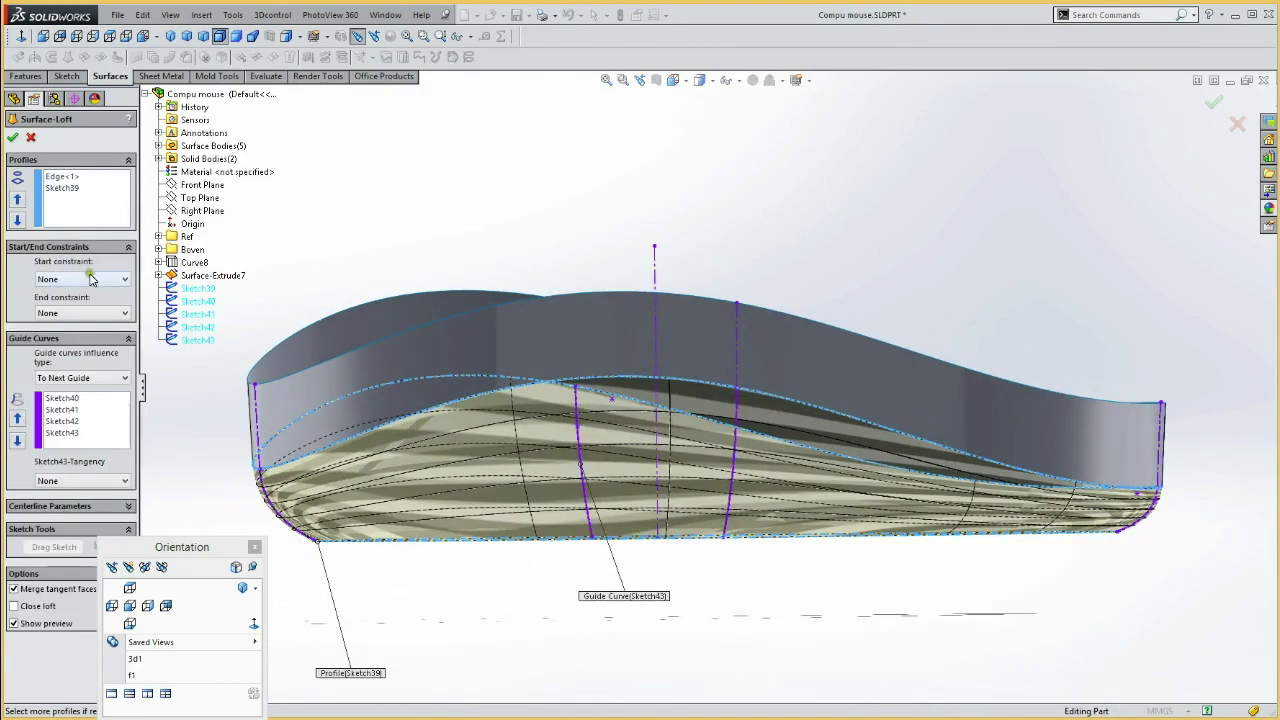
pyautogui.click(84, 280)
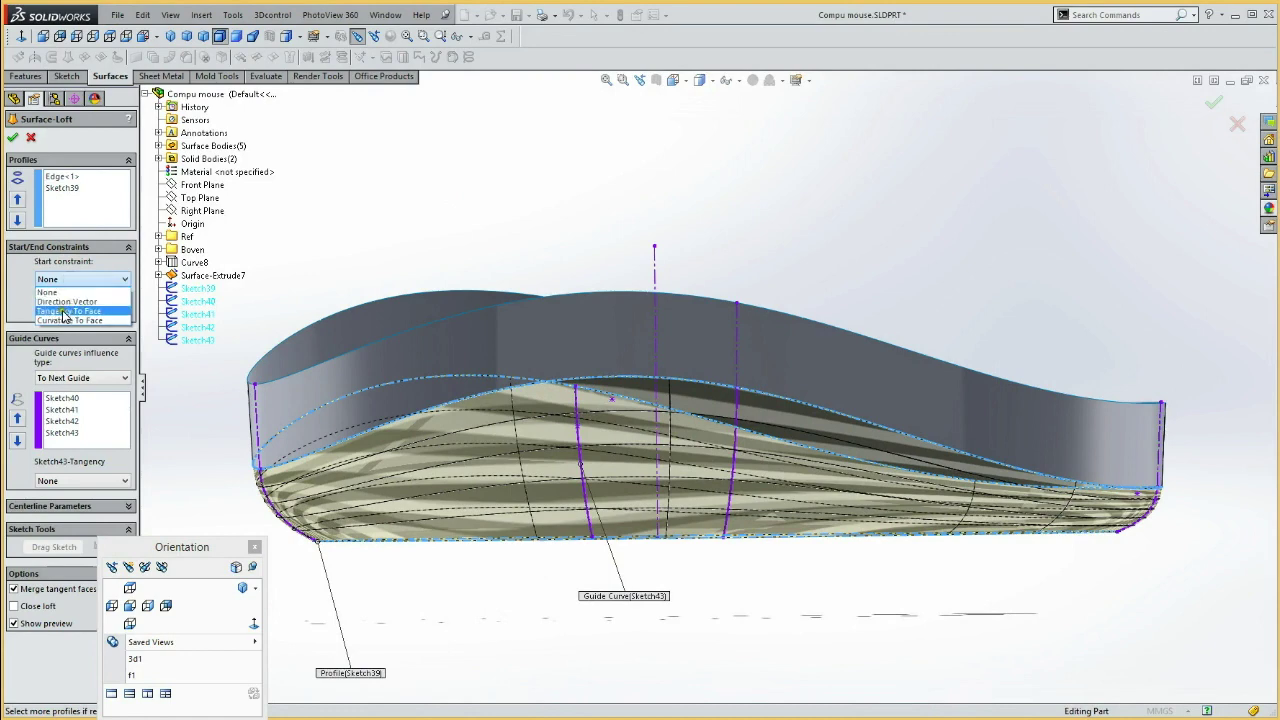
pyautogui.click(65, 314)
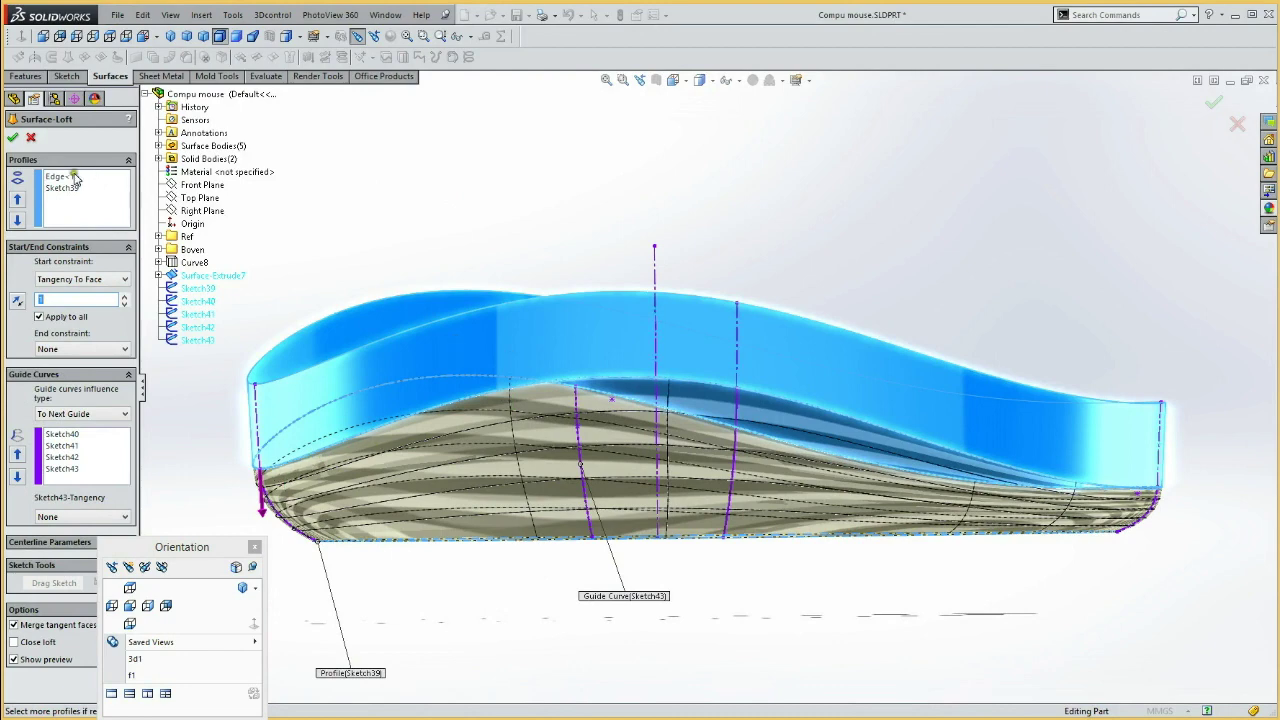
pyautogui.click(11, 140)
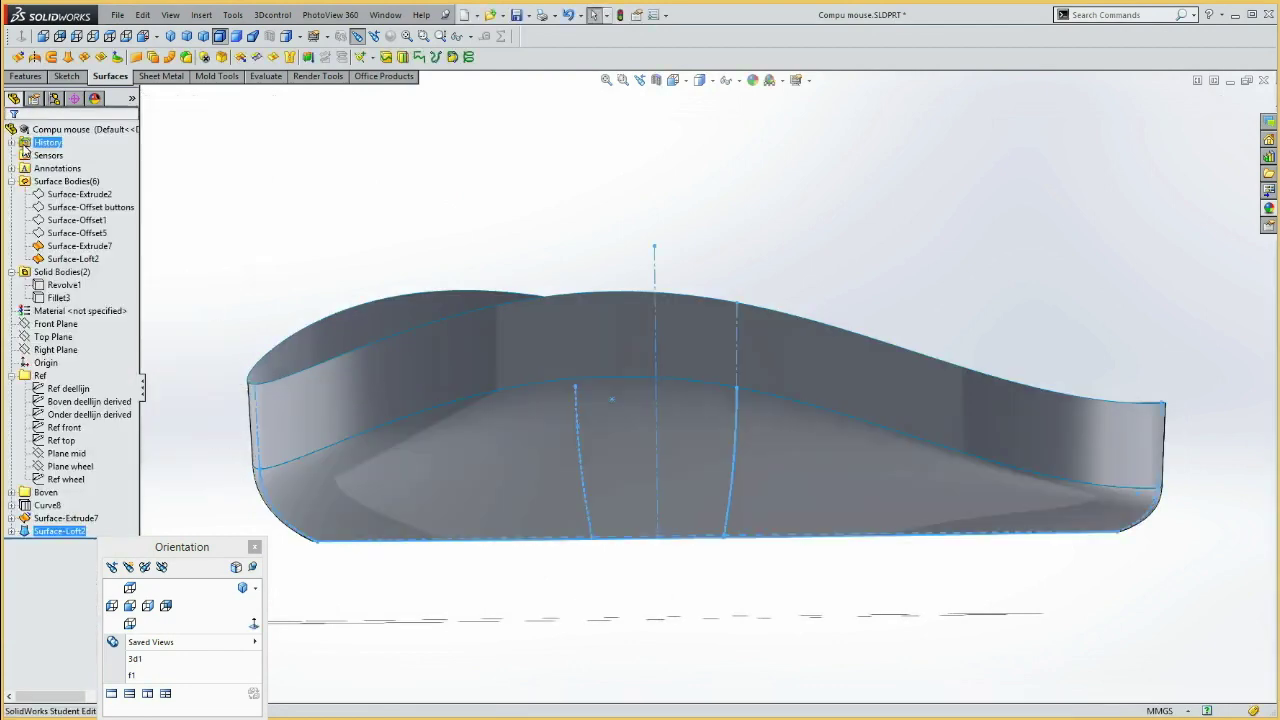
# Hide Surface-Extrude7, then check Sketch15 under Curve8 from a side view.
pyautogui.click(80, 246)
pyautogui.click(79, 224)
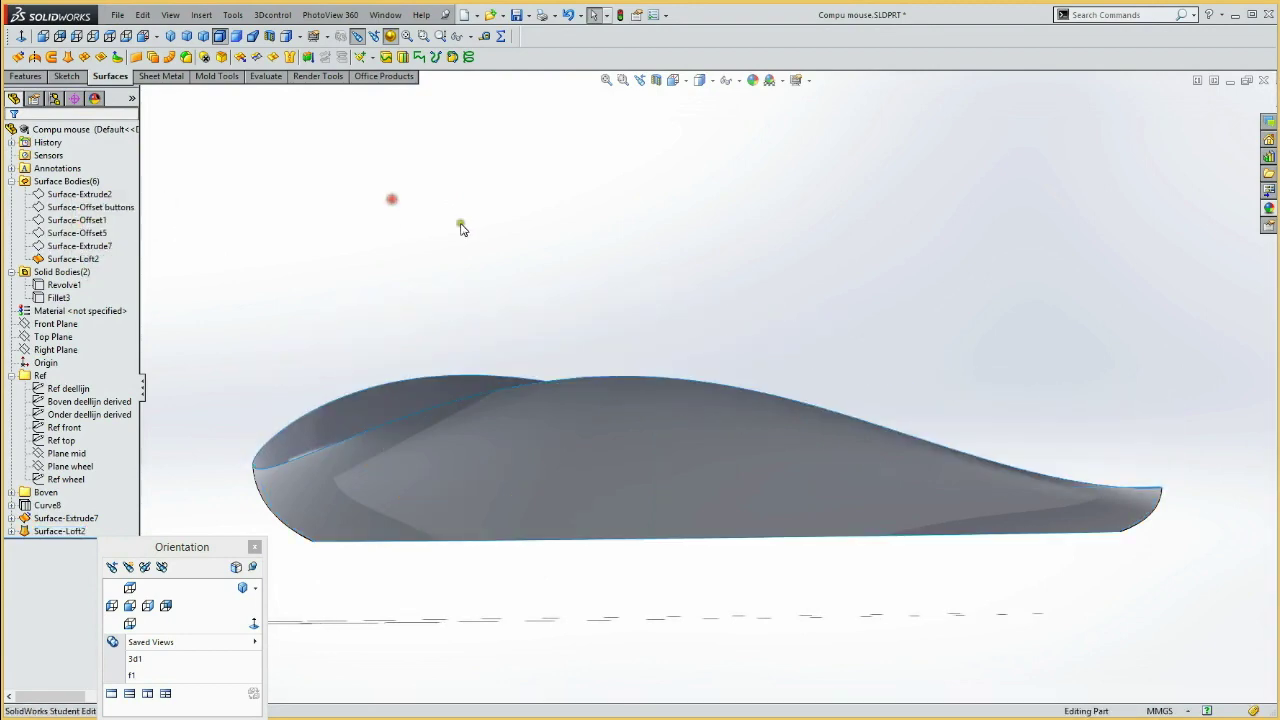
pyautogui.moveTo(383, 334)
pyautogui.mouseDown(button='middle')
pyautogui.moveTo(697, 231)
pyautogui.moveTo(794, 331)
pyautogui.moveTo(814, 286)
pyautogui.moveTo(660, 189)
pyautogui.moveTo(650, 165)
pyautogui.moveTo(569, 197)
pyautogui.moveTo(703, 189)
pyautogui.moveTo(729, 254)
pyautogui.moveTo(457, 409)
pyautogui.mouseUp(button='middle')
pyautogui.click(129, 605)
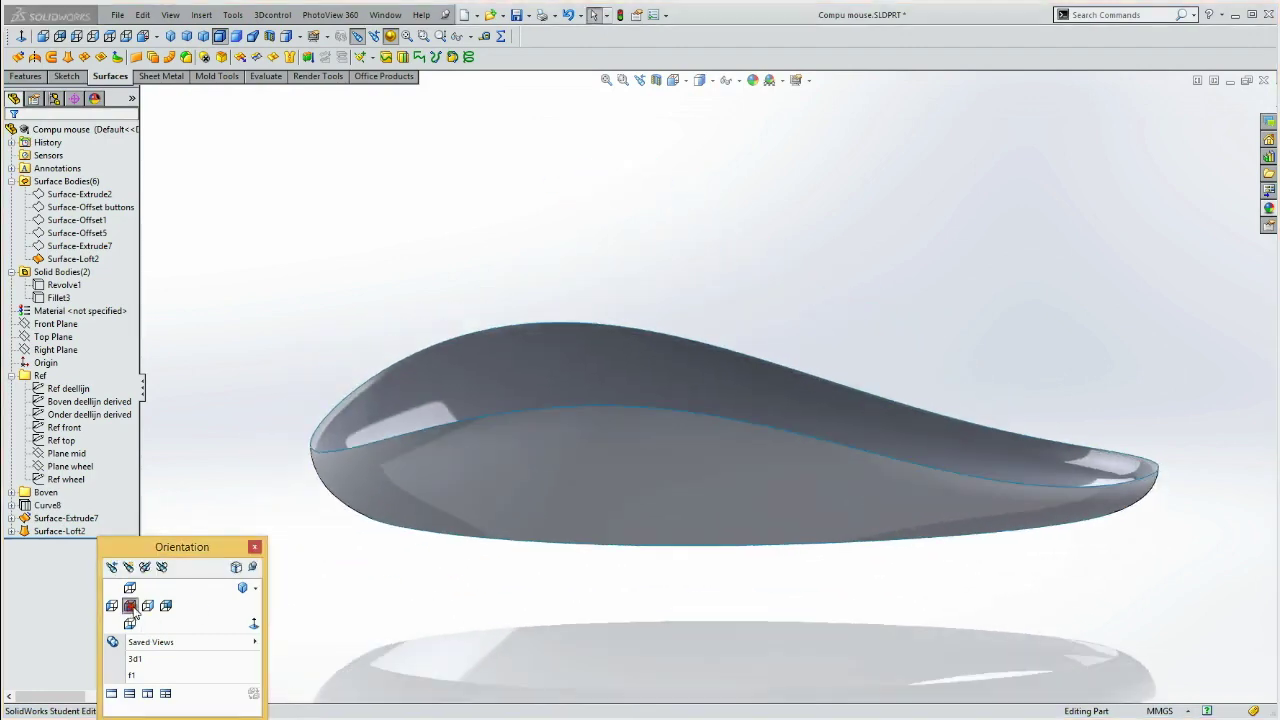
pyautogui.click(11, 505)
pyautogui.click(62, 518)
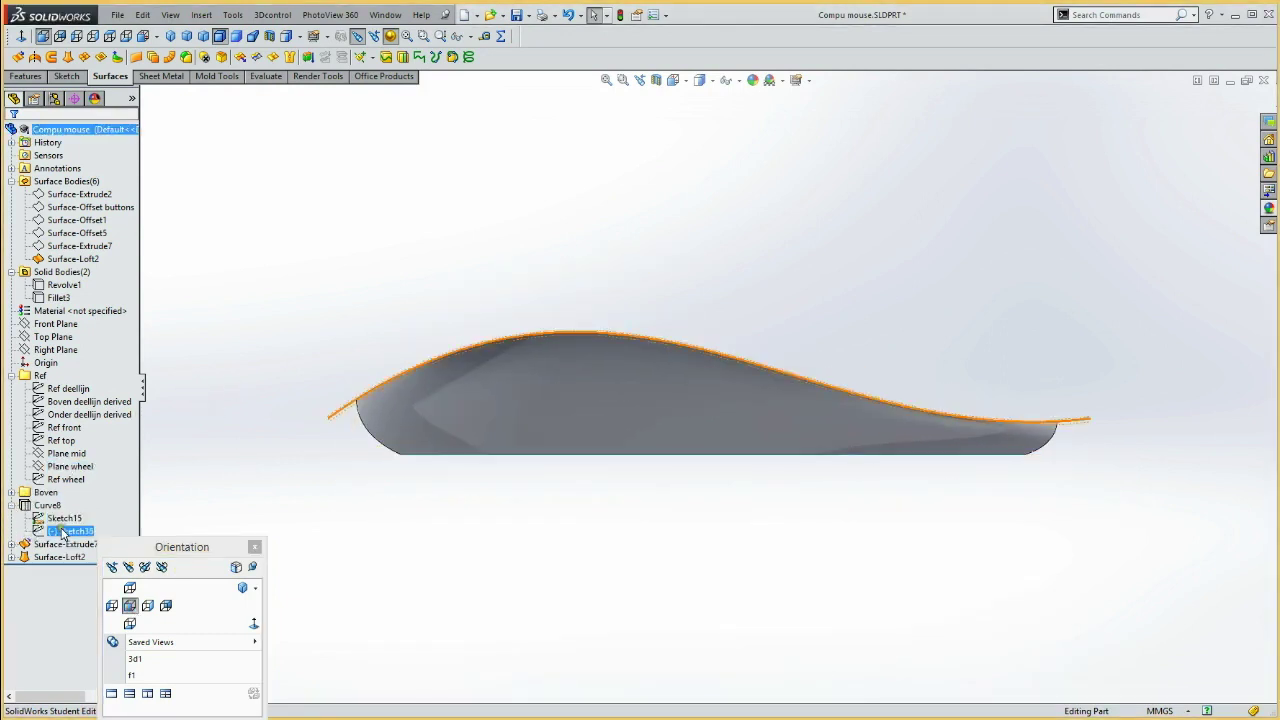
pyautogui.click(236, 374)
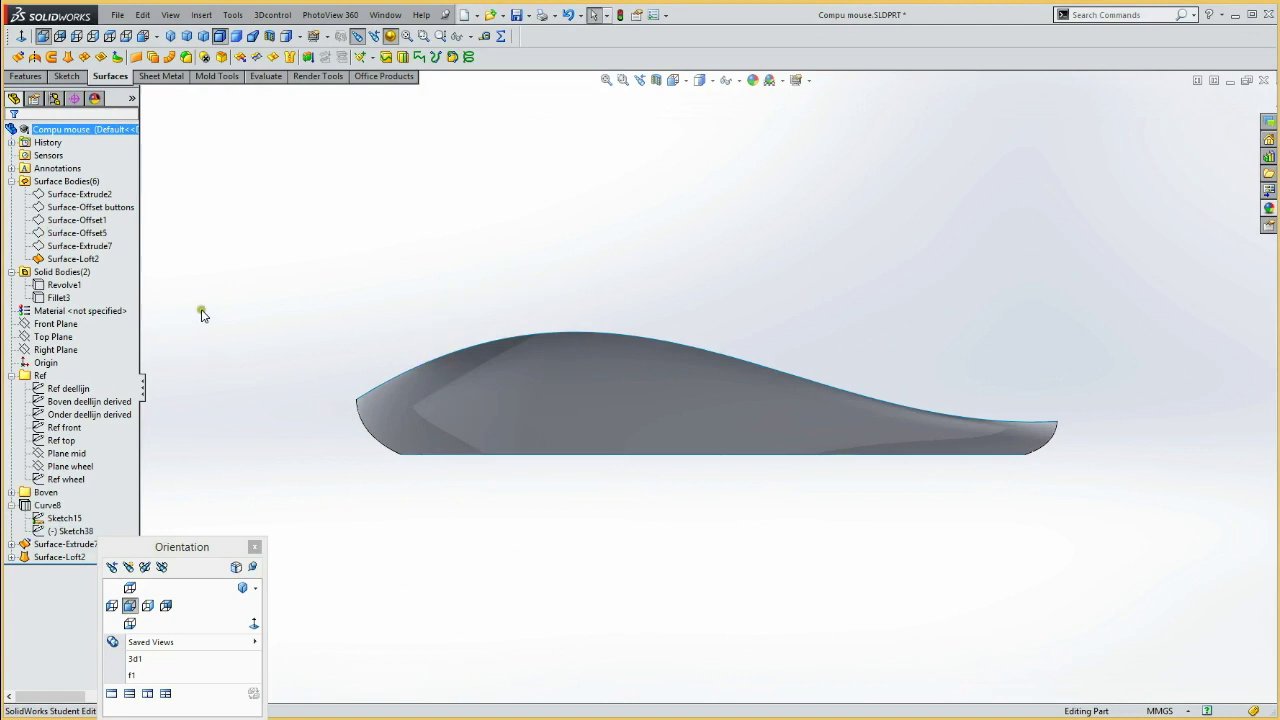
# Start Sketch44 on the Front Plane and convert the Sketch38 middle side curve into it.
pyautogui.click(52, 325)
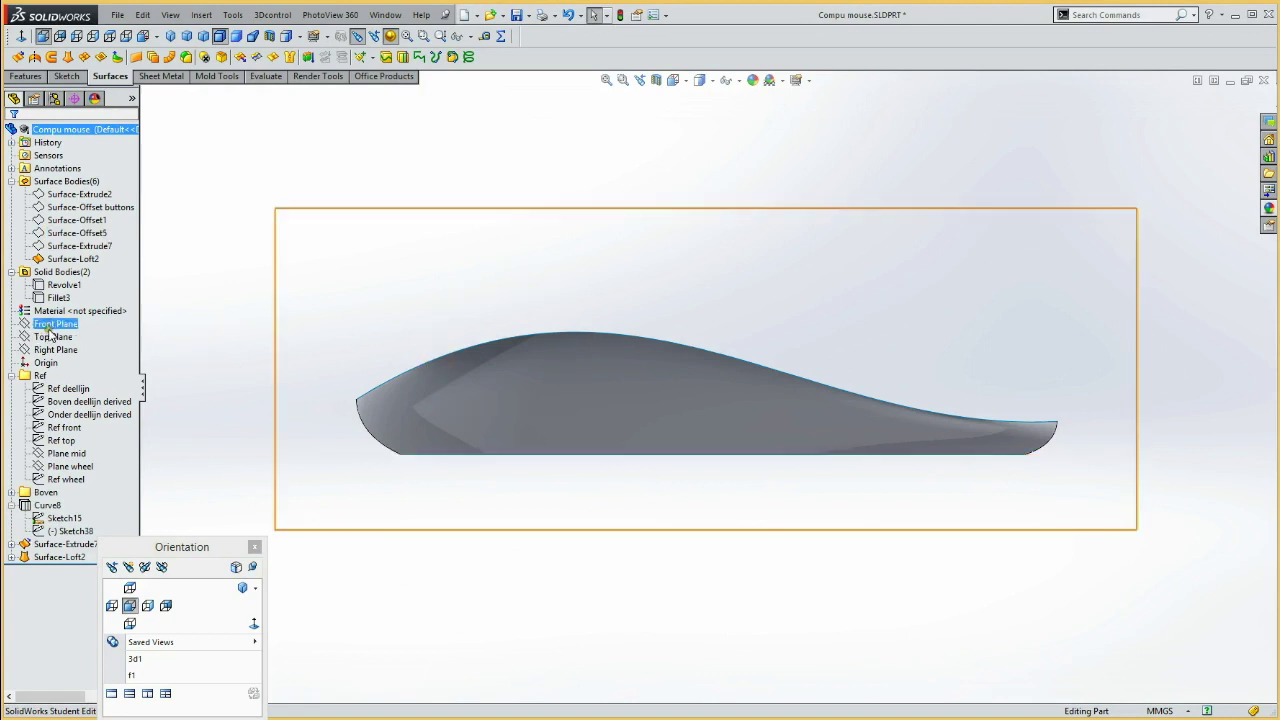
pyautogui.click(60, 302)
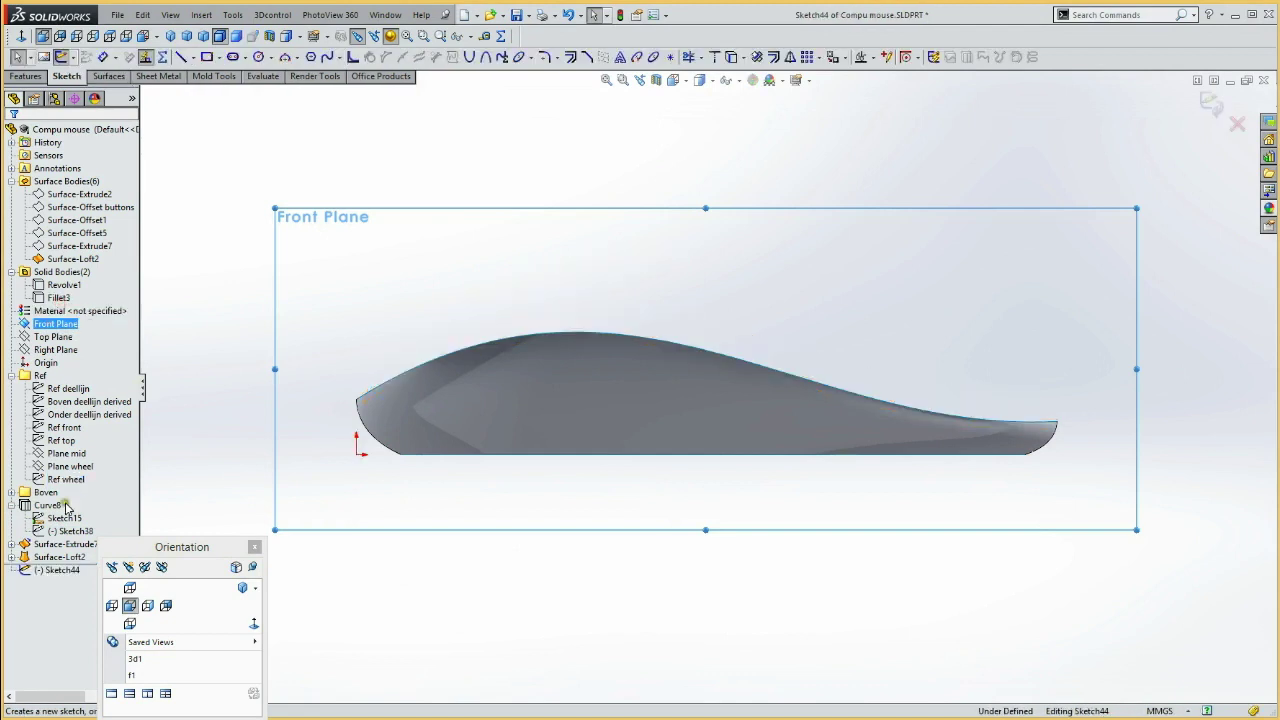
pyautogui.click(68, 531)
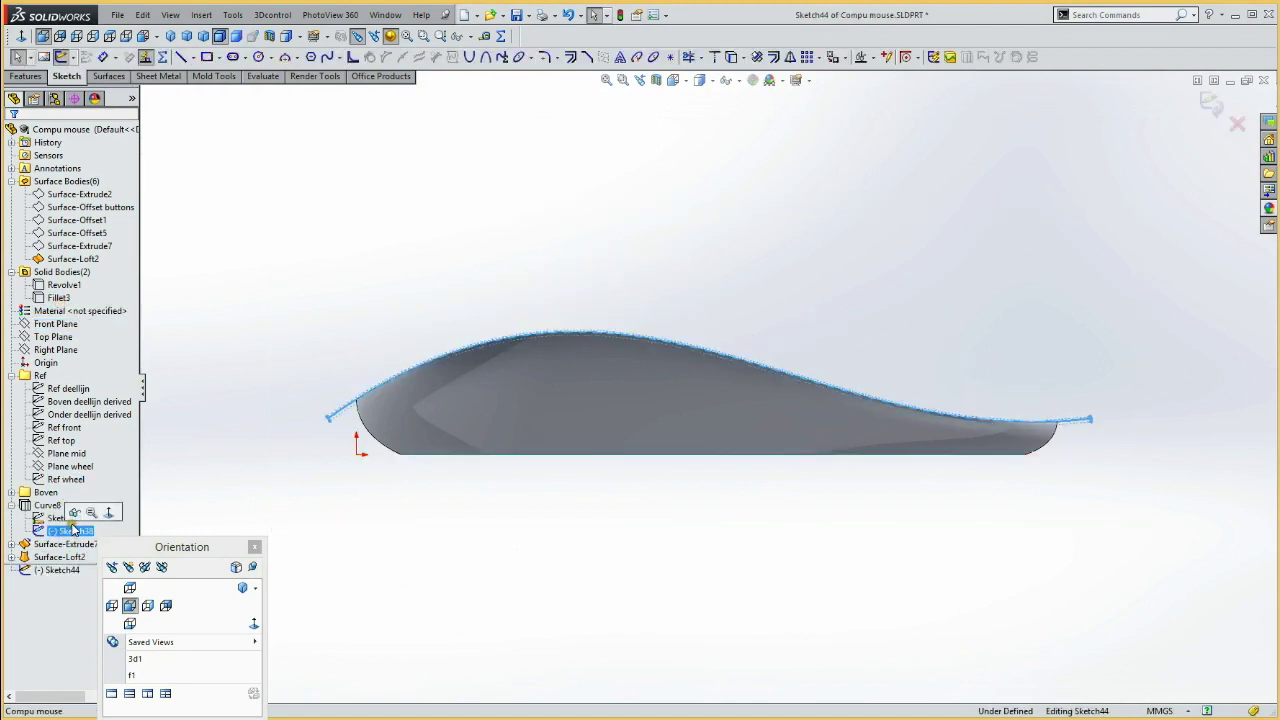
pyautogui.click(237, 417)
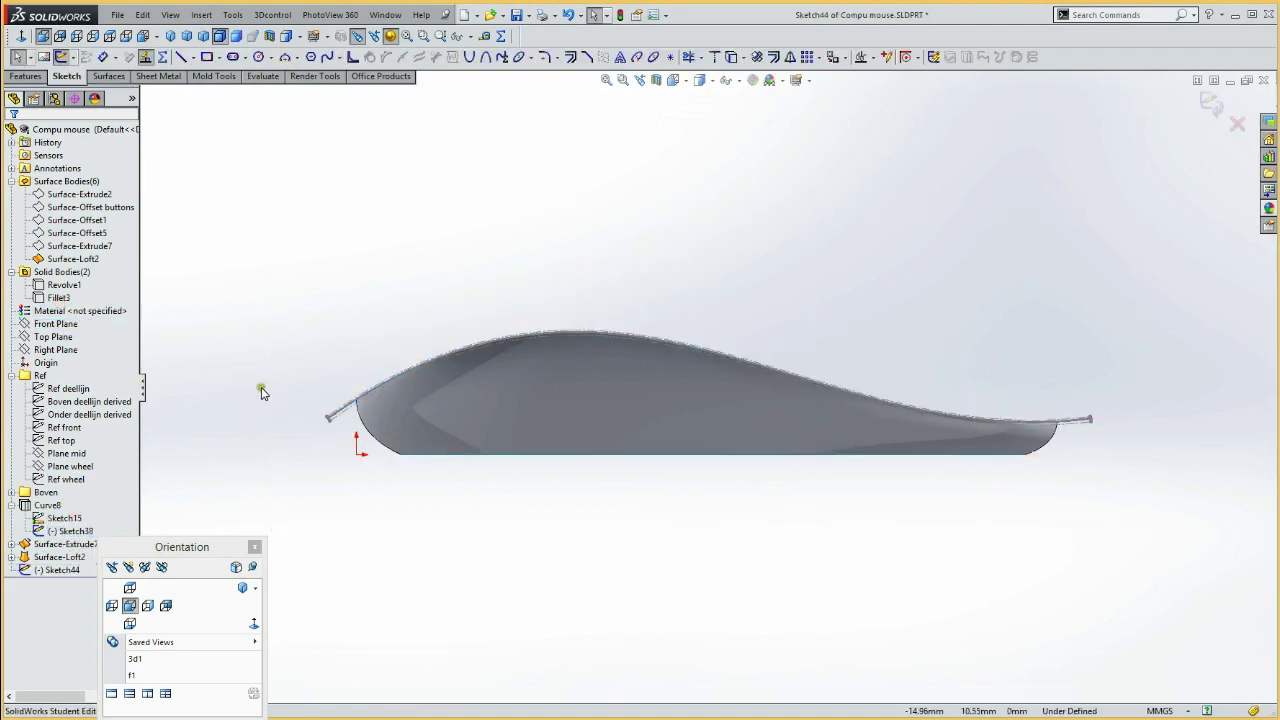
pyautogui.scroll(-3, 392, 436)
pyautogui.scroll(-3, 392, 436)
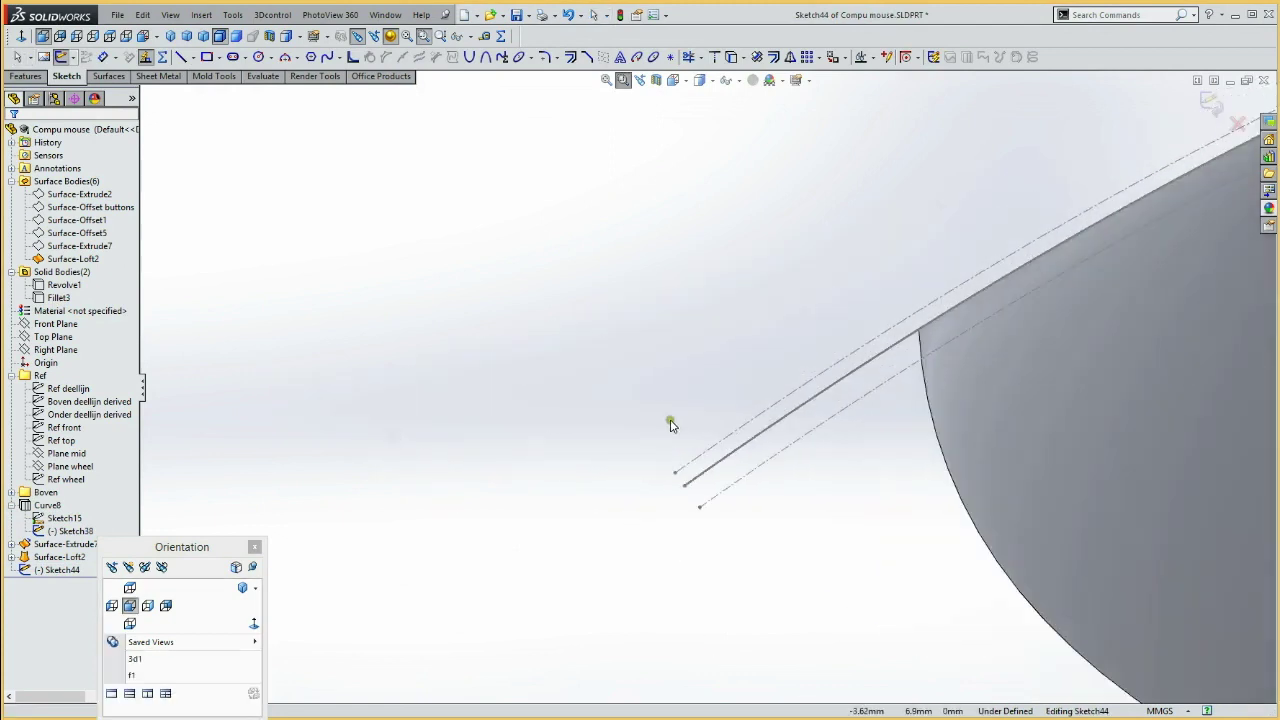
pyautogui.click(766, 428)
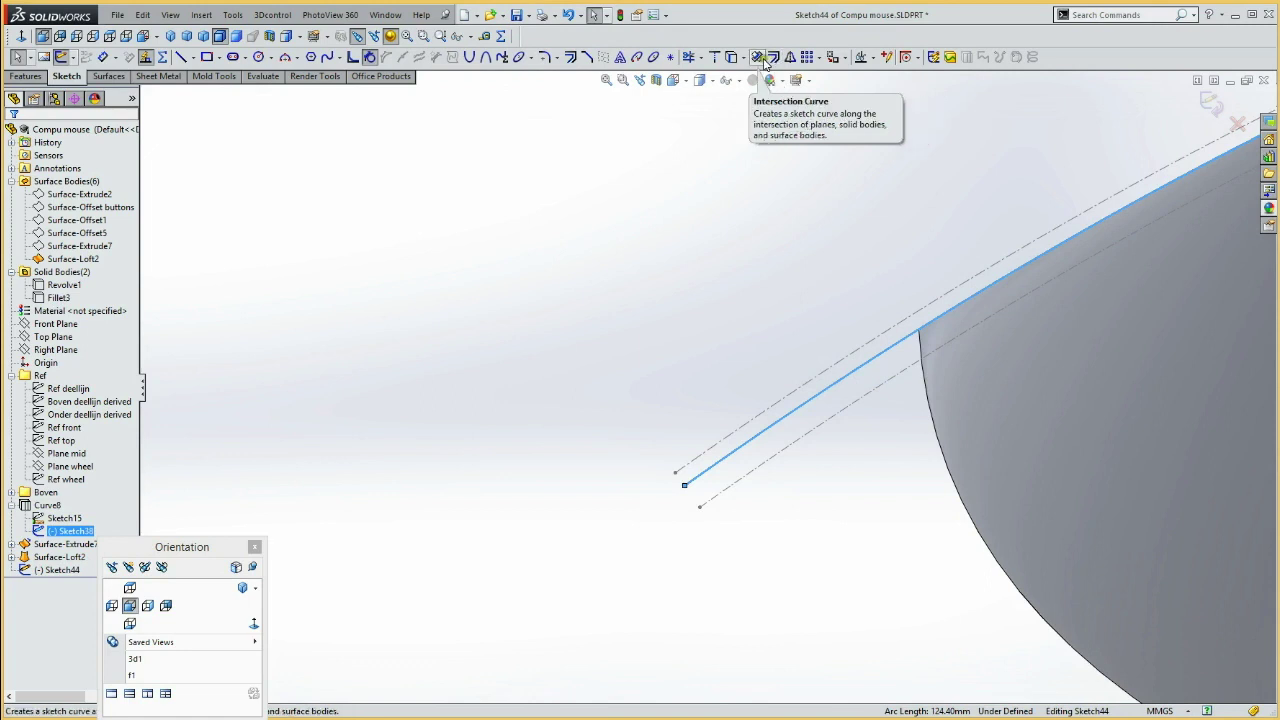
pyautogui.click(733, 58)
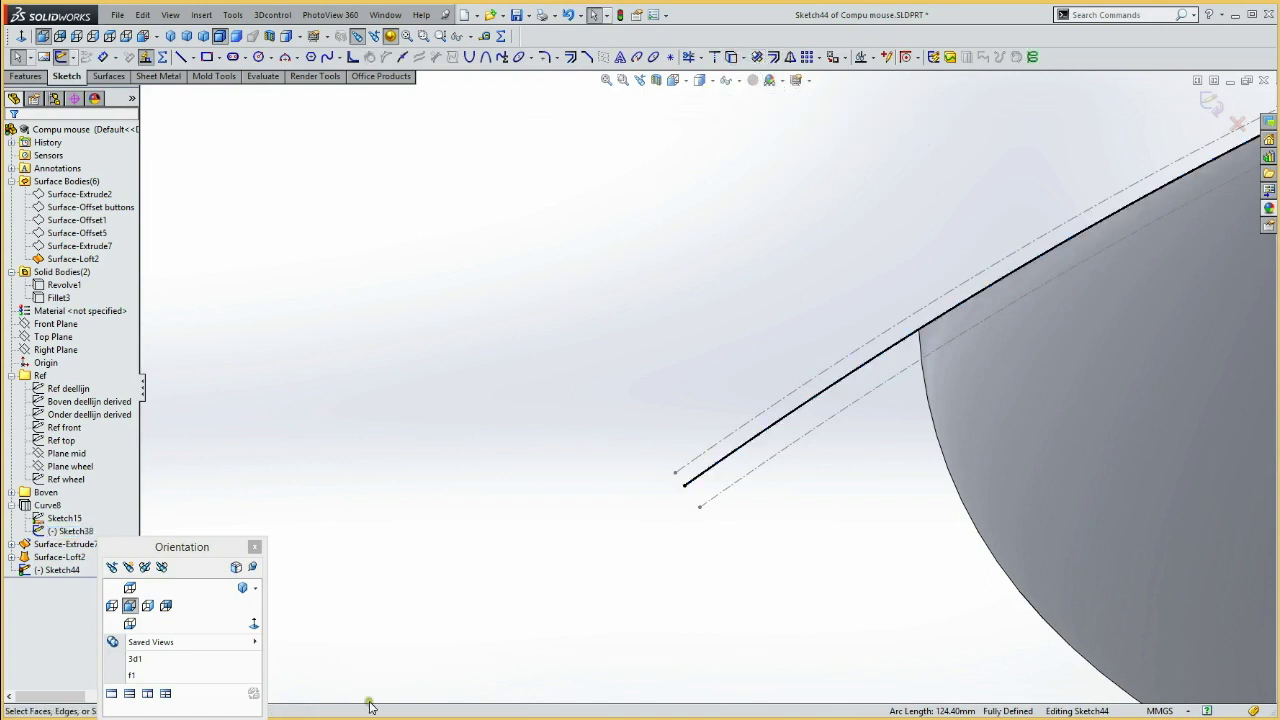
pyautogui.click(36, 77)
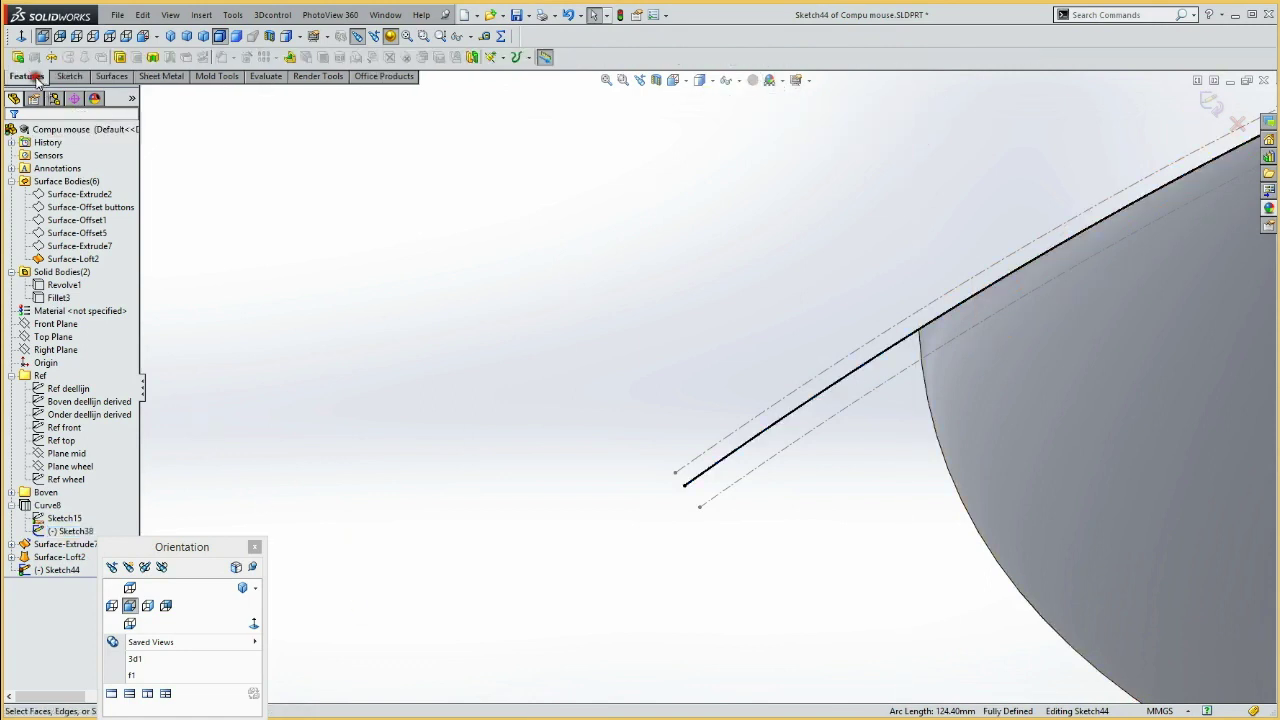
# Extrude the Sketch44 curve into a surface, Mid Plane, 80 mm deep, and view it isometrically.
pyautogui.click(104, 78)
pyautogui.click(18, 57)
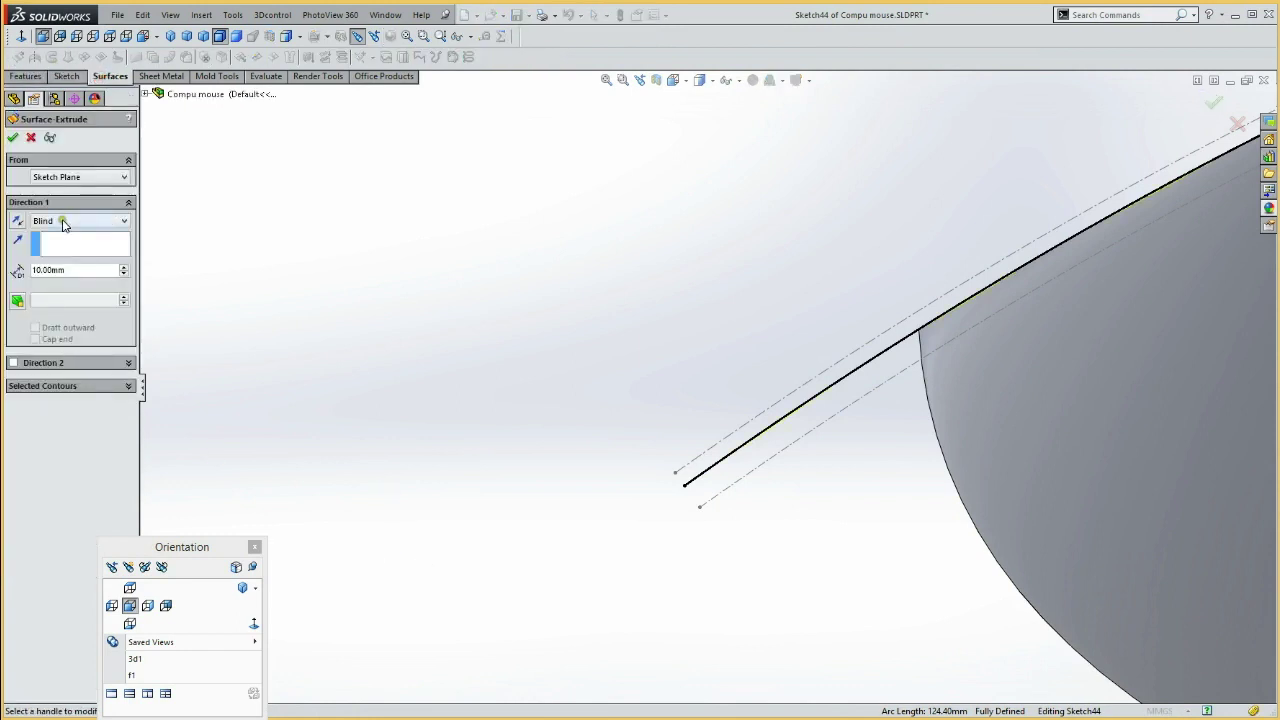
pyautogui.click(63, 222)
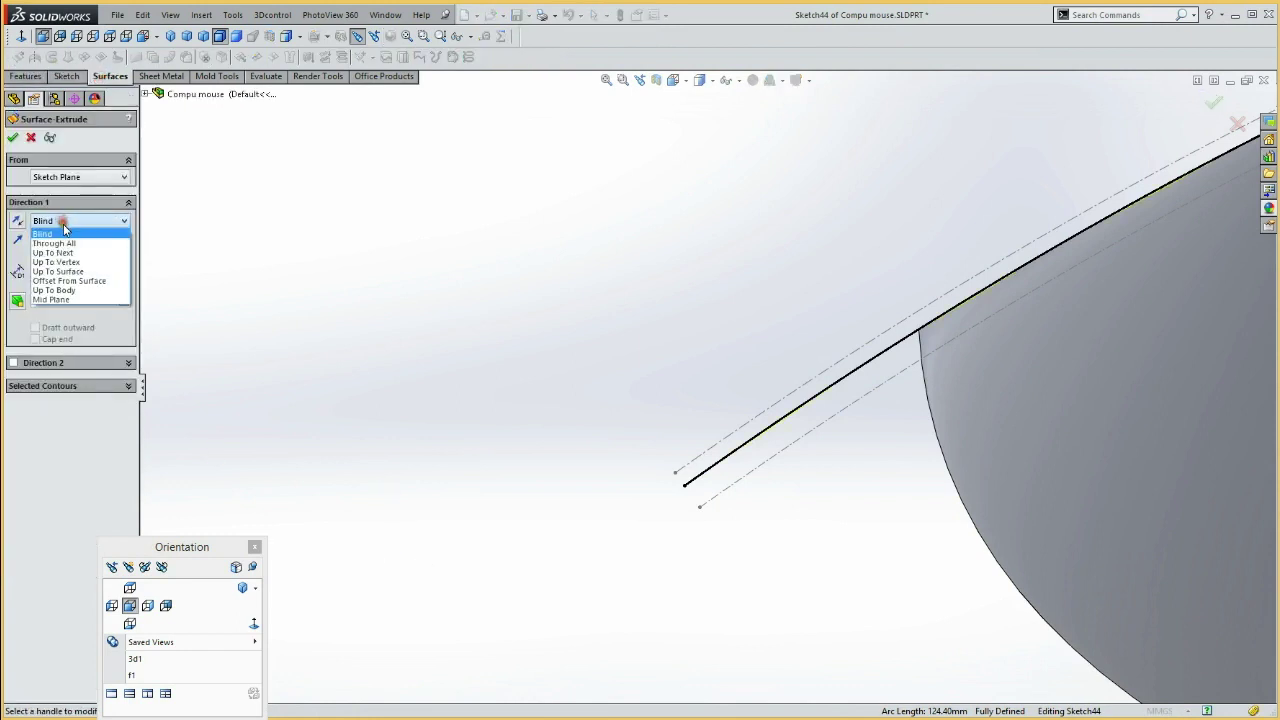
pyautogui.click(55, 299)
pyautogui.click(28, 272)
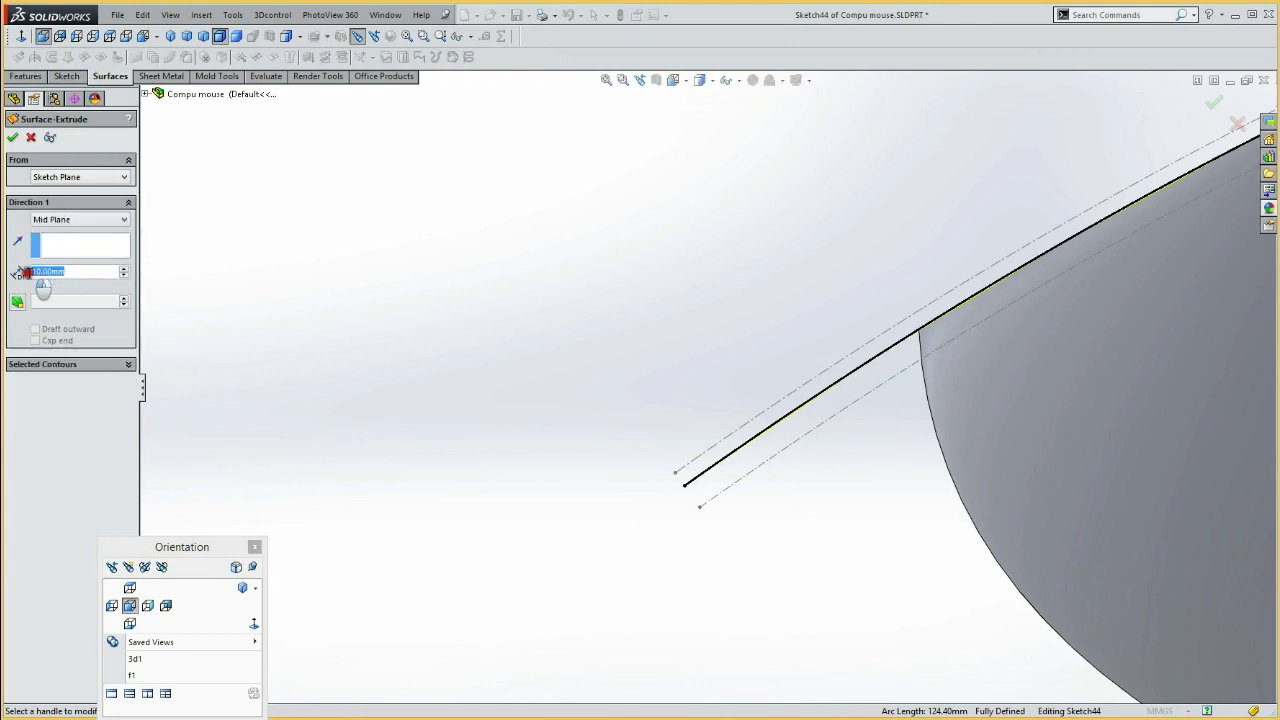
pyautogui.write('80')
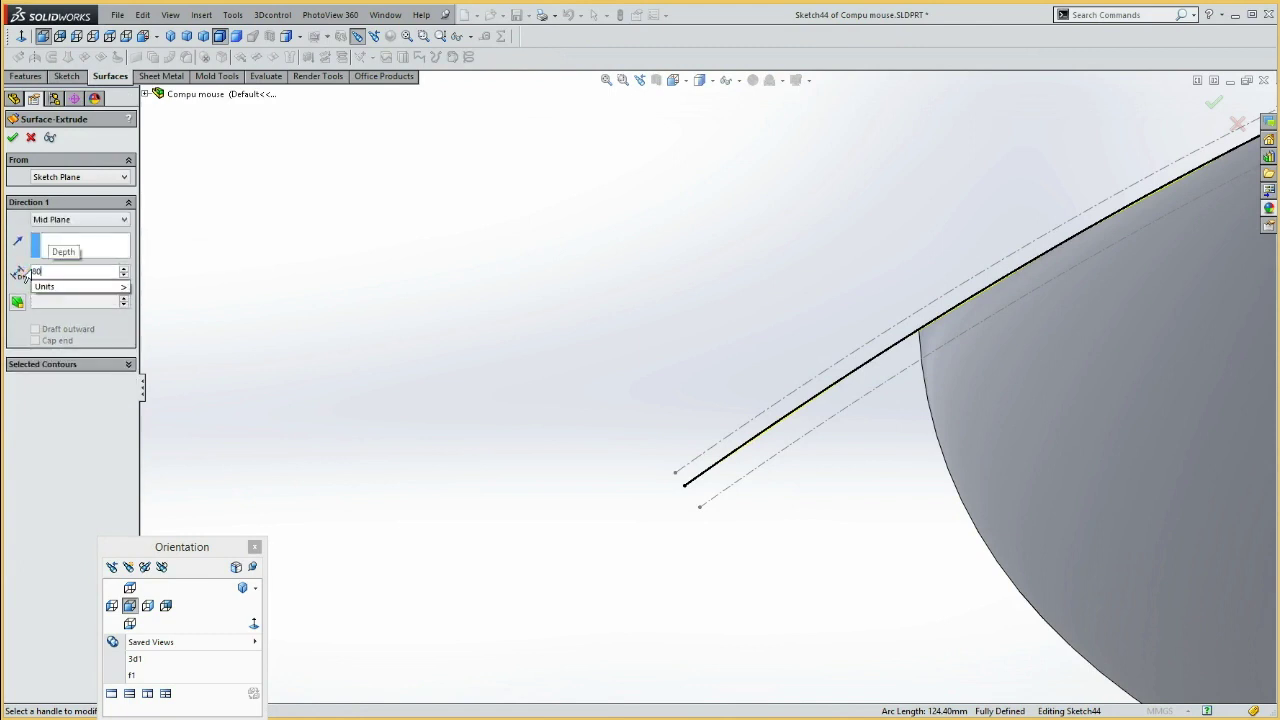
pyautogui.press('Return')
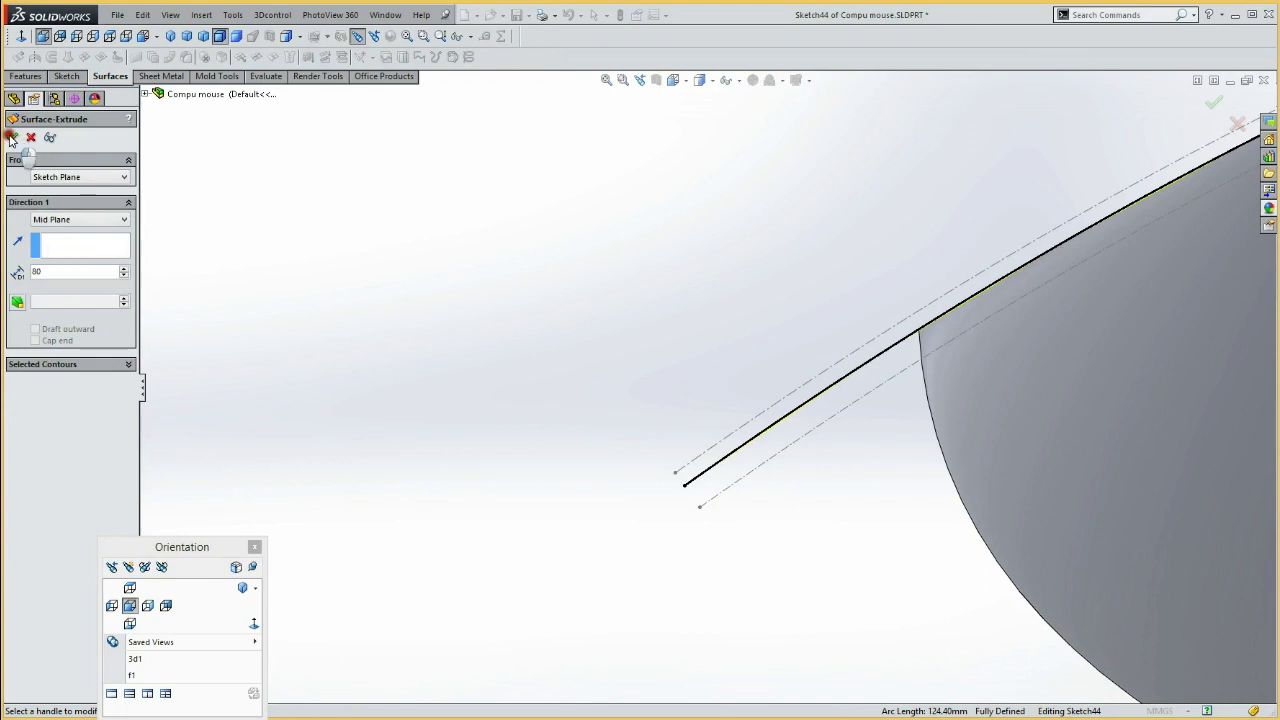
pyautogui.click(13, 138)
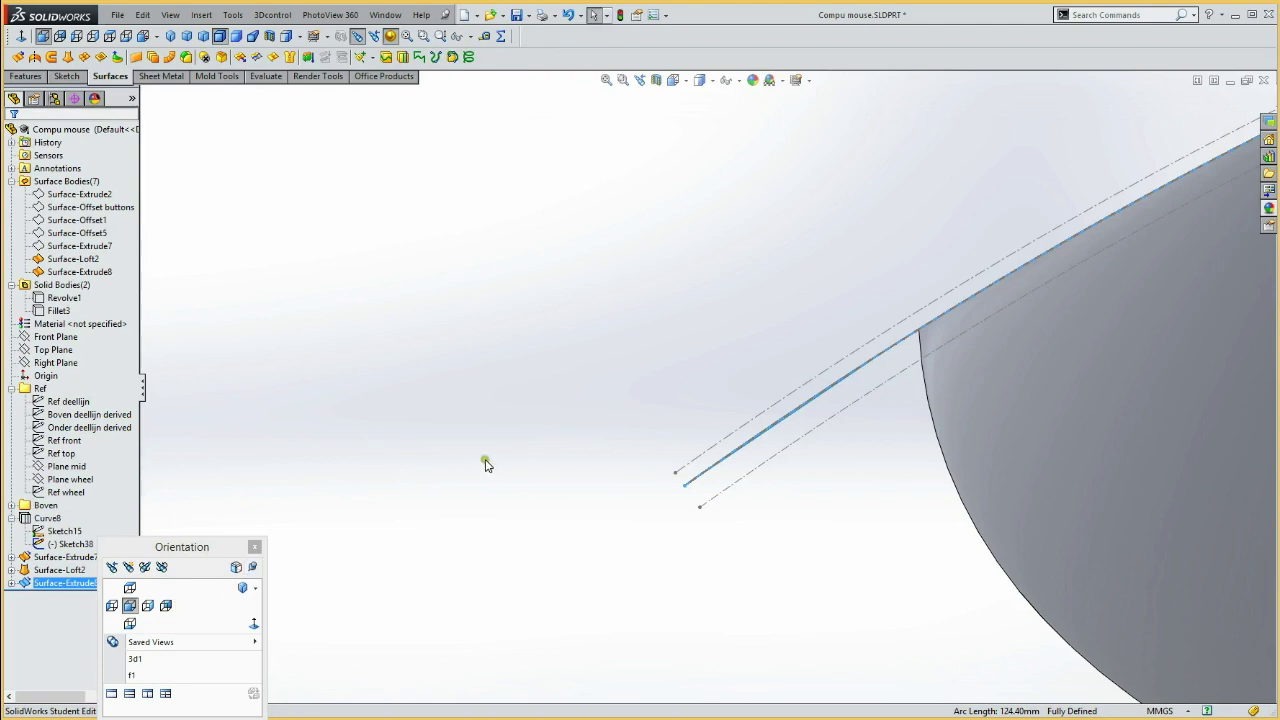
pyautogui.click(131, 588)
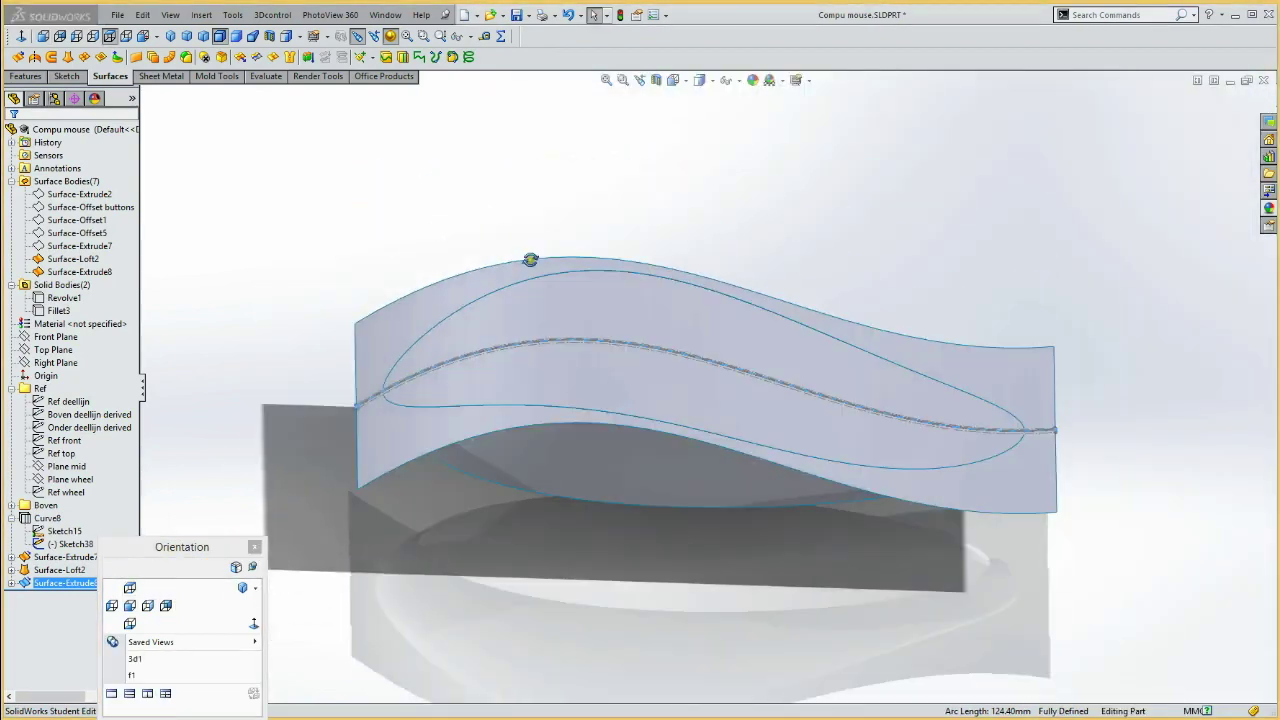
pyautogui.moveTo(530, 259); pyautogui.dragTo(491, 131, button='middle')
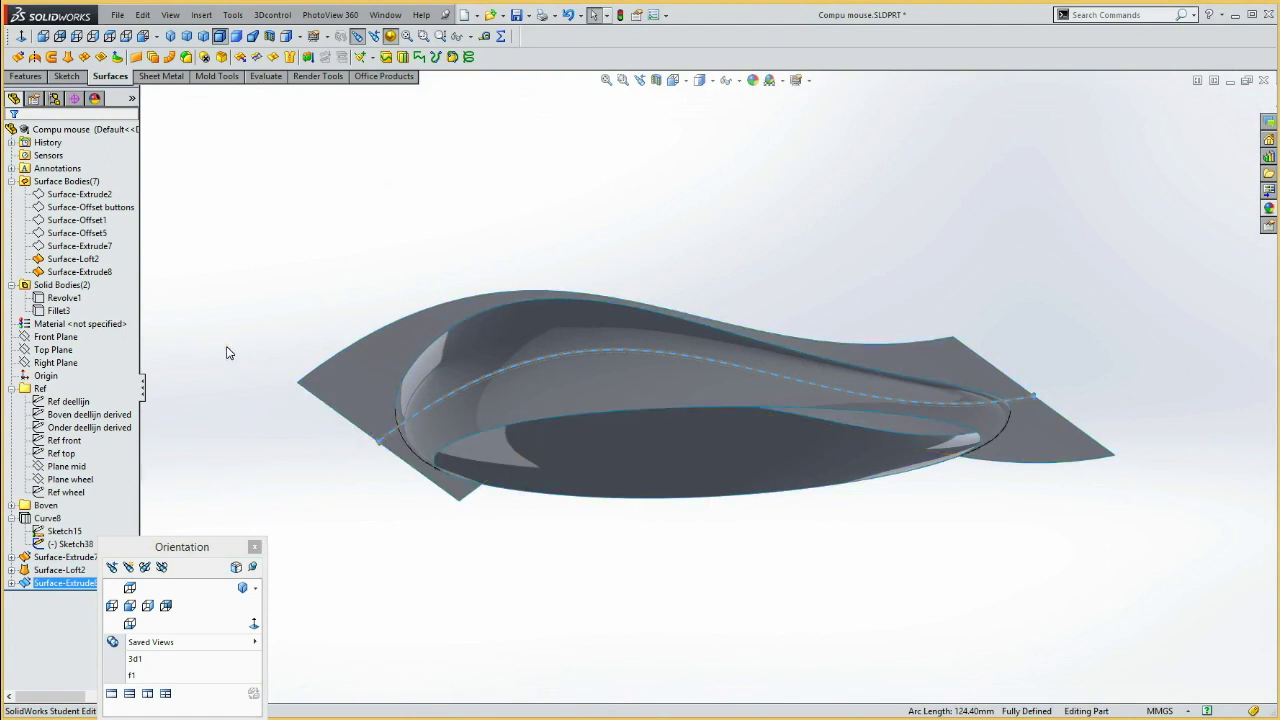
# Trim away the outer part of the flat extruded sheet with Surface-Loft2, leaving Surface-Trim5 inside.
pyautogui.click(257, 57)
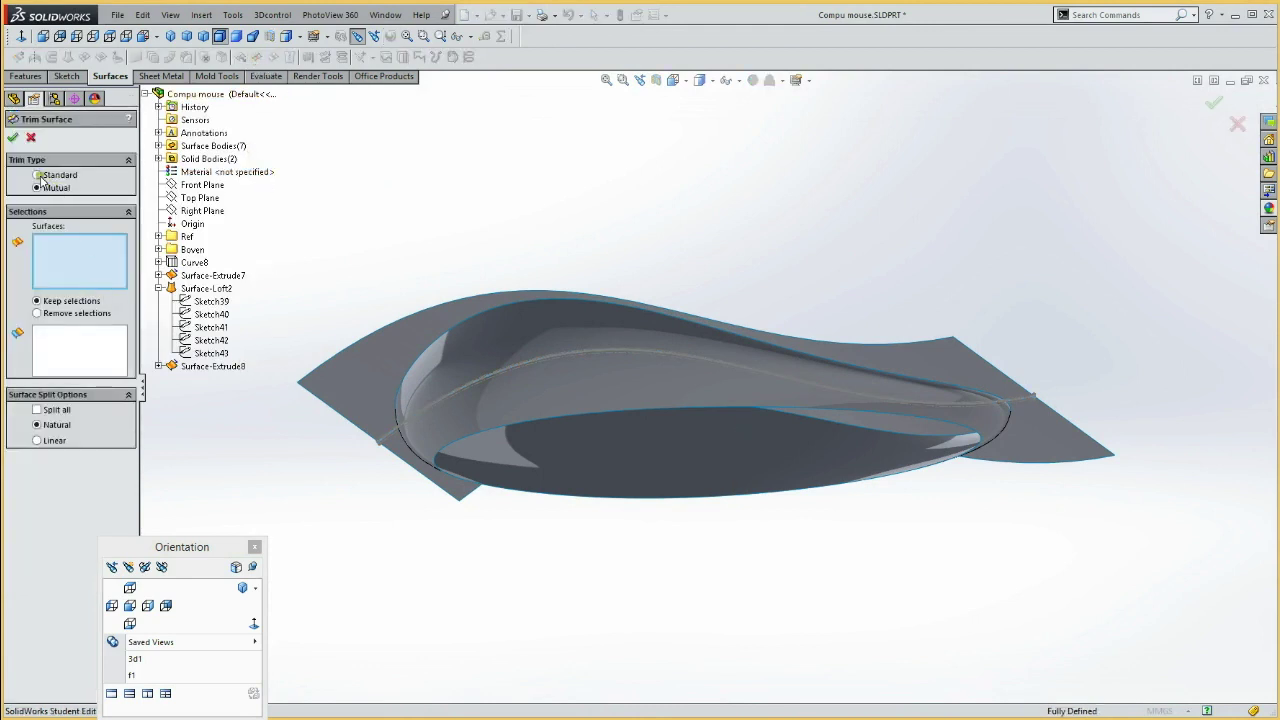
pyautogui.click(38, 175)
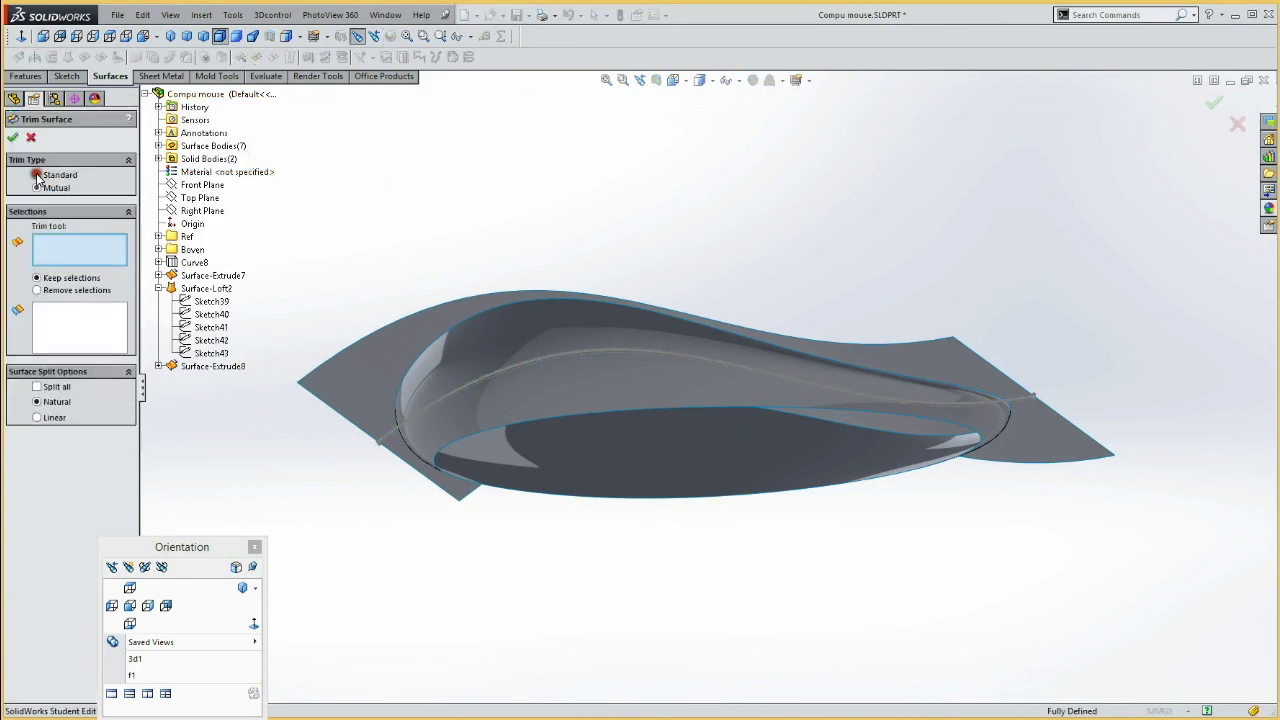
pyautogui.click(484, 362)
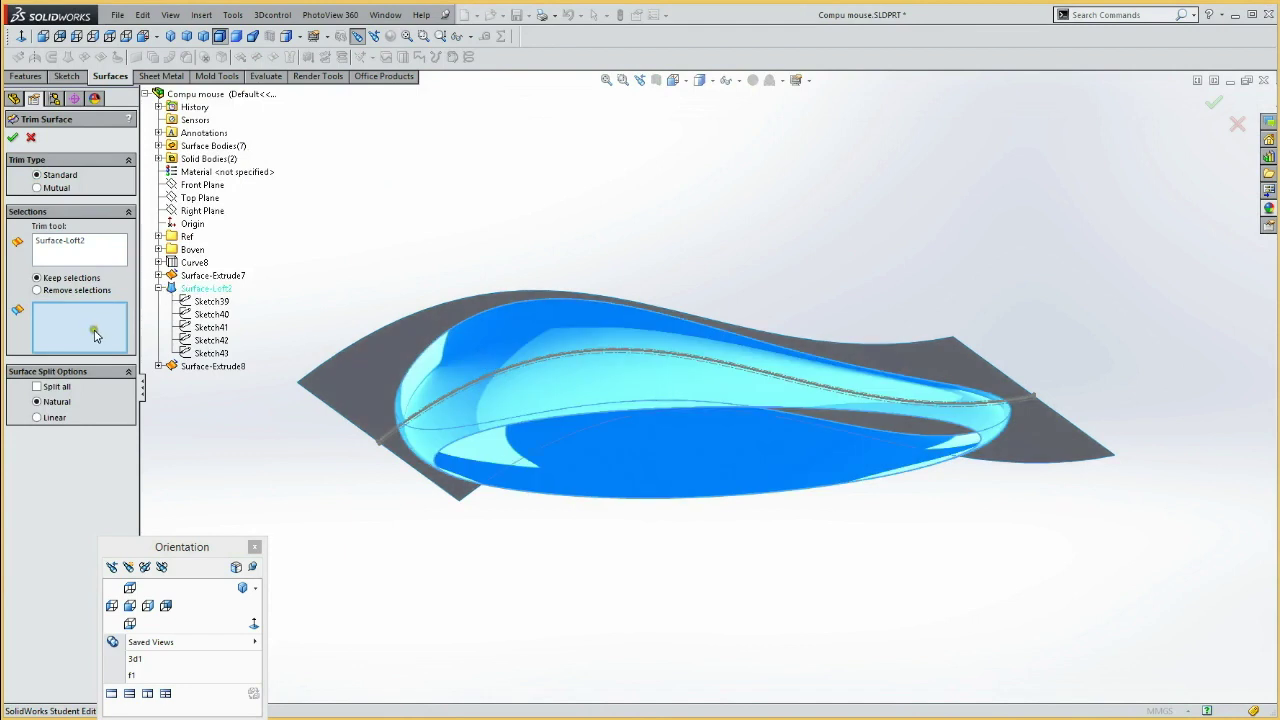
pyautogui.click(38, 290)
pyautogui.click(368, 374)
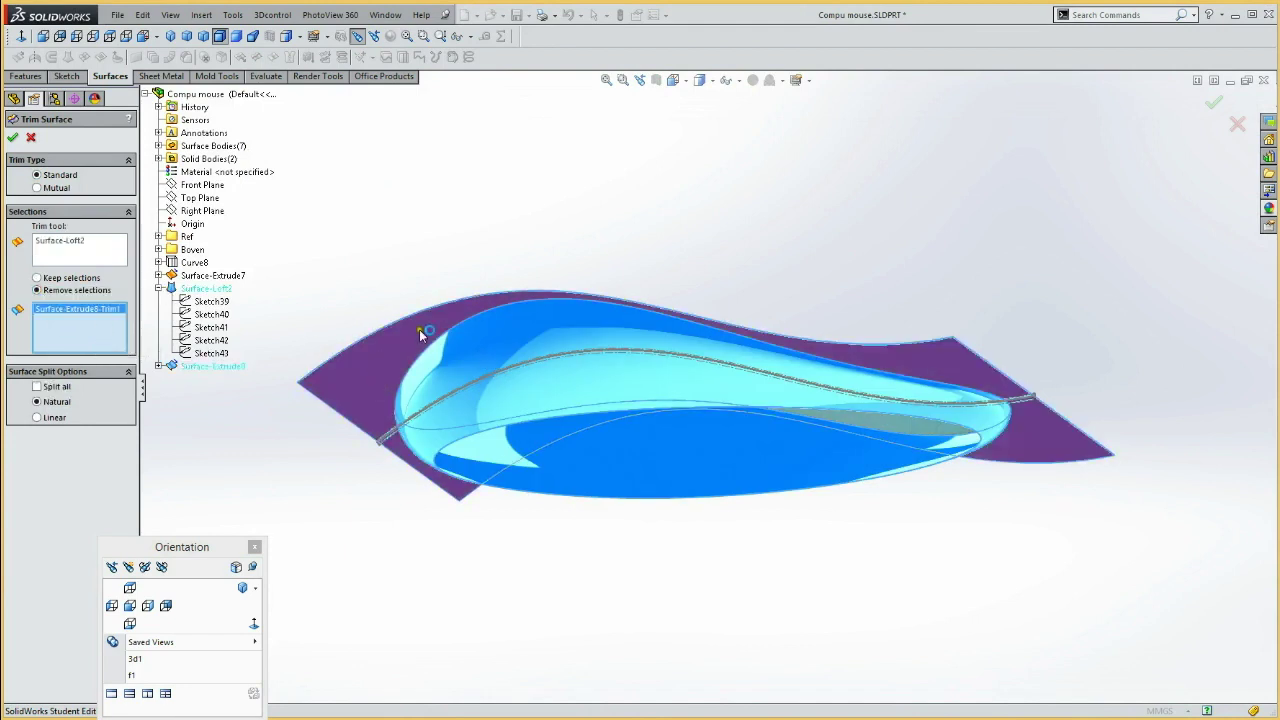
pyautogui.click(12, 139)
pyautogui.moveTo(420, 186)
pyautogui.mouseDown(button='middle')
pyautogui.moveTo(363, 403)
pyautogui.moveTo(452, 240)
pyautogui.moveTo(510, 246)
pyautogui.moveTo(556, 291)
pyautogui.moveTo(431, 154)
pyautogui.mouseUp(button='middle')
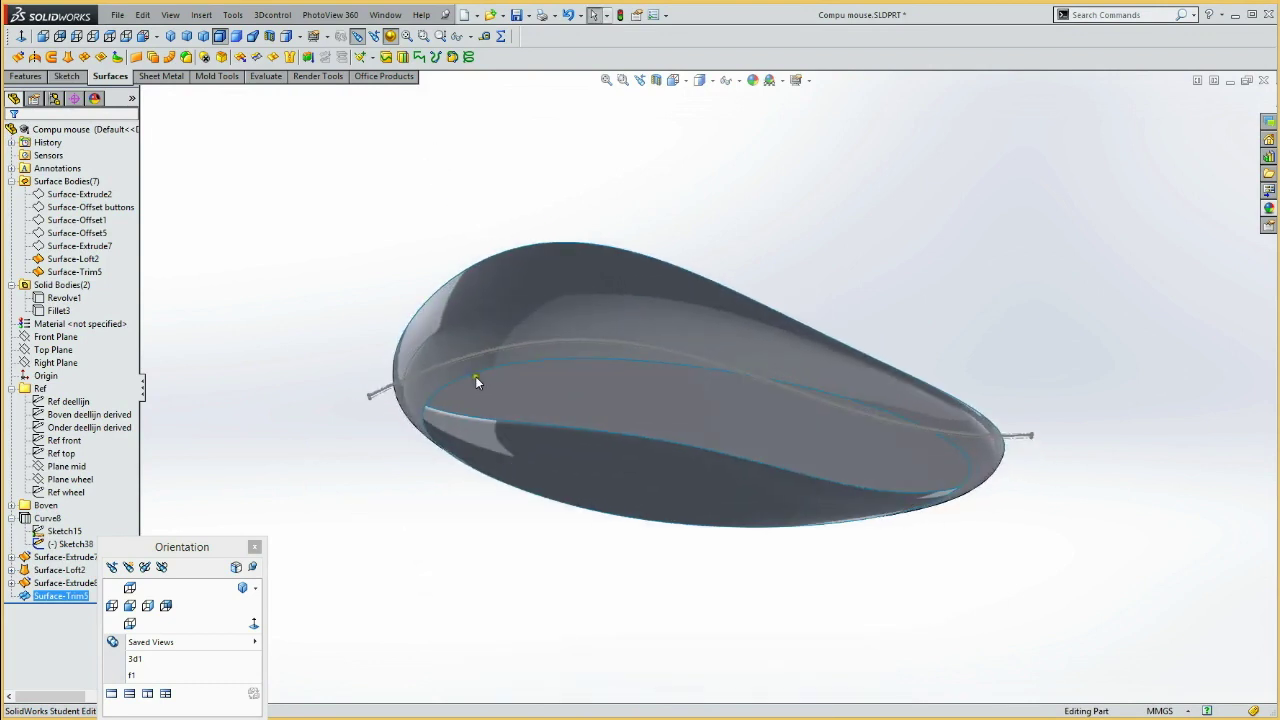
# Close the body's open bottom edge loop with a planar surface, Surface-Plane1.
pyautogui.click(366, 453)
pyautogui.click(428, 415)
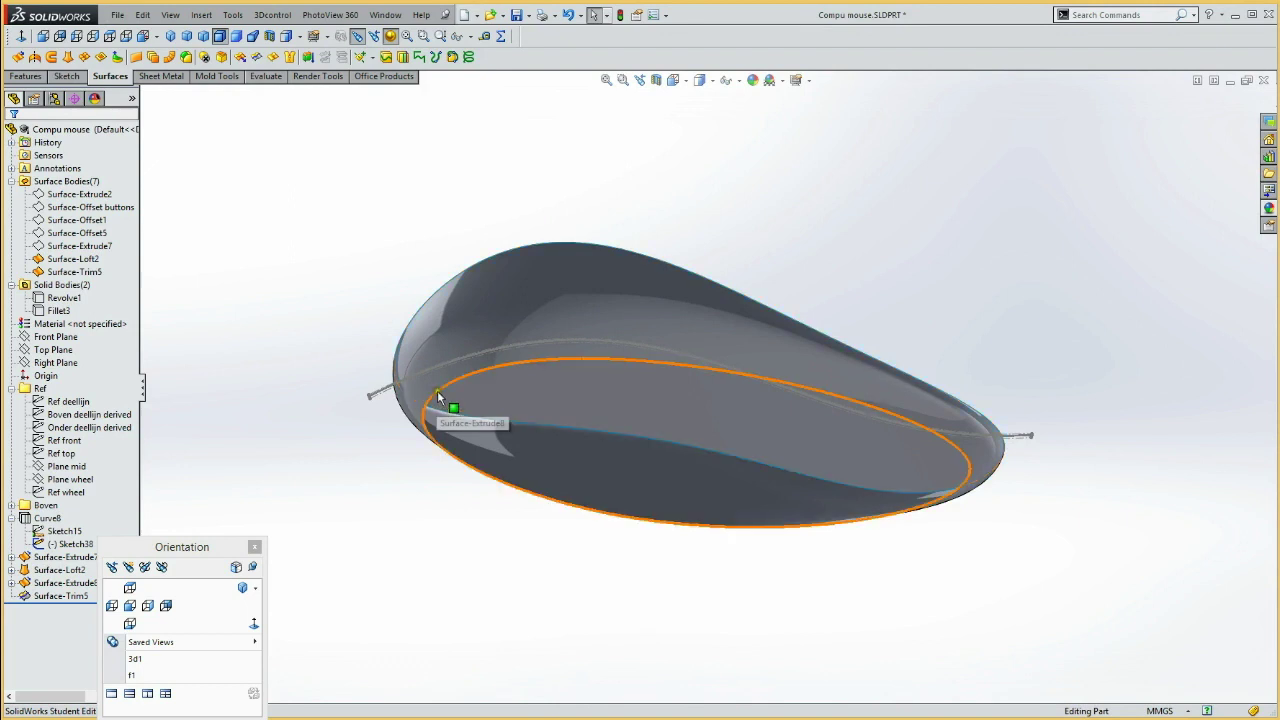
pyautogui.click(440, 400)
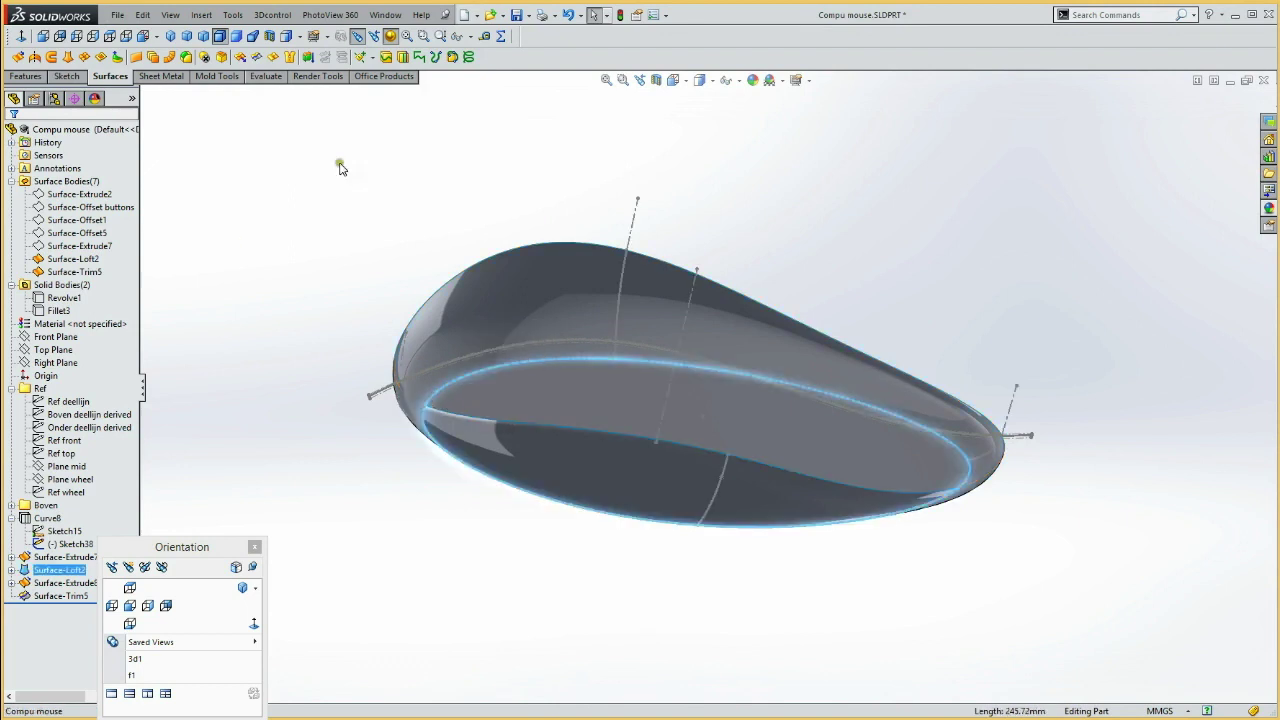
pyautogui.click(136, 57)
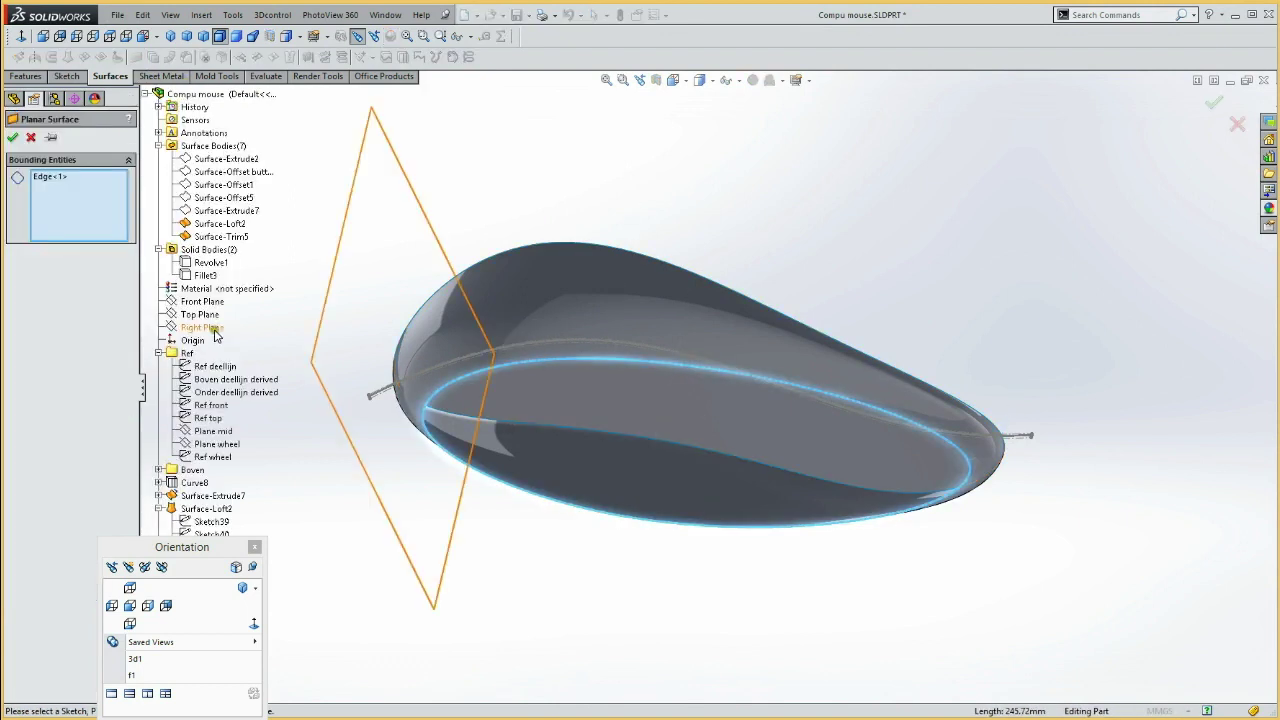
pyautogui.click(11, 138)
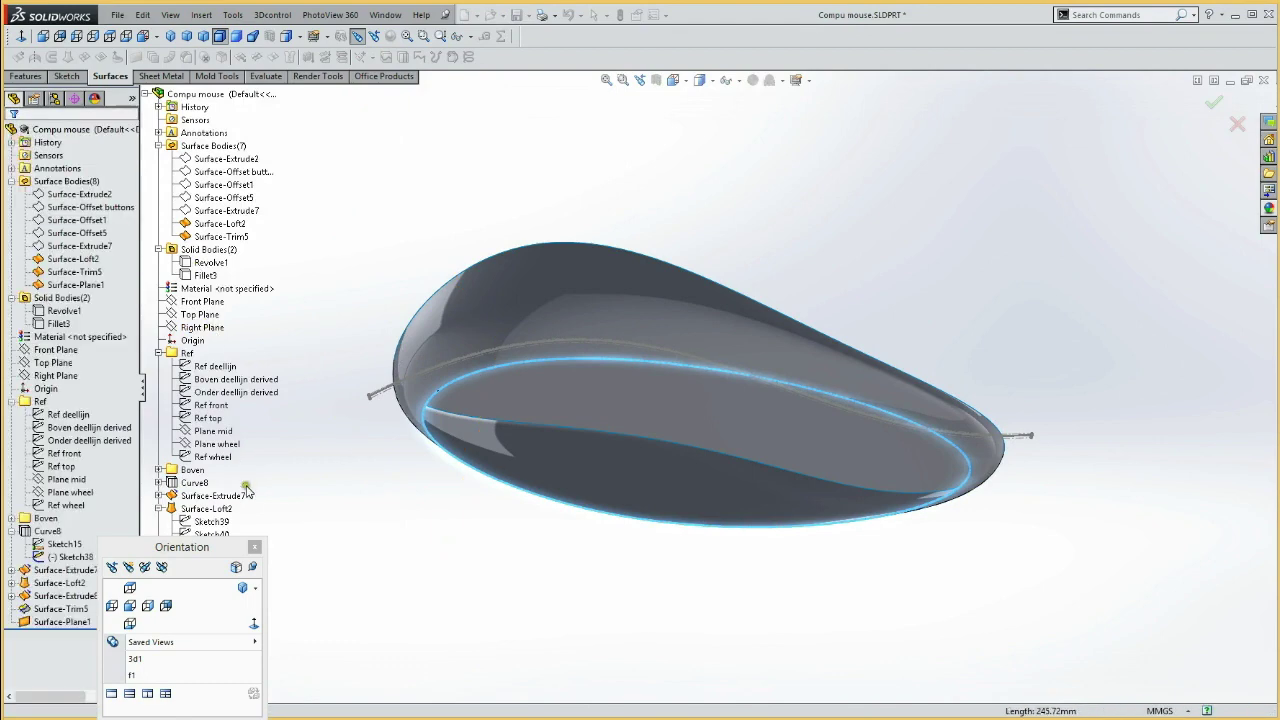
pyautogui.moveTo(277, 273)
pyautogui.mouseDown(button='middle')
pyautogui.moveTo(223, 409)
pyautogui.moveTo(206, 306)
pyautogui.moveTo(323, 340)
pyautogui.moveTo(350, 372)
pyautogui.moveTo(334, 337)
pyautogui.moveTo(294, 363)
pyautogui.mouseUp(button='middle')
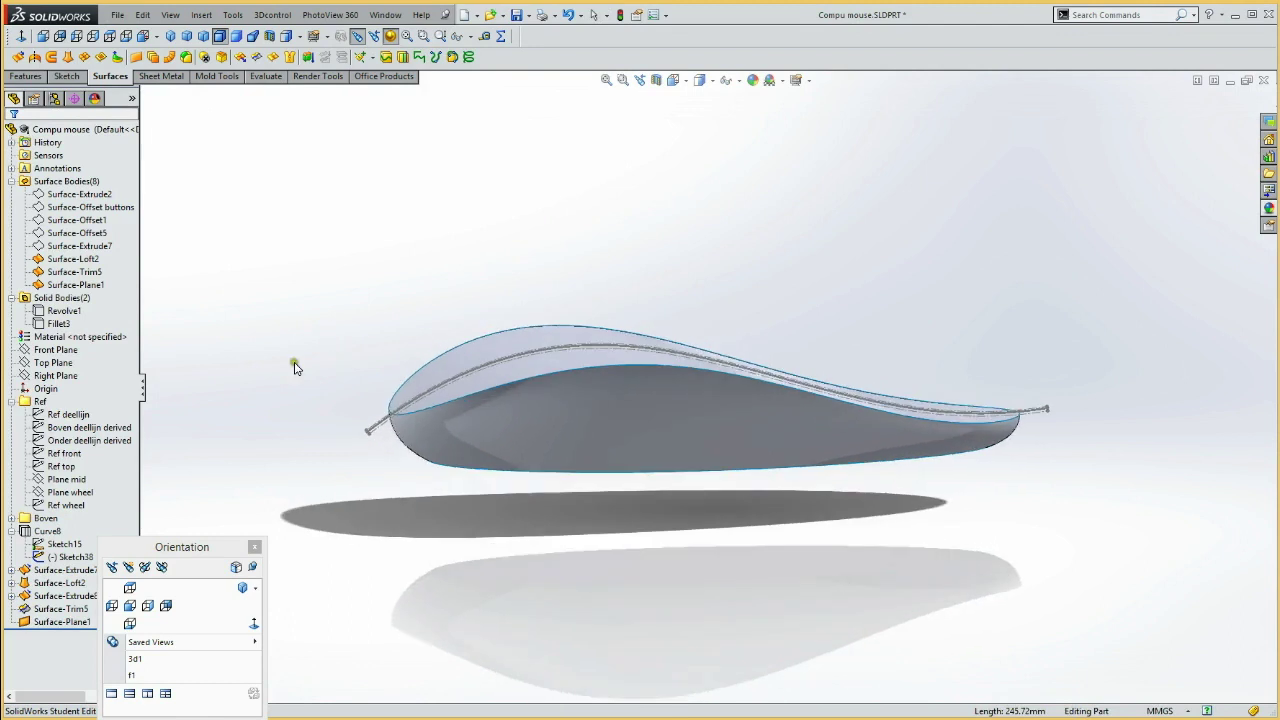
pyautogui.click(74, 259)
# Knit Surface-Loft2, Surface-Plane1 and Surface-Trim5 into the closed solid Surface-Knit2.
pyautogui.keyDown('ctrl'); pyautogui.click(69, 286); pyautogui.keyUp('ctrl')
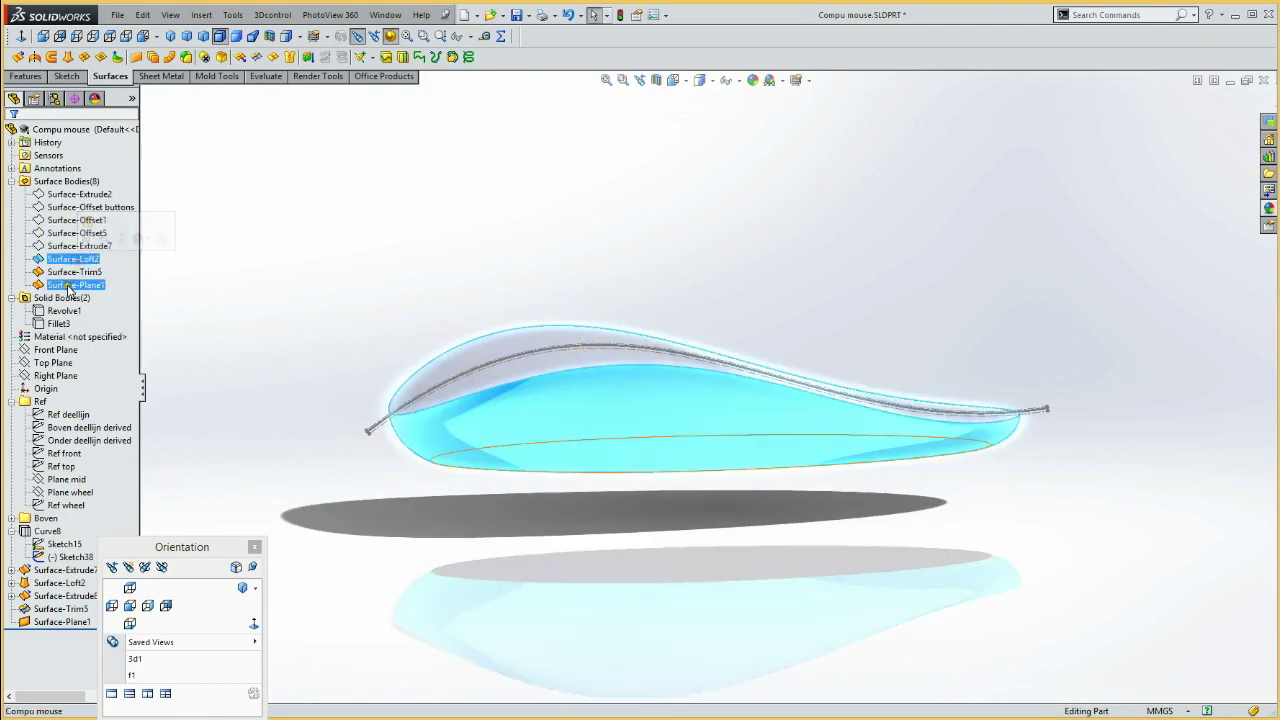
pyautogui.keyDown('ctrl'); pyautogui.click(74, 272); pyautogui.keyUp('ctrl')
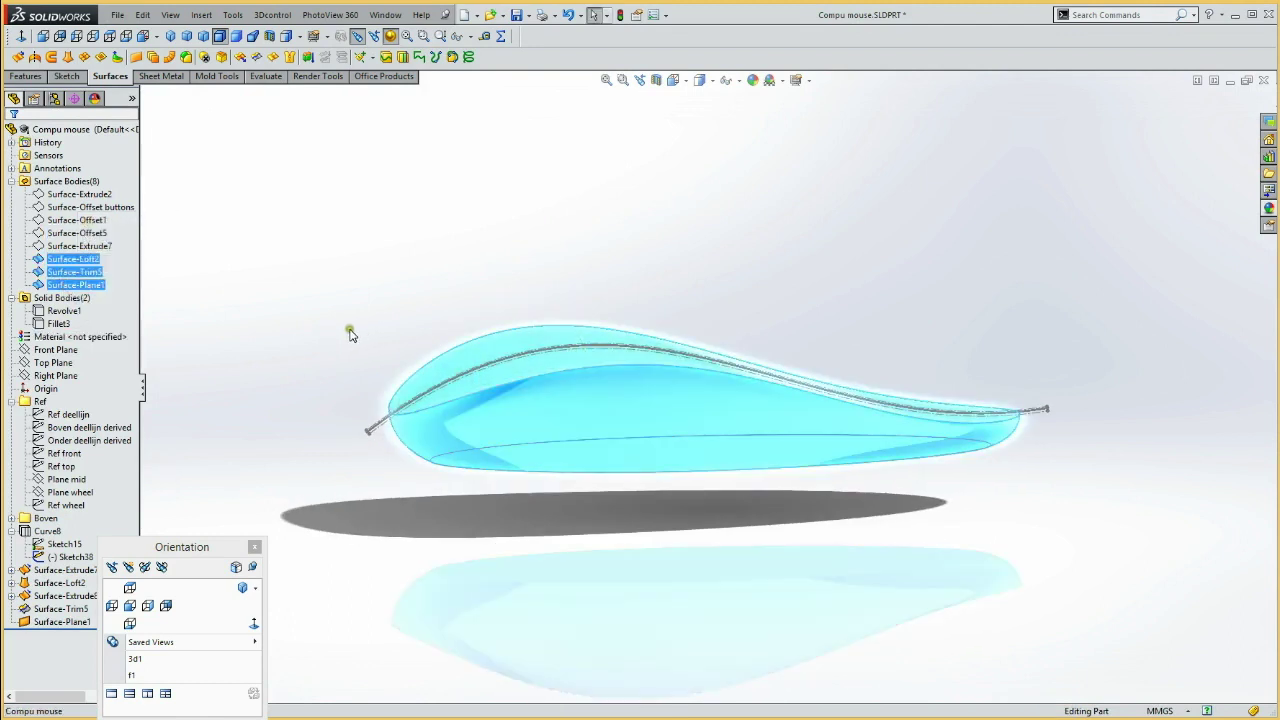
pyautogui.click(289, 59)
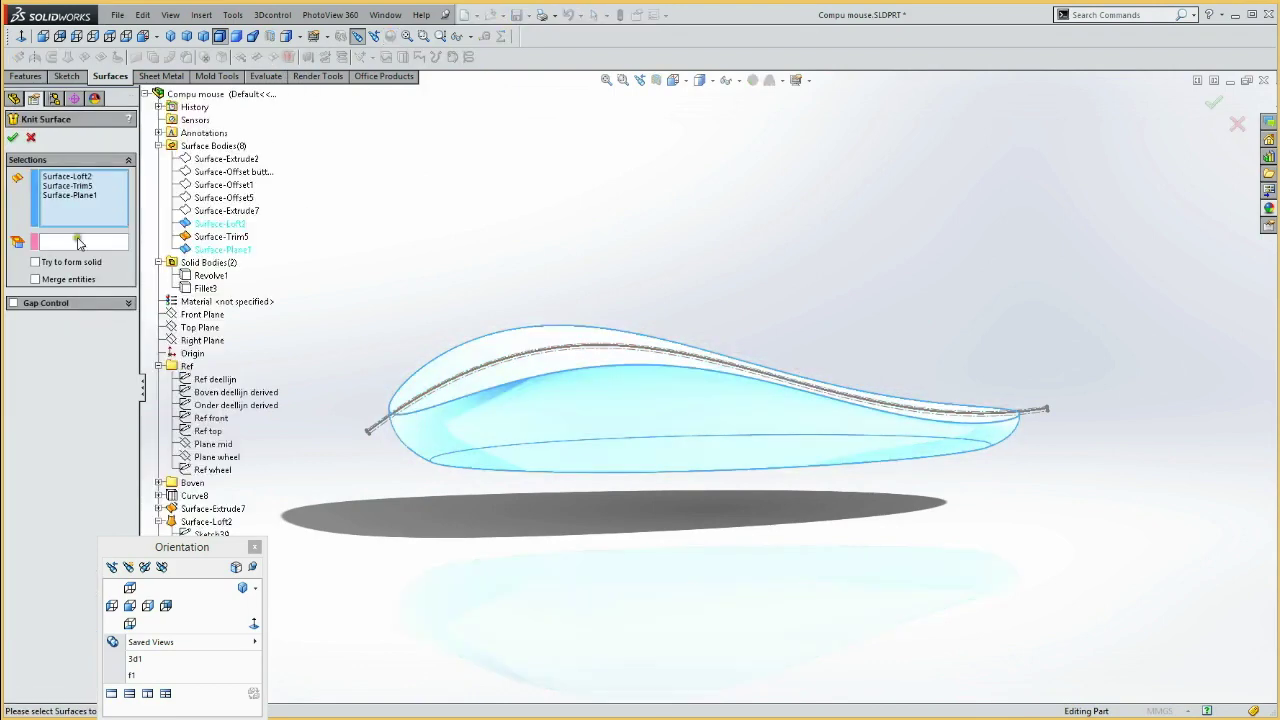
pyautogui.click(12, 138)
pyautogui.moveTo(372, 227); pyautogui.dragTo(343, 291, button='middle')
pyautogui.click(537, 314)
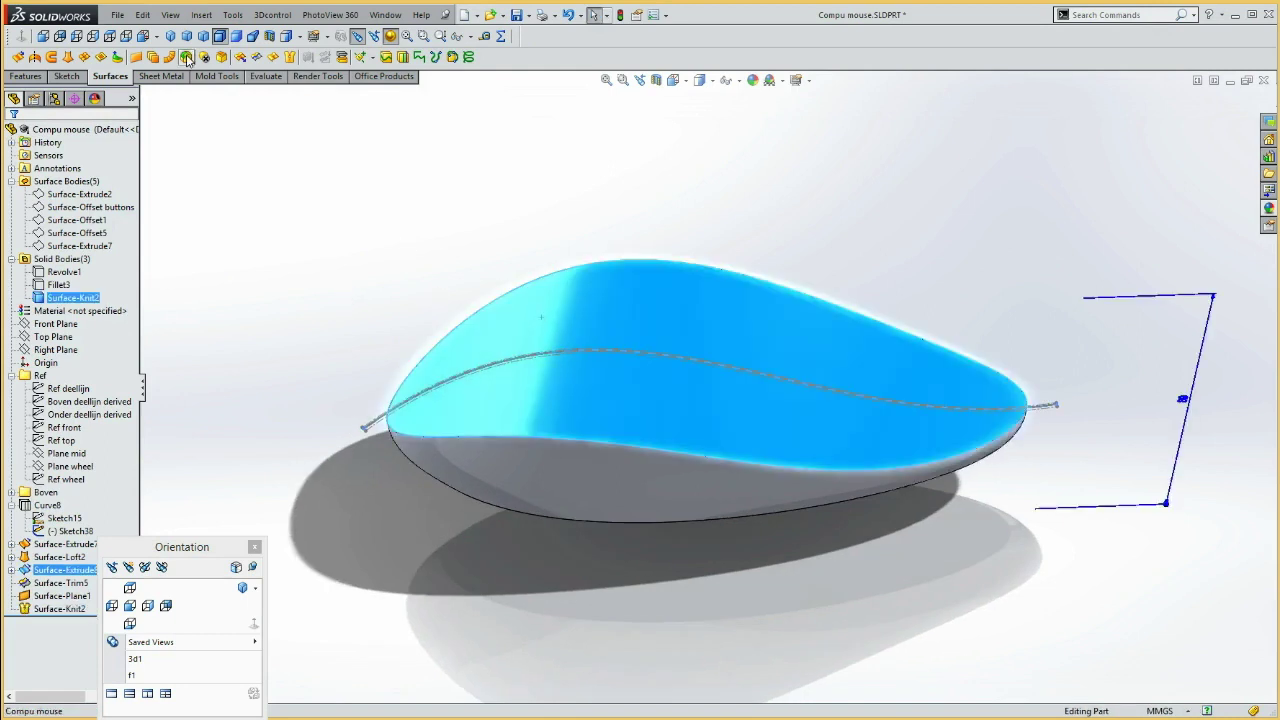
pyautogui.click(28, 80)
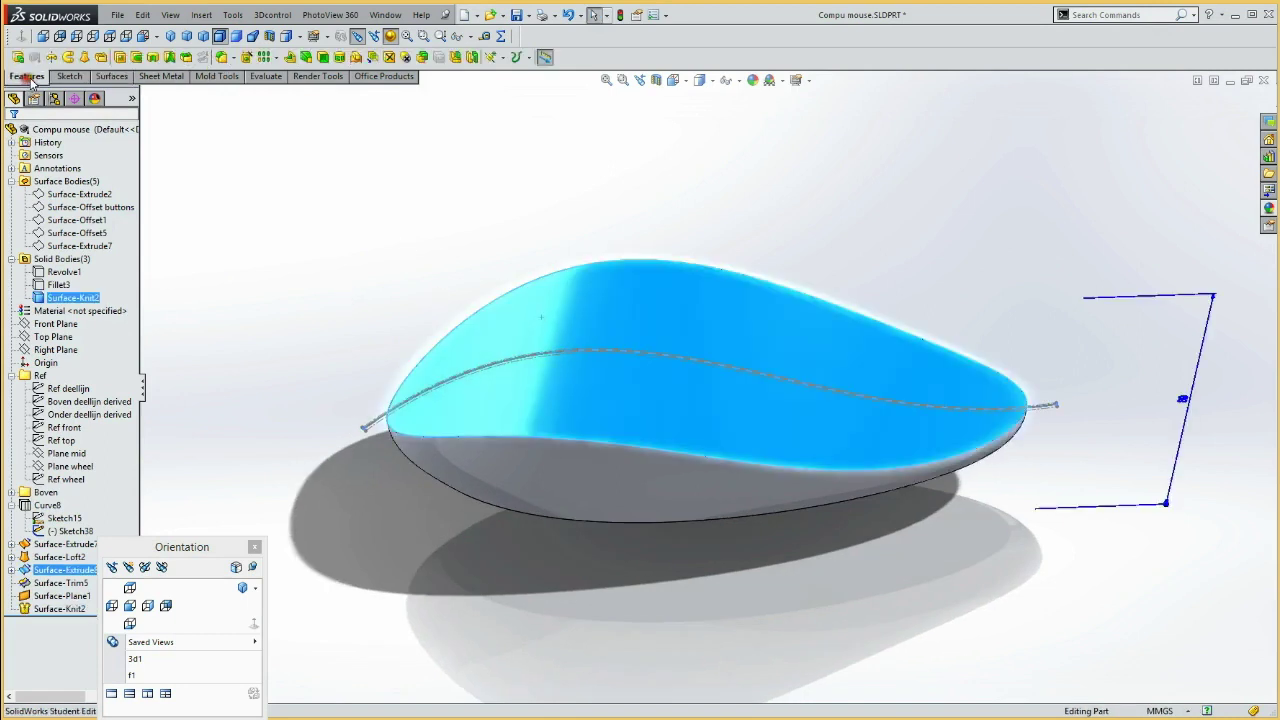
# Shell the mouse body to 2.00mm walls, removing its top face.
pyautogui.click(337, 59)
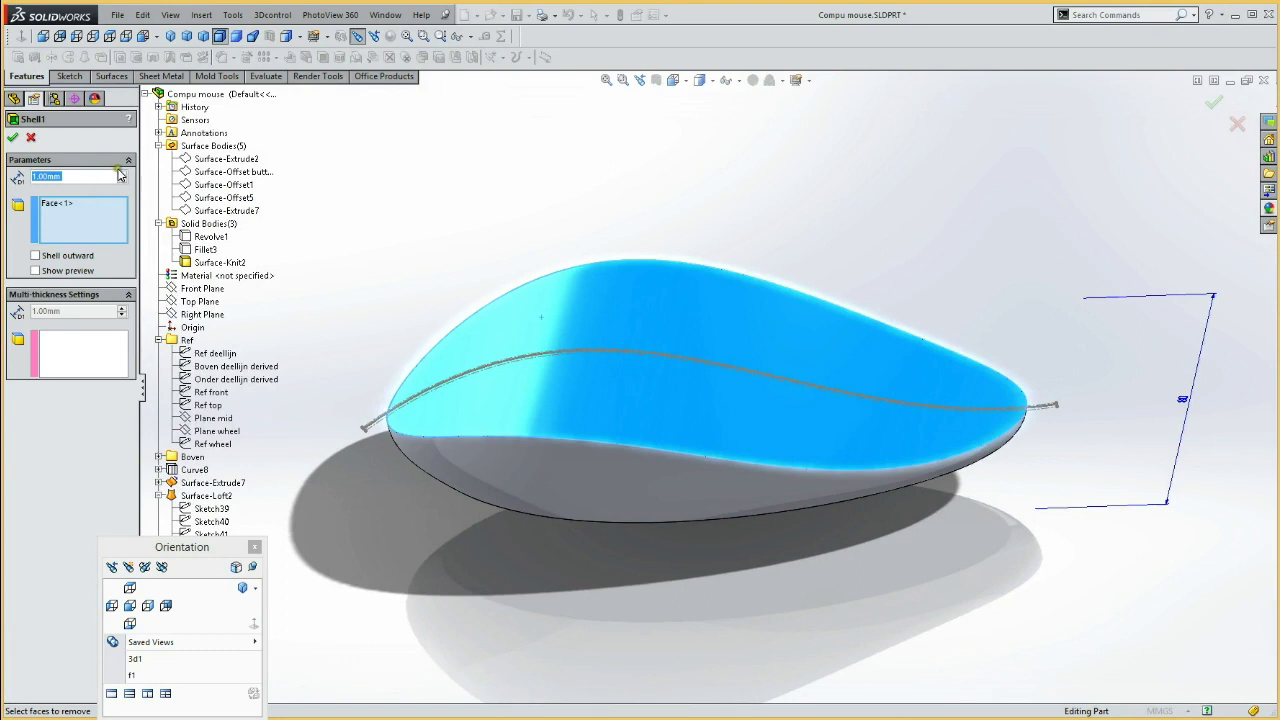
pyautogui.click(121, 172)
pyautogui.click(11, 138)
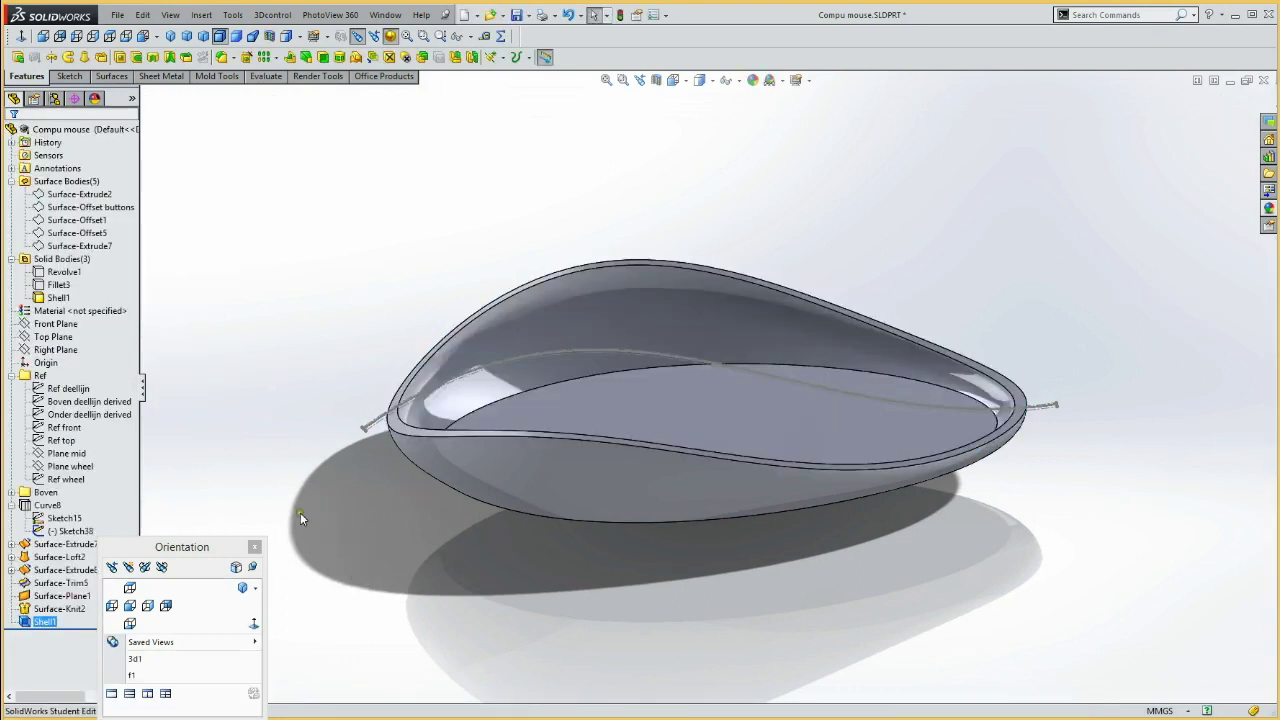
pyautogui.click(68, 531)
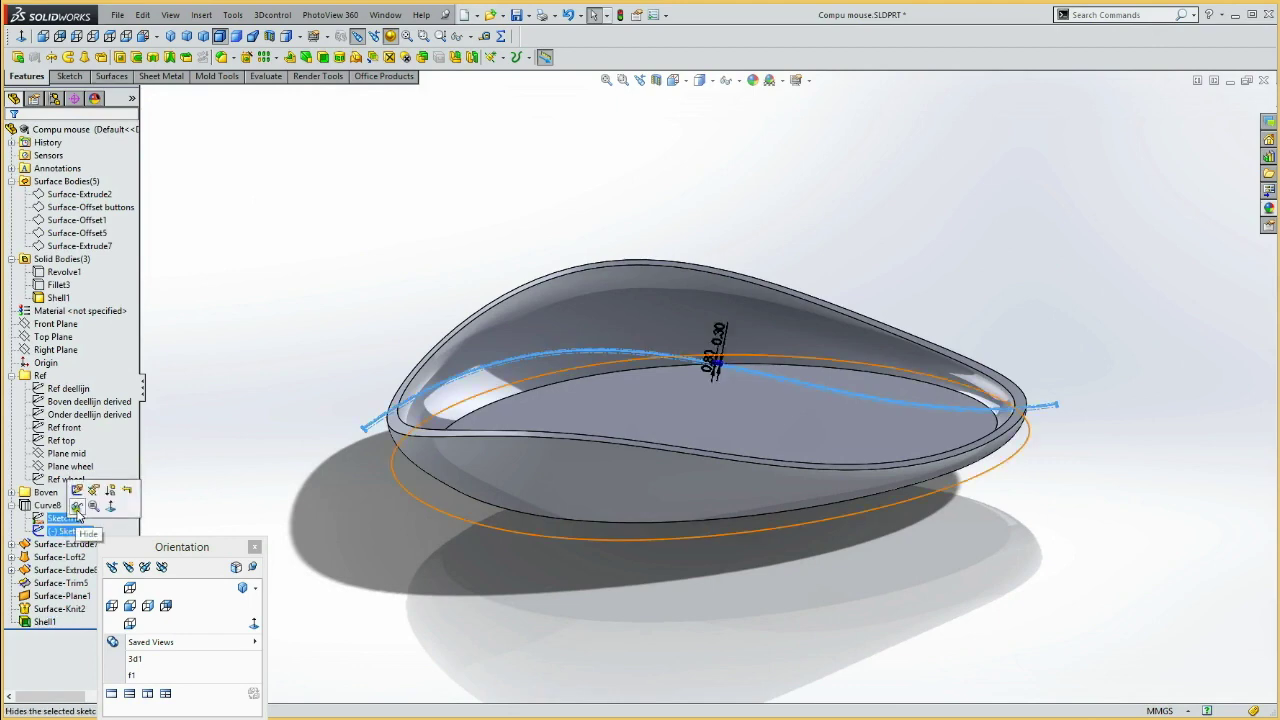
# Hide Sketch38 and expand the Boven folder to list its features.
pyautogui.click(77, 505)
pyautogui.moveTo(243, 423)
pyautogui.mouseDown(button='middle')
pyautogui.moveTo(277, 341)
pyautogui.moveTo(231, 408)
pyautogui.moveTo(183, 425)
pyautogui.moveTo(243, 354)
pyautogui.moveTo(235, 433)
pyautogui.mouseUp(button='middle')
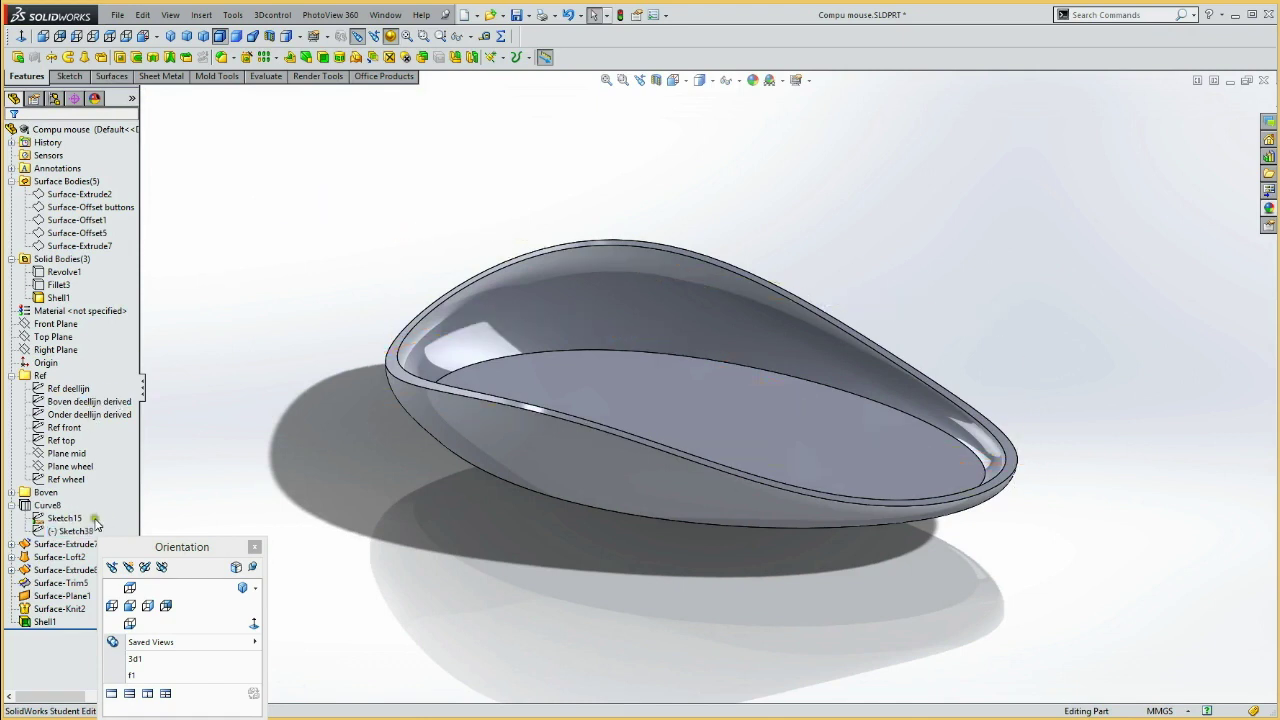
pyautogui.click(11, 493)
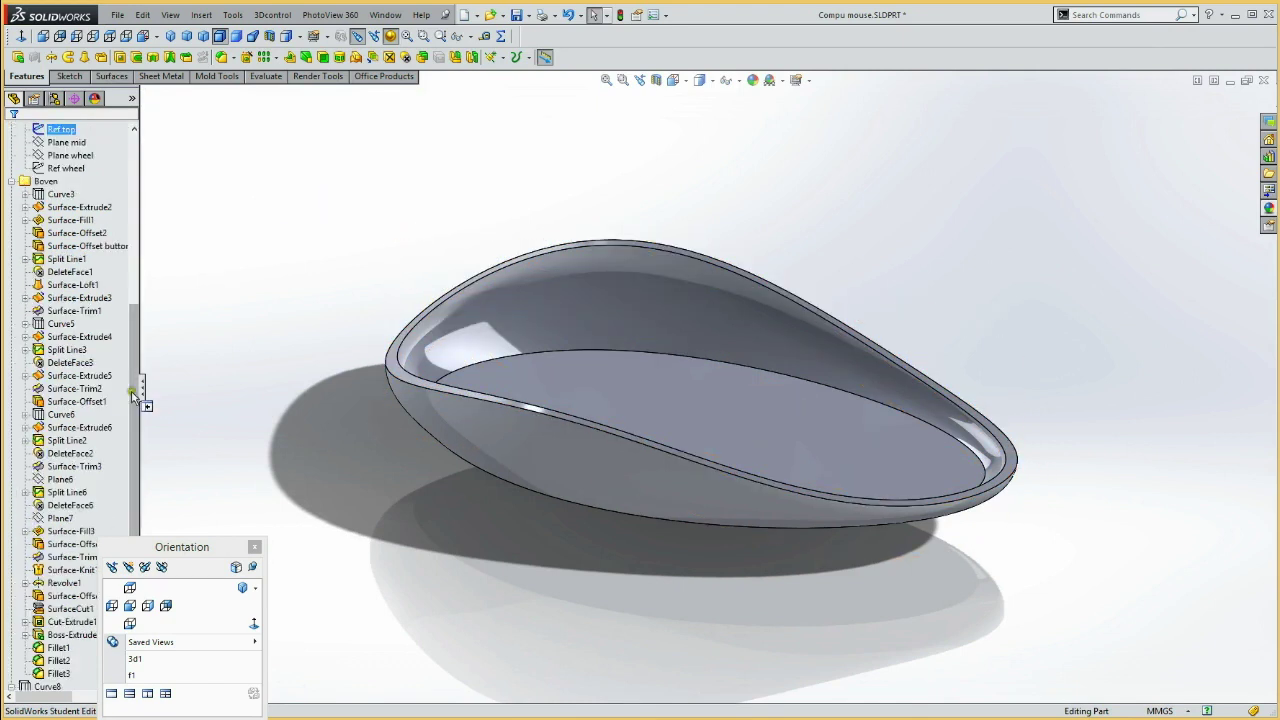
pyautogui.moveTo(160, 542); pyautogui.dragTo(236, 500)
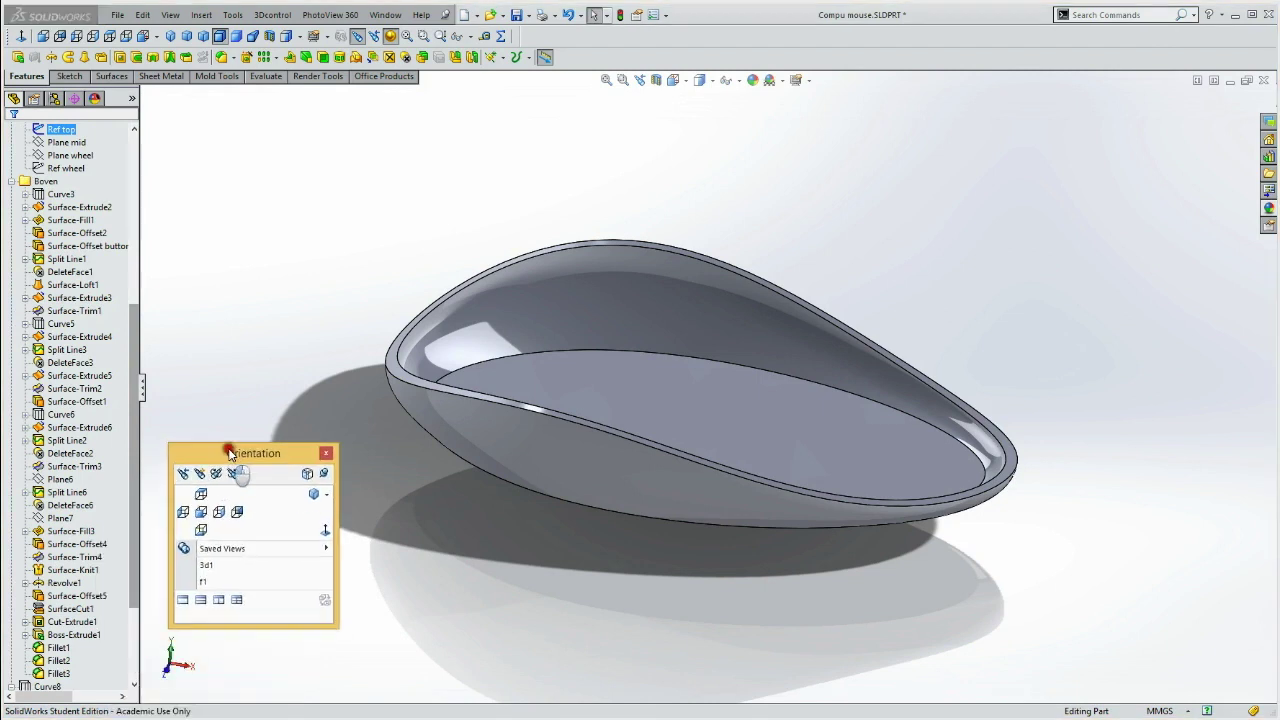
pyautogui.moveTo(138, 453); pyautogui.dragTo(145, 289)
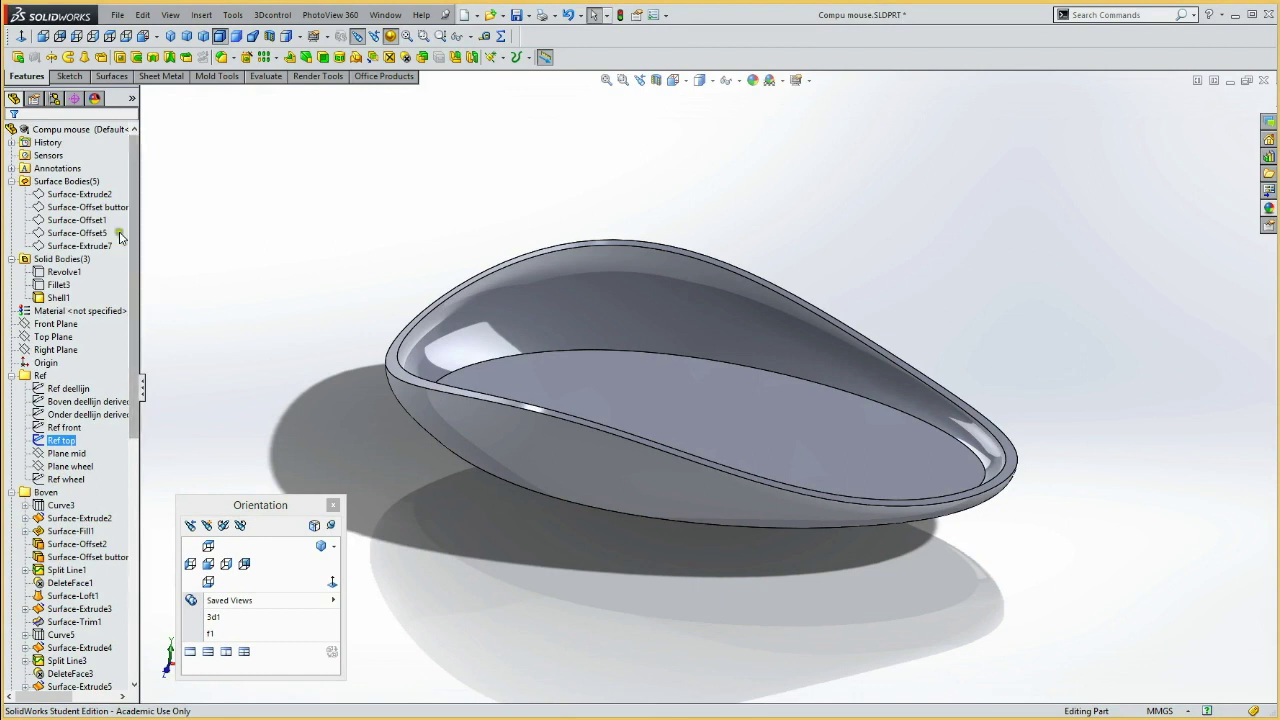
# Show Surface-Offset1 and rename it 'Surface-Offset lip-groove'.
pyautogui.click(88, 222)
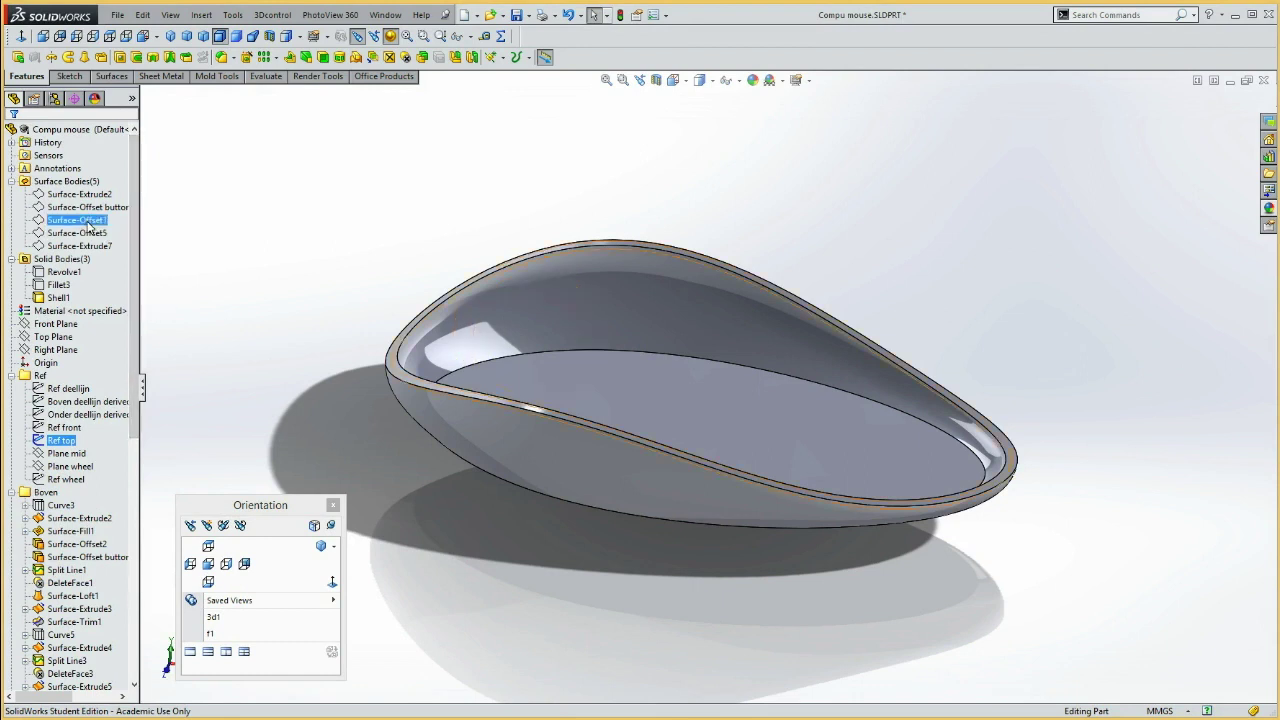
pyautogui.click(86, 224)
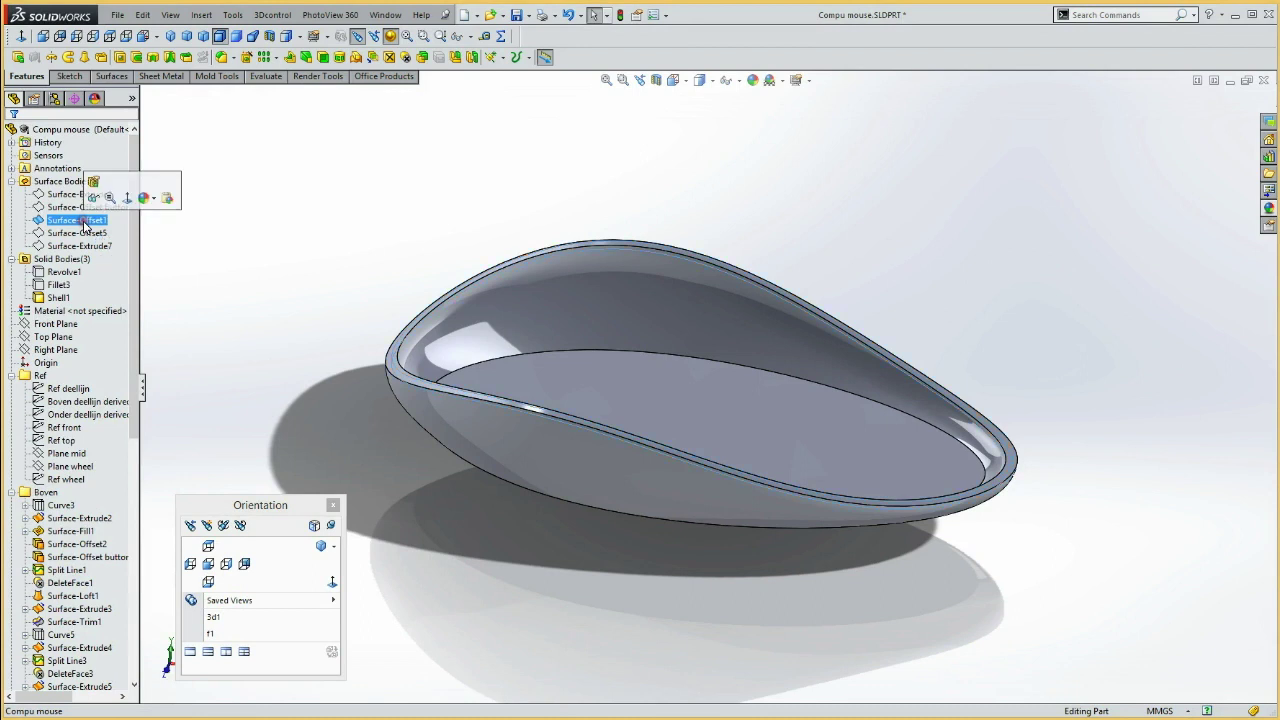
pyautogui.click(93, 197)
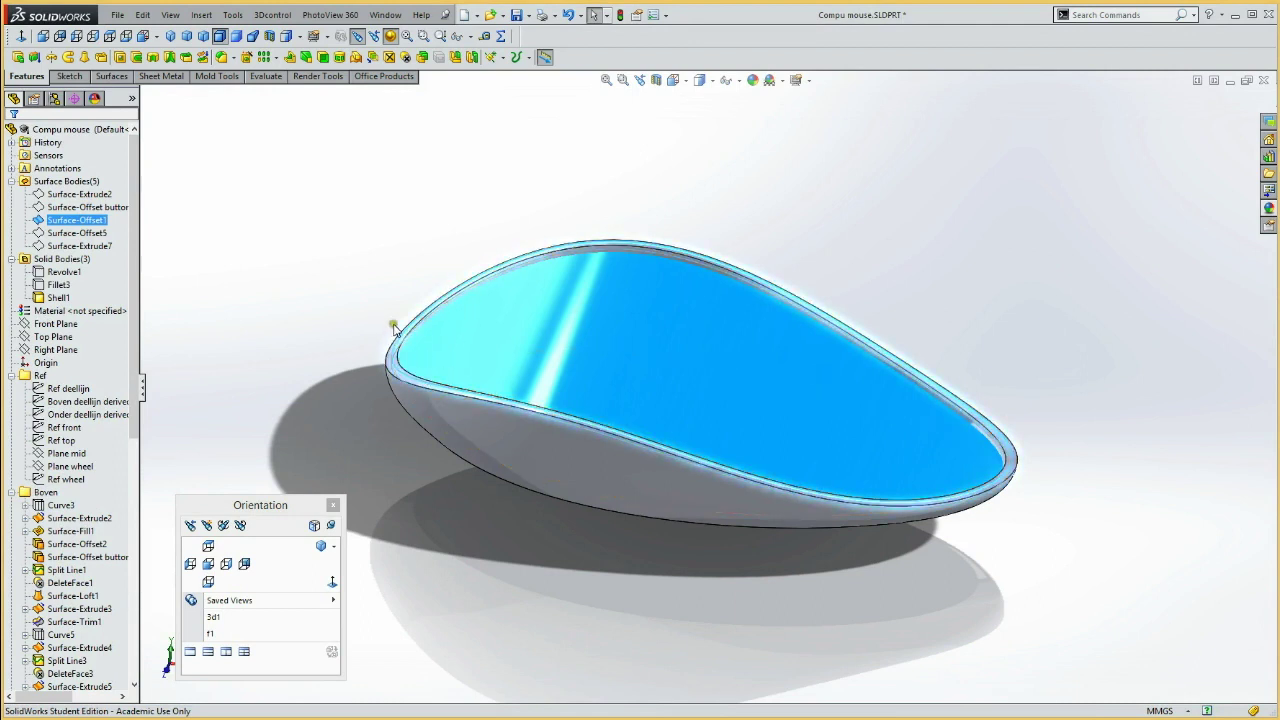
pyautogui.click(103, 221)
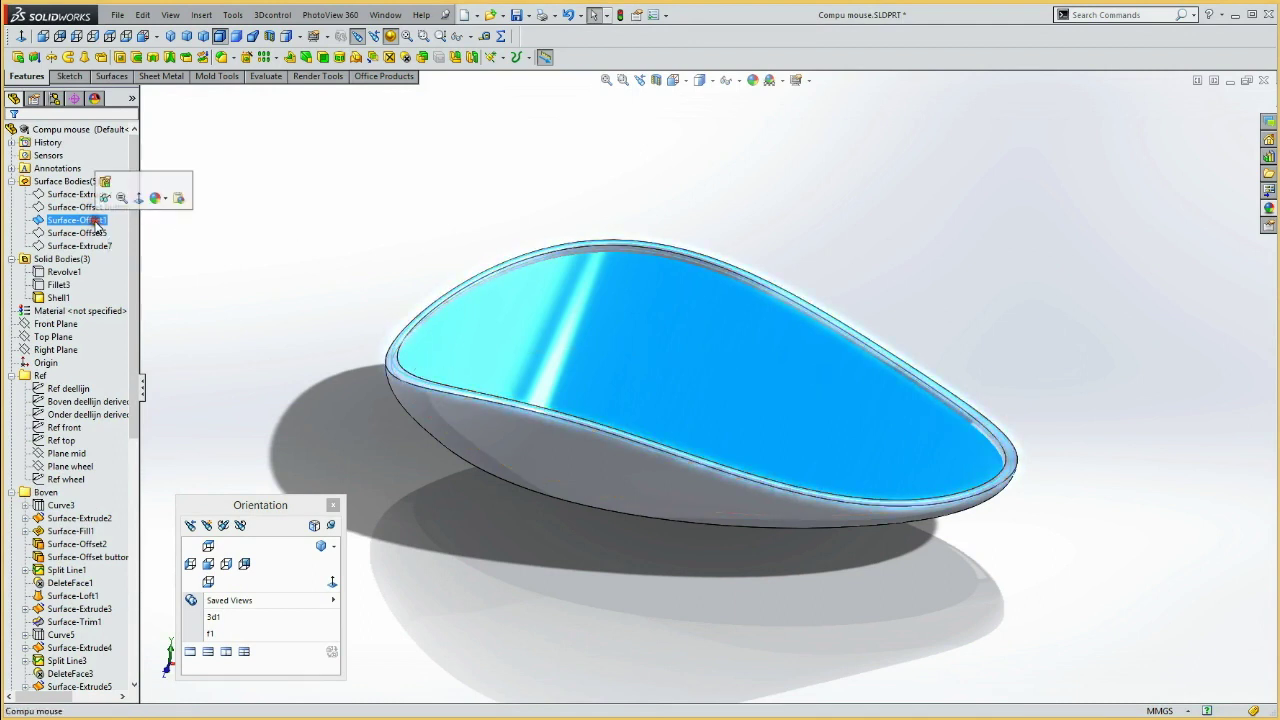
pyautogui.click(104, 219)
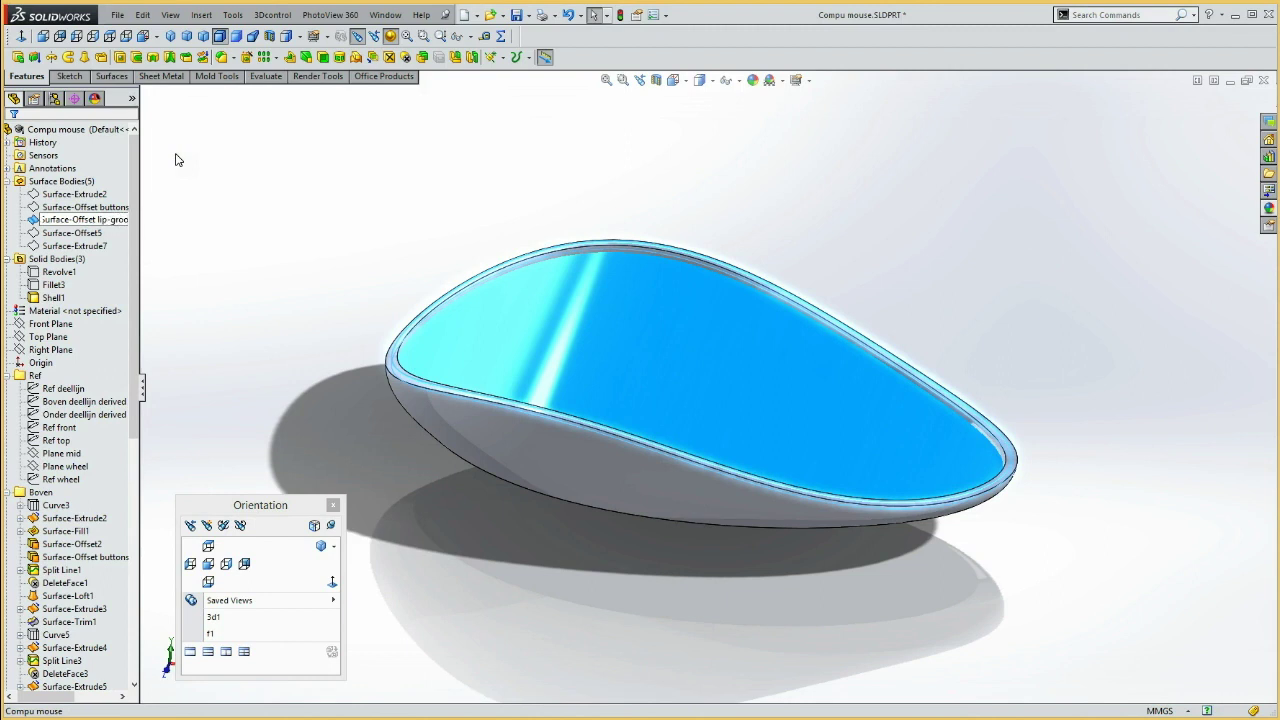
pyautogui.click(258, 181)
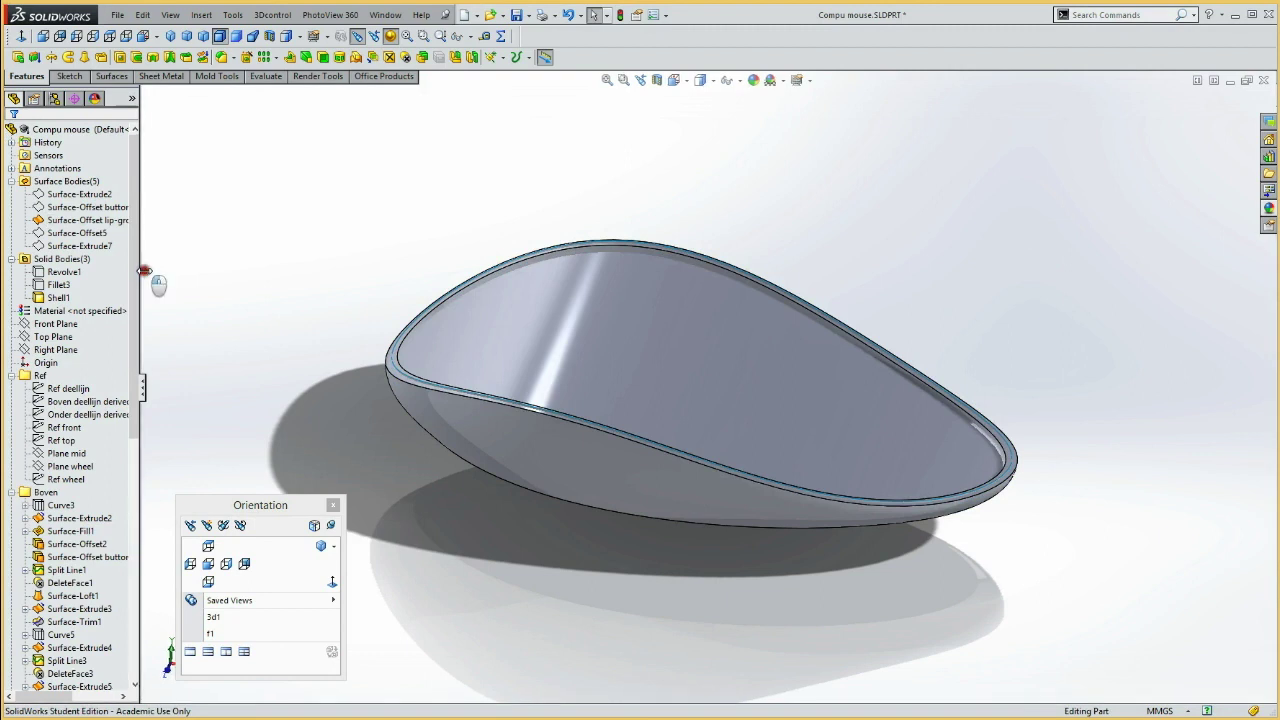
pyautogui.moveTo(140, 272); pyautogui.dragTo(193, 272)
pyautogui.click(104, 220)
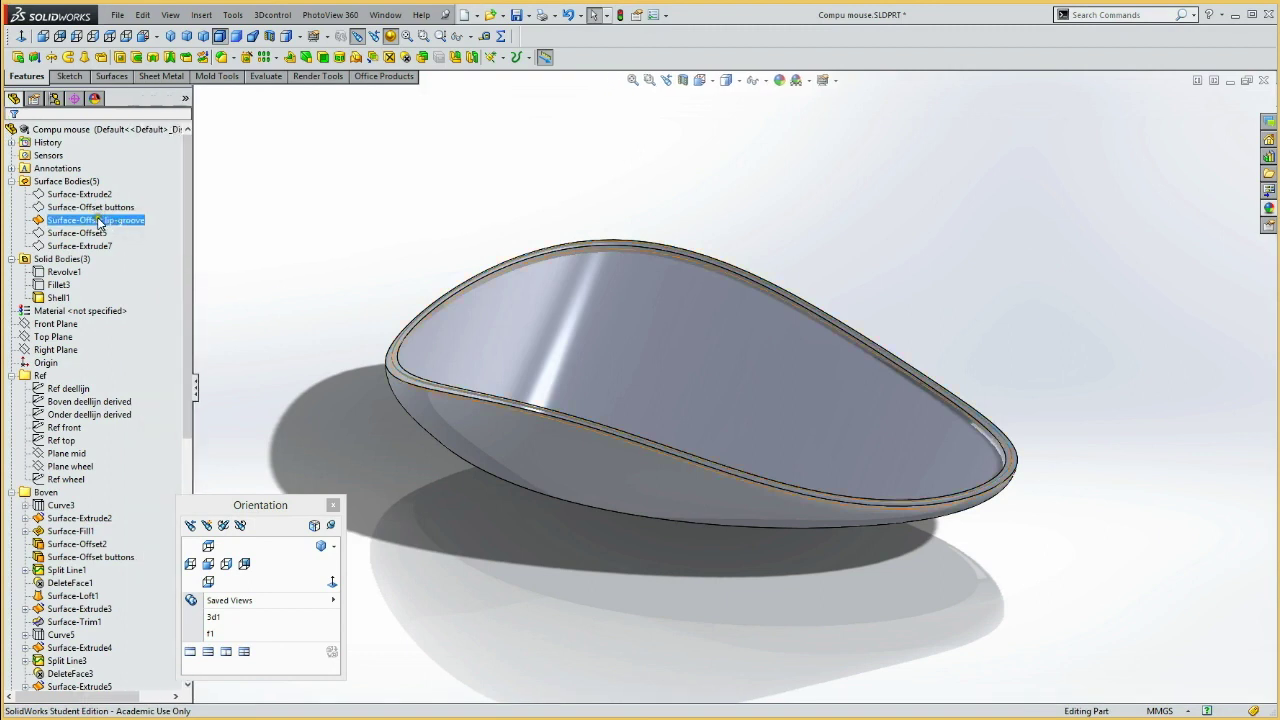
# Rename Surface-Offset3 to 'Surface-Offset wheel'.
pyautogui.click(97, 233)
pyautogui.click(101, 220)
pyautogui.click(103, 233)
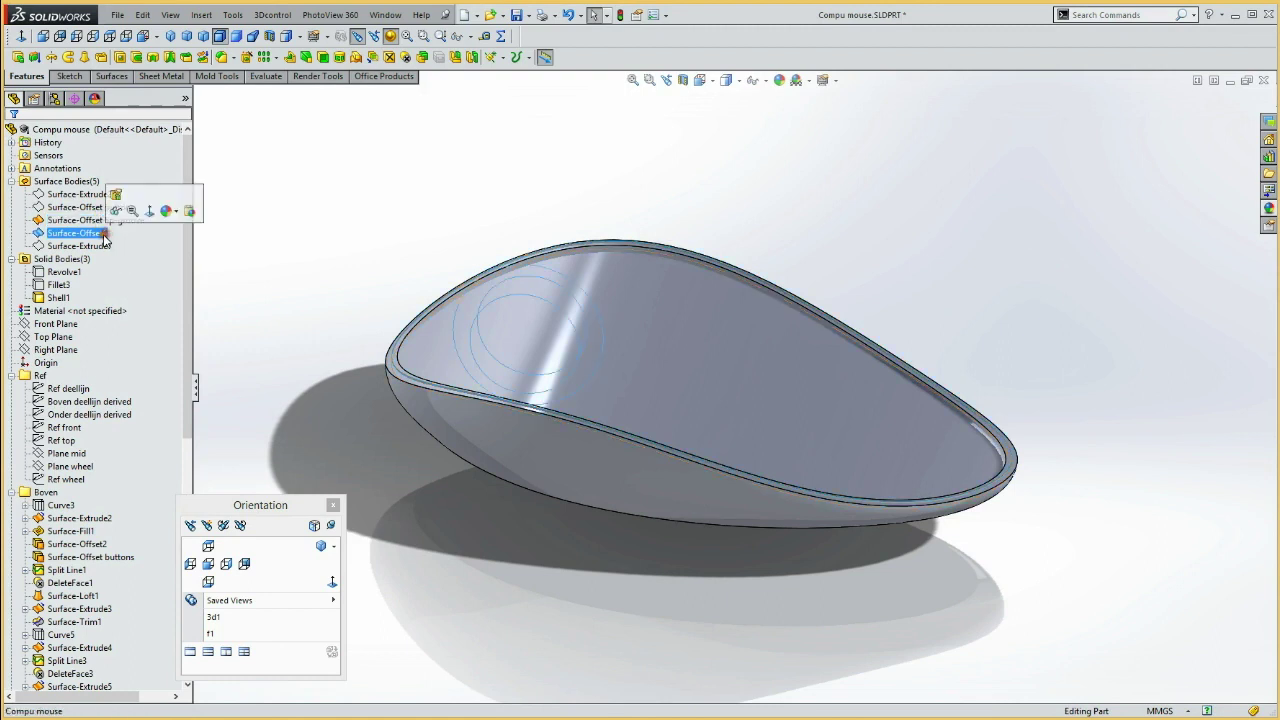
pyautogui.click(104, 234)
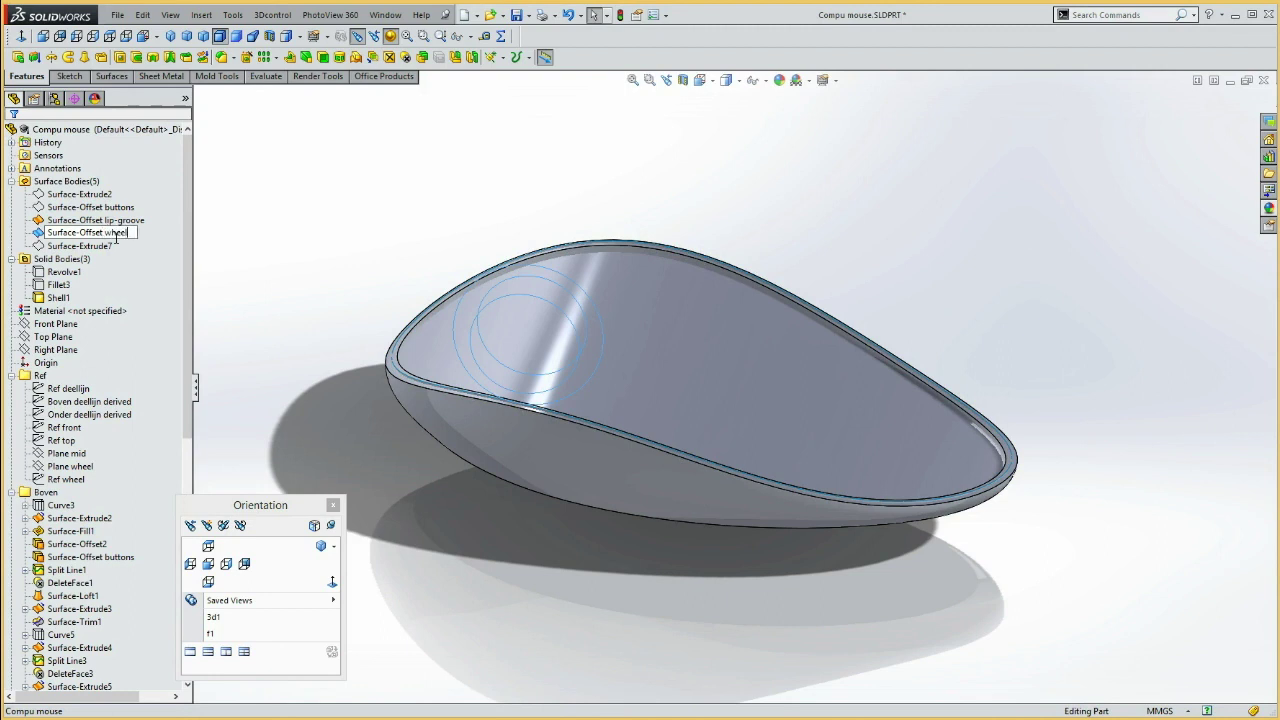
pyautogui.press('Return')
# Select Surface-Offset lip-groove and bring up the surface modelling tools.
pyautogui.click(110, 221)
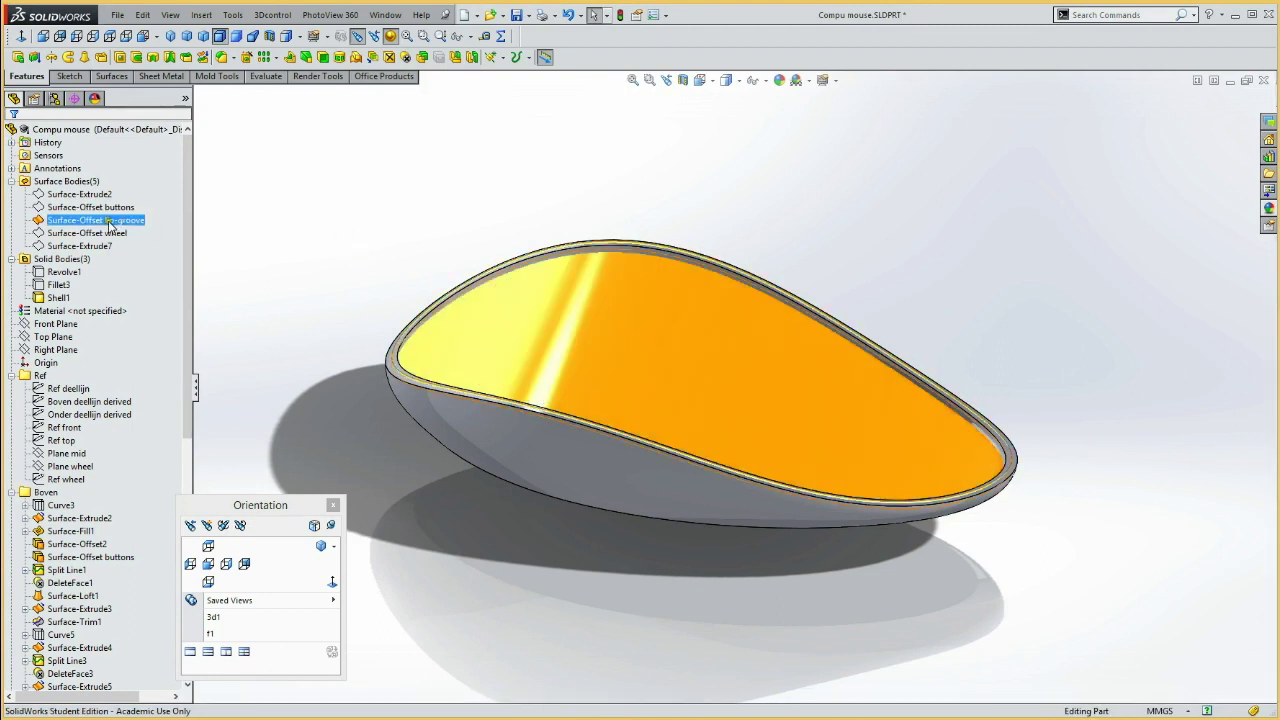
pyautogui.click(108, 222)
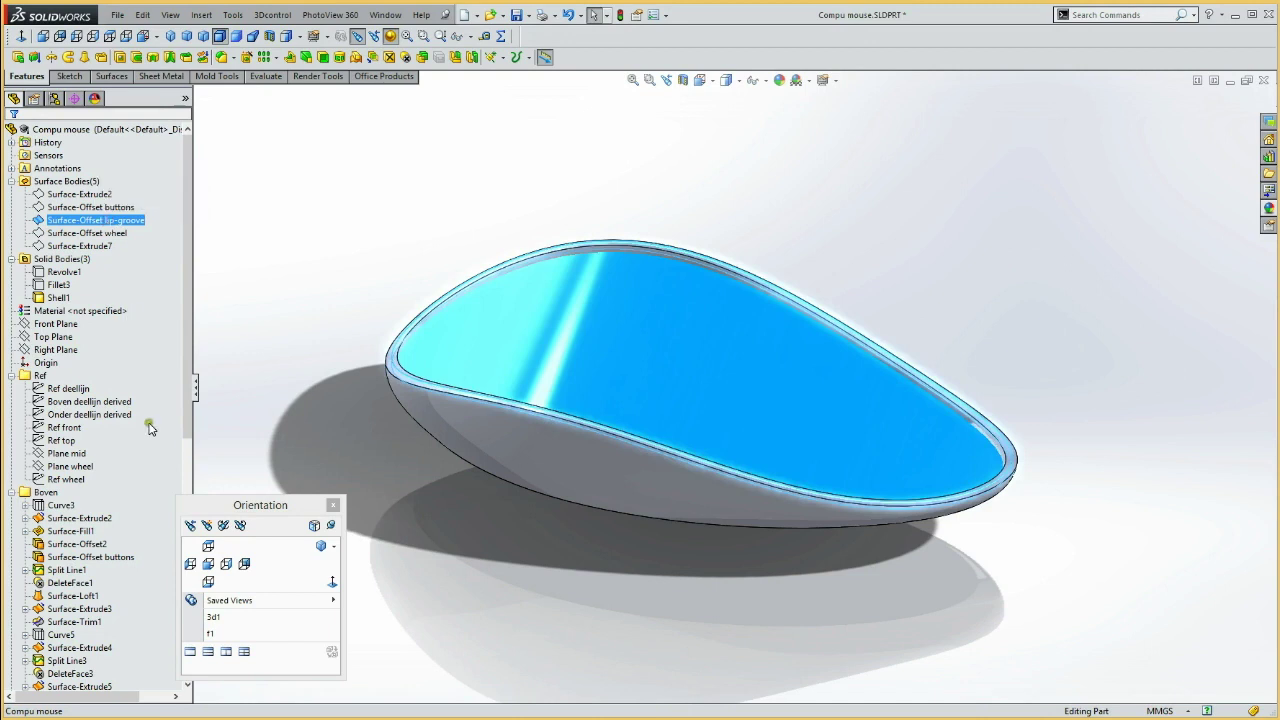
pyautogui.moveTo(194, 505); pyautogui.dragTo(252, 503)
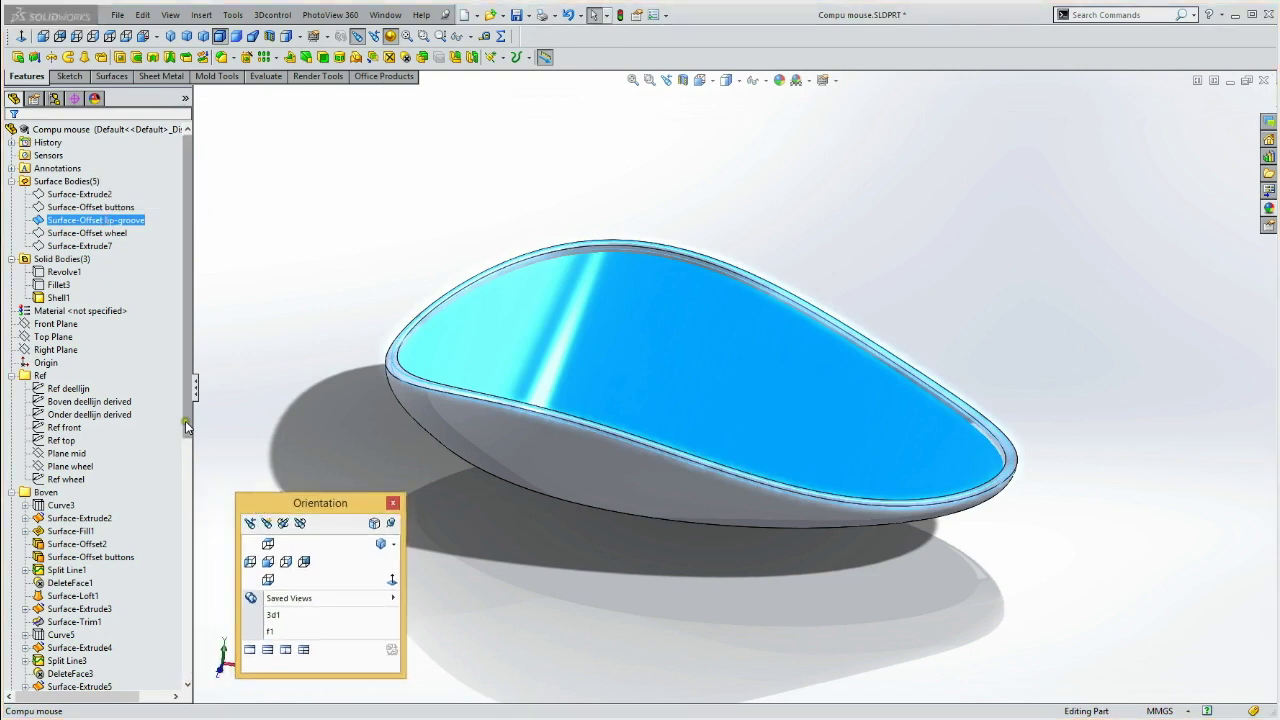
pyautogui.moveTo(185, 421); pyautogui.dragTo(185, 672)
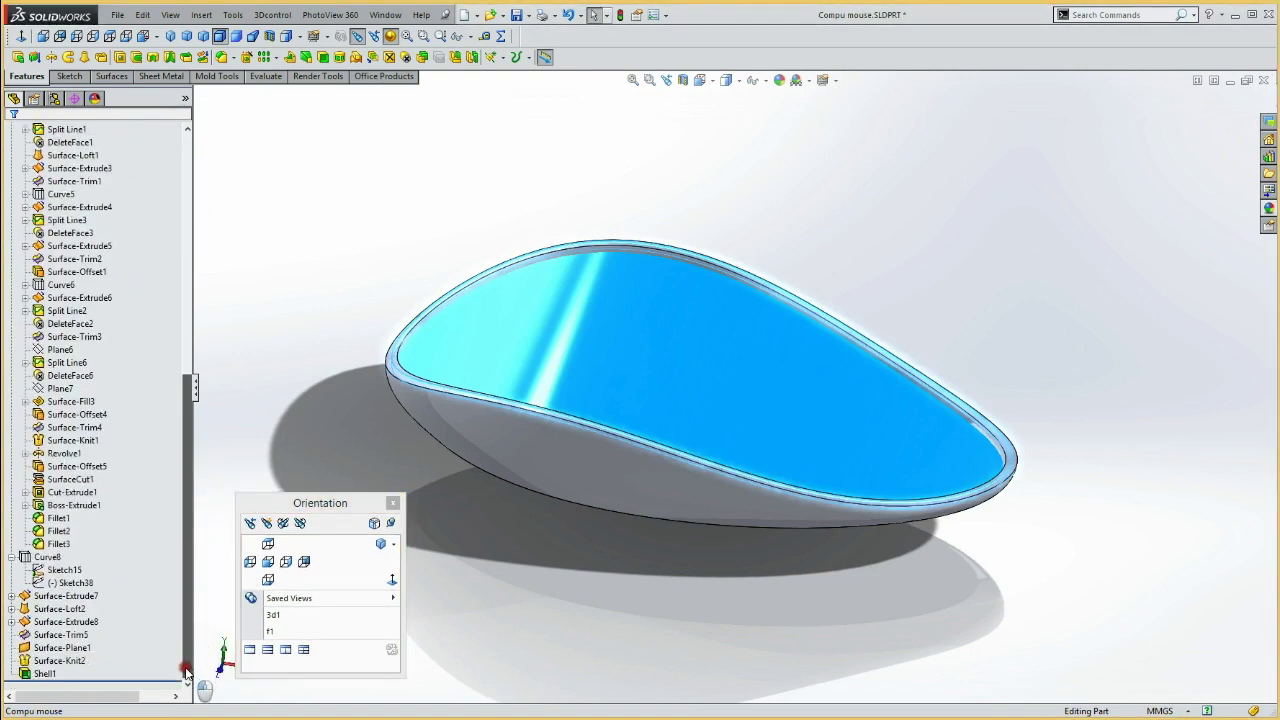
pyautogui.moveTo(185, 670); pyautogui.dragTo(197, 440)
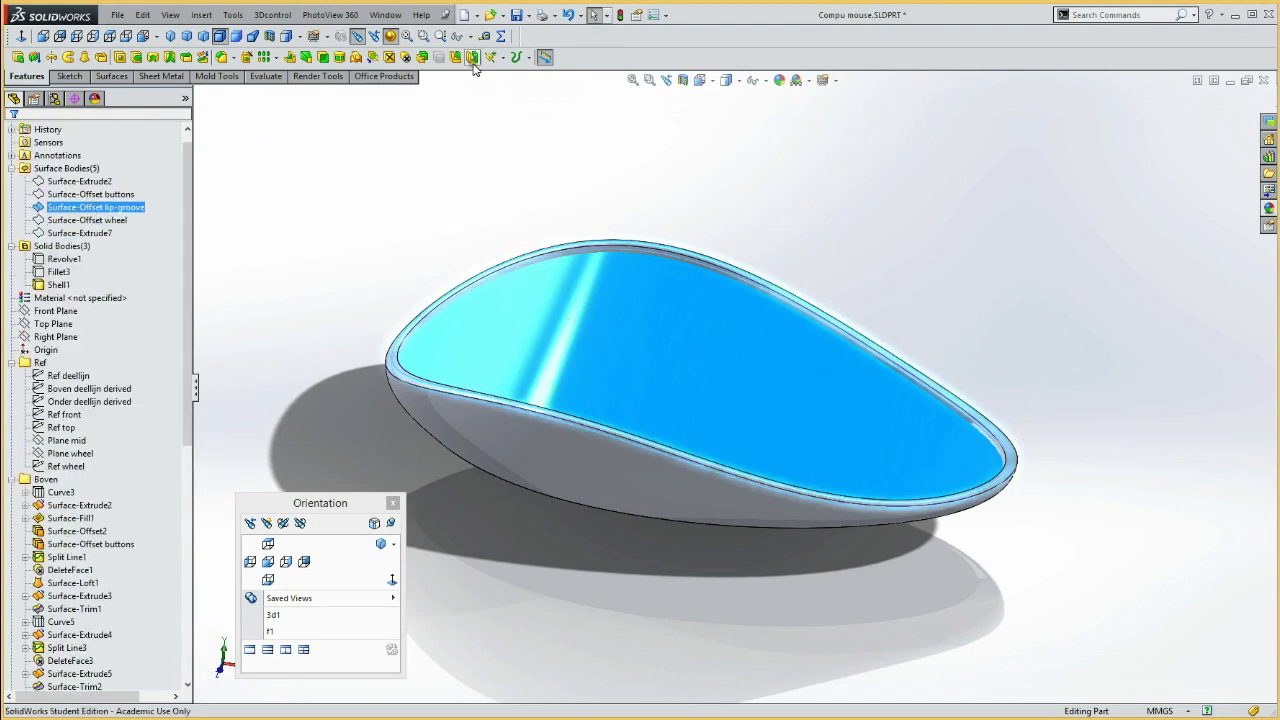
pyautogui.click(105, 75)
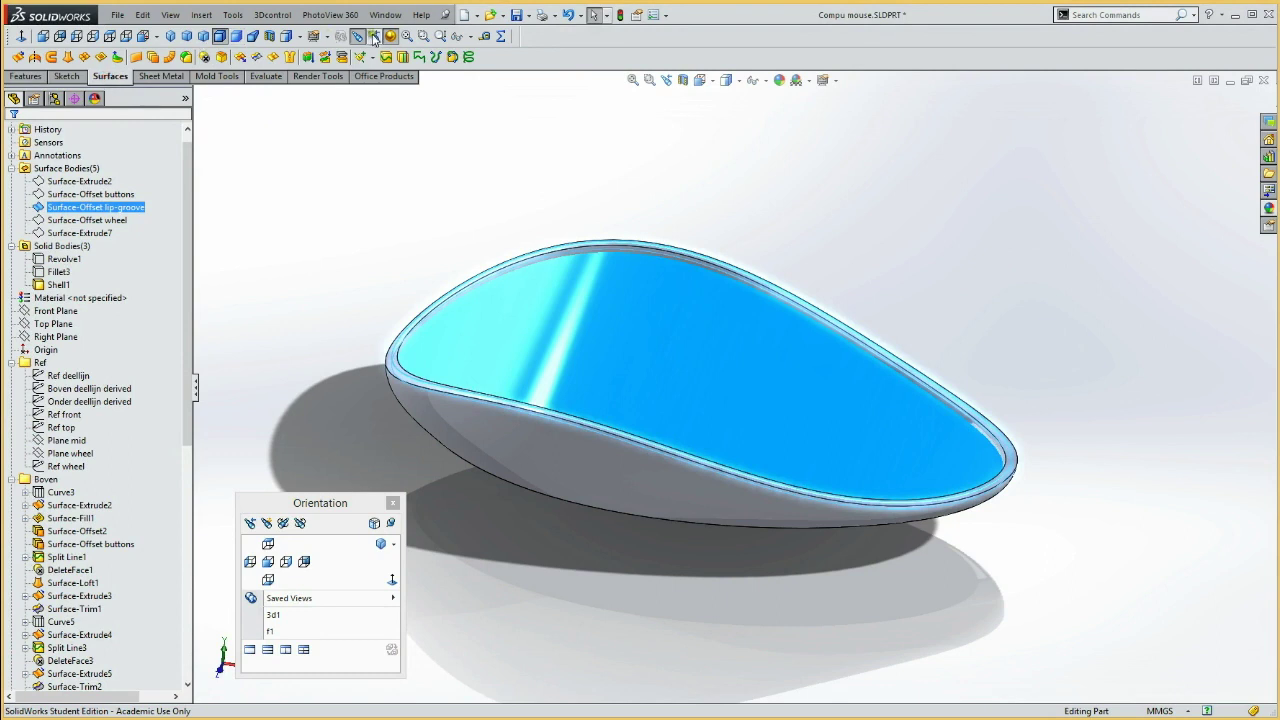
# Cut the Shell1 body with the lip-groove surface, creating SurfaceCut2.
pyautogui.click(341, 57)
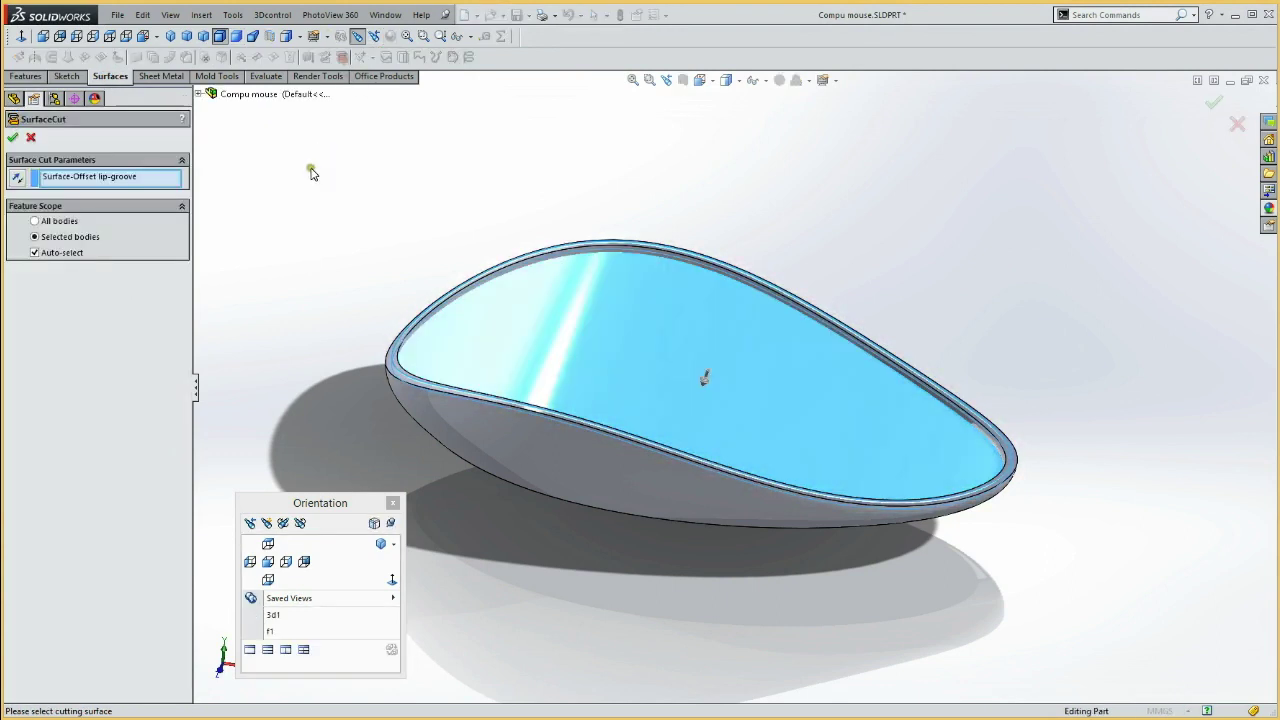
pyautogui.click(41, 257)
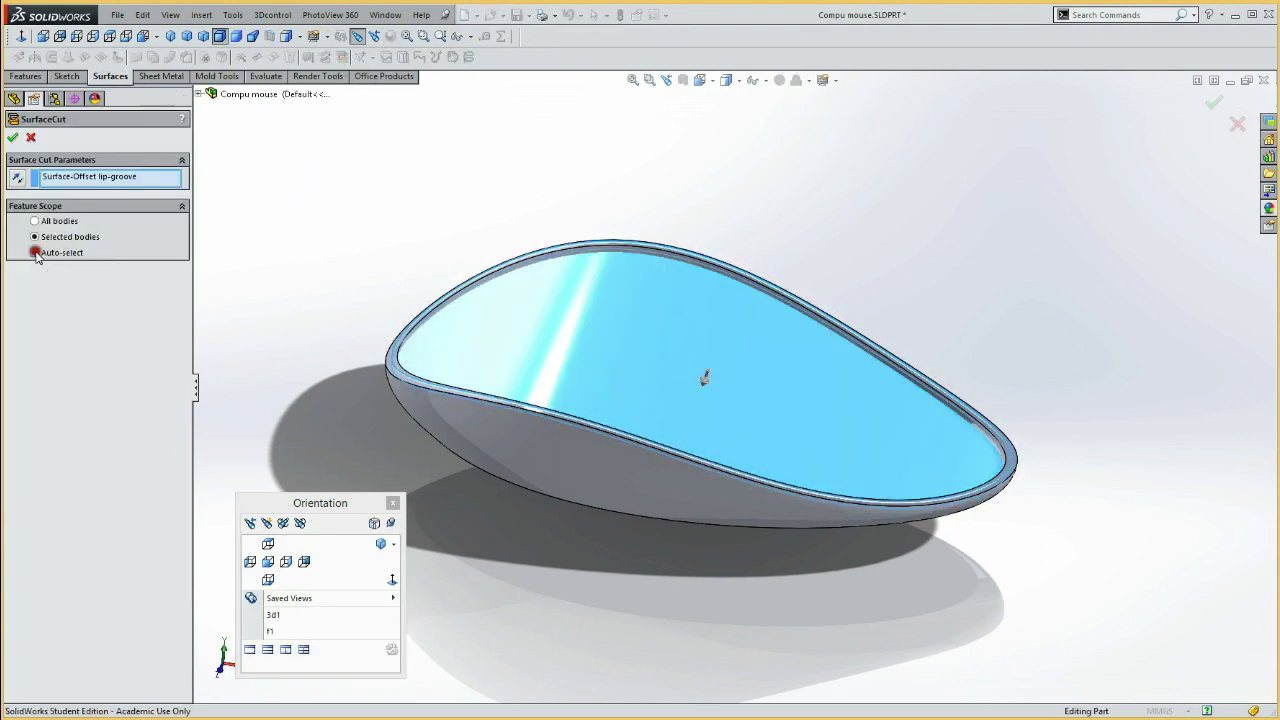
pyautogui.click(468, 430)
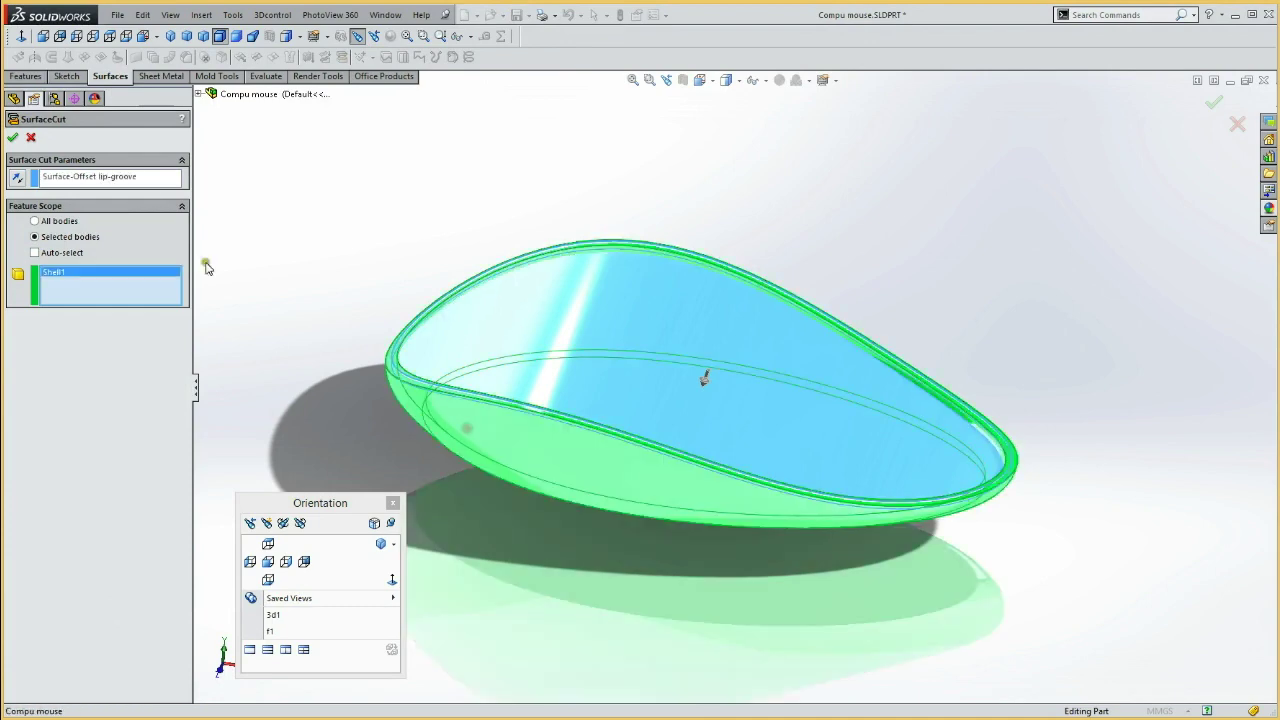
pyautogui.click(13, 139)
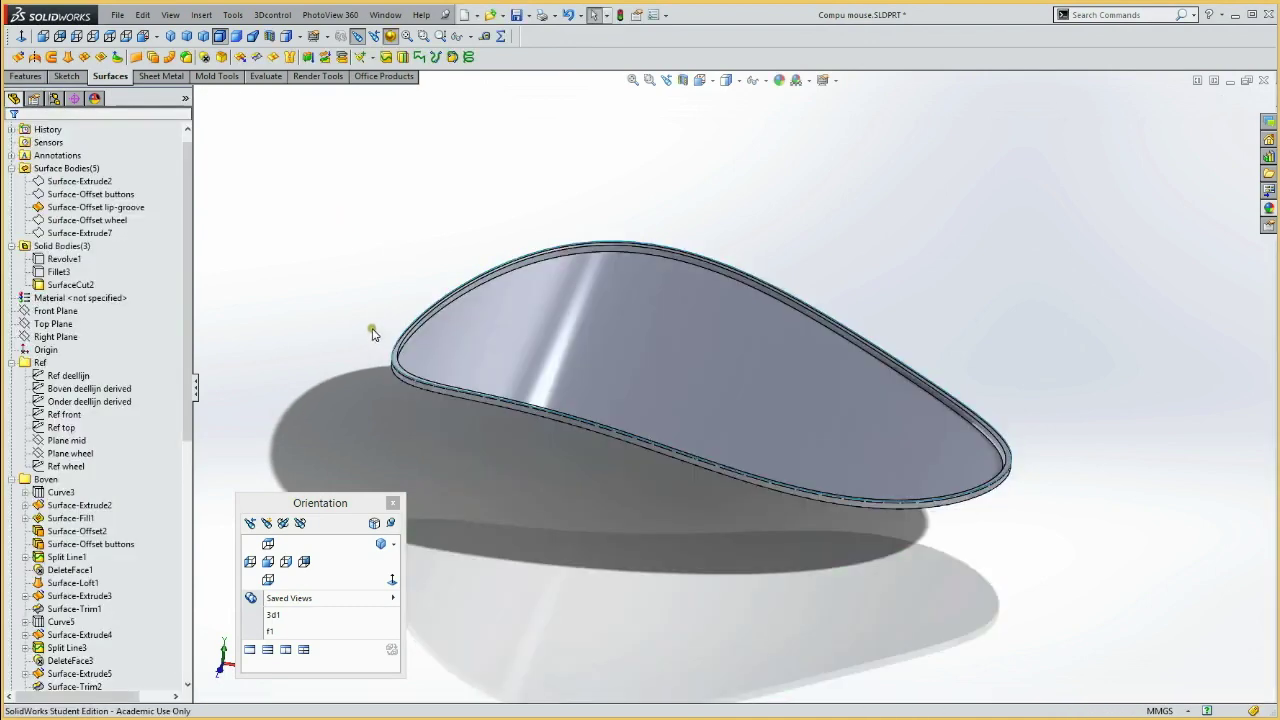
# Reopen SurfaceCut2 to review its settings, then close it.
pyautogui.click(191, 668)
pyautogui.click(47, 673)
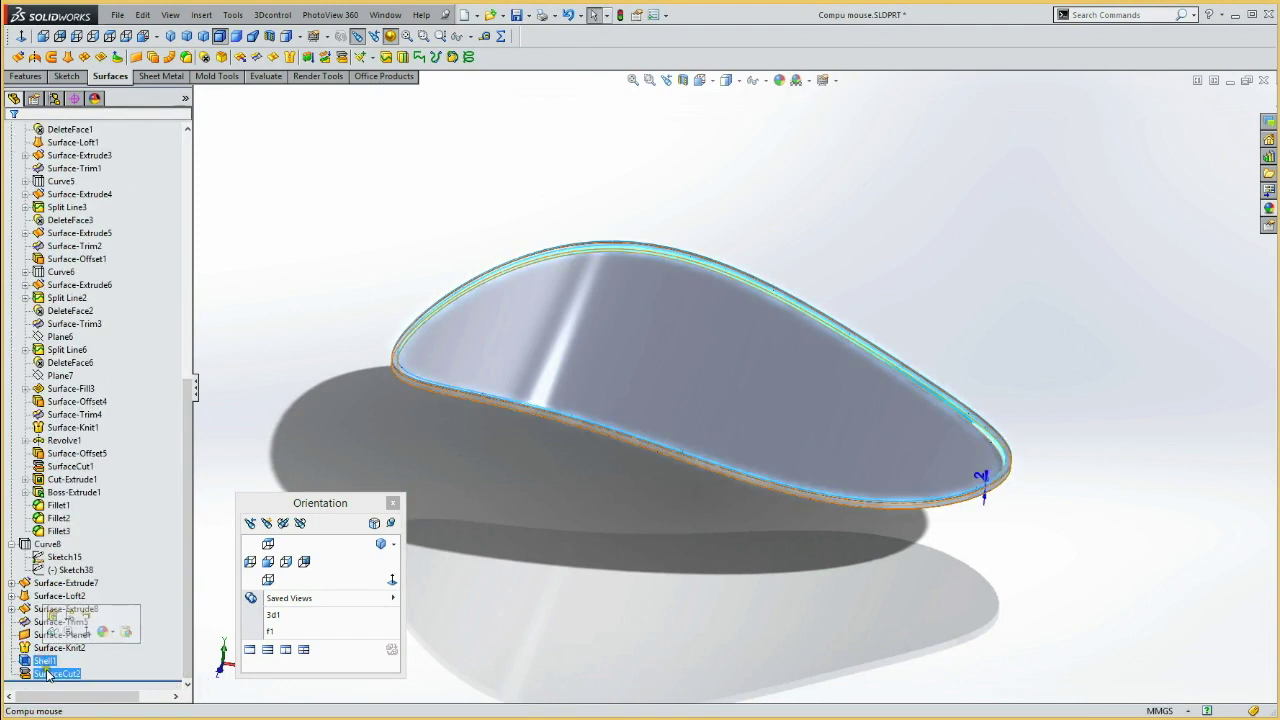
pyautogui.click(52, 620)
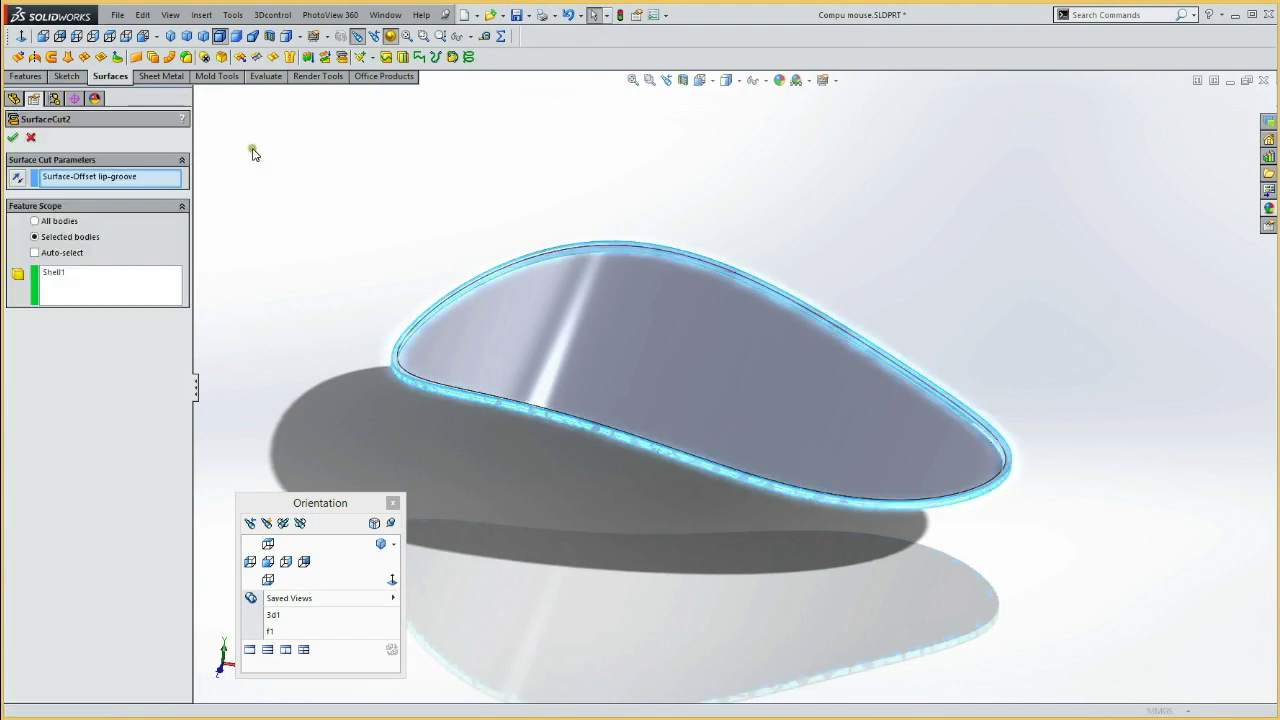
pyautogui.click(12, 137)
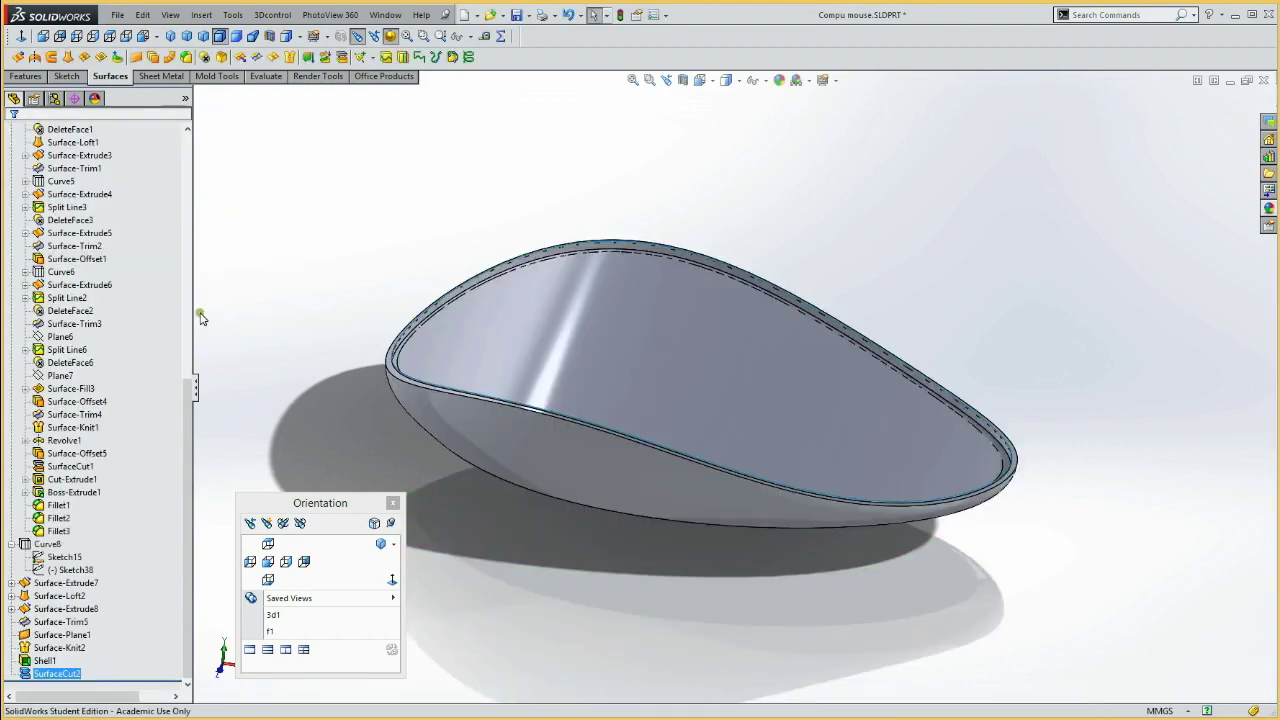
pyautogui.scroll(10, 183, 279)
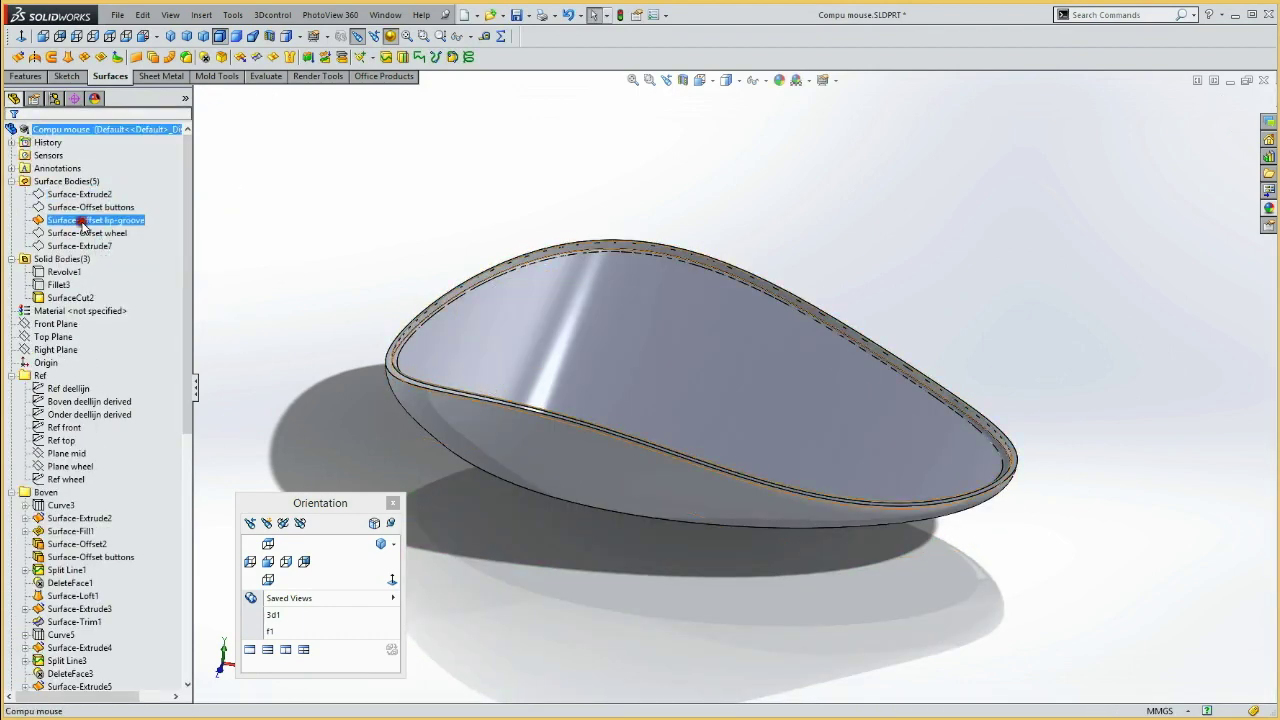
# Hide Surface-Offset lip-groove and view the shell straight from the front.
pyautogui.click(95, 220)
pyautogui.click(91, 200)
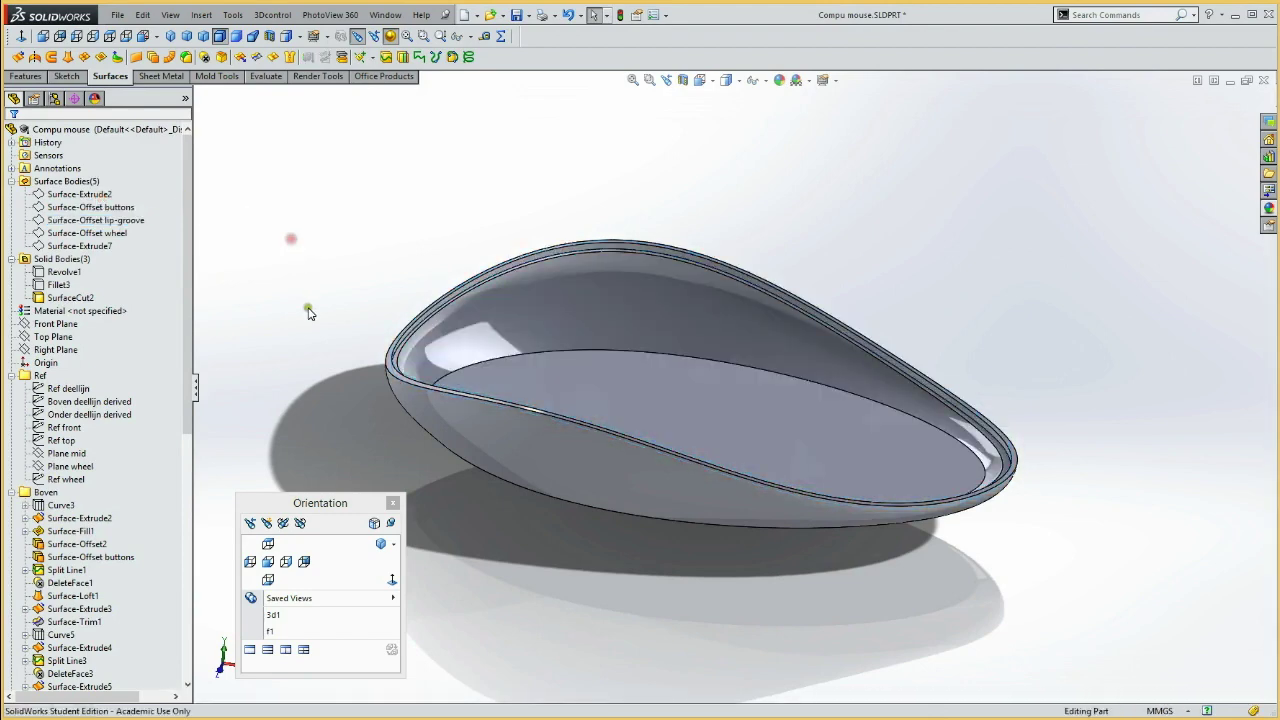
pyautogui.moveTo(299, 301)
pyautogui.mouseDown(button='middle')
pyautogui.moveTo(271, 377)
pyautogui.moveTo(277, 311)
pyautogui.moveTo(314, 337)
pyautogui.moveTo(334, 390)
pyautogui.moveTo(369, 289)
pyautogui.moveTo(314, 314)
pyautogui.moveTo(331, 220)
pyautogui.moveTo(276, 254)
pyautogui.moveTo(263, 320)
pyautogui.moveTo(306, 281)
pyautogui.moveTo(297, 349)
pyautogui.moveTo(331, 314)
pyautogui.moveTo(286, 297)
pyautogui.moveTo(271, 336)
pyautogui.moveTo(283, 286)
pyautogui.mouseUp(button='middle')
pyautogui.click(268, 561)
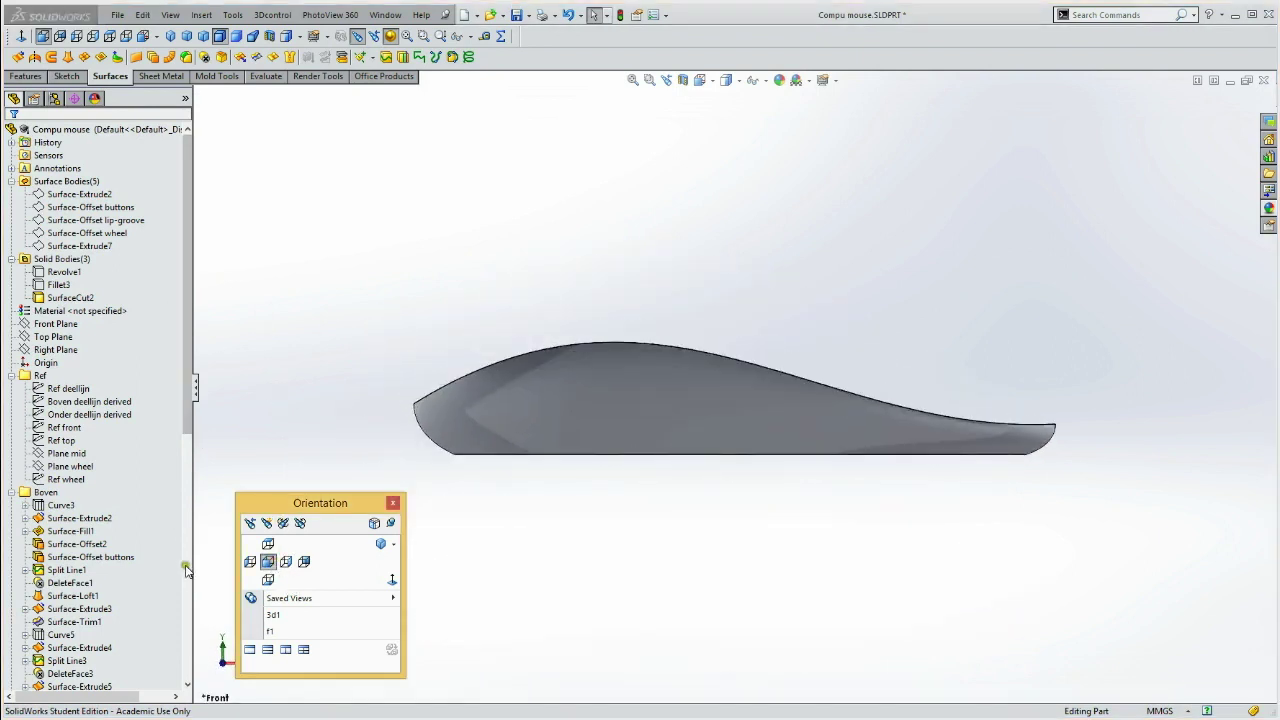
# Show the Ref front and Sketch38 sketches over the hollow shell.
pyautogui.click(60, 440)
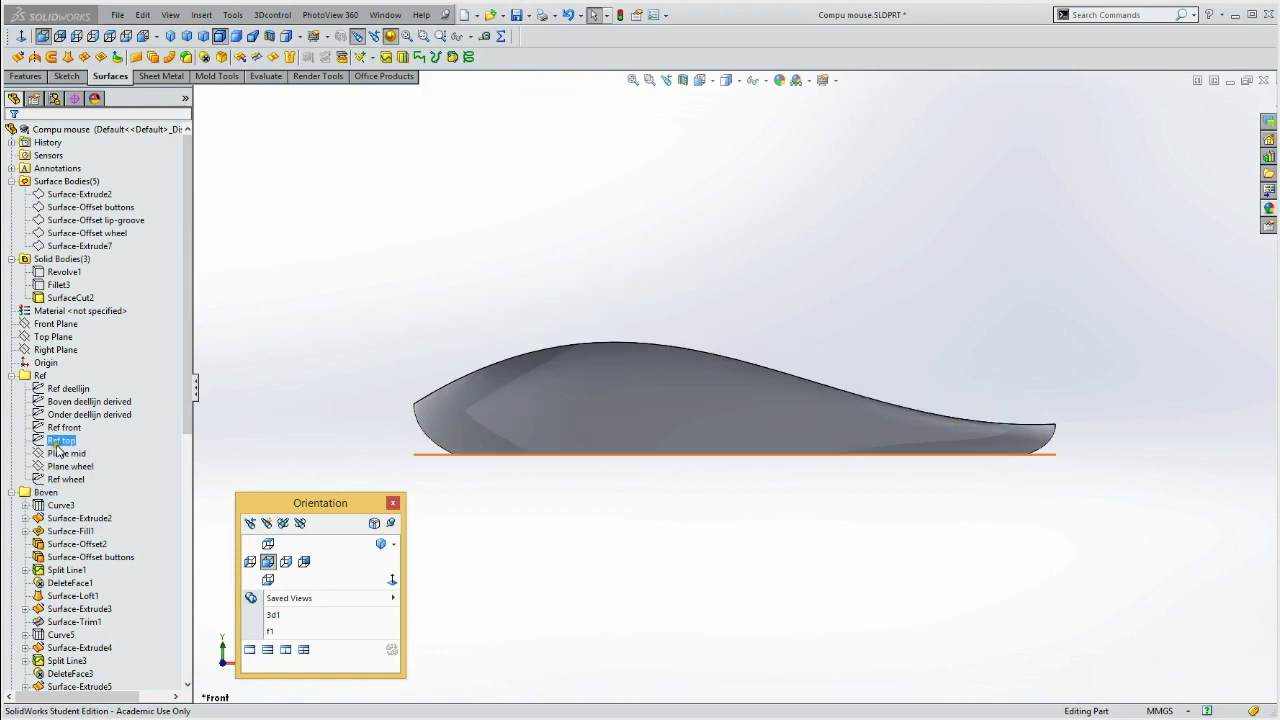
pyautogui.click(66, 428)
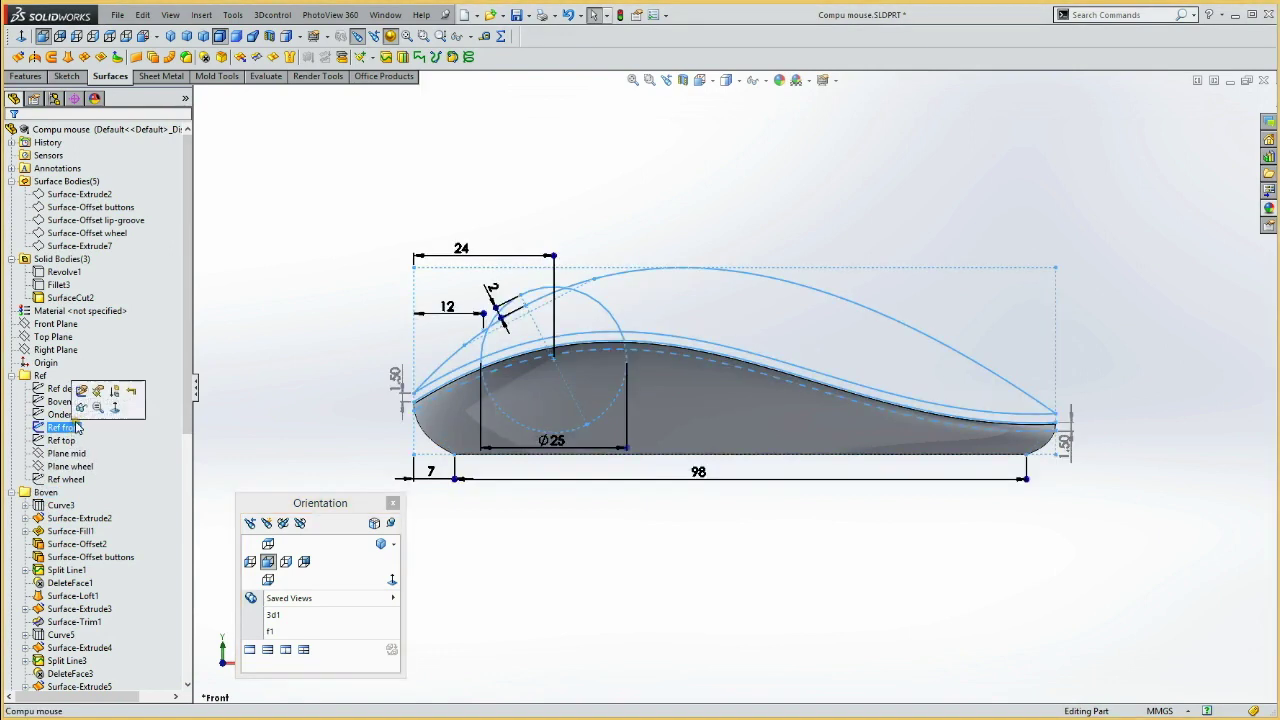
pyautogui.click(81, 410)
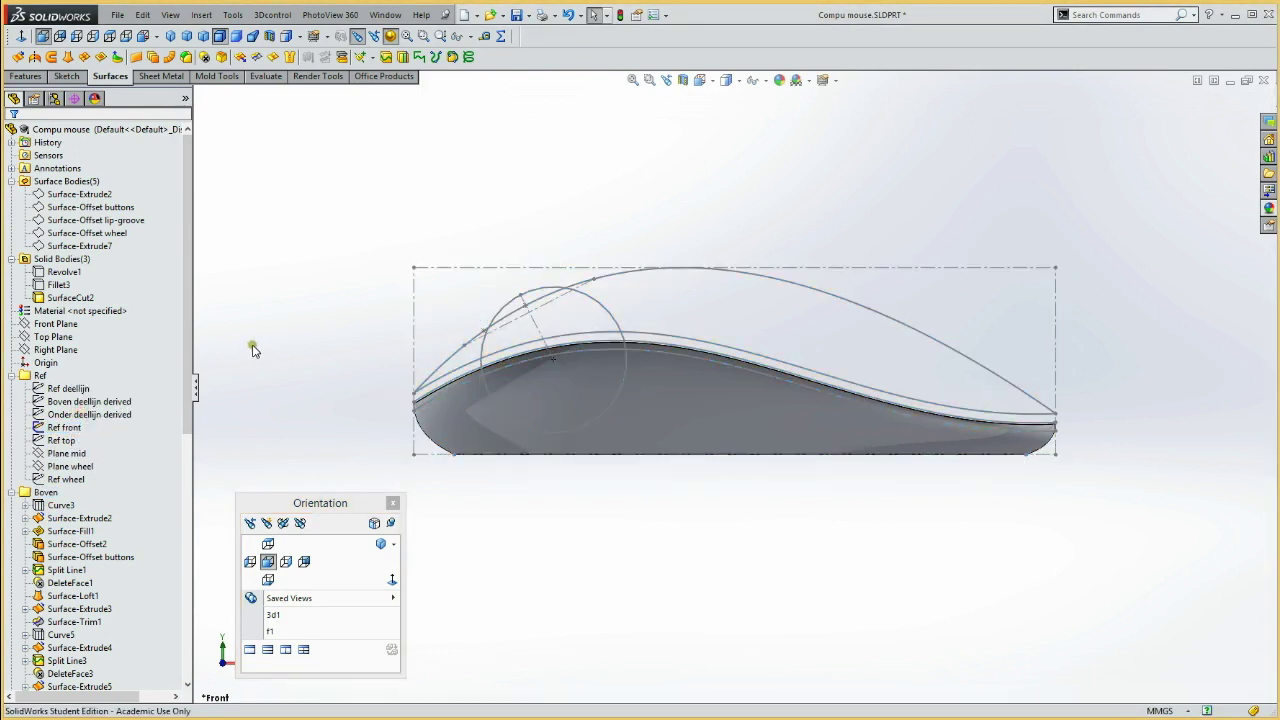
pyautogui.click(186, 645)
pyautogui.click(42, 595)
pyautogui.click(66, 570)
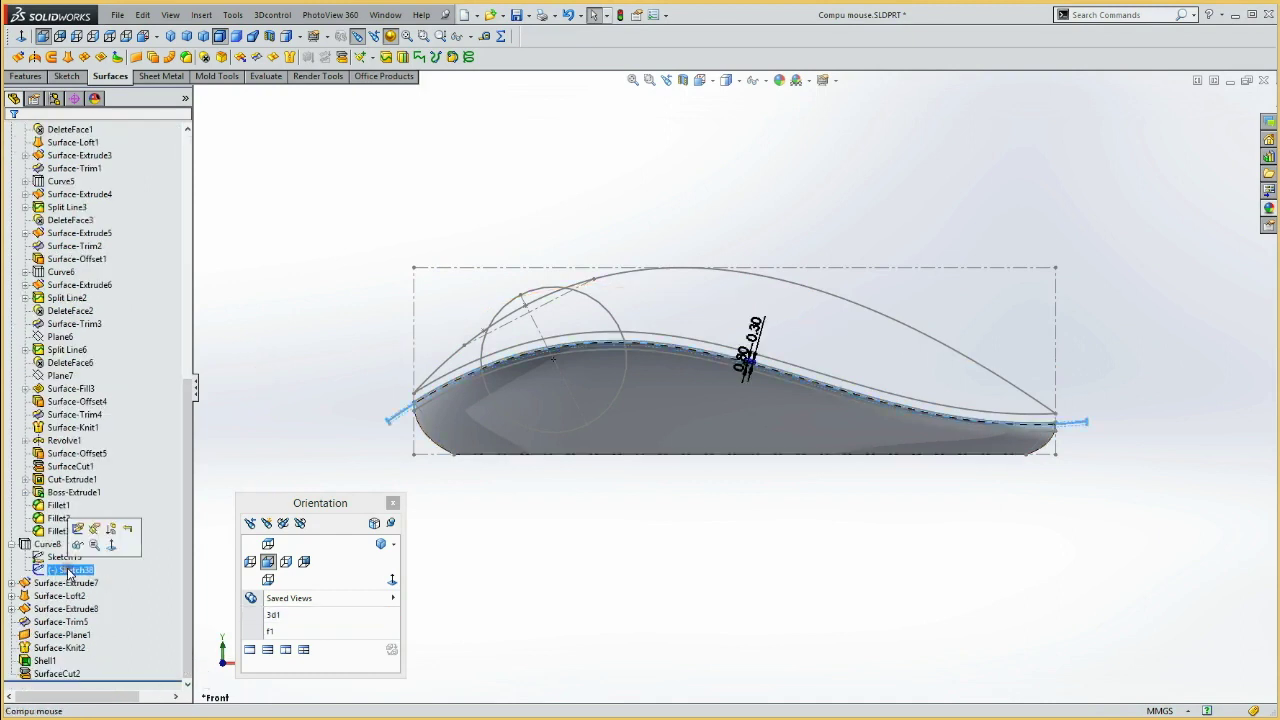
pyautogui.click(277, 442)
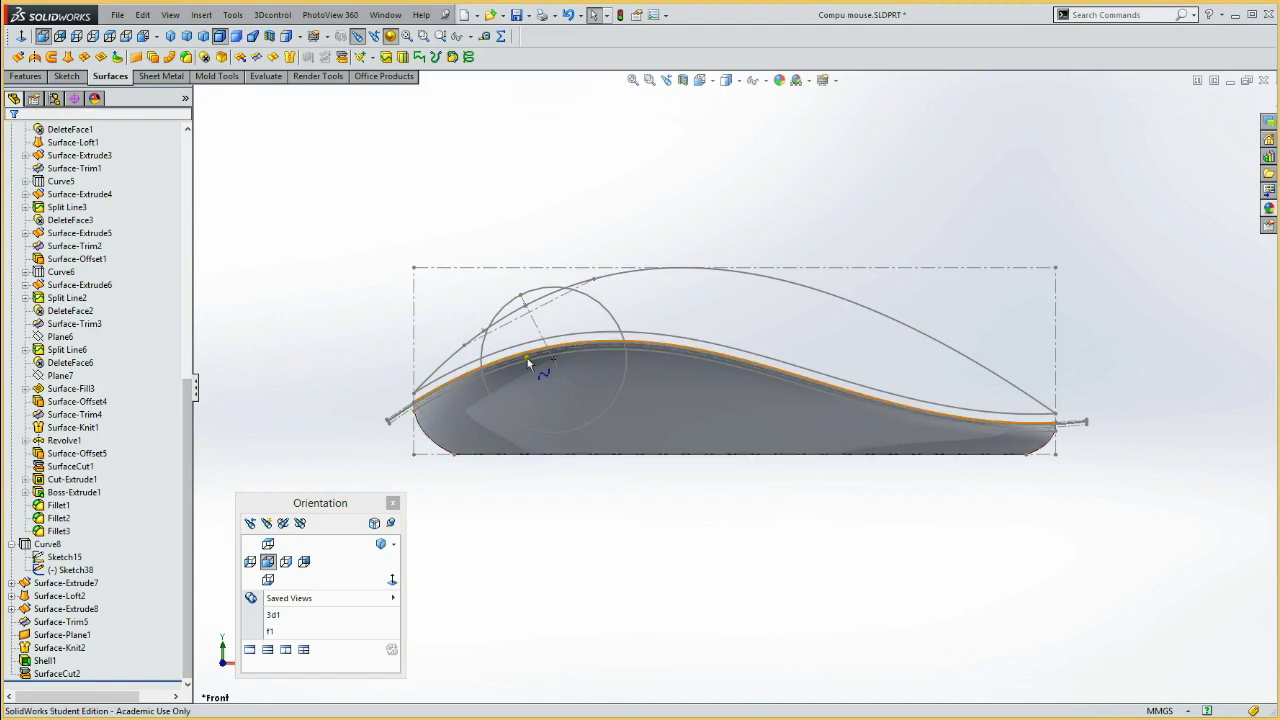
pyautogui.moveTo(297, 246)
pyautogui.mouseDown(button='middle')
pyautogui.moveTo(297, 314)
pyautogui.moveTo(303, 286)
pyautogui.moveTo(350, 330)
pyautogui.moveTo(335, 322)
pyautogui.mouseUp(button='middle')
pyautogui.click(188, 267)
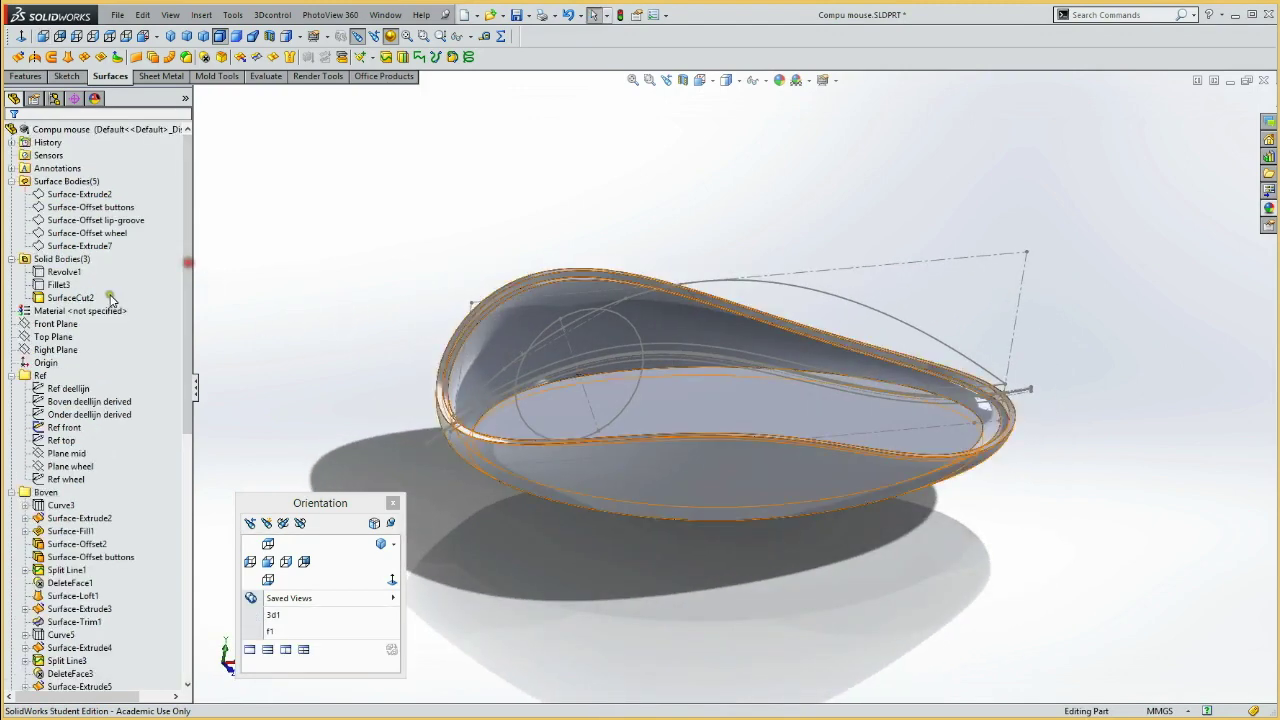
# Hide Ref front, show Ref top, and open the Ref top sketch for editing.
pyautogui.click(70, 428)
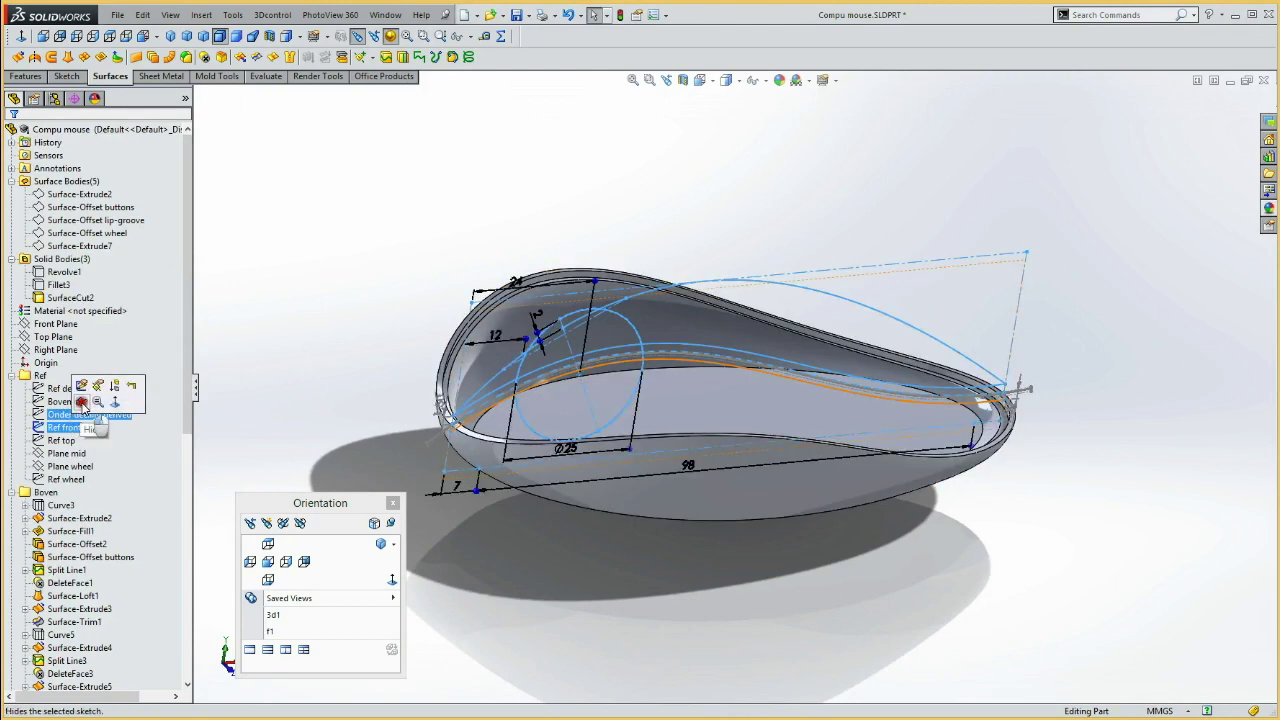
pyautogui.click(70, 440)
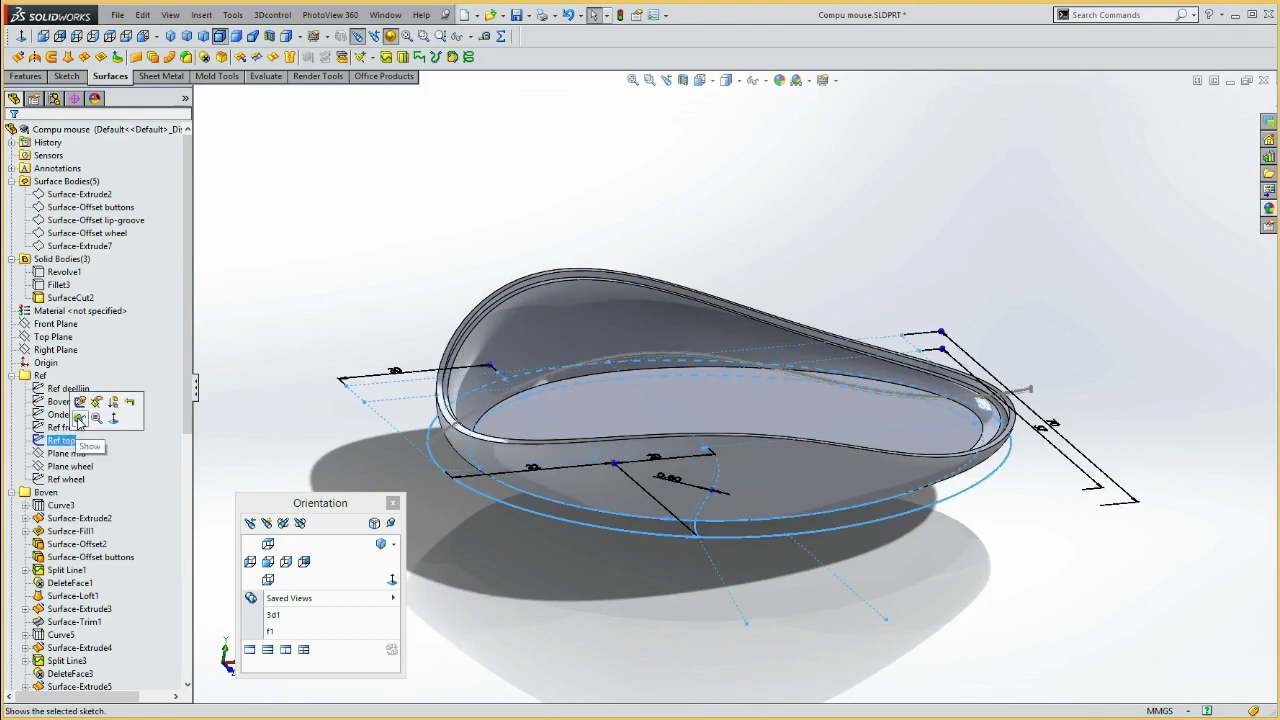
pyautogui.click(266, 245)
pyautogui.moveTo(326, 237)
pyautogui.mouseDown(button='middle')
pyautogui.moveTo(315, 192)
pyautogui.moveTo(340, 169)
pyautogui.moveTo(291, 183)
pyautogui.moveTo(314, 220)
pyautogui.moveTo(314, 270)
pyautogui.moveTo(286, 266)
pyautogui.moveTo(300, 274)
pyautogui.moveTo(307, 207)
pyautogui.moveTo(326, 209)
pyautogui.moveTo(306, 260)
pyautogui.moveTo(303, 185)
pyautogui.mouseUp(button='middle')
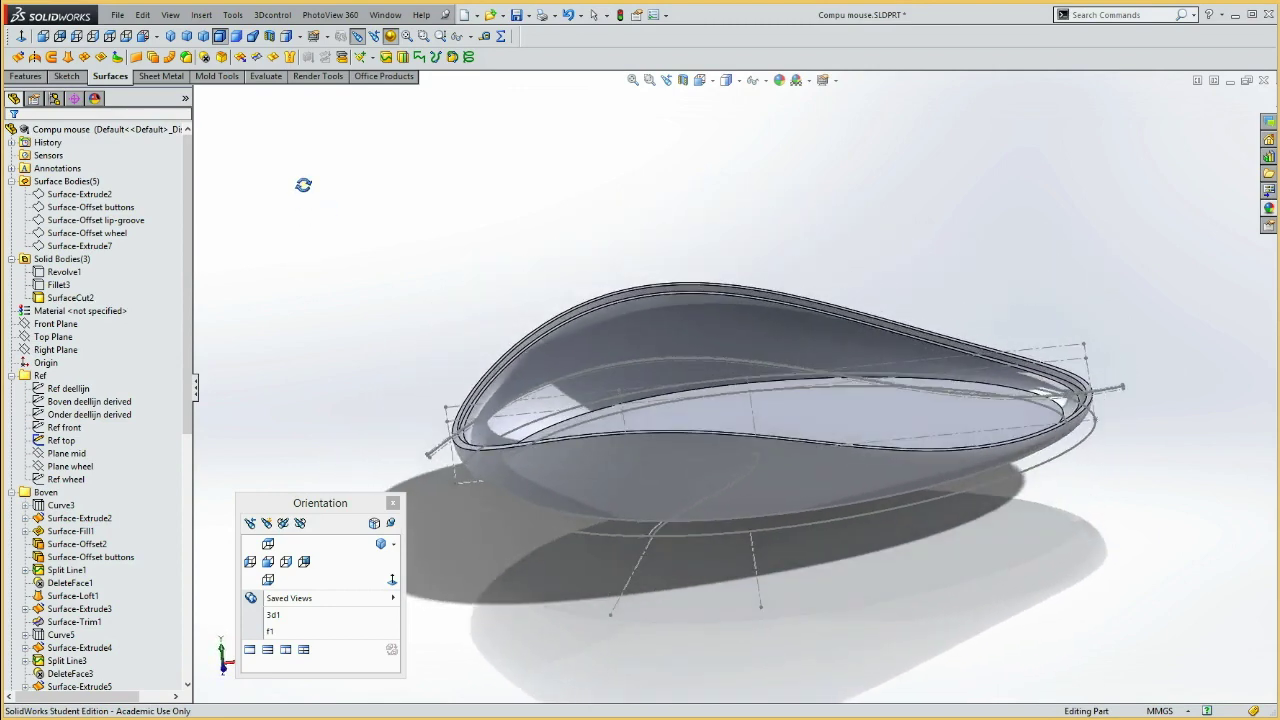
pyautogui.click(62, 440)
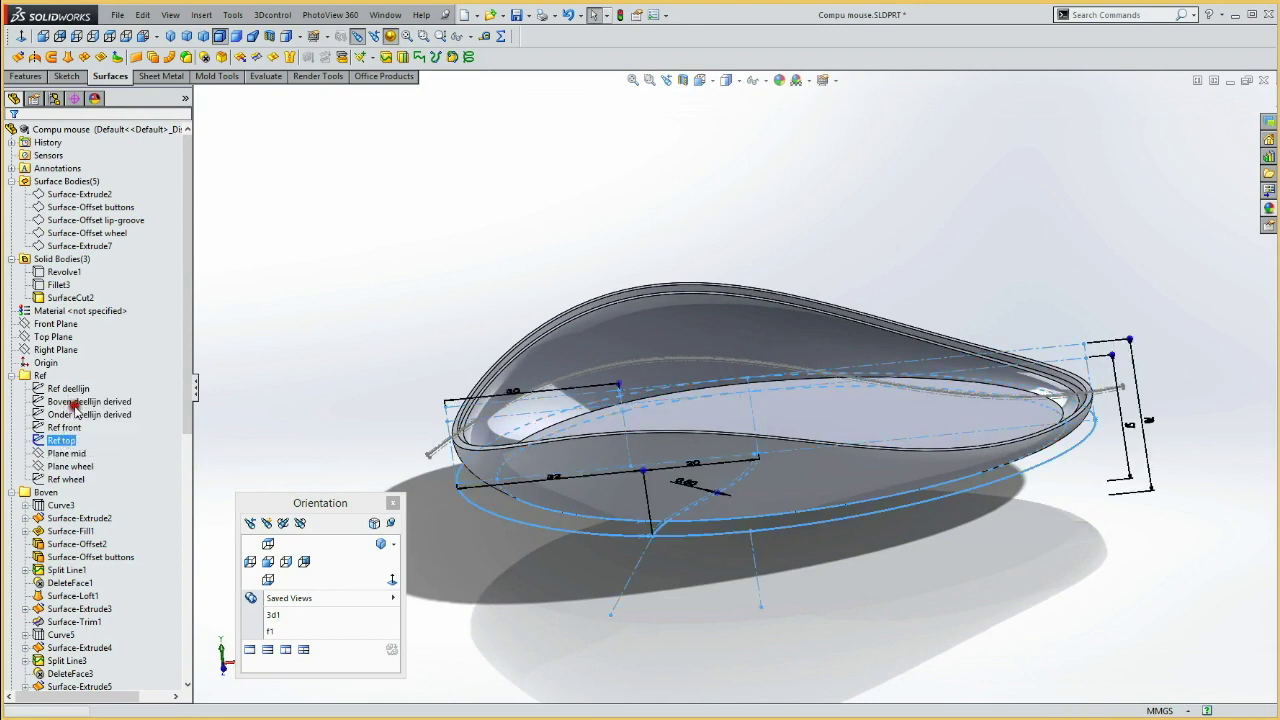
pyautogui.click(74, 405)
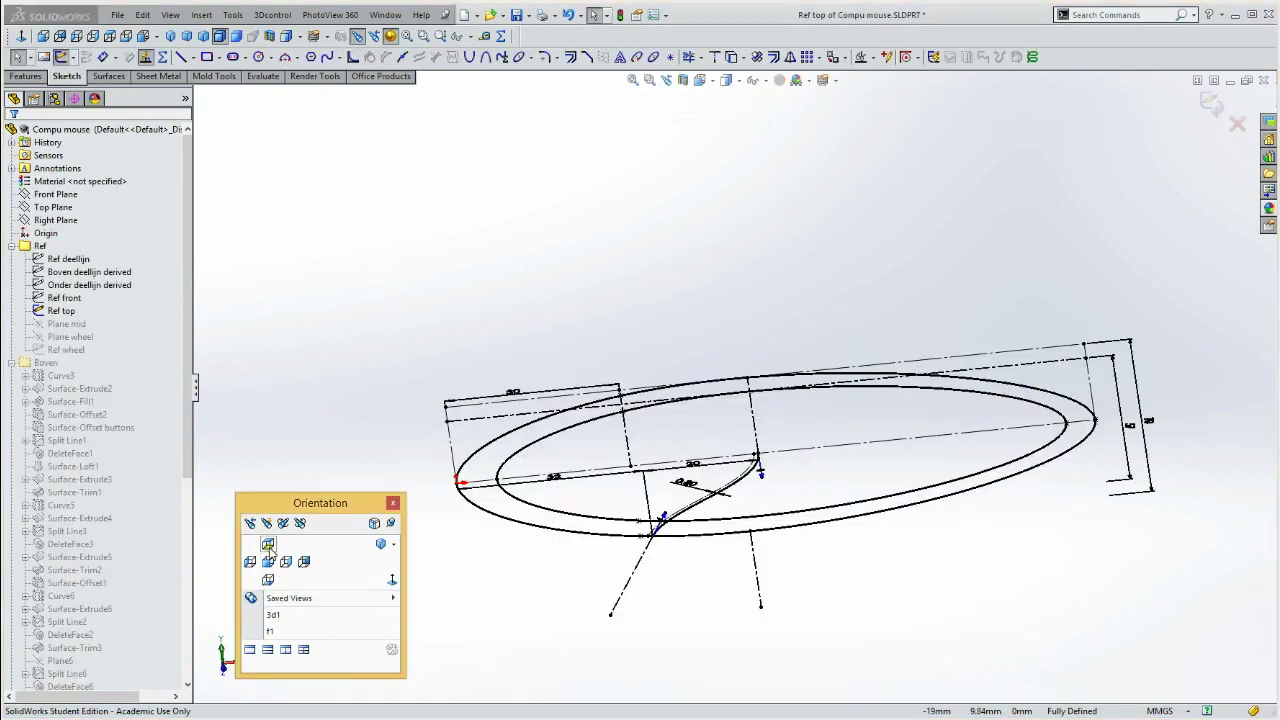
# View the Ref top sketch from the Top orientation and zoom into its S-curve with the 32, 20 and 0.80 dimensions.
pyautogui.click(267, 543)
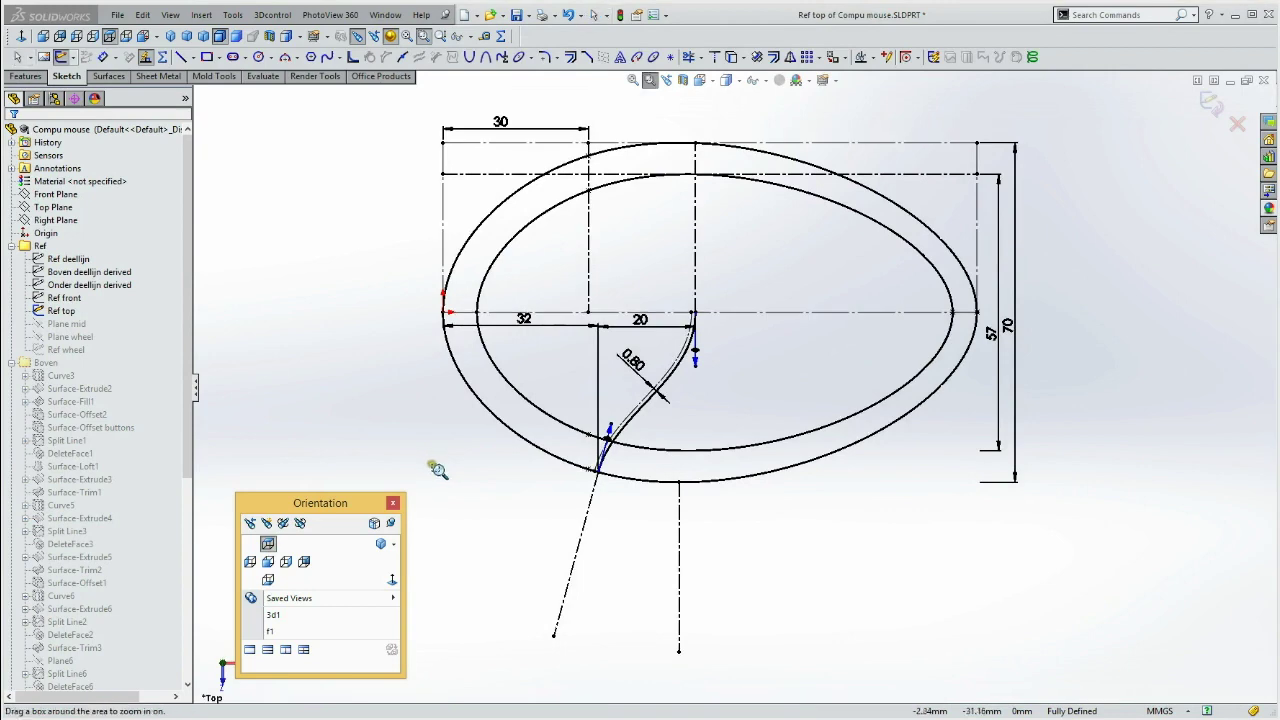
pyautogui.moveTo(441, 494); pyautogui.dragTo(766, 262)
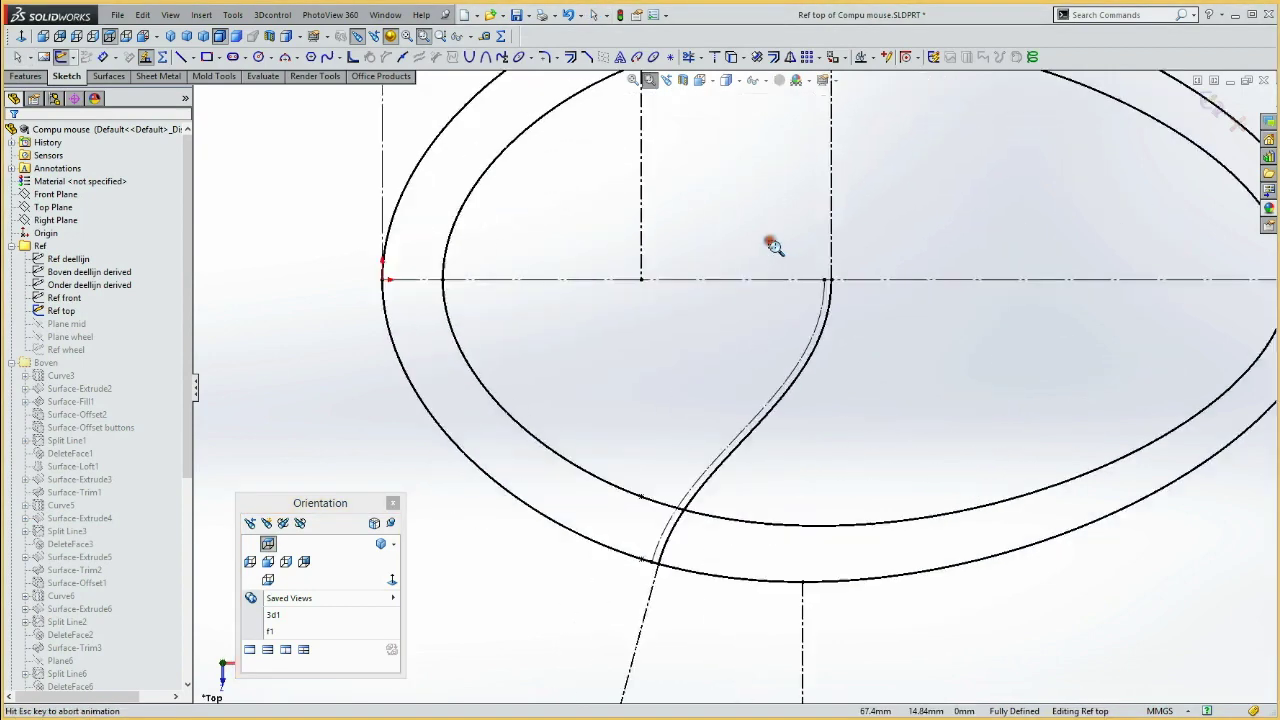
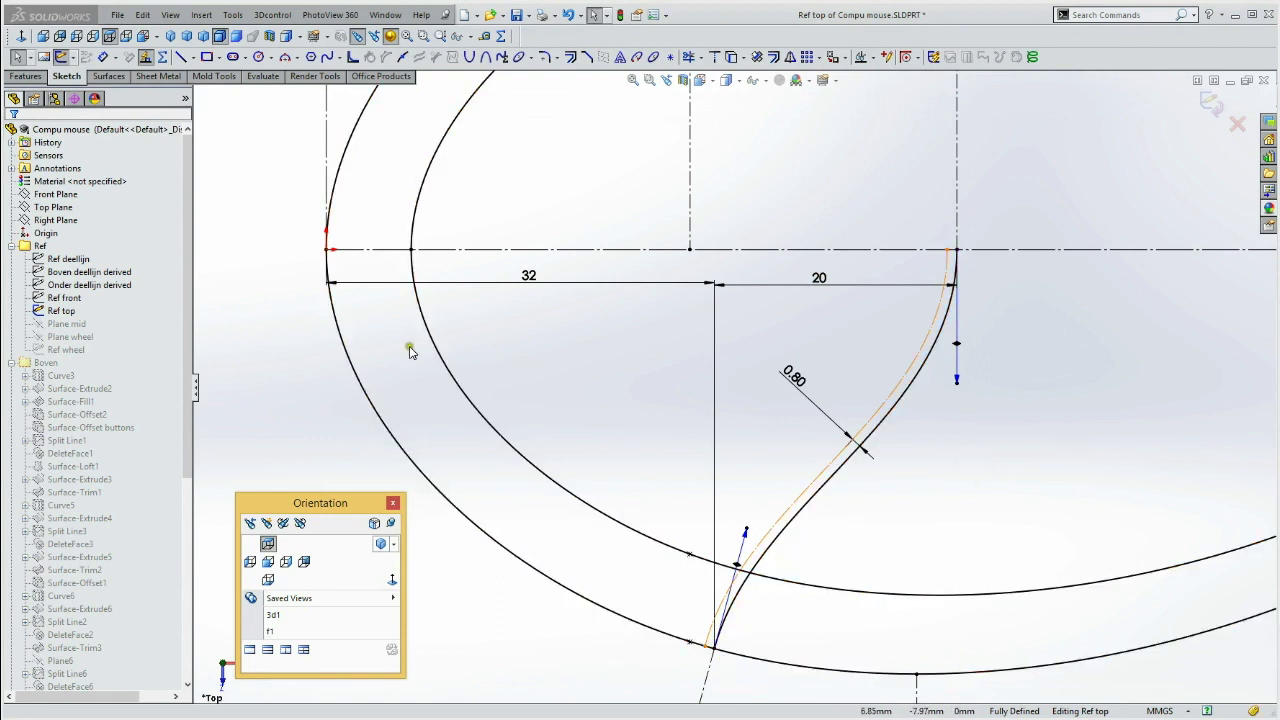
# Add a vertical centerline from the curve's lower endpoint to the horizontal line, then exit Ref top.
pyautogui.moveTo(452, 380); pyautogui.dragTo(471, 428, button='right')
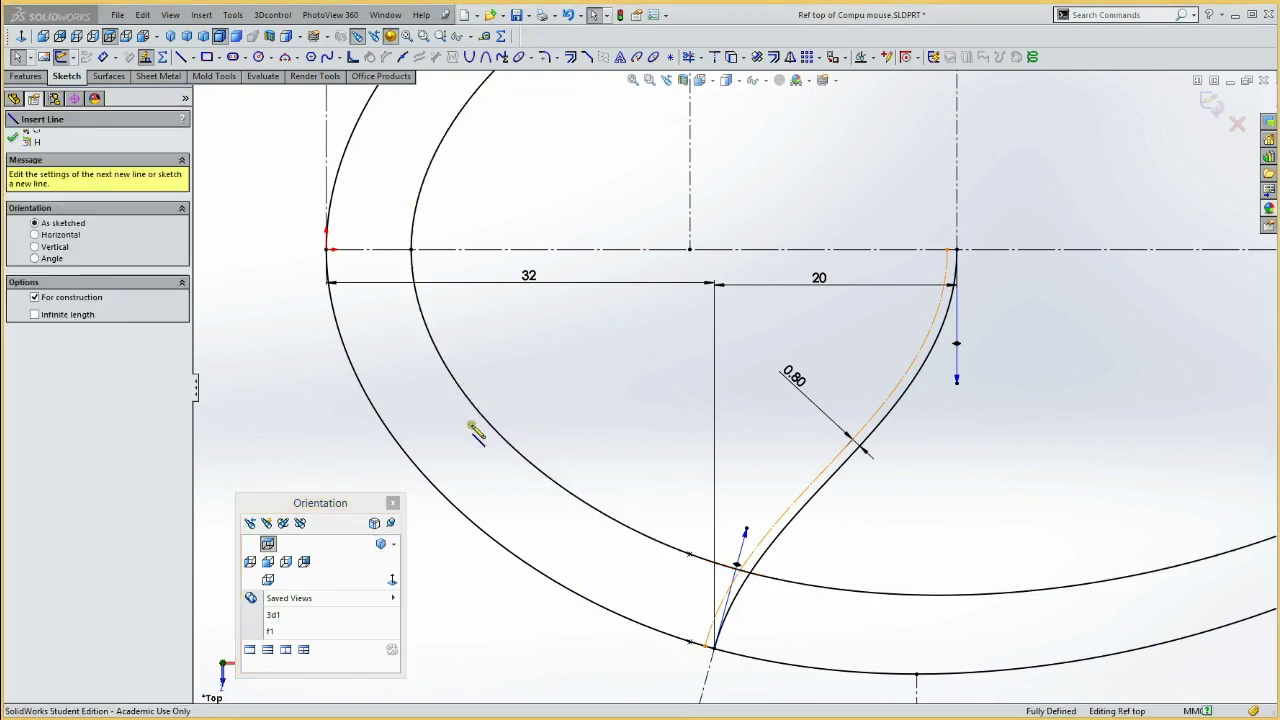
pyautogui.click(714, 650)
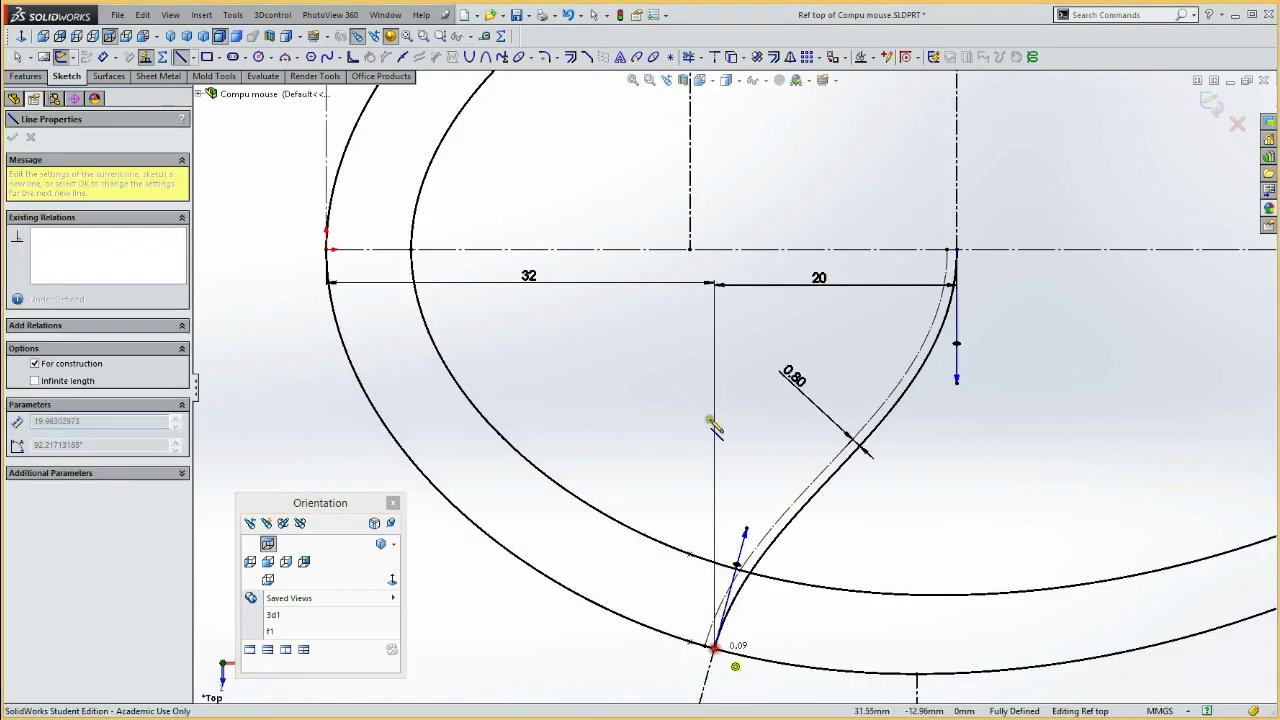
pyautogui.click(714, 249)
pyautogui.press('Escape')
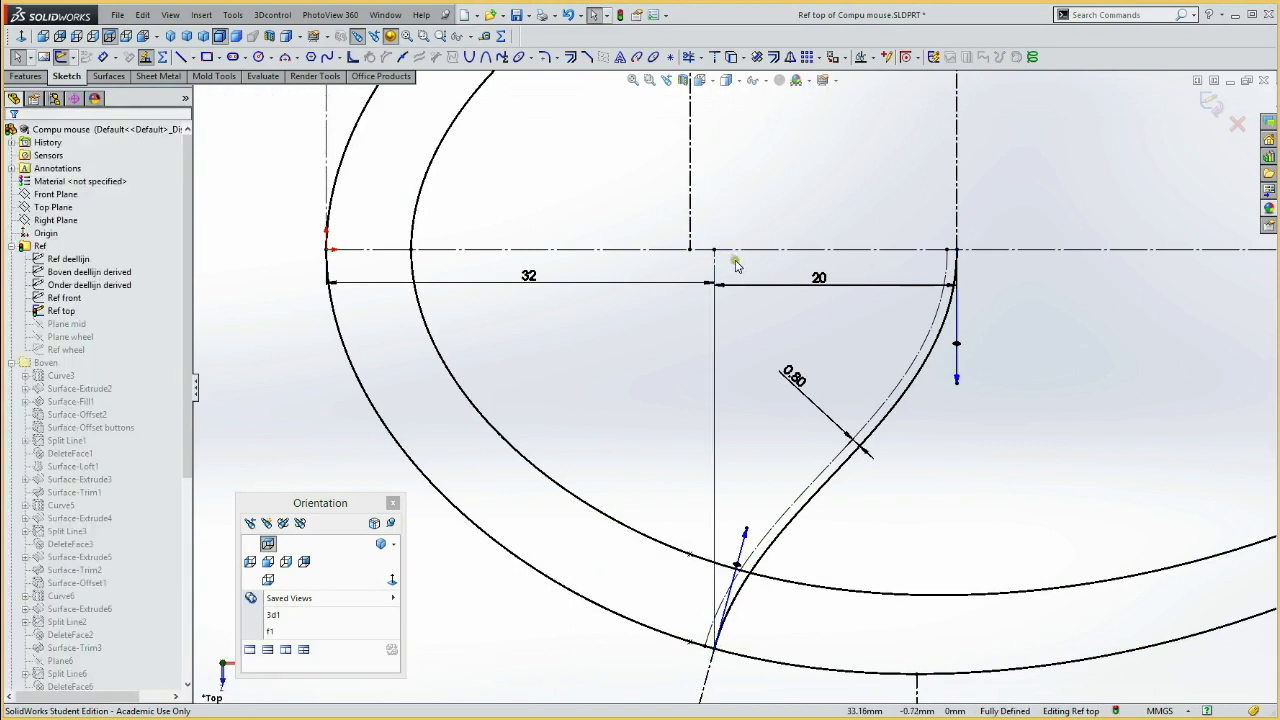
pyautogui.click(64, 60)
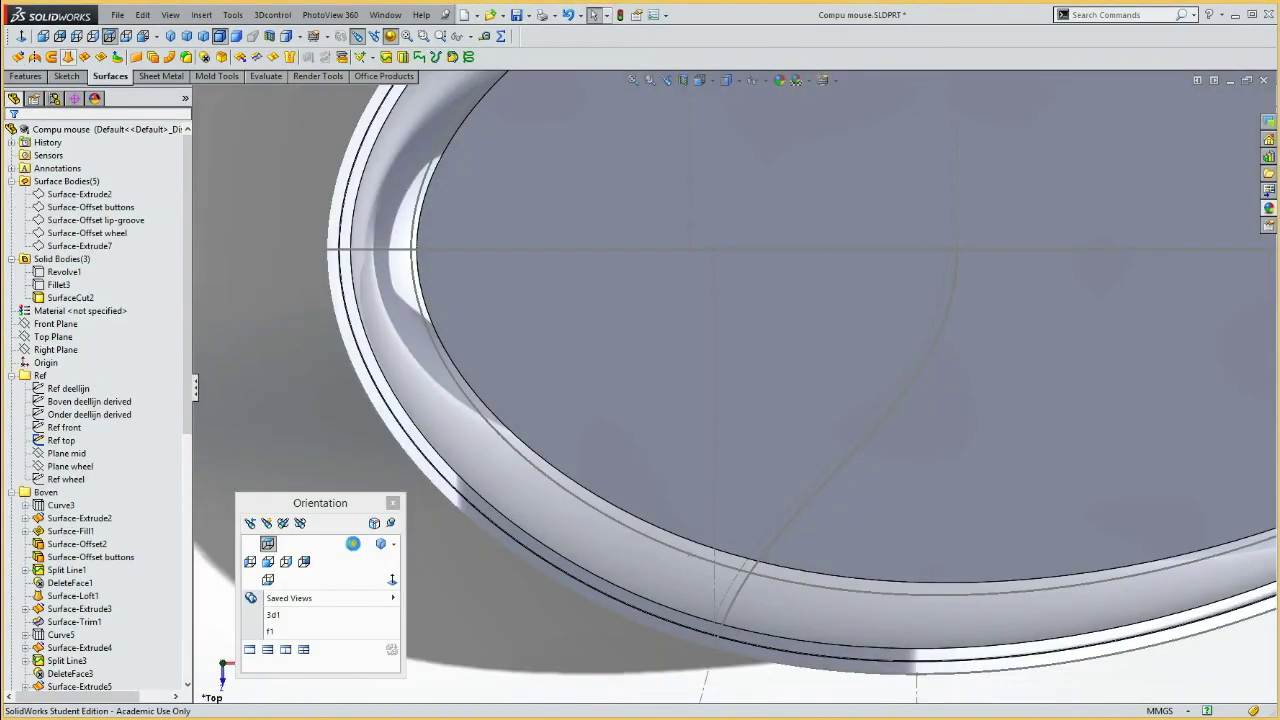
# Fit and tilt the mouse model, then start Sketch45 on the Front Plane viewed from the front.
pyautogui.press('f')
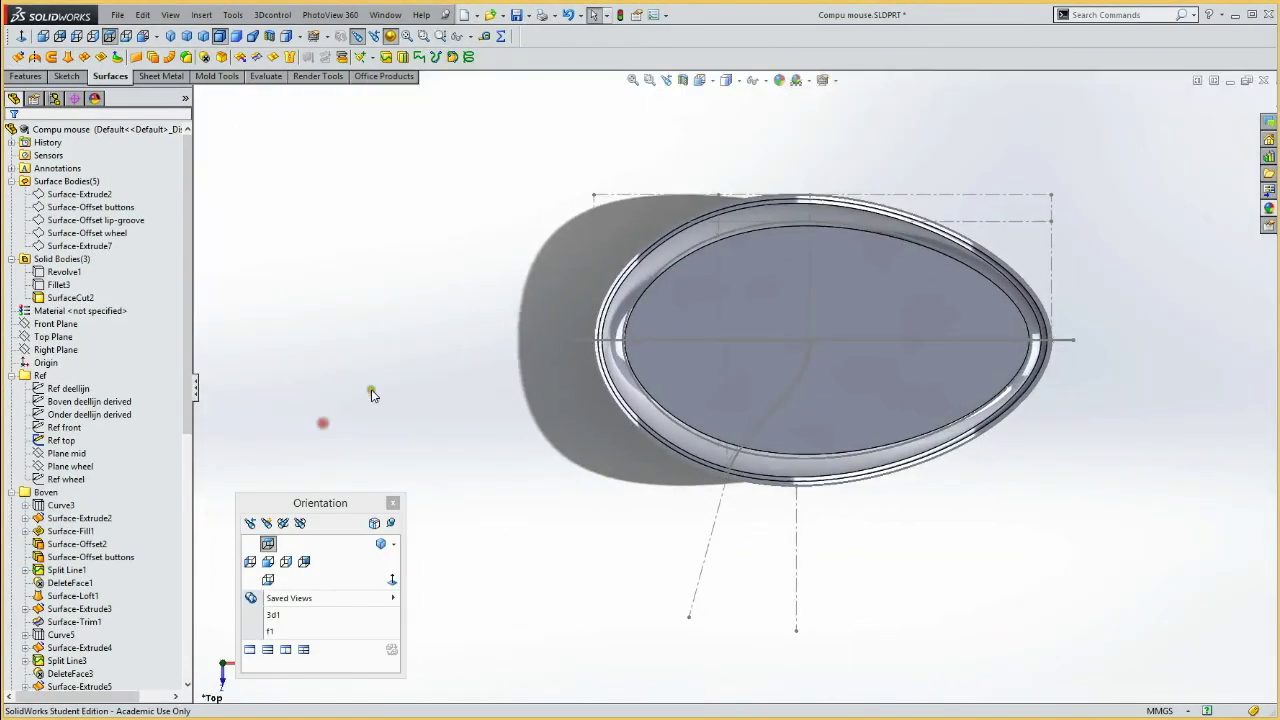
pyautogui.moveTo(371, 392); pyautogui.dragTo(414, 164, button='middle')
pyautogui.click(414, 199)
pyautogui.click(178, 630)
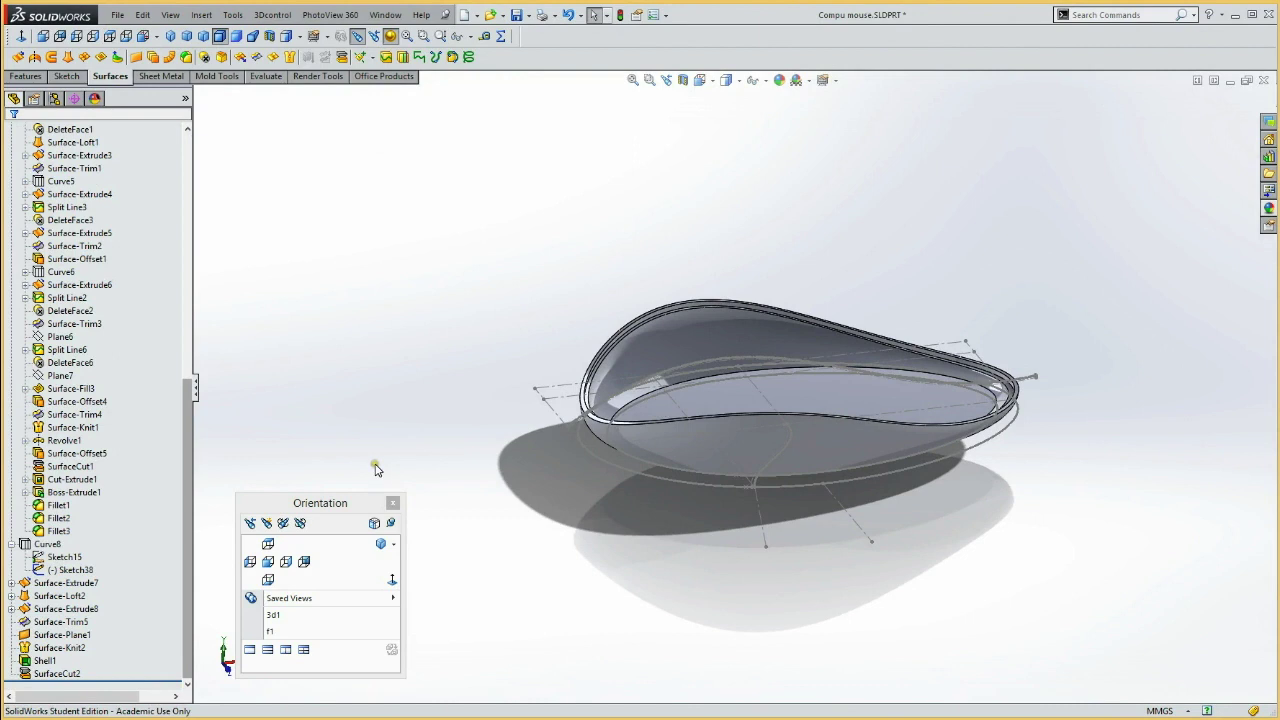
pyautogui.click(187, 248)
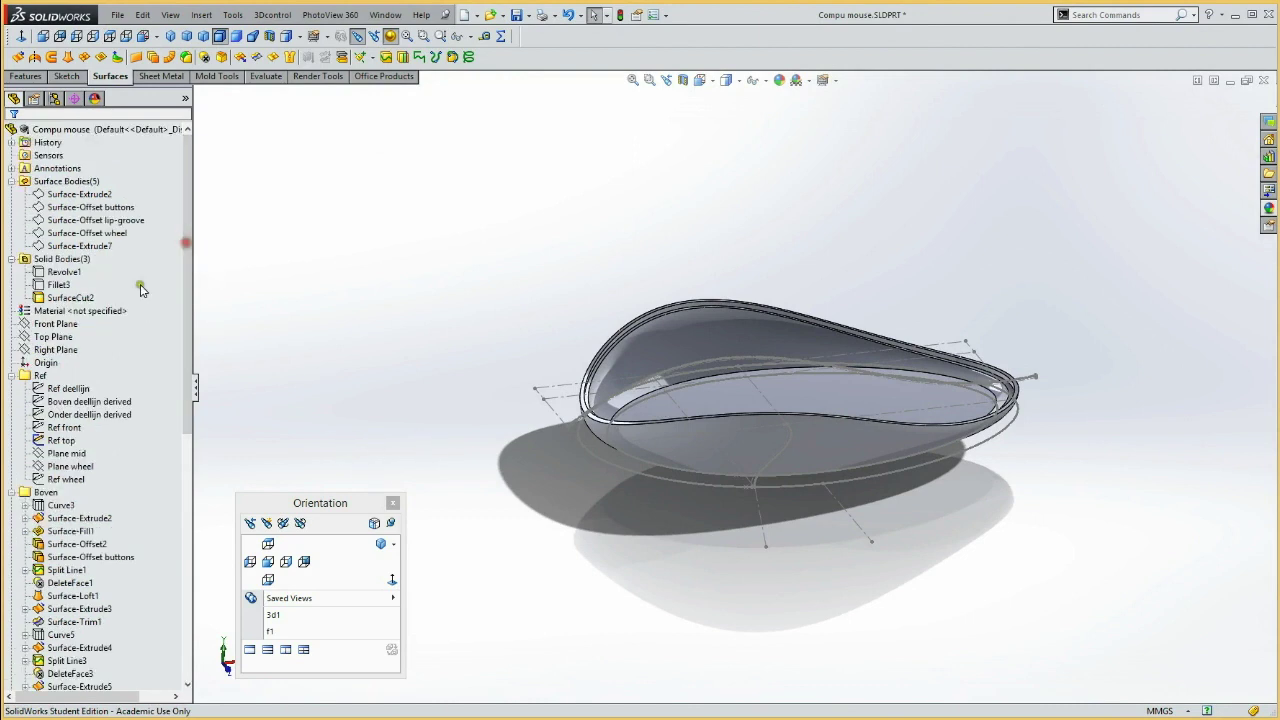
pyautogui.click(11, 493)
pyautogui.click(55, 324)
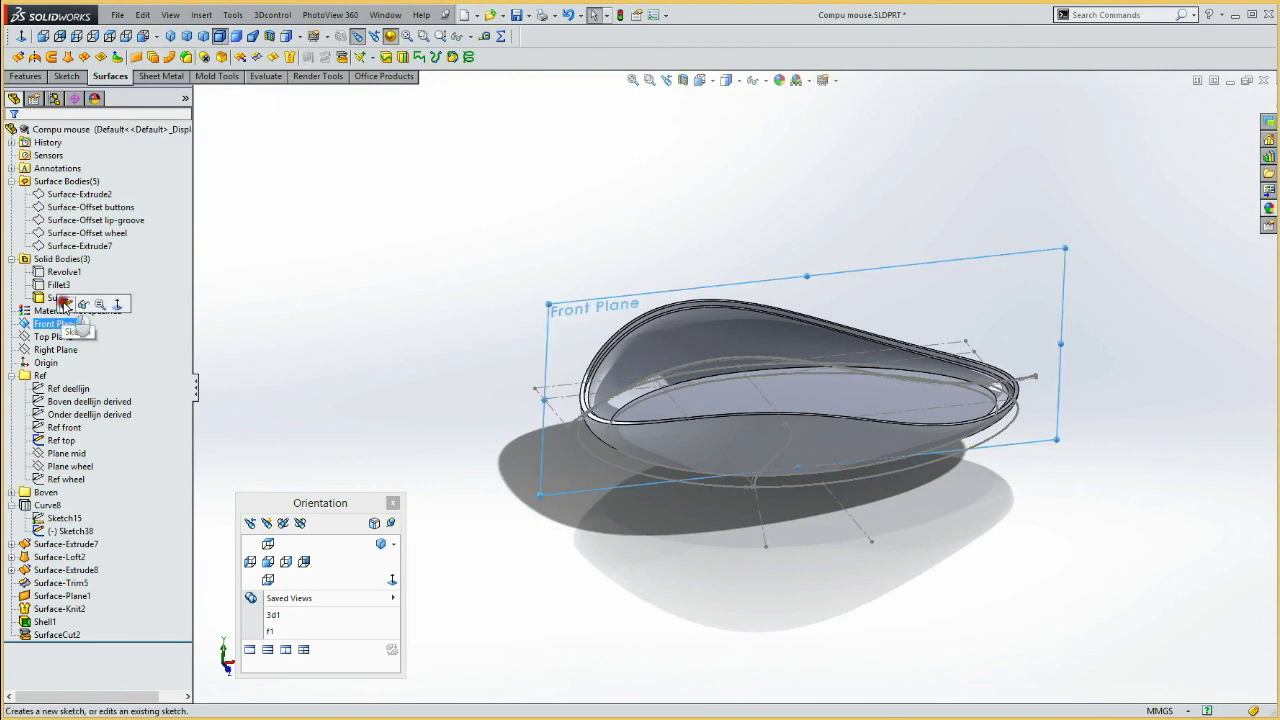
pyautogui.click(62, 304)
pyautogui.click(268, 562)
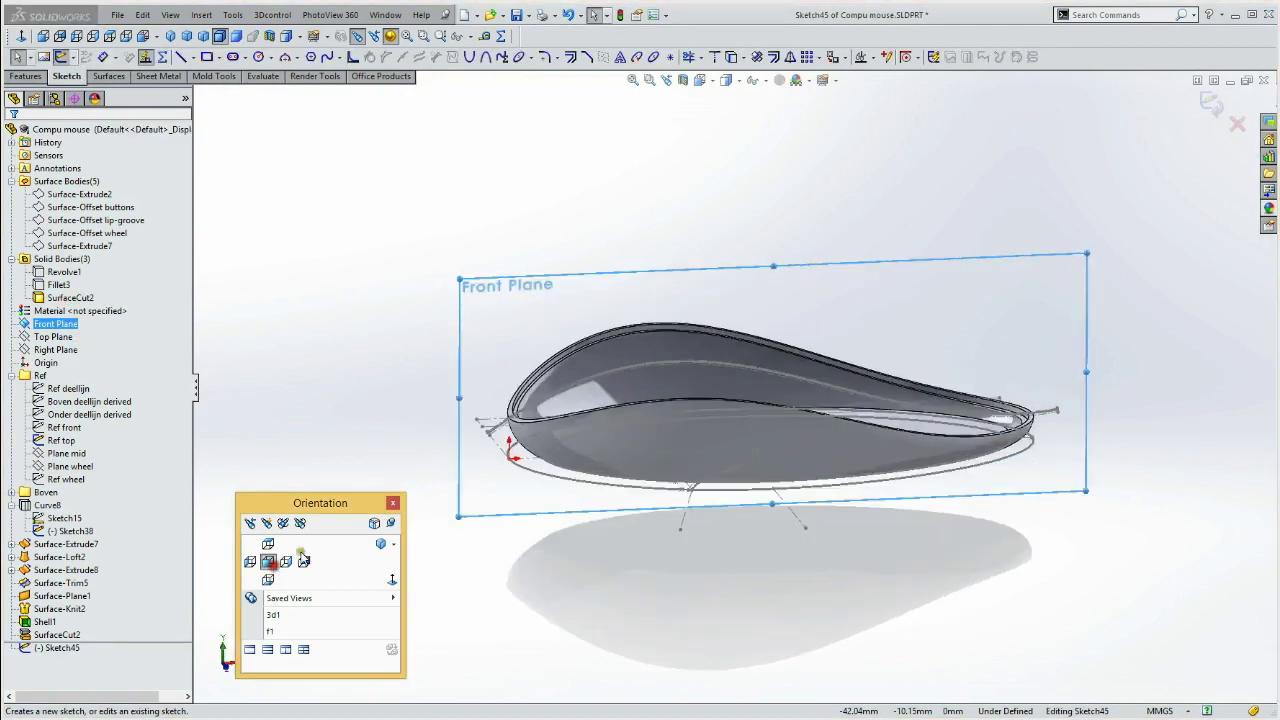
# Zoom into the profile's left end and convert the Sketch38 top profile curve into Sketch45.
pyautogui.press('g')
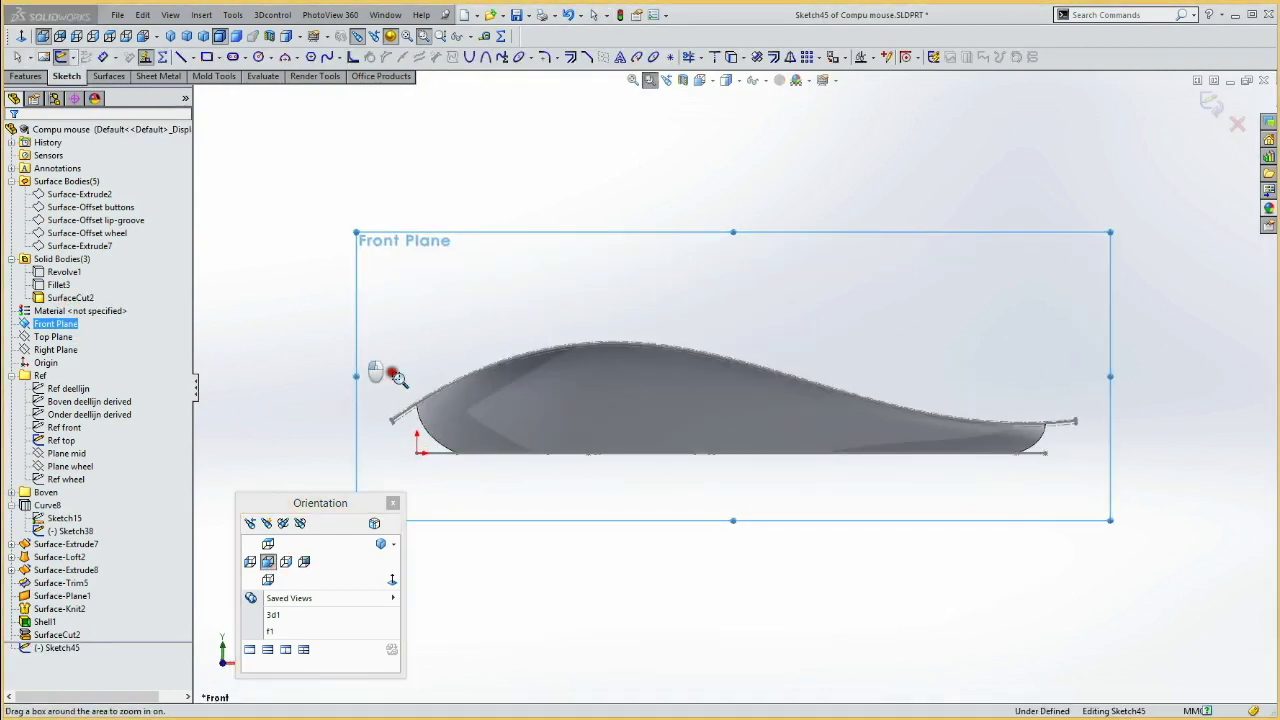
pyautogui.moveTo(348, 346); pyautogui.dragTo(636, 514)
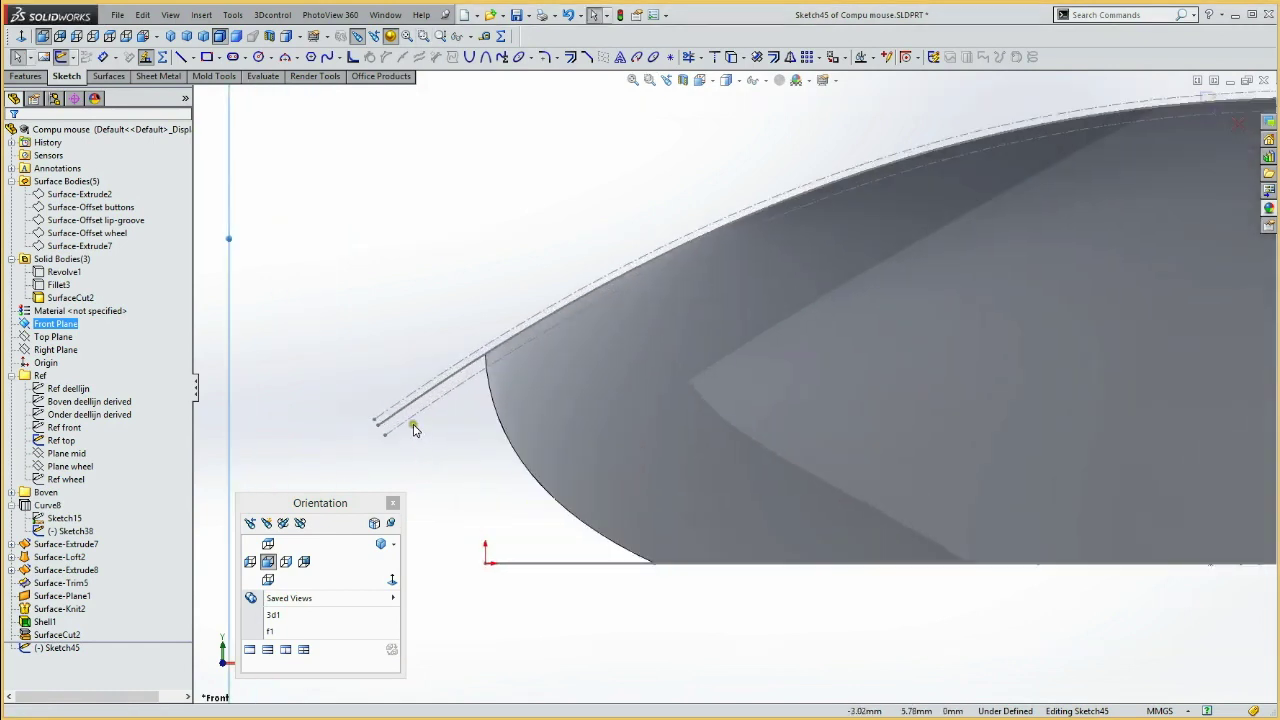
pyautogui.click(411, 422)
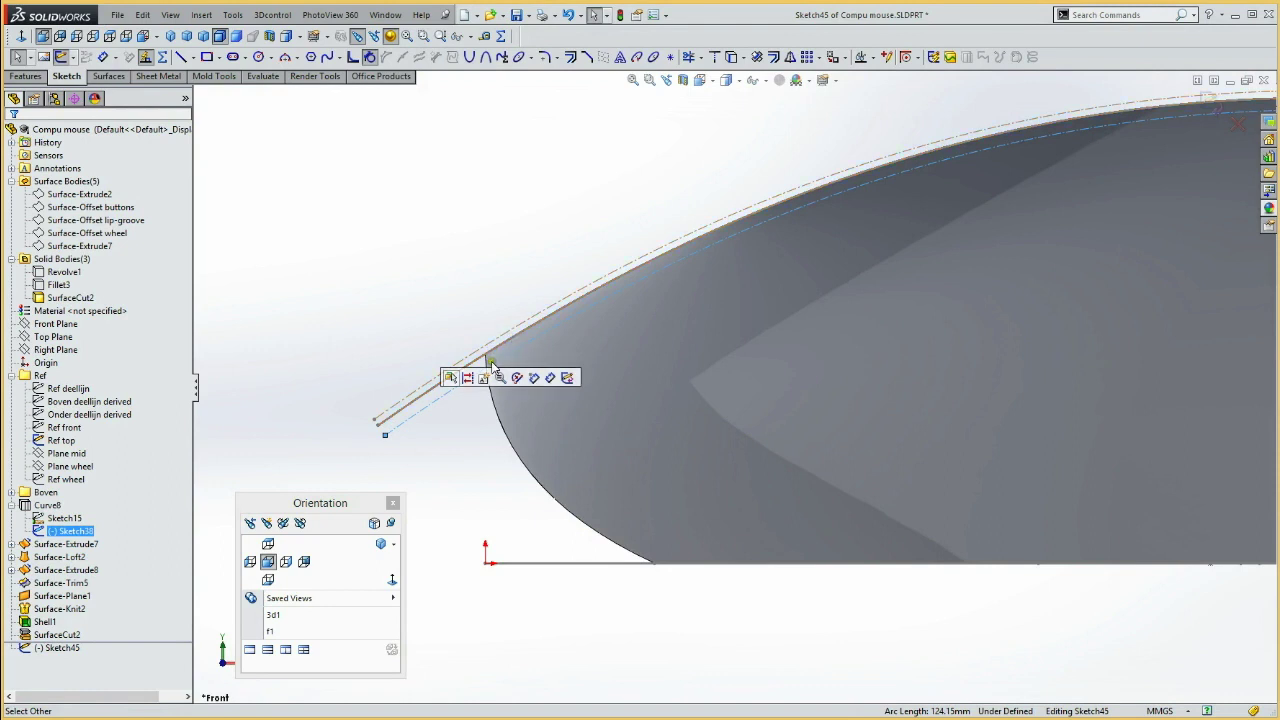
pyautogui.click(732, 57)
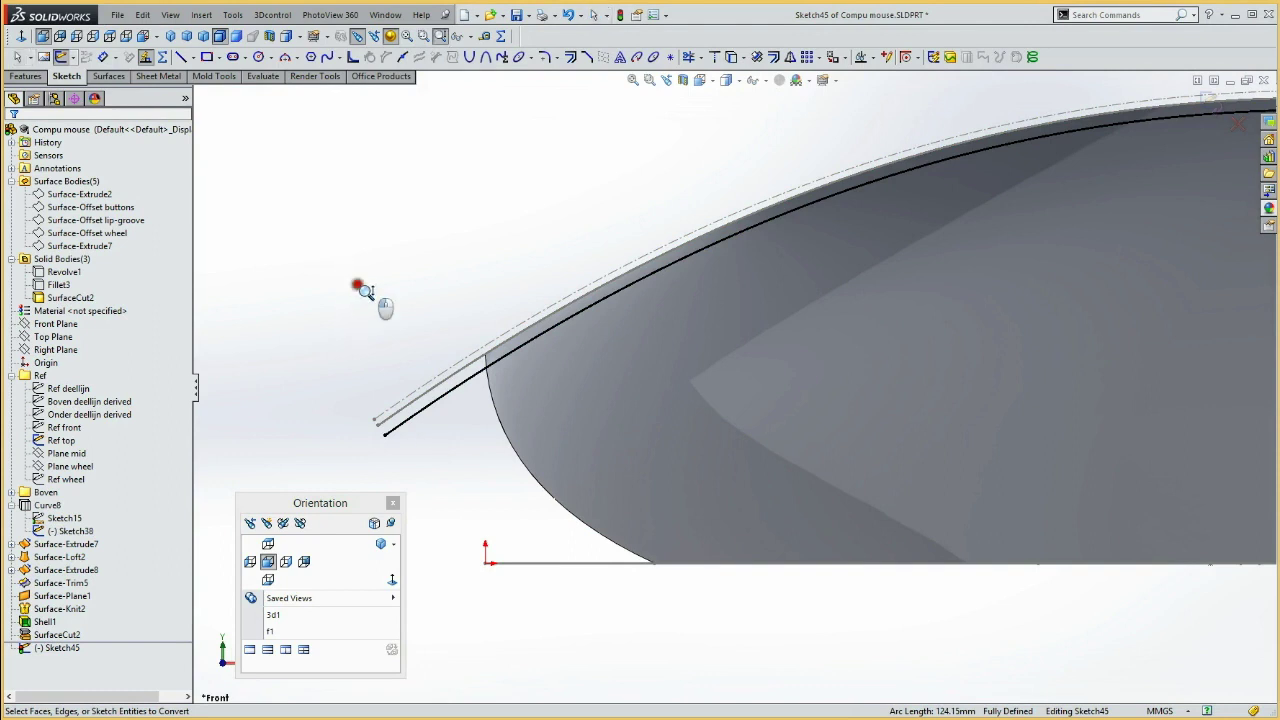
# Draw a vertical line about 48.12 mm long across the profile and tilt the view.
pyautogui.scroll(5, 360, 290)
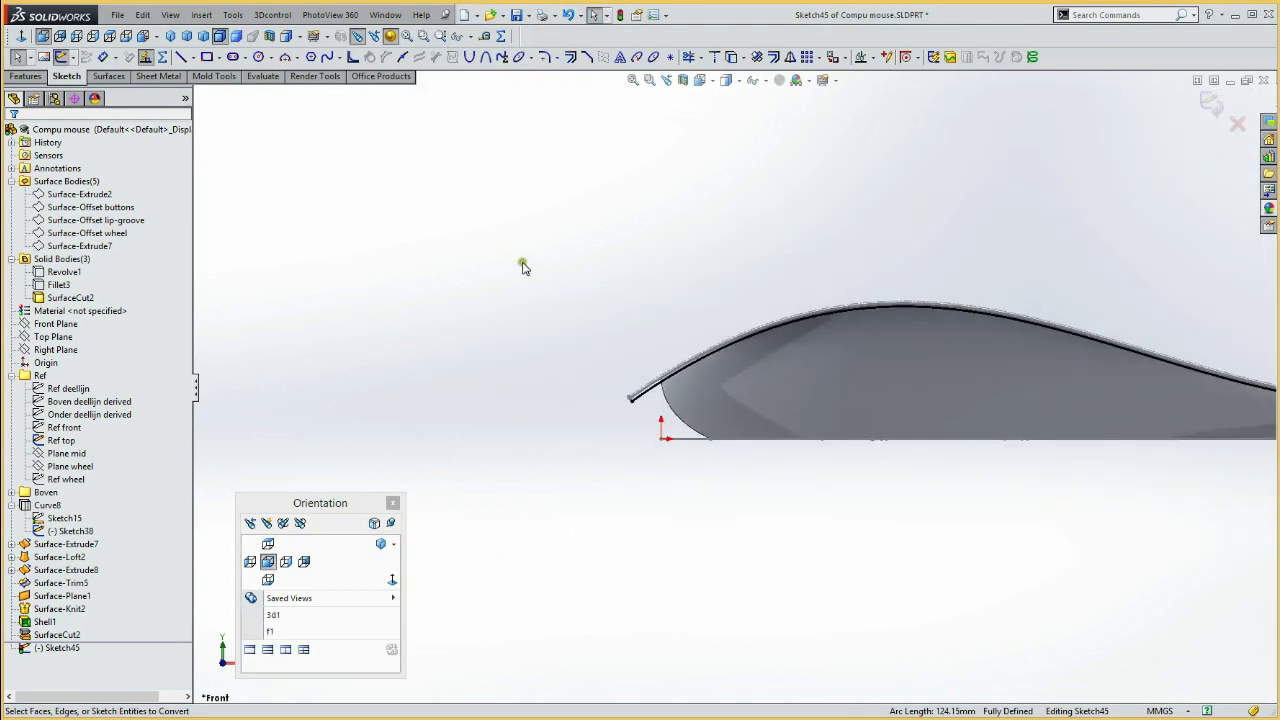
pyautogui.press('l')
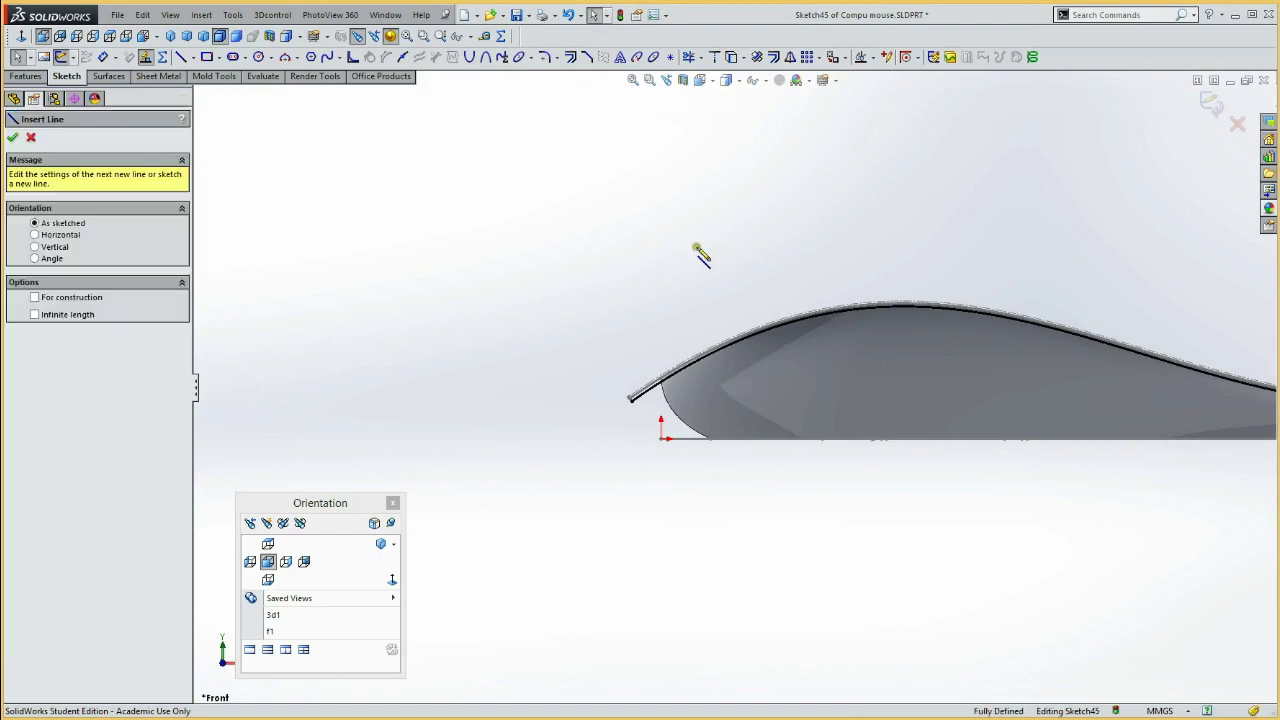
pyautogui.moveTo(786, 510); pyautogui.dragTo(786, 171)
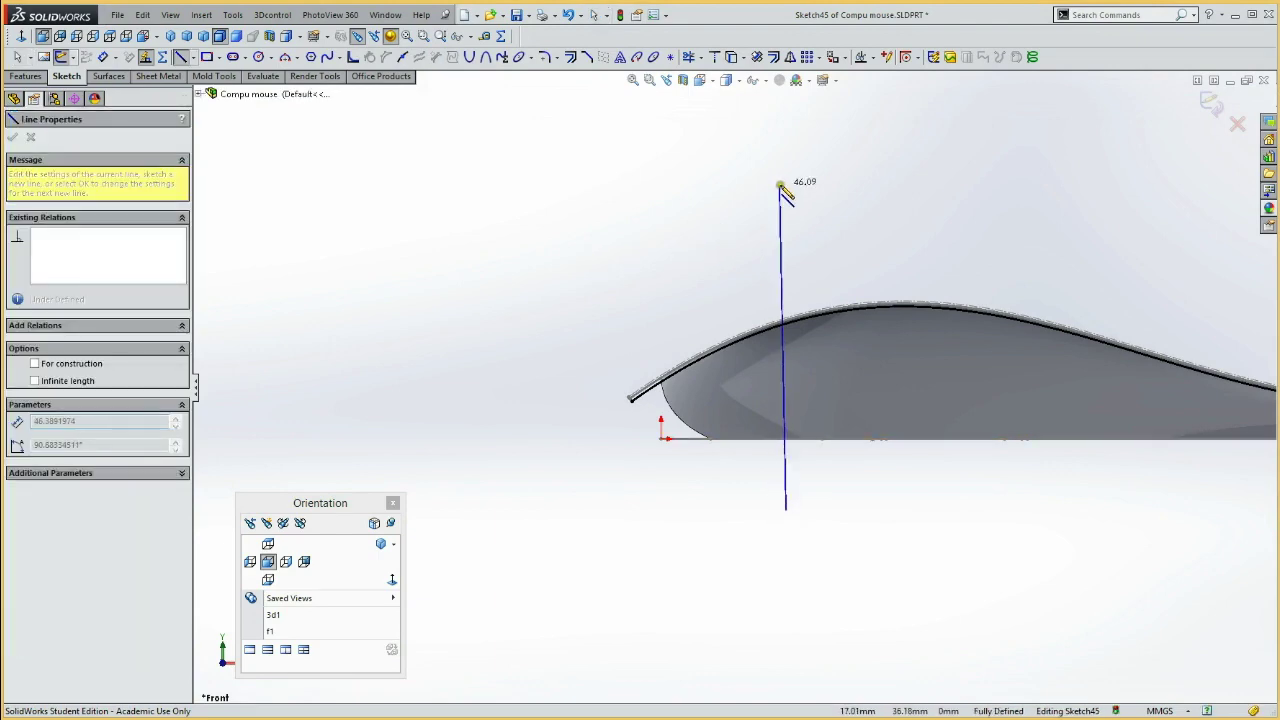
pyautogui.moveTo(600, 226)
pyautogui.mouseDown(button='middle')
pyautogui.moveTo(648, 331)
pyautogui.moveTo(608, 337)
pyautogui.moveTo(666, 326)
pyautogui.moveTo(694, 294)
pyautogui.moveTo(657, 371)
pyautogui.mouseUp(button='middle')
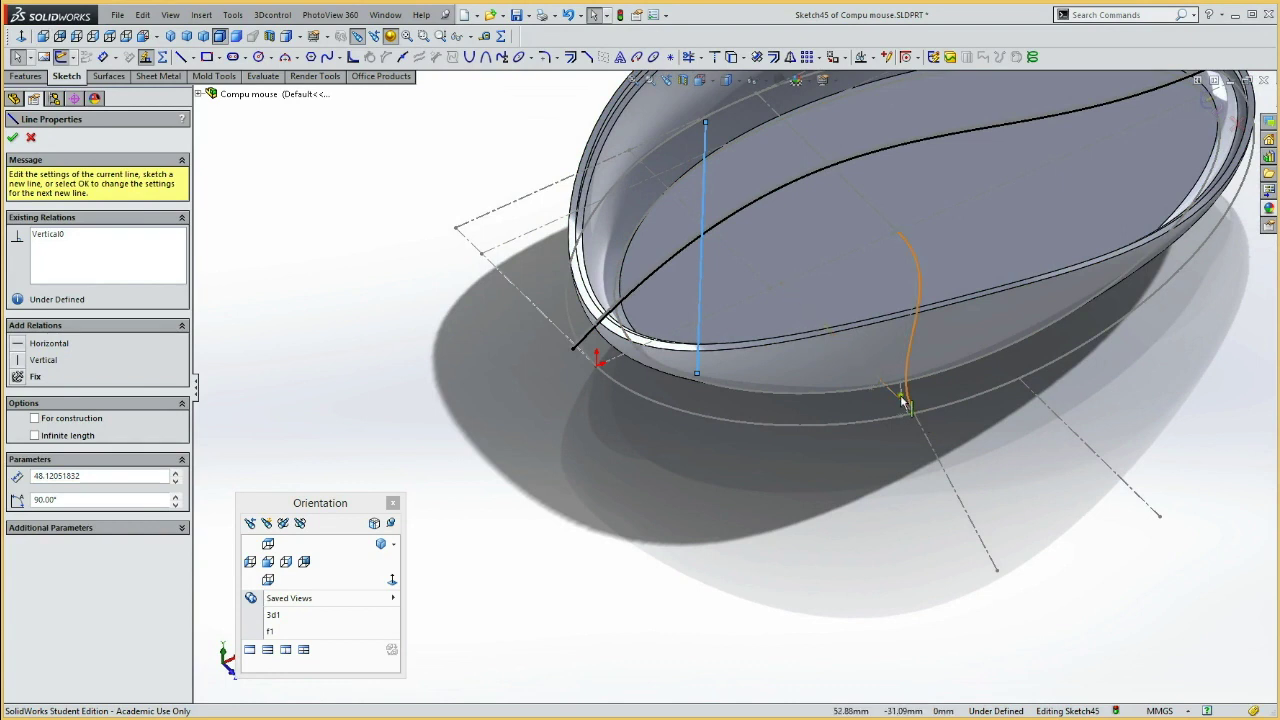
# Make the vertical line coincident with Ref top's Point30 and drop its lower end onto the profile curve.
pyautogui.press('Escape')
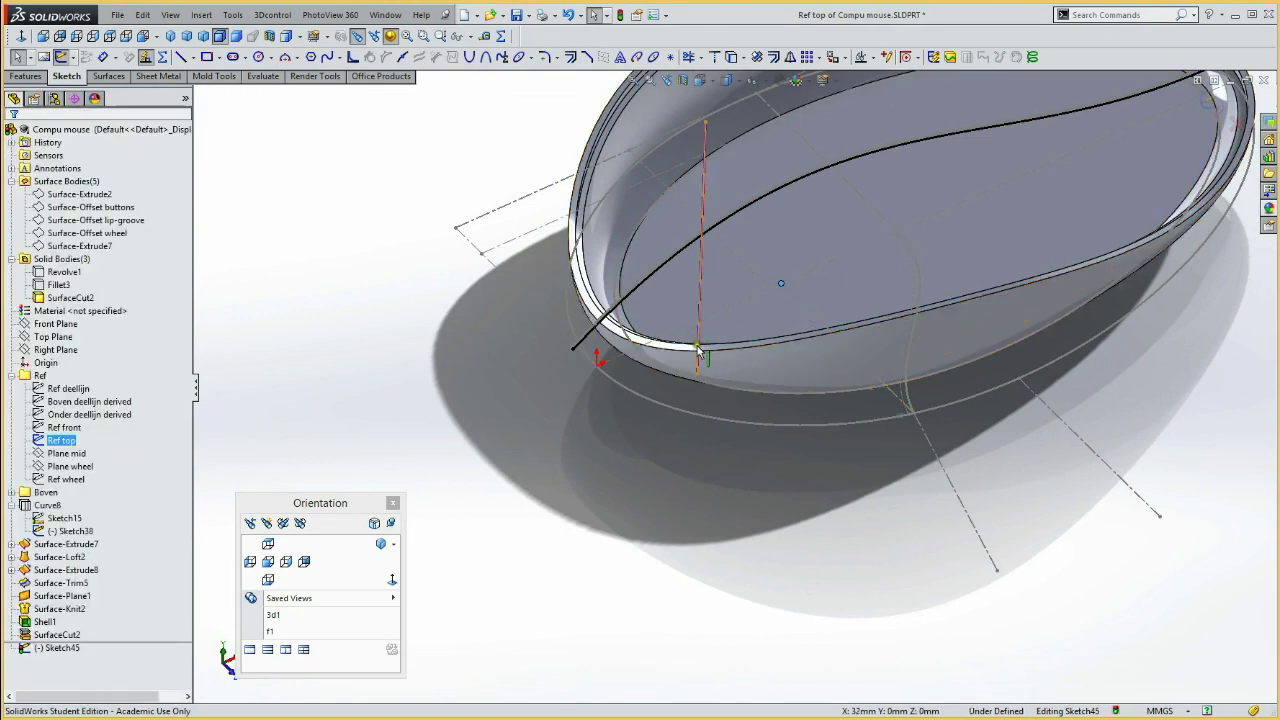
pyautogui.click(702, 293)
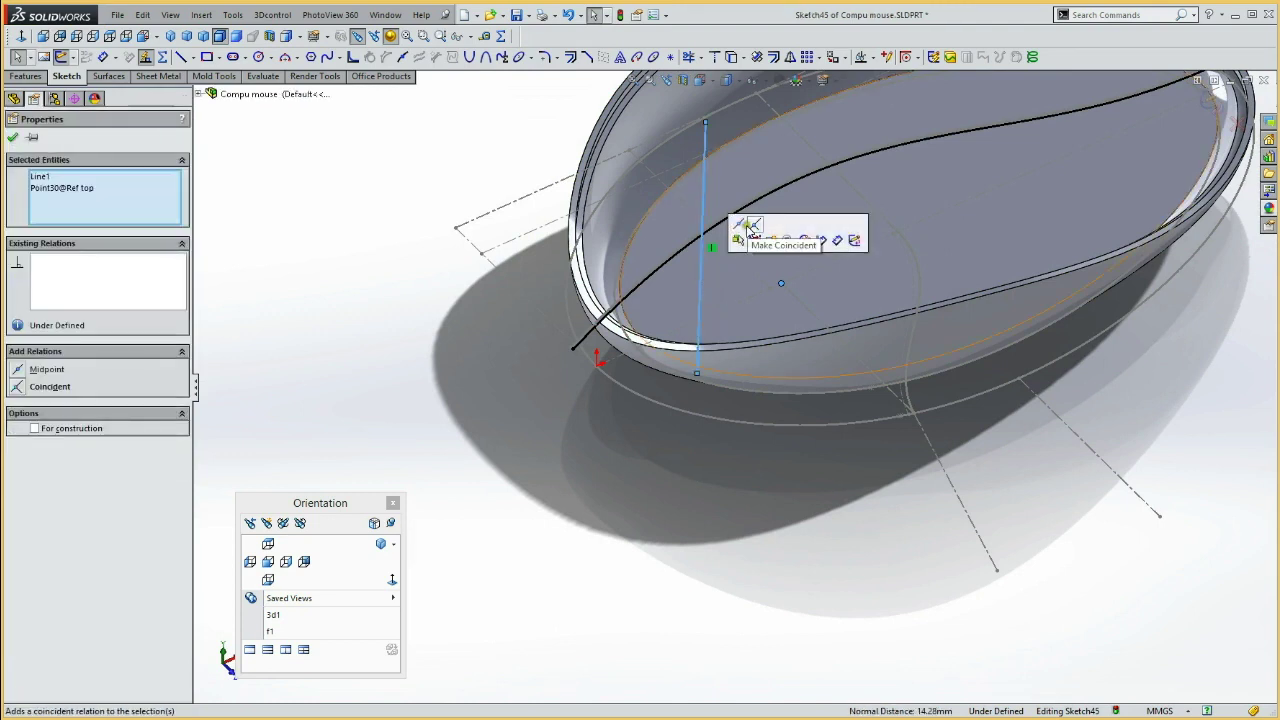
pyautogui.keyDown('ctrl'); pyautogui.click(754, 224); pyautogui.keyUp('ctrl')
pyautogui.click(691, 551)
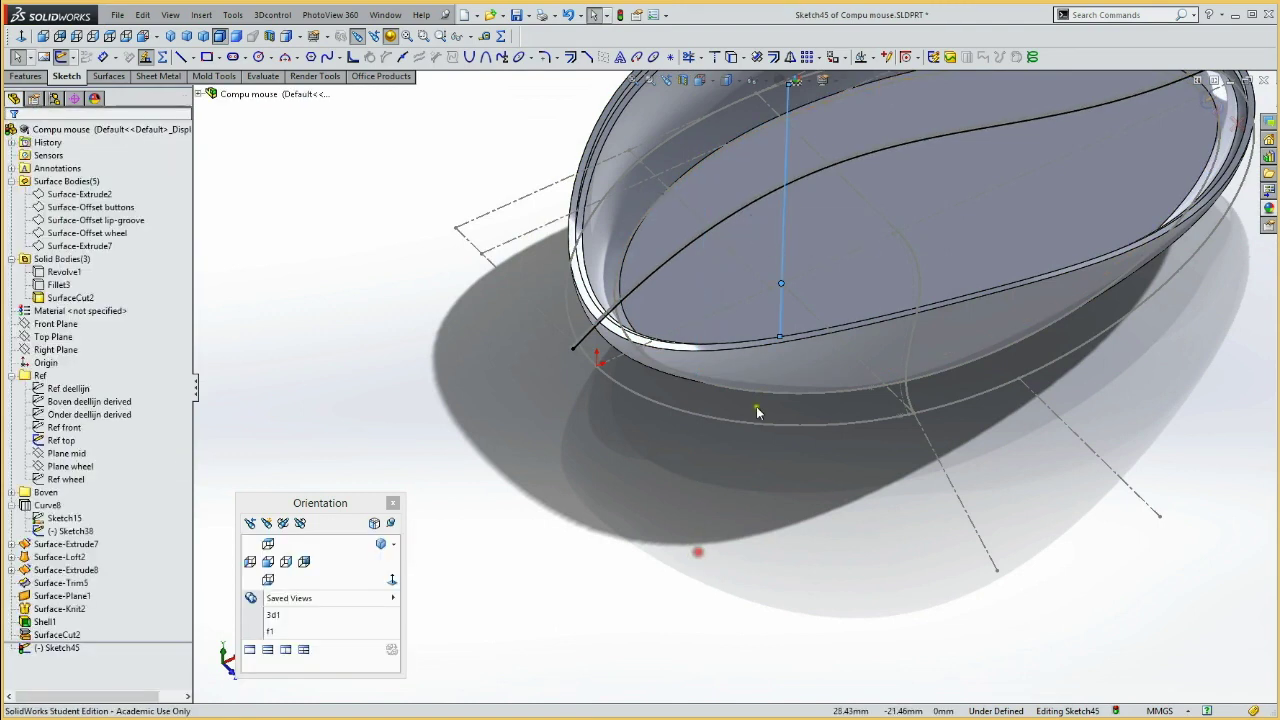
pyautogui.moveTo(777, 335); pyautogui.dragTo(770, 197)
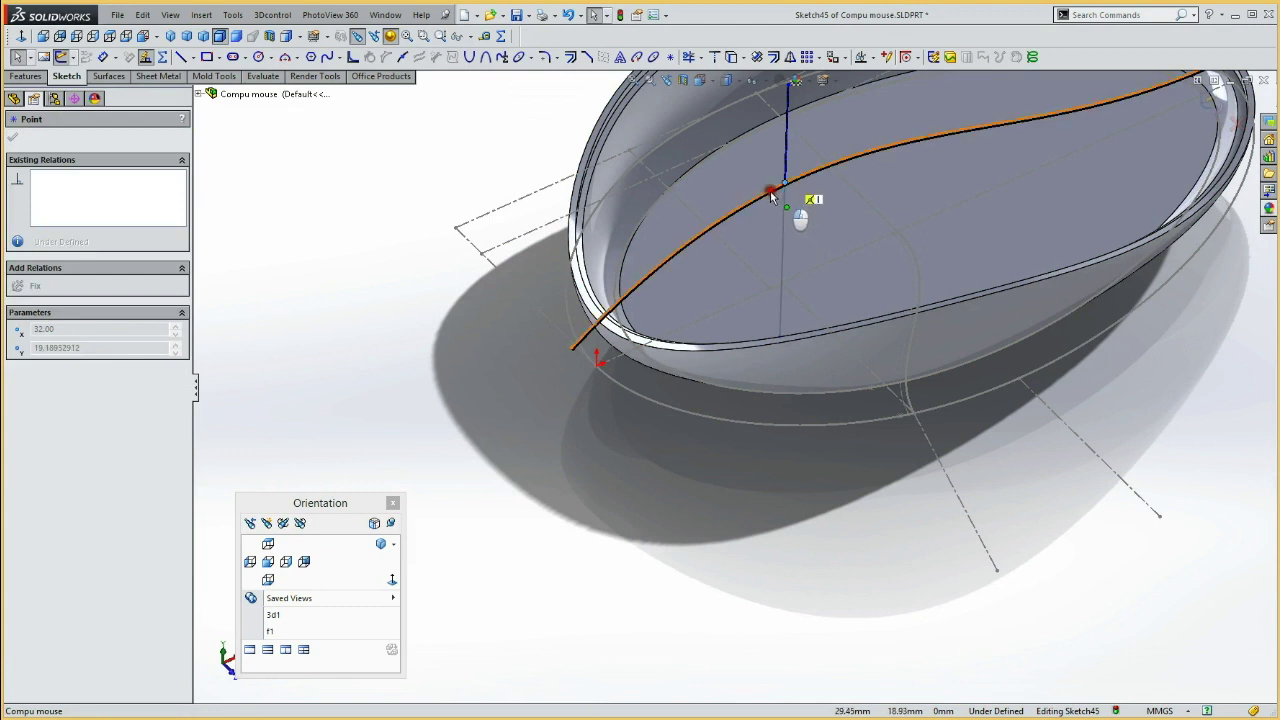
pyautogui.moveTo(770, 194); pyautogui.dragTo(771, 192)
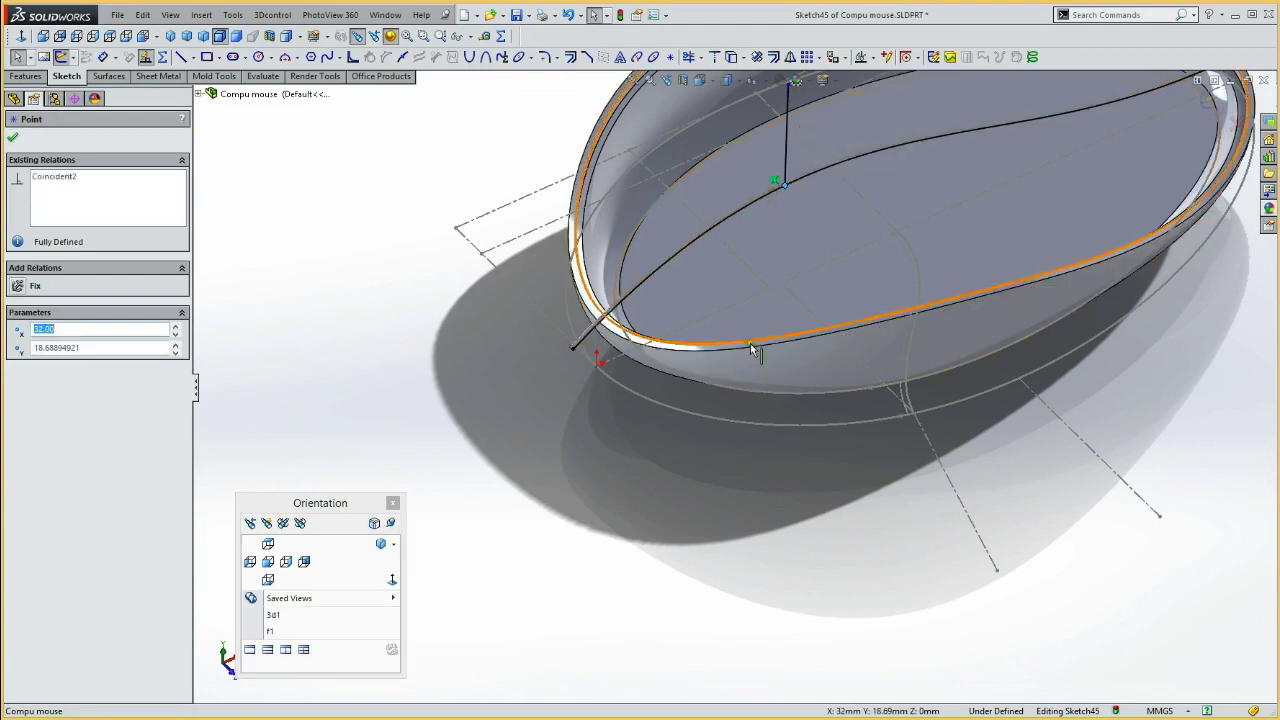
# In the front view, slide the line's endpoint along the profile curve to sit under the line.
pyautogui.click(268, 563)
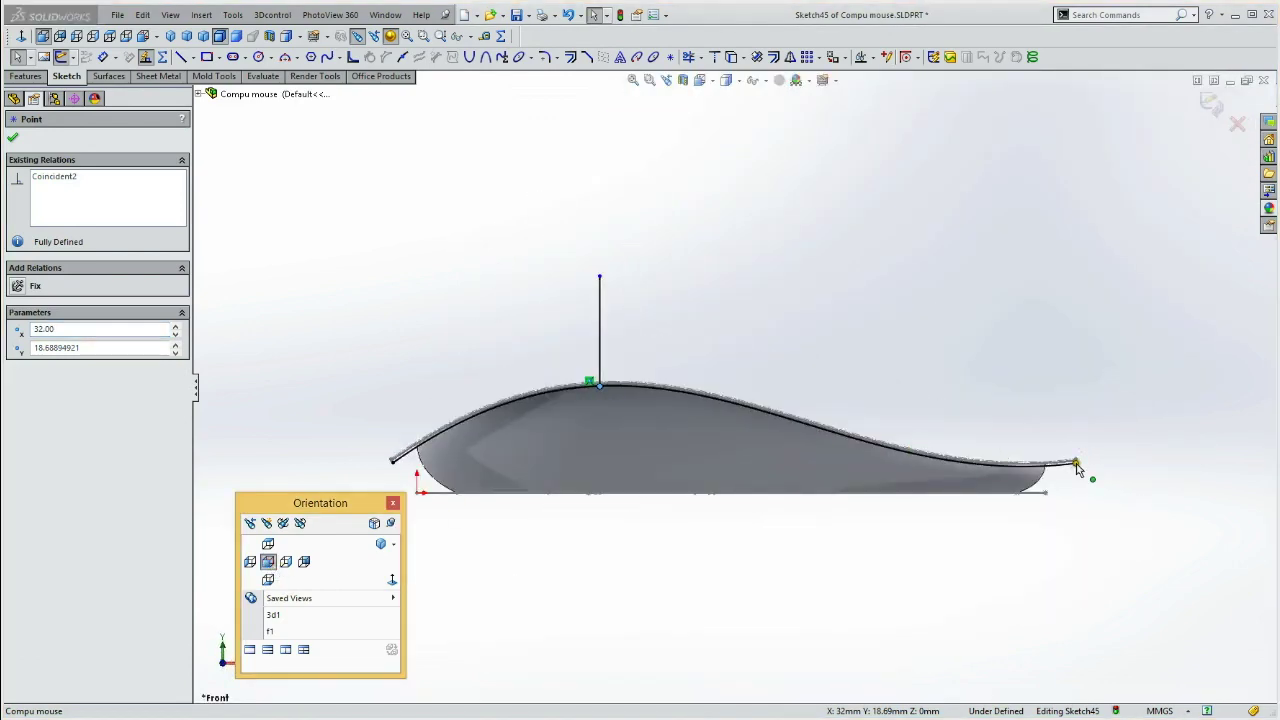
pyautogui.moveTo(1078, 470); pyautogui.dragTo(628, 431)
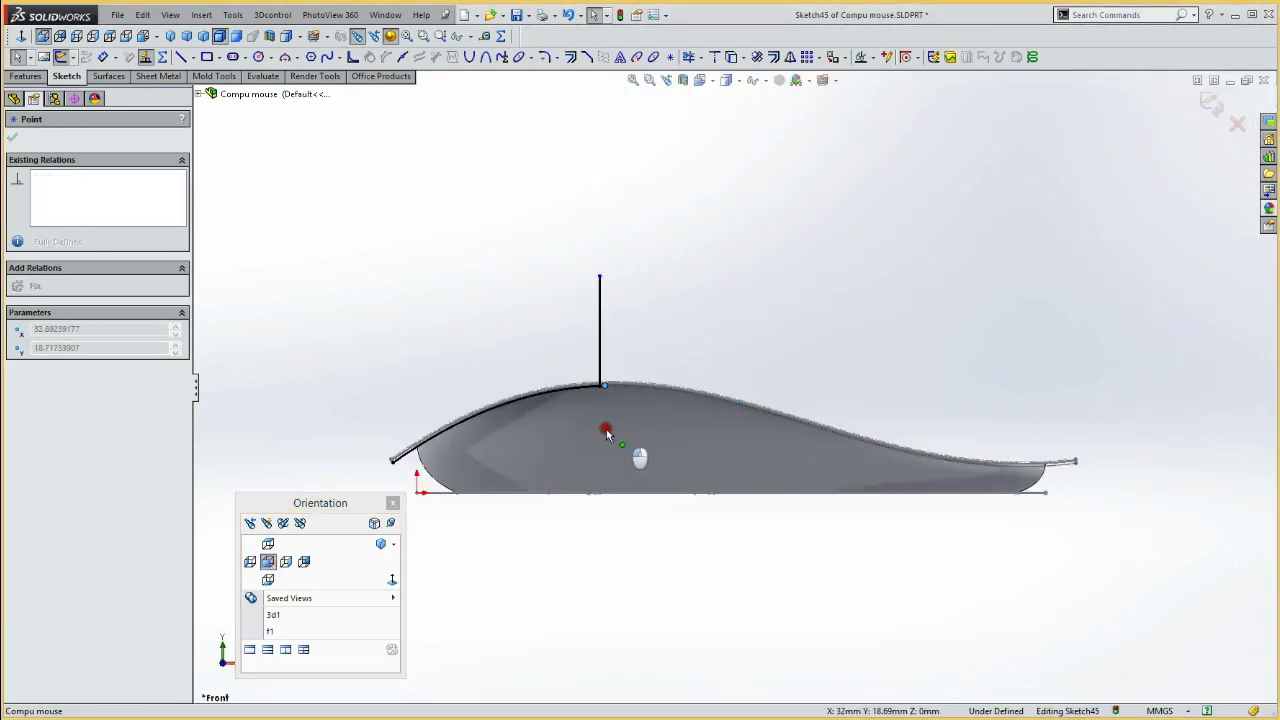
pyautogui.moveTo(600, 426); pyautogui.dragTo(599, 427)
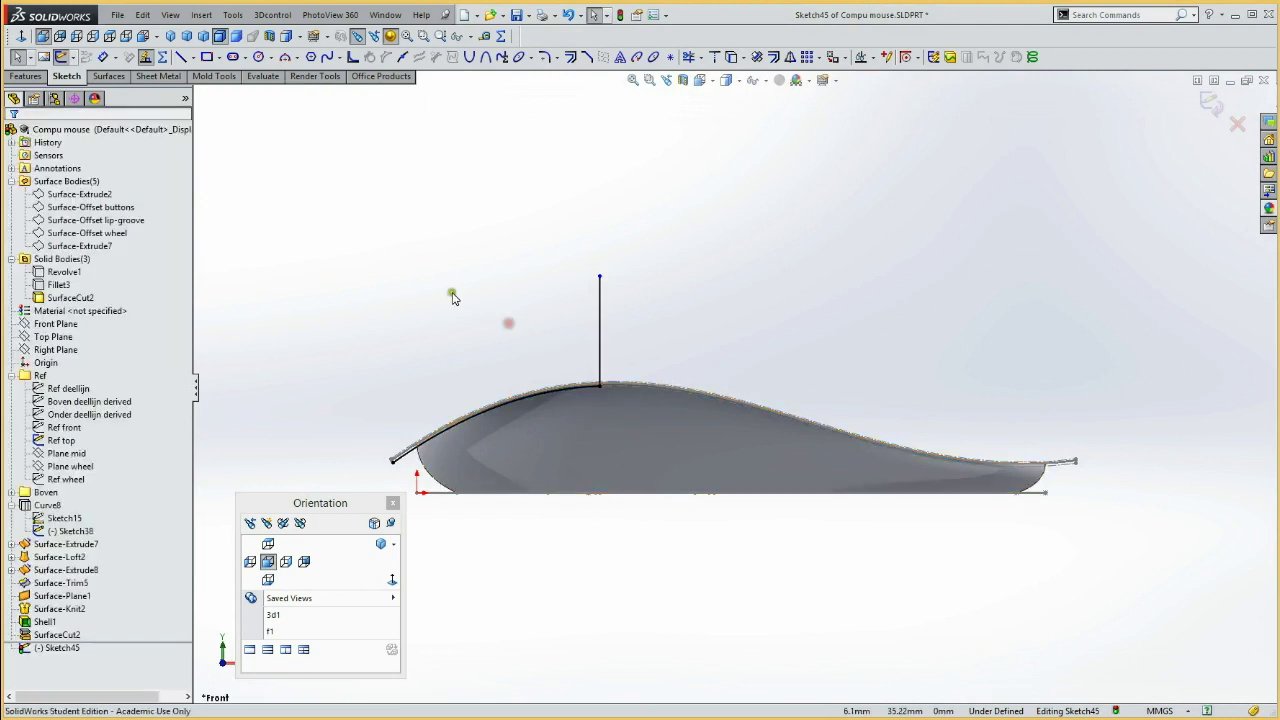
# Cancel an extra line at the vertical line's top and bring up the Features tools.
pyautogui.press('l')
pyautogui.click(598, 277)
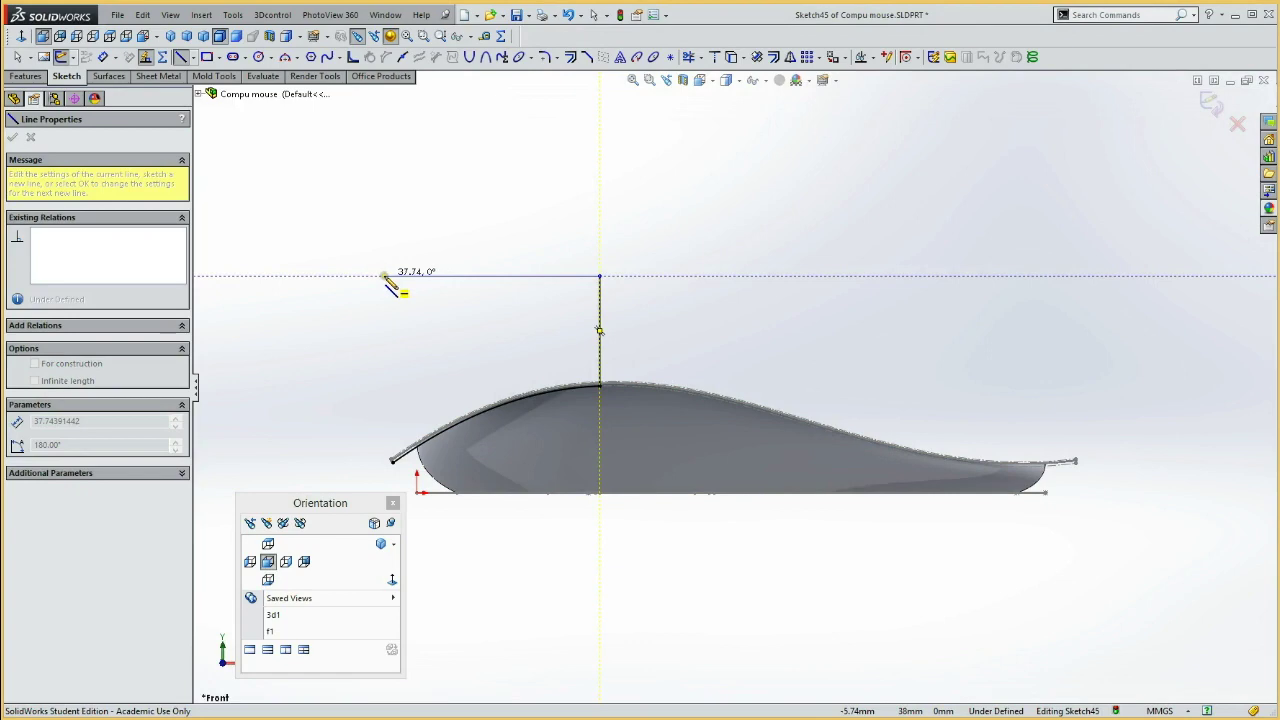
pyautogui.press('Escape')
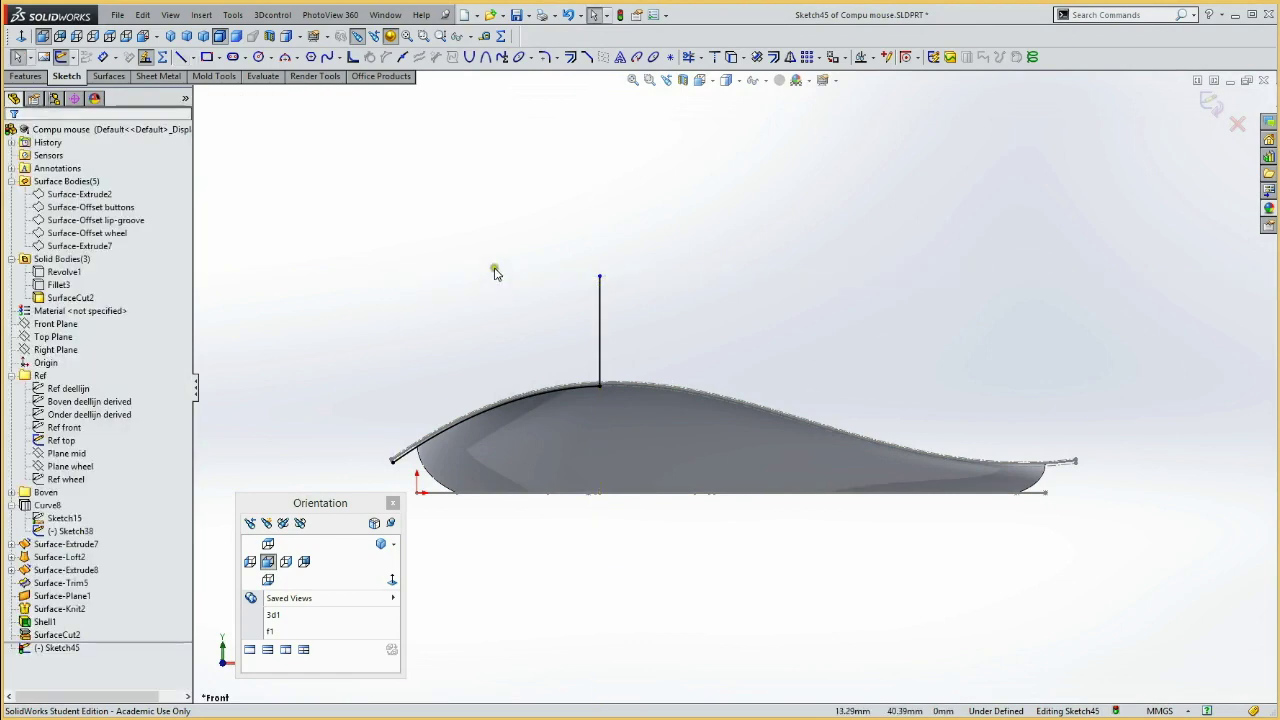
pyautogui.moveTo(473, 272)
pyautogui.mouseDown(button='middle')
pyautogui.moveTo(528, 277)
pyautogui.moveTo(520, 309)
pyautogui.moveTo(506, 243)
pyautogui.moveTo(472, 294)
pyautogui.moveTo(457, 289)
pyautogui.moveTo(503, 278)
pyautogui.moveTo(500, 290)
pyautogui.moveTo(451, 288)
pyautogui.mouseUp(button='middle')
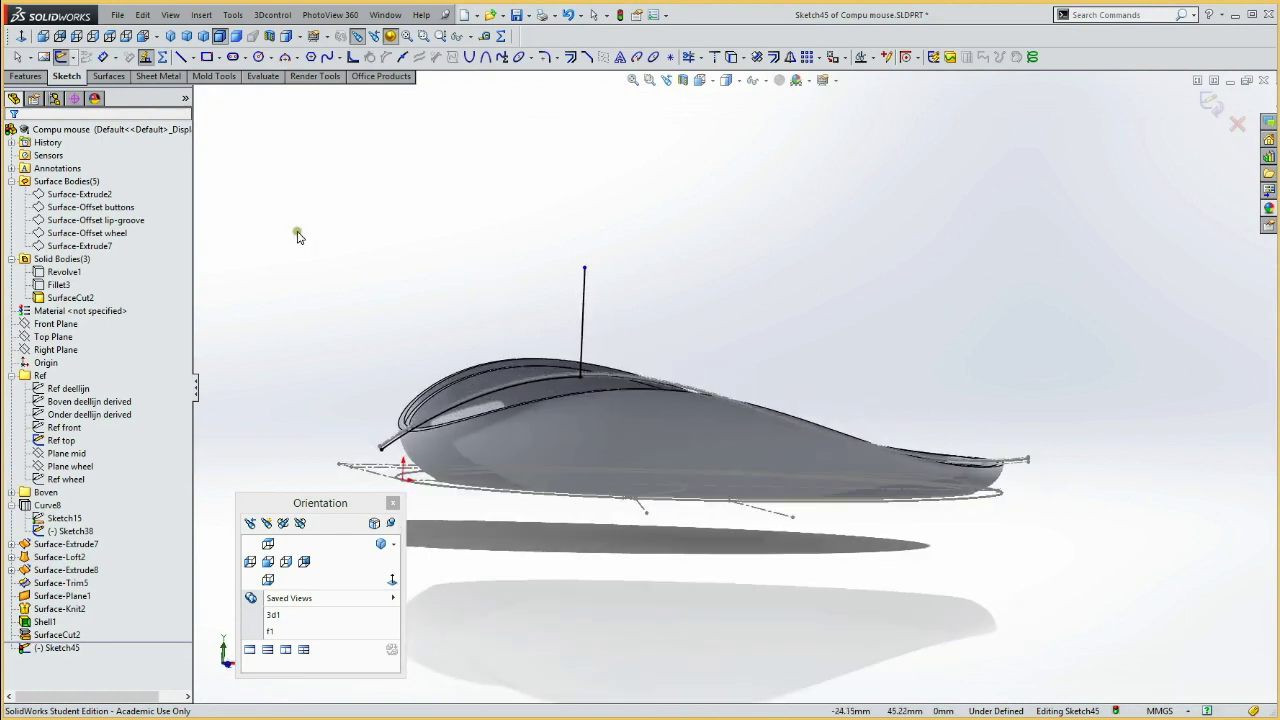
pyautogui.click(27, 77)
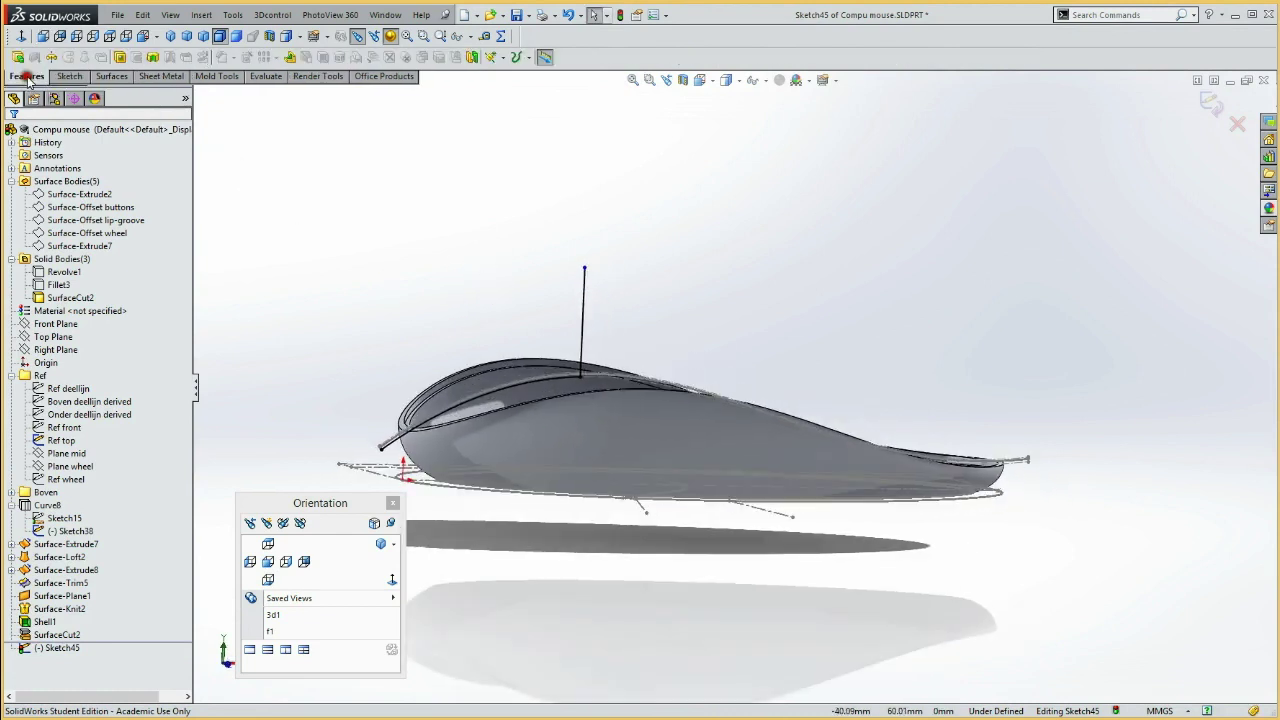
# Cut Through All in both directions from the Sketch45 line to create Cut-Extrude2.
pyautogui.click(120, 57)
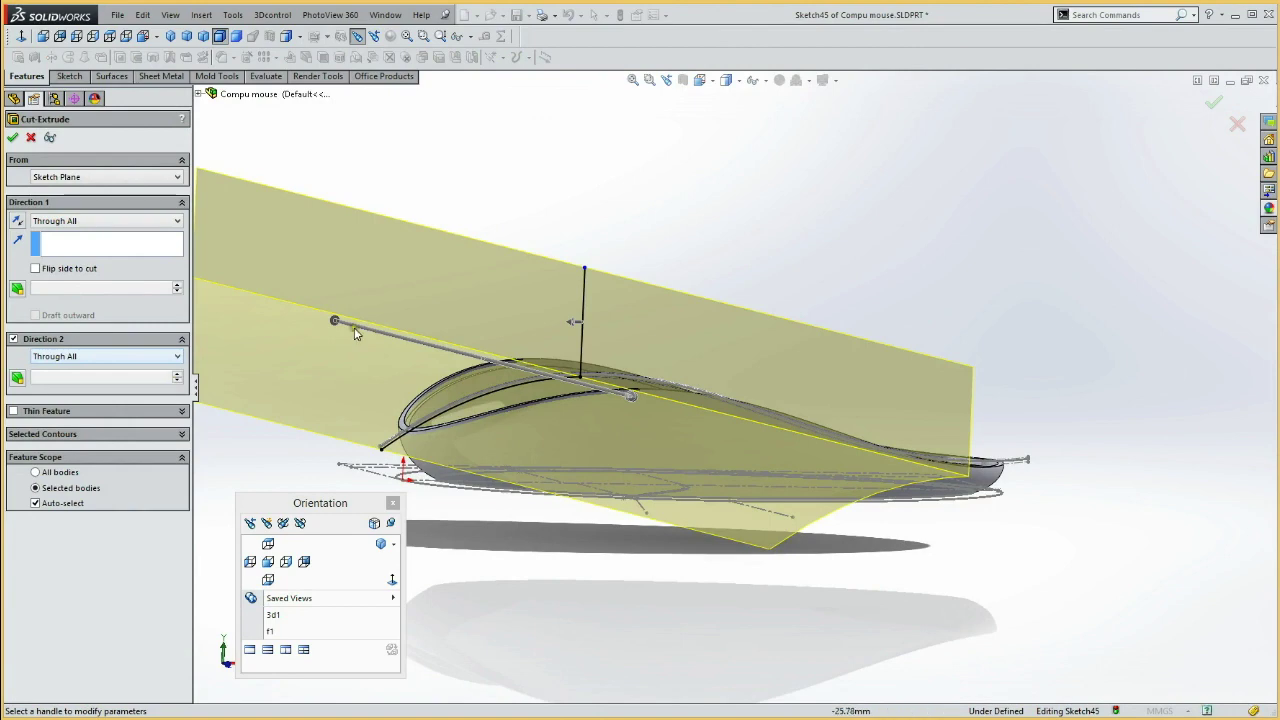
pyautogui.click(12, 138)
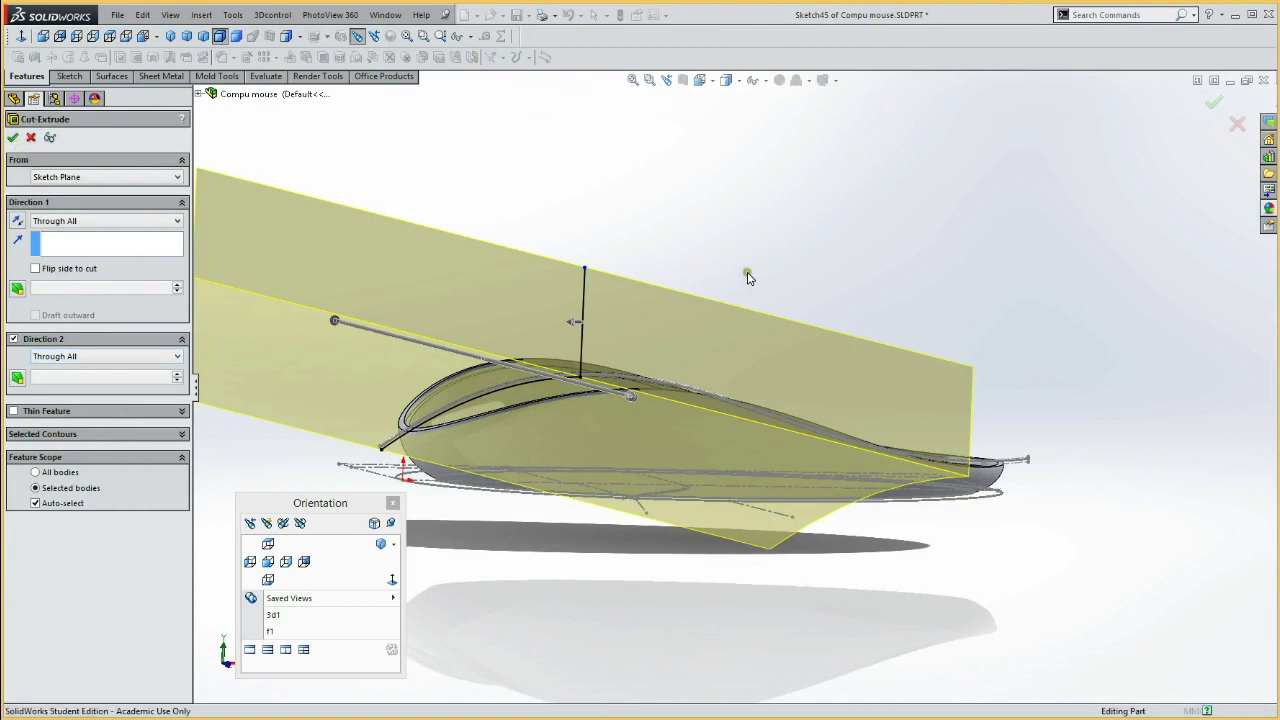
pyautogui.moveTo(814, 268)
pyautogui.mouseDown(button='middle')
pyautogui.moveTo(785, 273)
pyautogui.moveTo(811, 267)
pyautogui.mouseUp(button='middle')
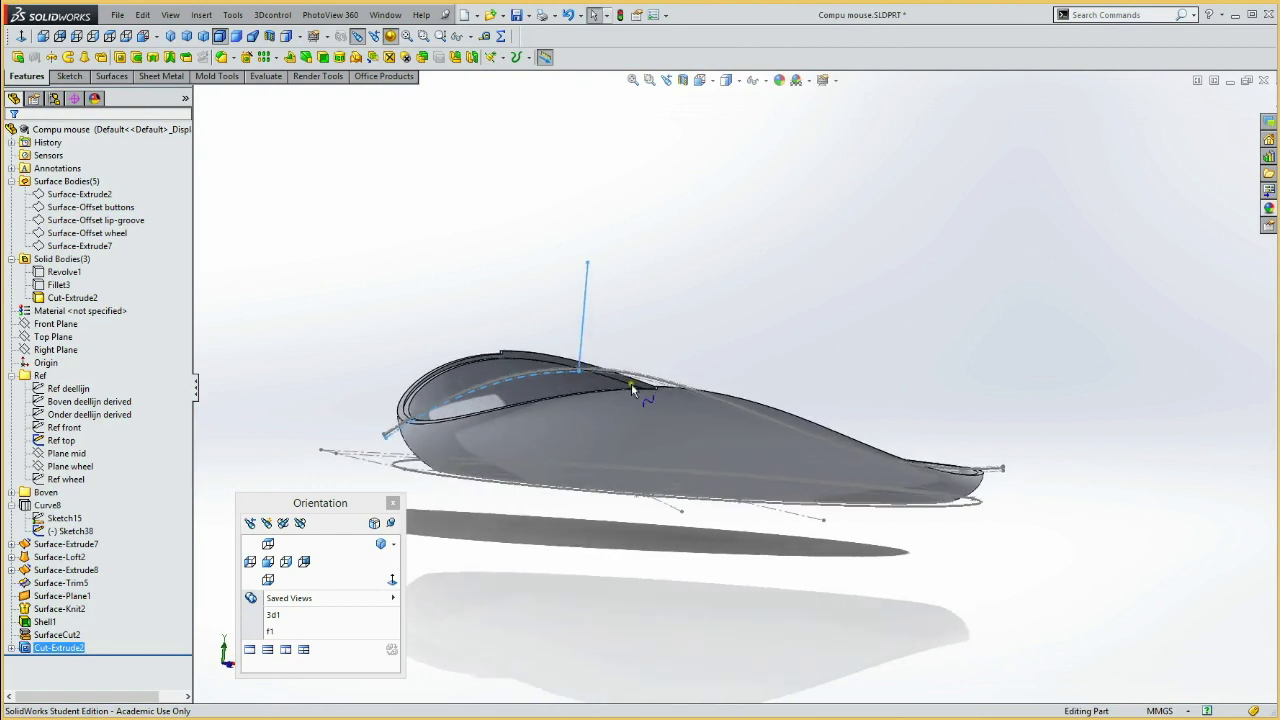
pyautogui.click(66, 517)
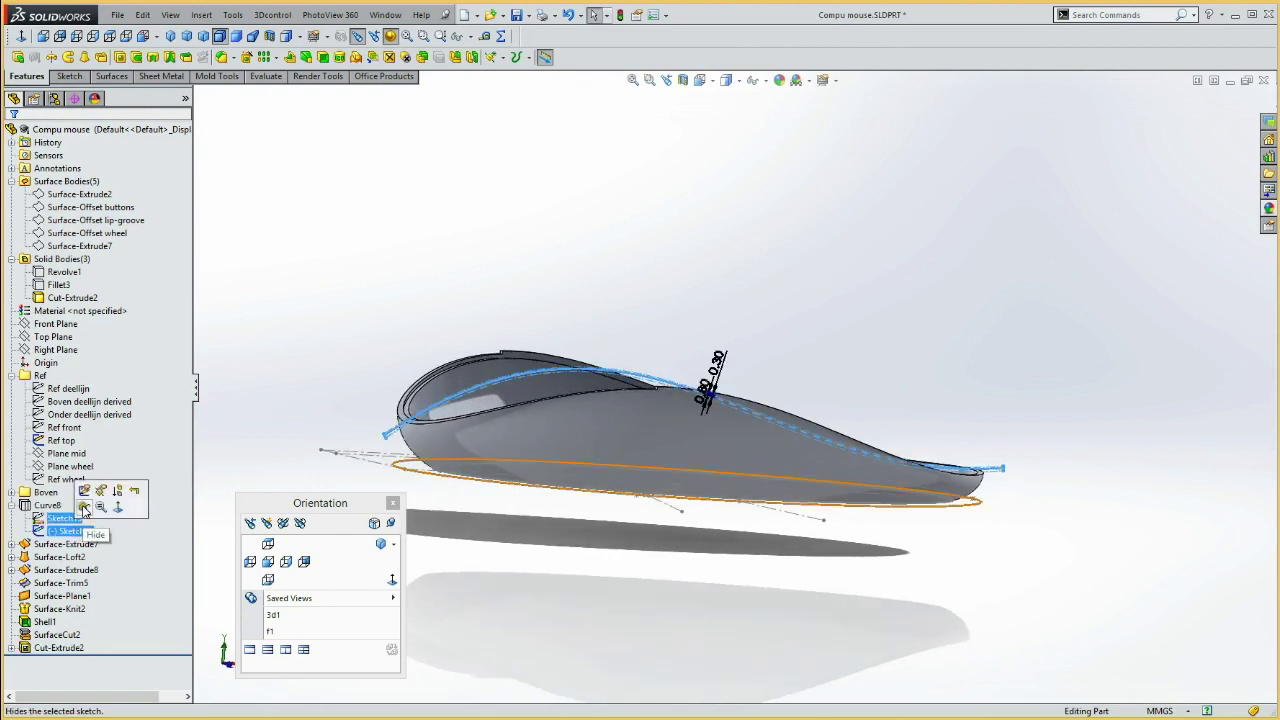
# Hide Sketch15 and another reference guide sketch.
pyautogui.click(341, 311)
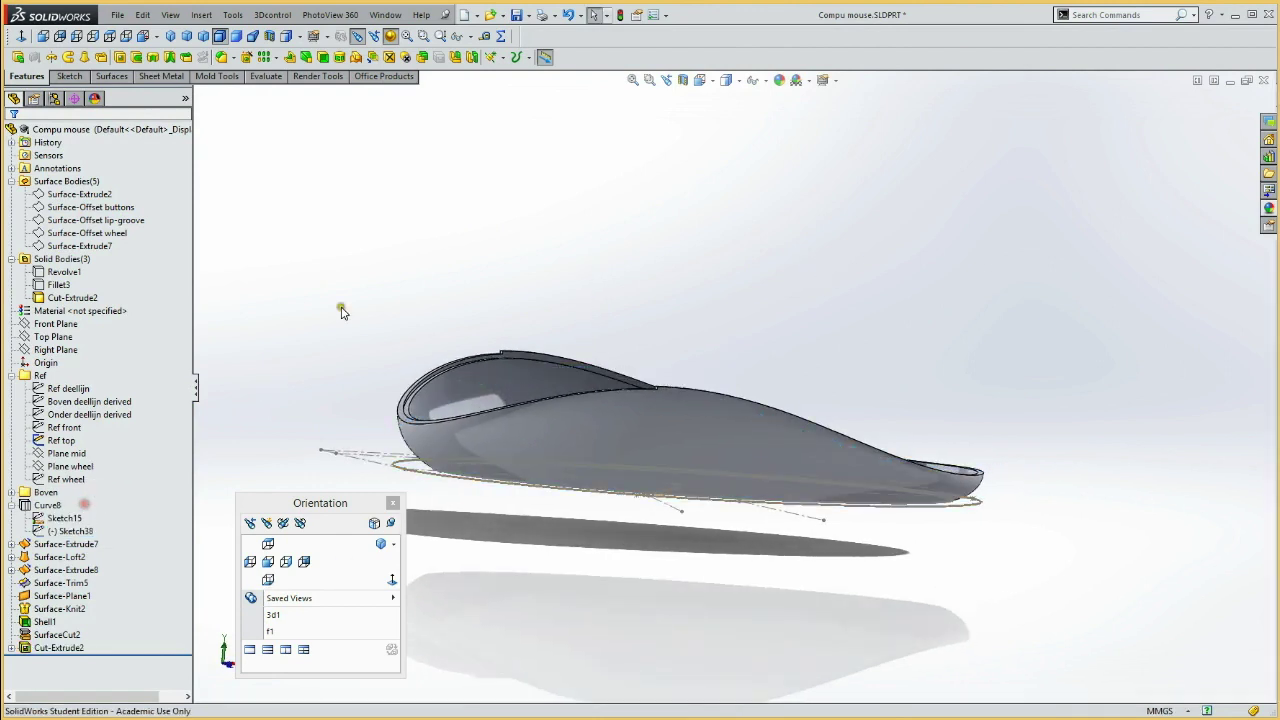
pyautogui.click(64, 440)
pyautogui.press('Escape')
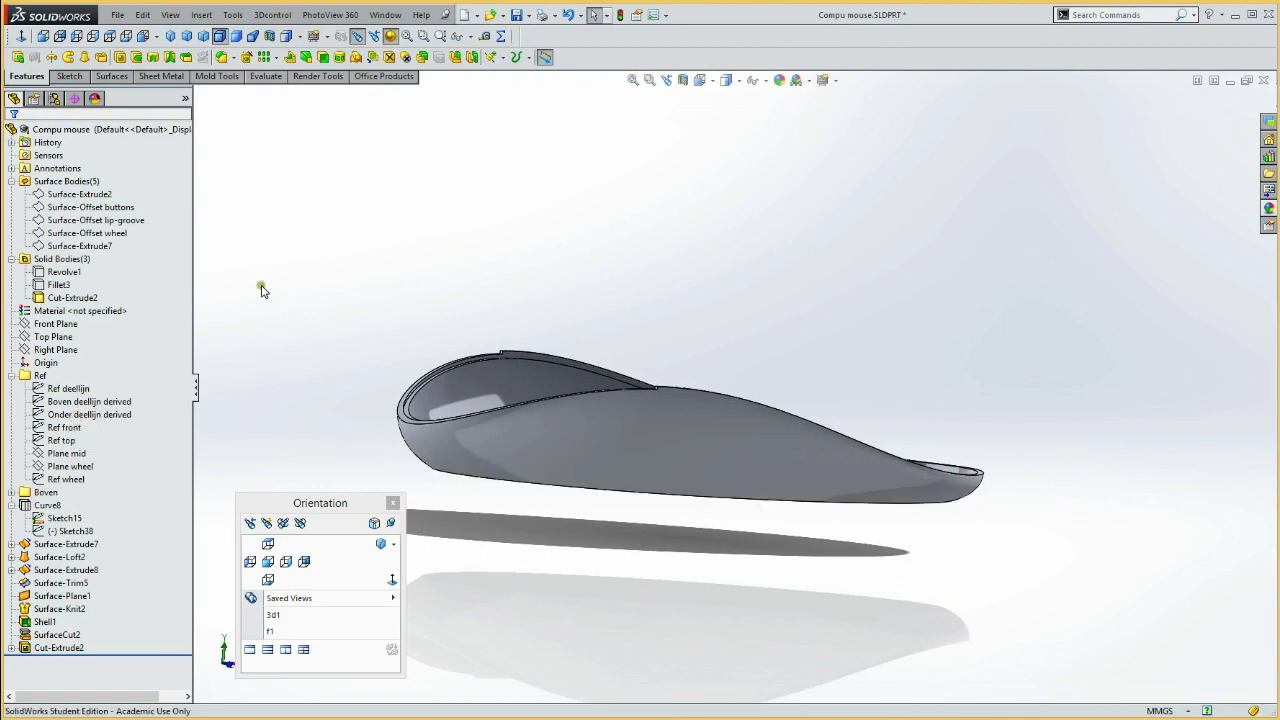
# Look down into the shell and zoom in on the step in its rim.
pyautogui.moveTo(391, 258)
pyautogui.mouseDown(button='middle')
pyautogui.moveTo(417, 251)
pyautogui.moveTo(403, 300)
pyautogui.mouseUp(button='middle')
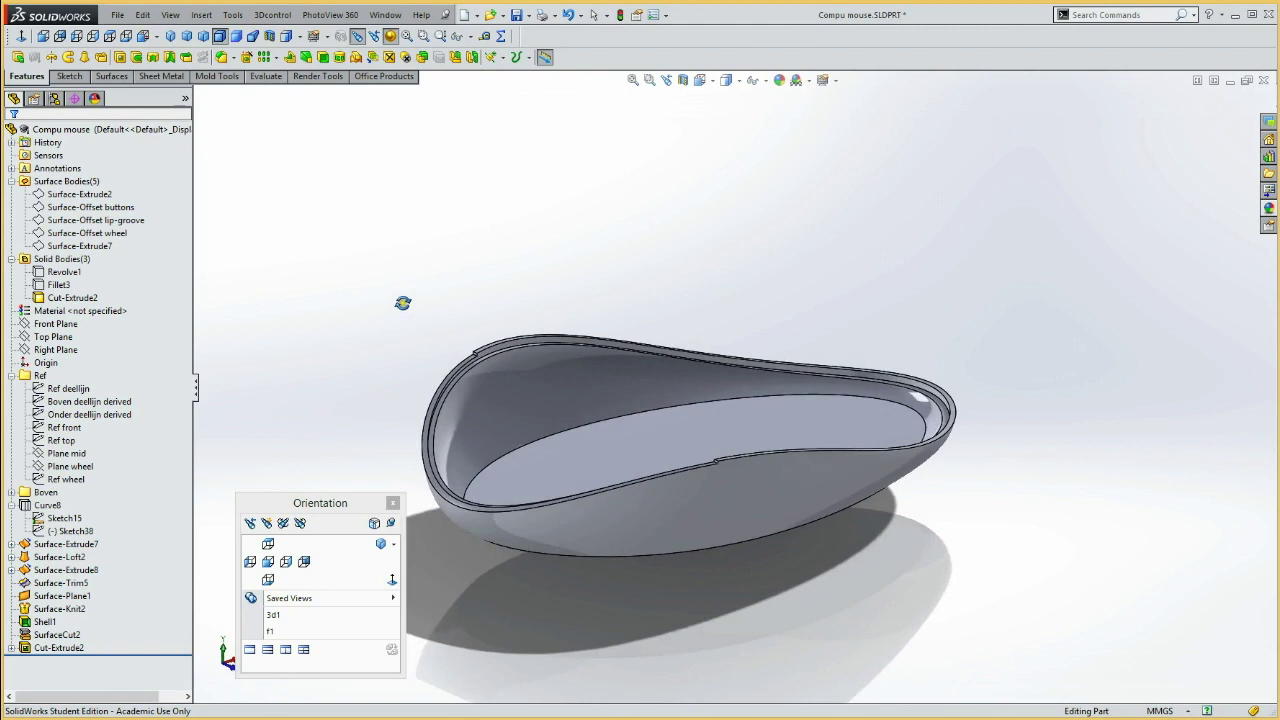
pyautogui.press('Up')
pyautogui.press('Up')
pyautogui.press('Up')
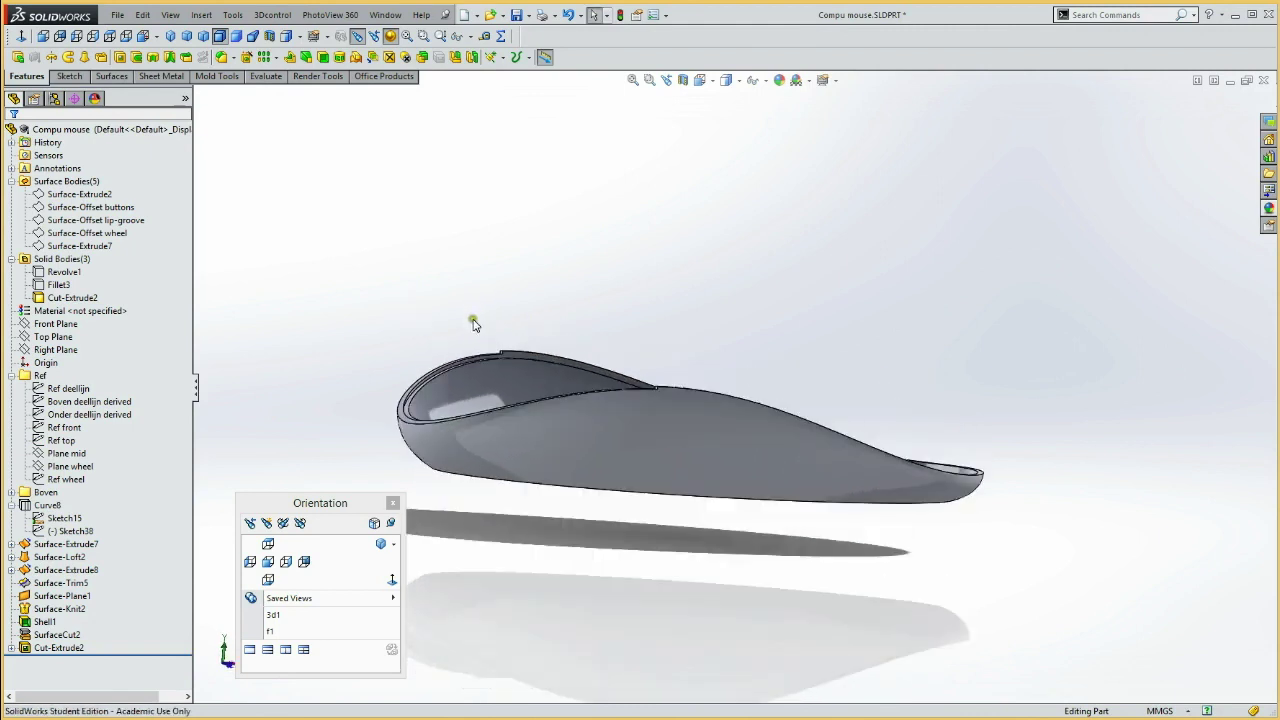
pyautogui.press('Down')
pyautogui.press('Down')
pyautogui.press('Down')
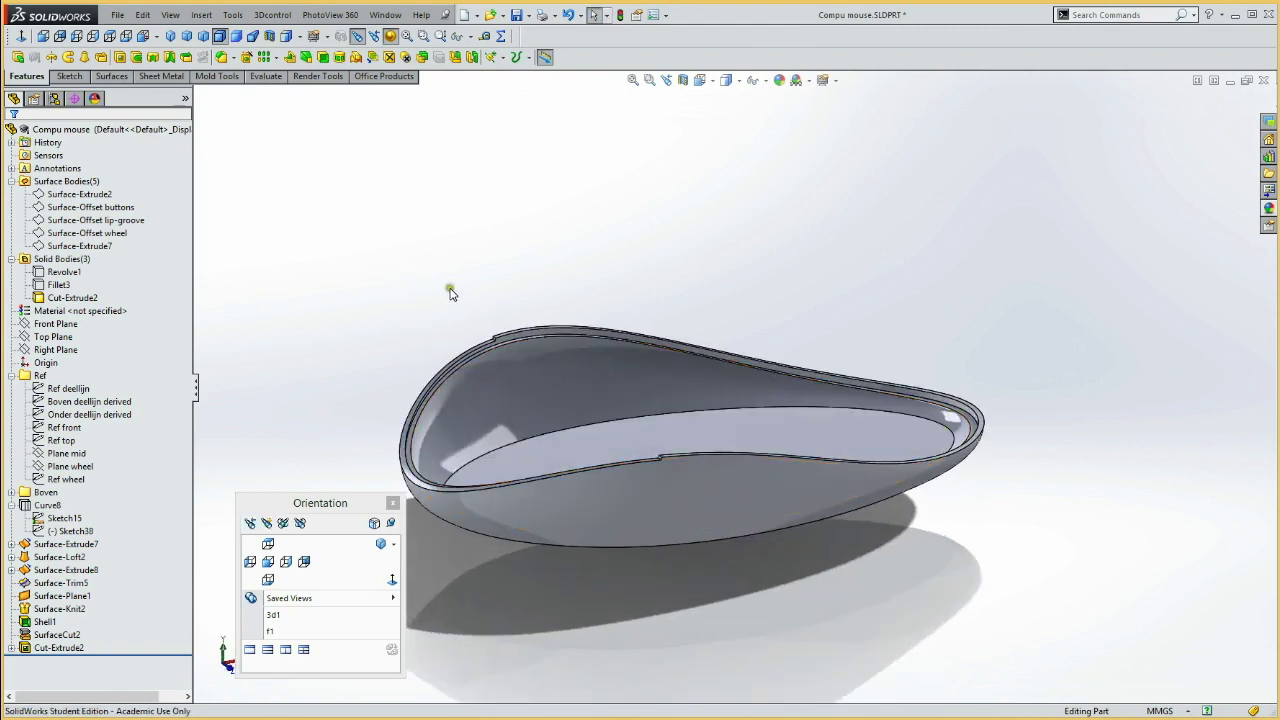
pyautogui.moveTo(466, 312); pyautogui.dragTo(554, 358)
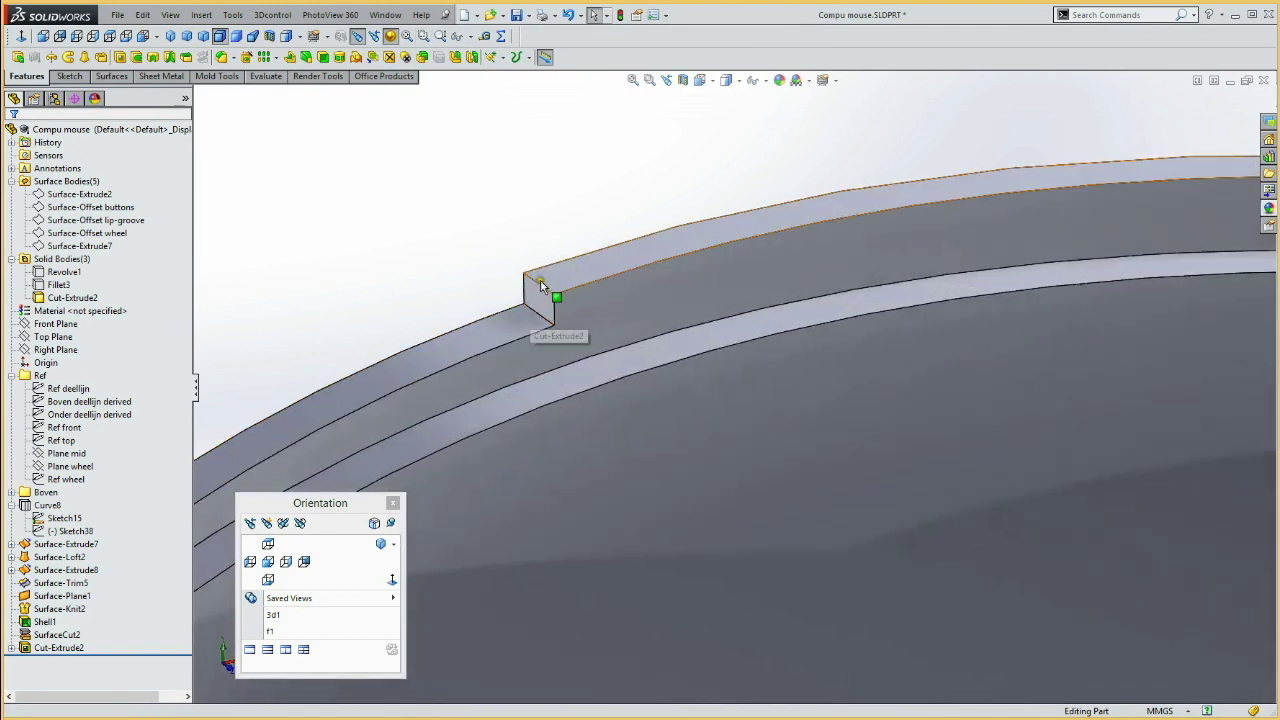
# Start a 0.2 mm fillet on the first two edges of the rim step.
pyautogui.click(221, 57)
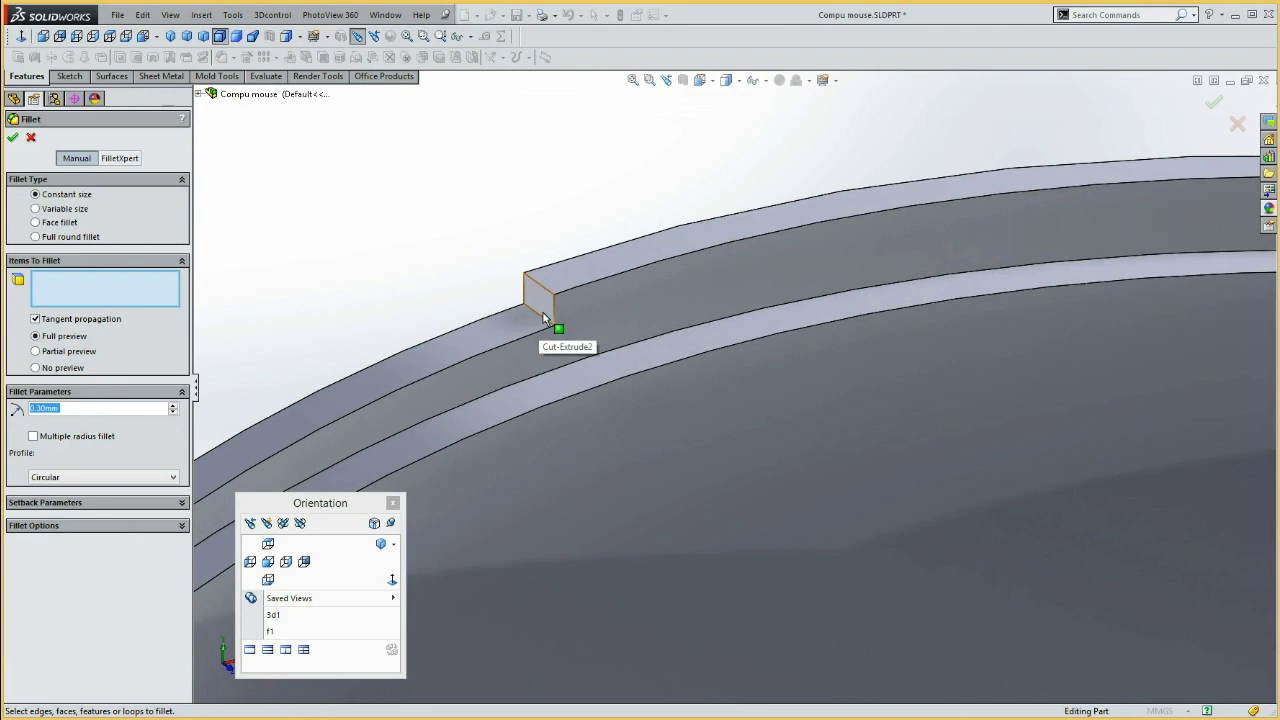
pyautogui.press('BackSpace')
pyautogui.write('2')
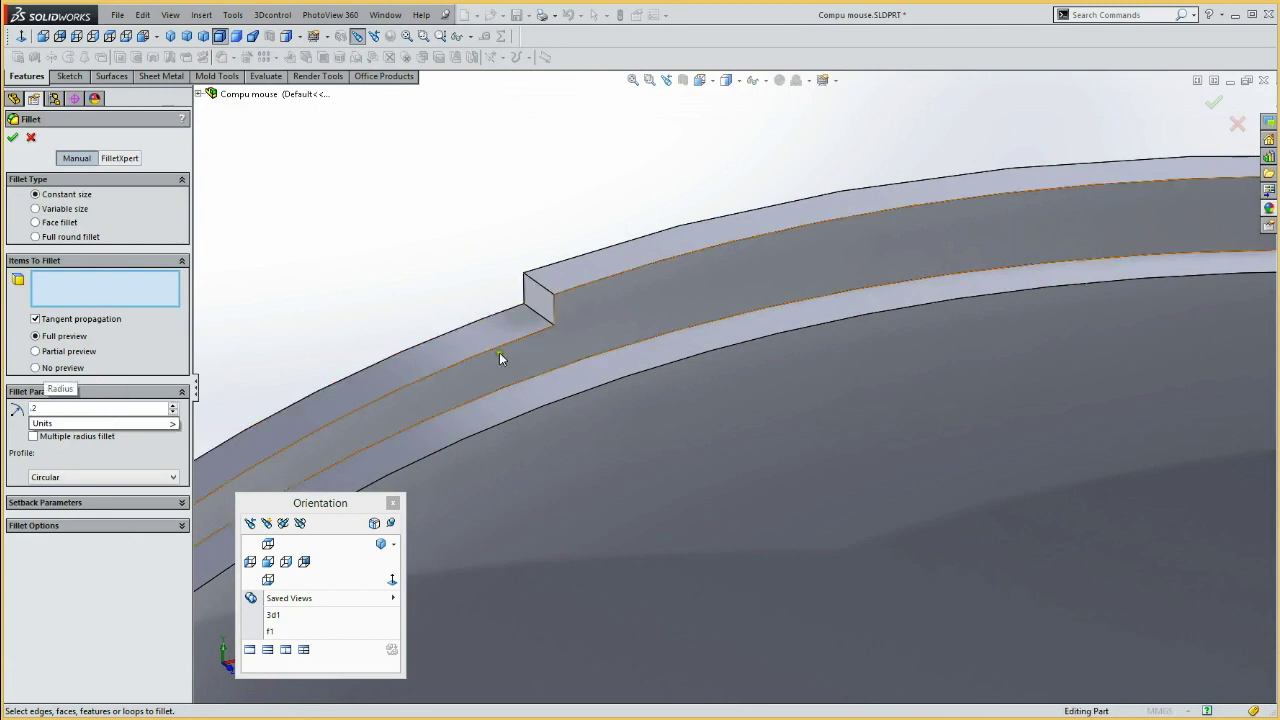
pyautogui.click(535, 318)
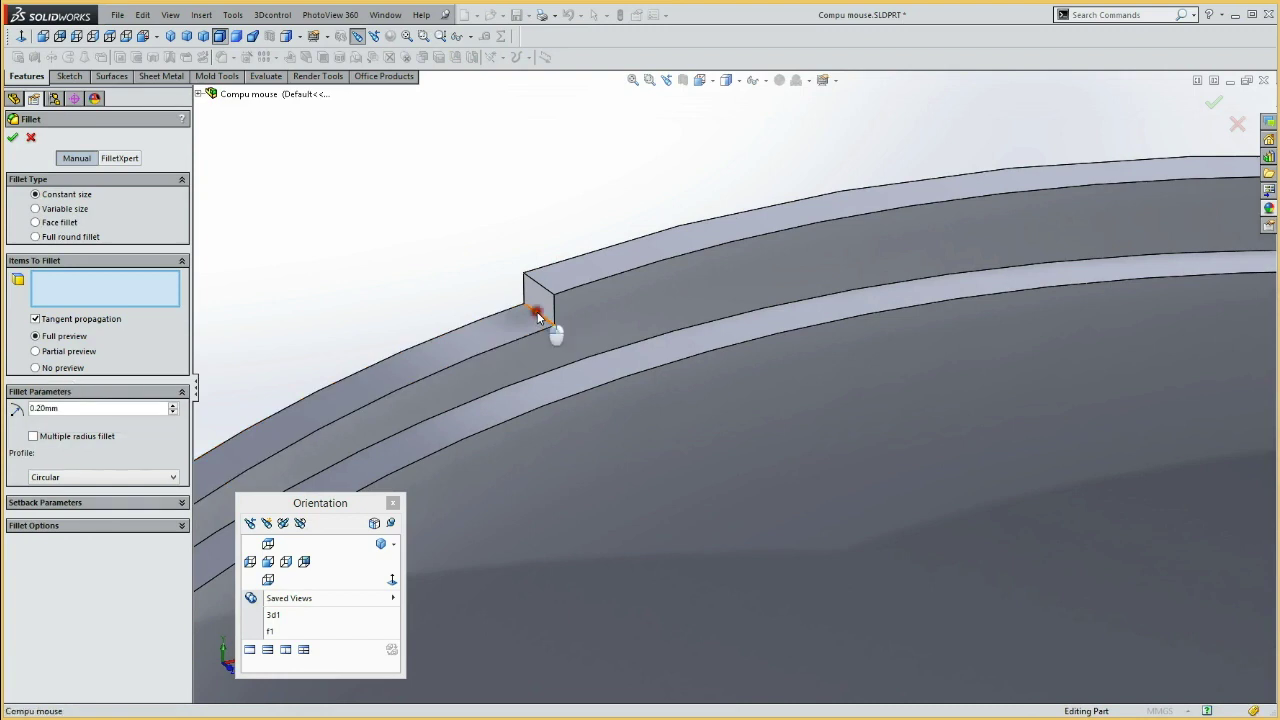
pyautogui.click(535, 284)
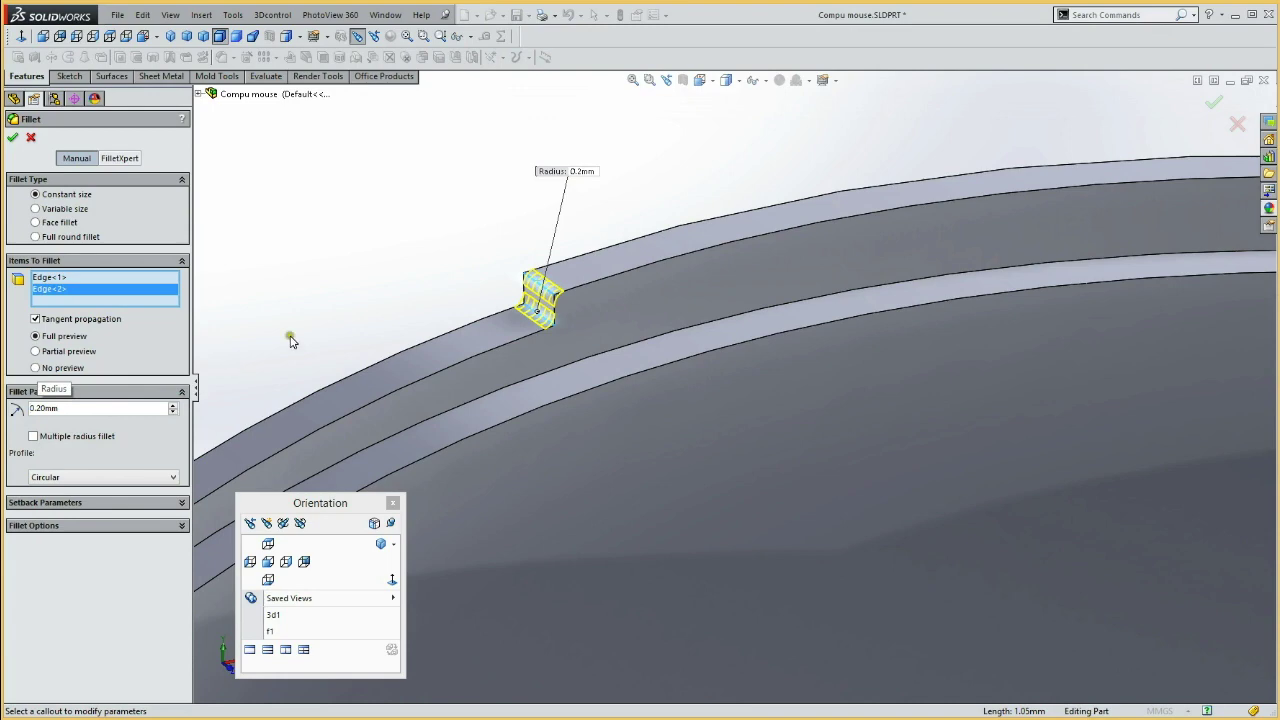
# Add the two remaining step edges on the other side and confirm Fillet4.
pyautogui.scroll(3, 306, 320)
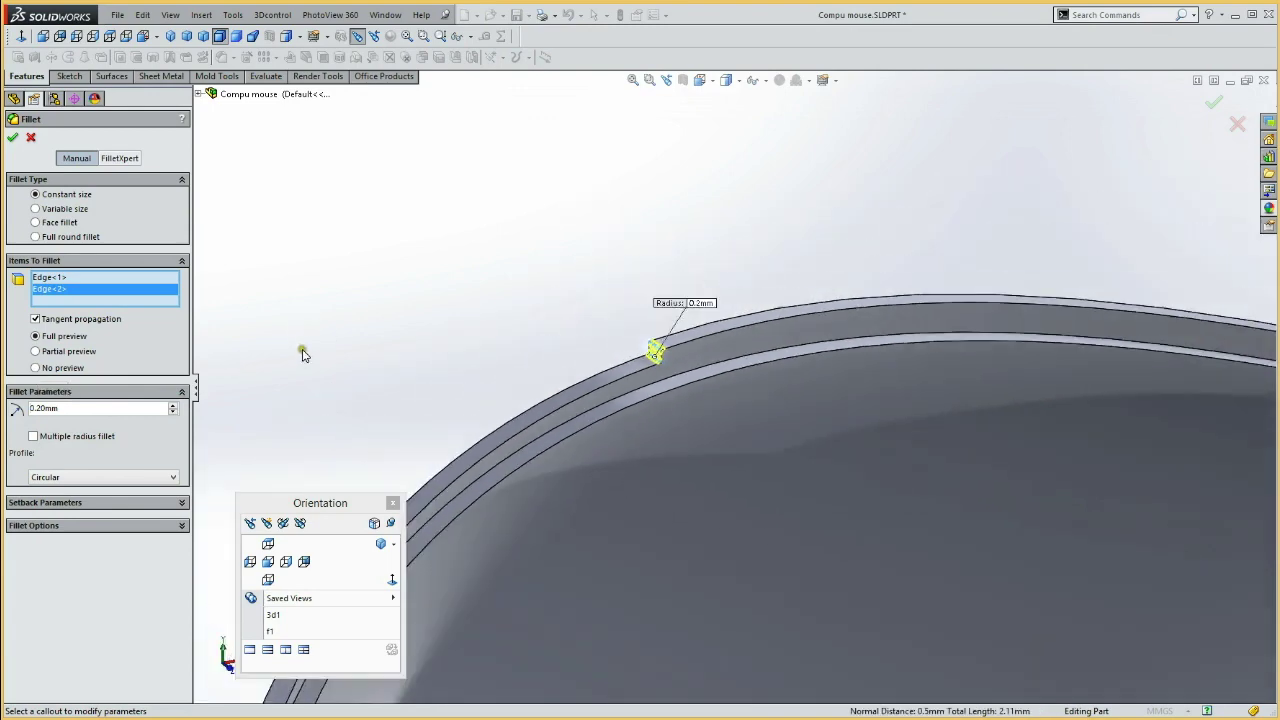
pyautogui.scroll(3, 302, 350)
pyautogui.scroll(2, 305, 385)
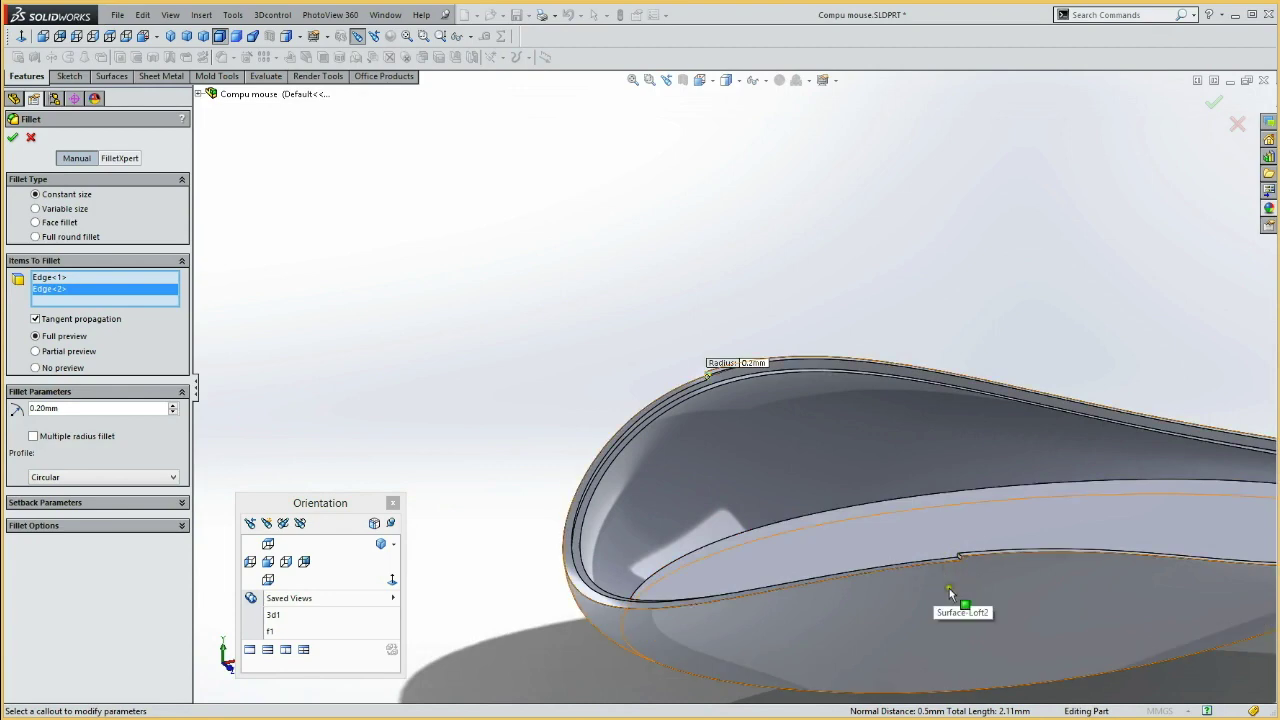
pyautogui.scroll(1, 1000, 310)
pyautogui.scroll(2, 870, 265)
pyautogui.scroll(1, 720, 210)
pyautogui.scroll(1, 700, 200)
pyautogui.scroll(-2, 710, 230)
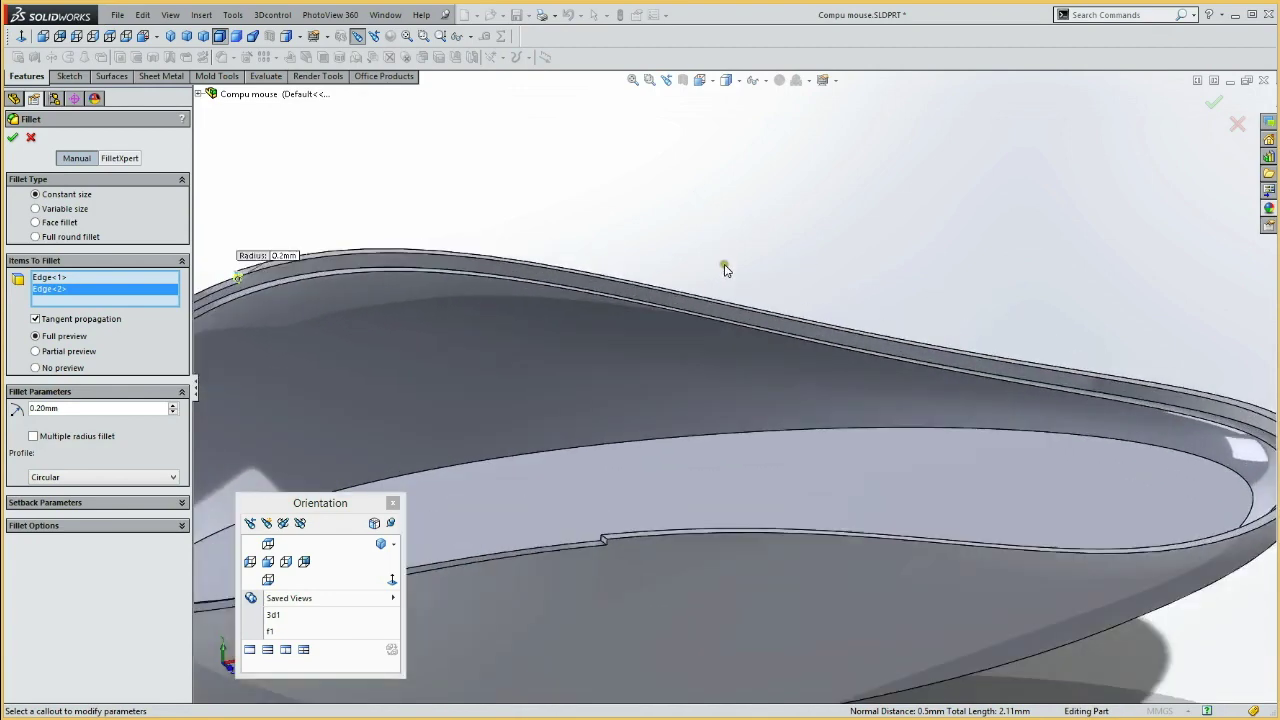
pyautogui.scroll(-1, 725, 272)
pyautogui.moveTo(794, 574)
pyautogui.keyDown('ctrl'); pyautogui.mouseDown(button='middle')
pyautogui.moveTo(786, 383)
pyautogui.moveTo(900, 320)
pyautogui.moveTo(849, 343)
pyautogui.mouseUp(button='middle'); pyautogui.keyUp('ctrl')
pyautogui.scroll(-1, 772, 310)
pyautogui.scroll(-1, 772, 312)
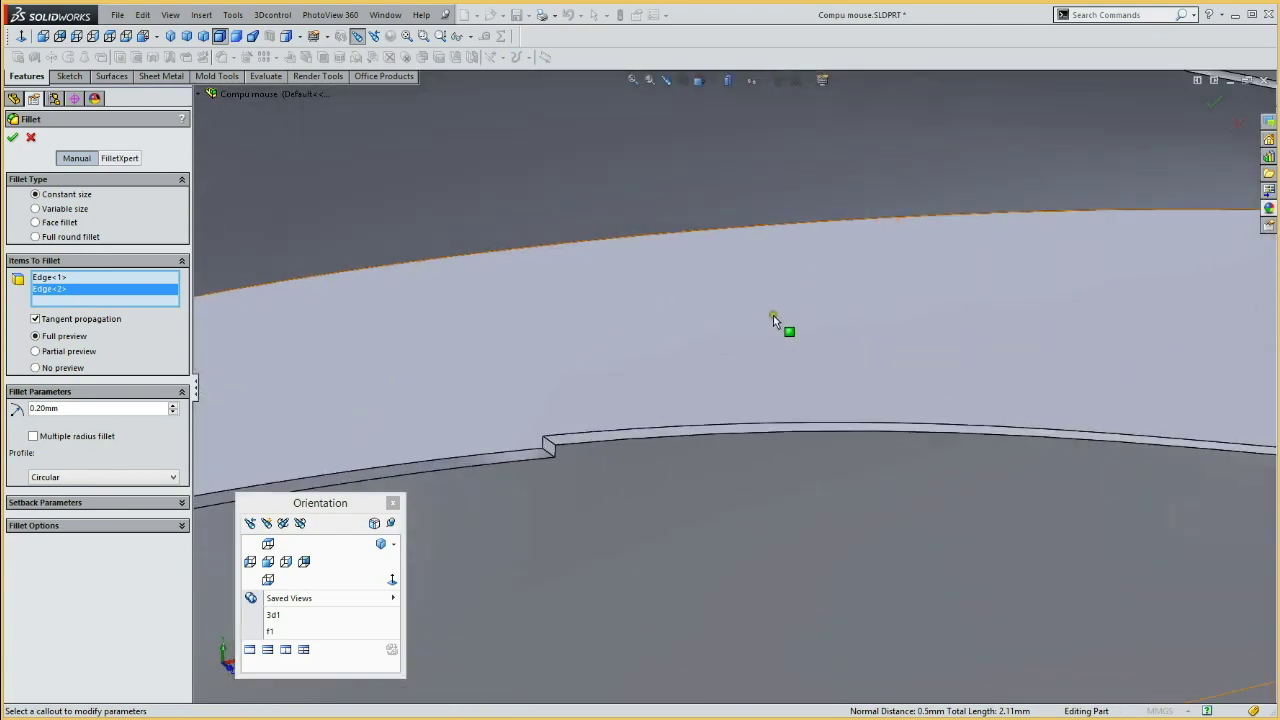
pyautogui.moveTo(731, 414)
pyautogui.keyDown('ctrl'); pyautogui.mouseDown(button='middle')
pyautogui.moveTo(869, 340)
pyautogui.moveTo(908, 351)
pyautogui.mouseUp(button='middle'); pyautogui.keyUp('ctrl')
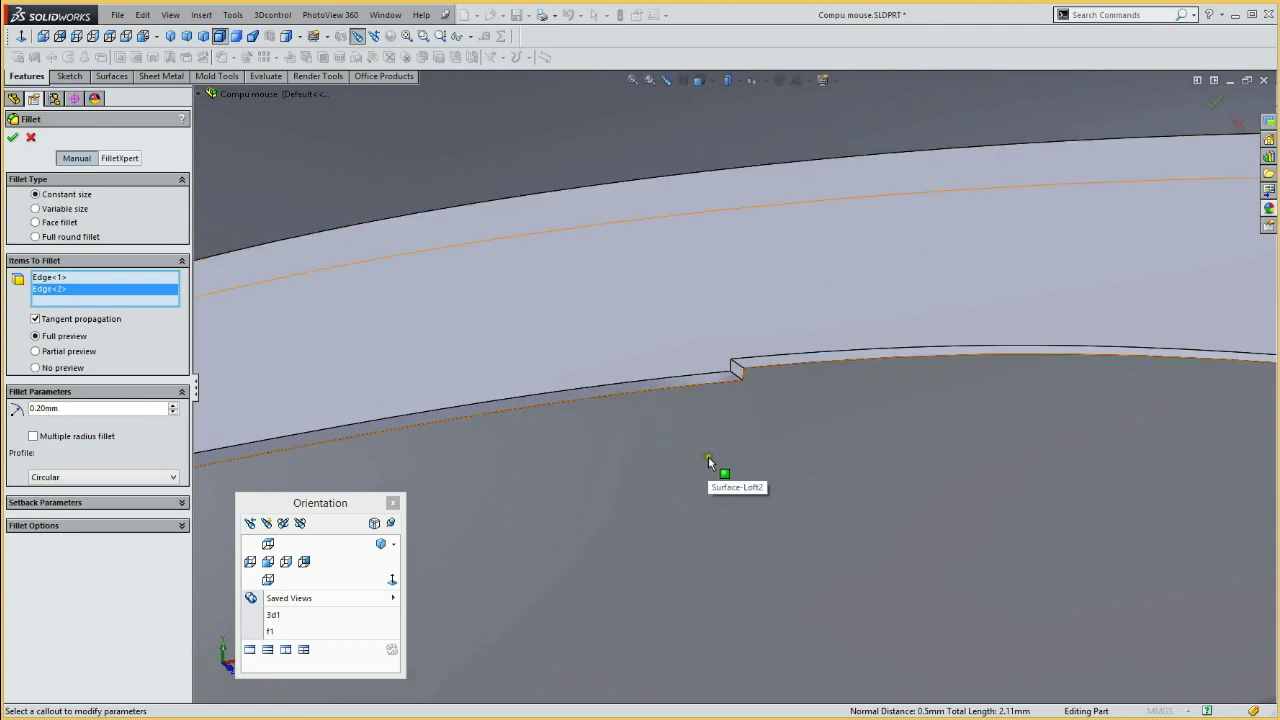
pyautogui.scroll(-2, 706, 462)
pyautogui.scroll(-1, 706, 462)
pyautogui.moveTo(752, 395)
pyautogui.mouseDown(button='middle')
pyautogui.moveTo(772, 463)
pyautogui.moveTo(787, 318)
pyautogui.mouseUp(button='middle')
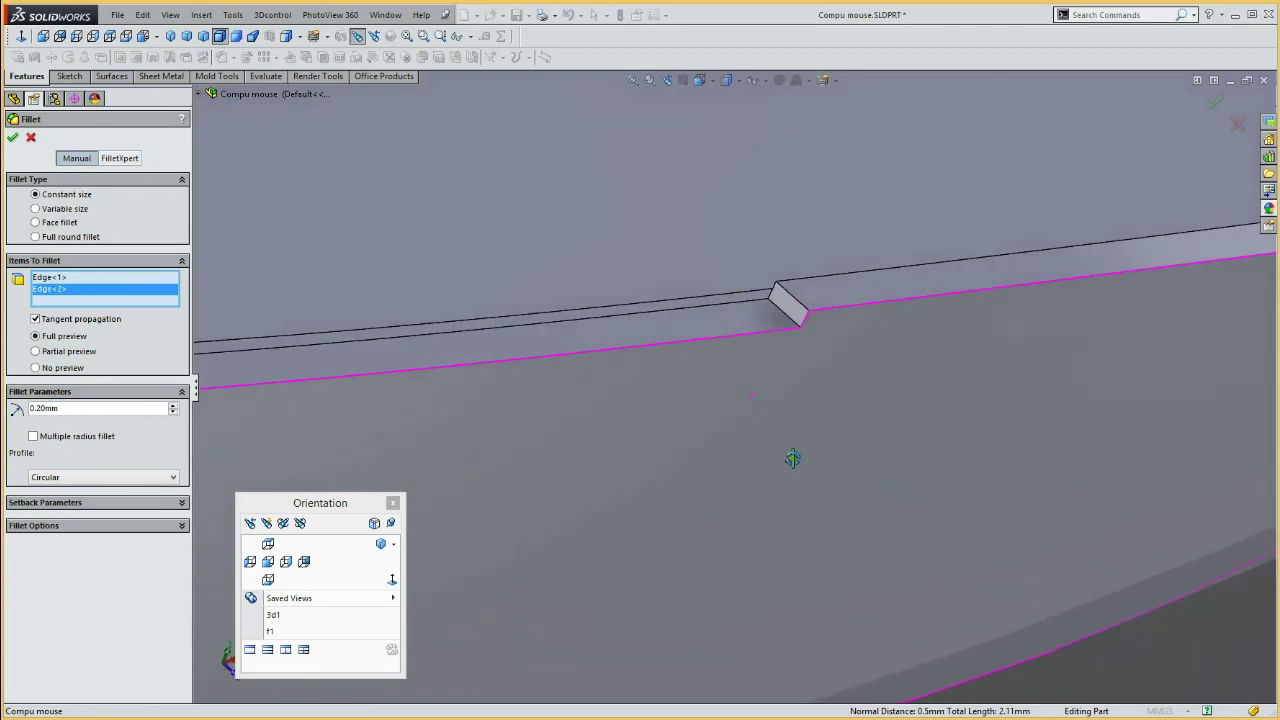
pyautogui.click(785, 312)
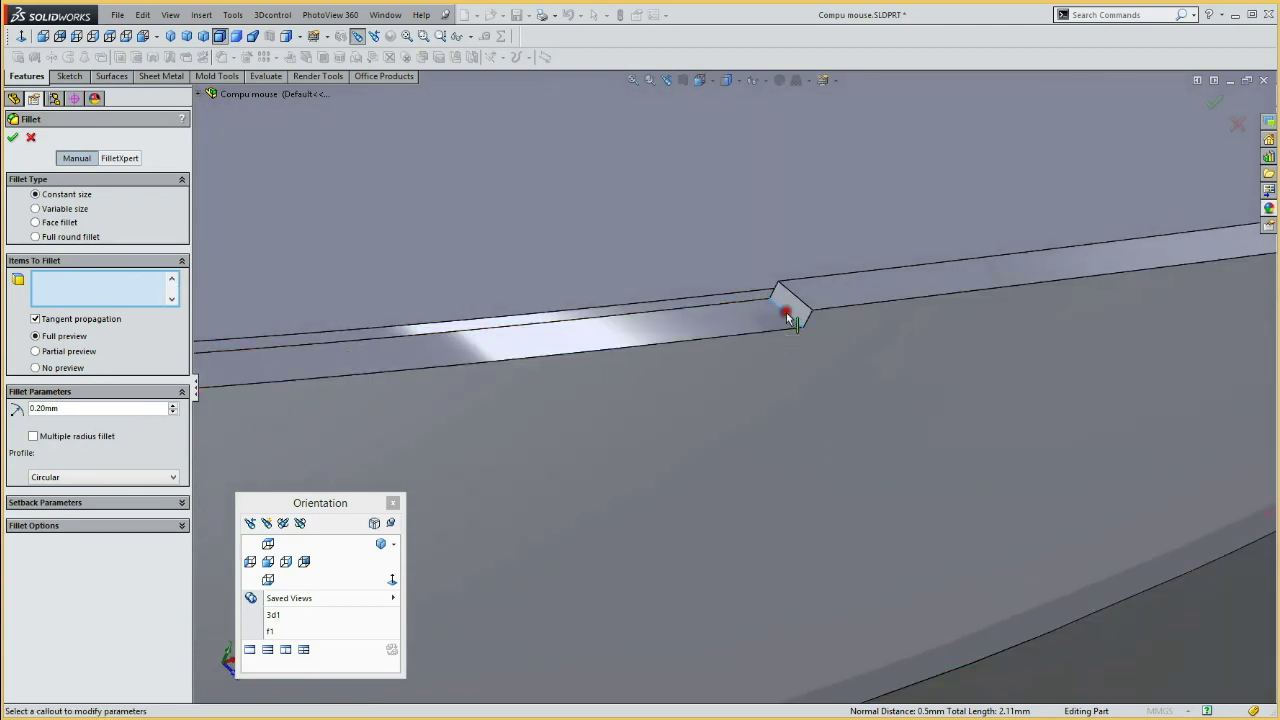
pyautogui.click(779, 295)
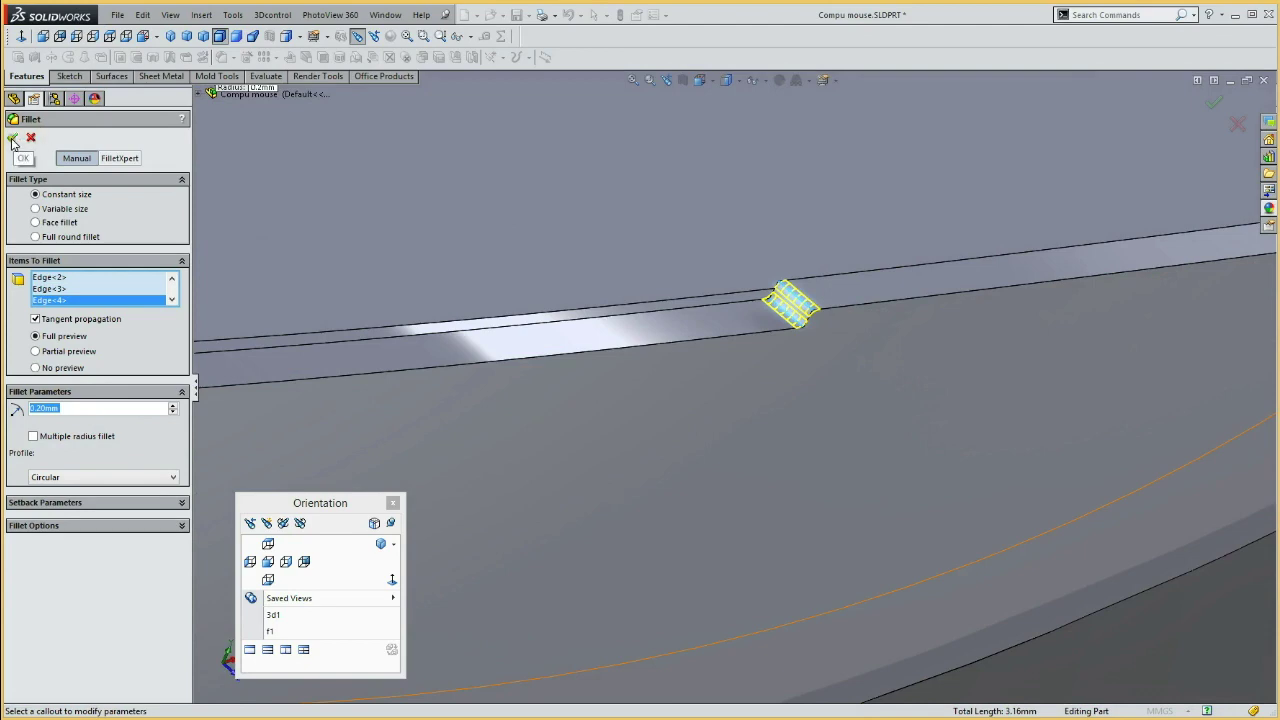
pyautogui.rightClick(778, 578)
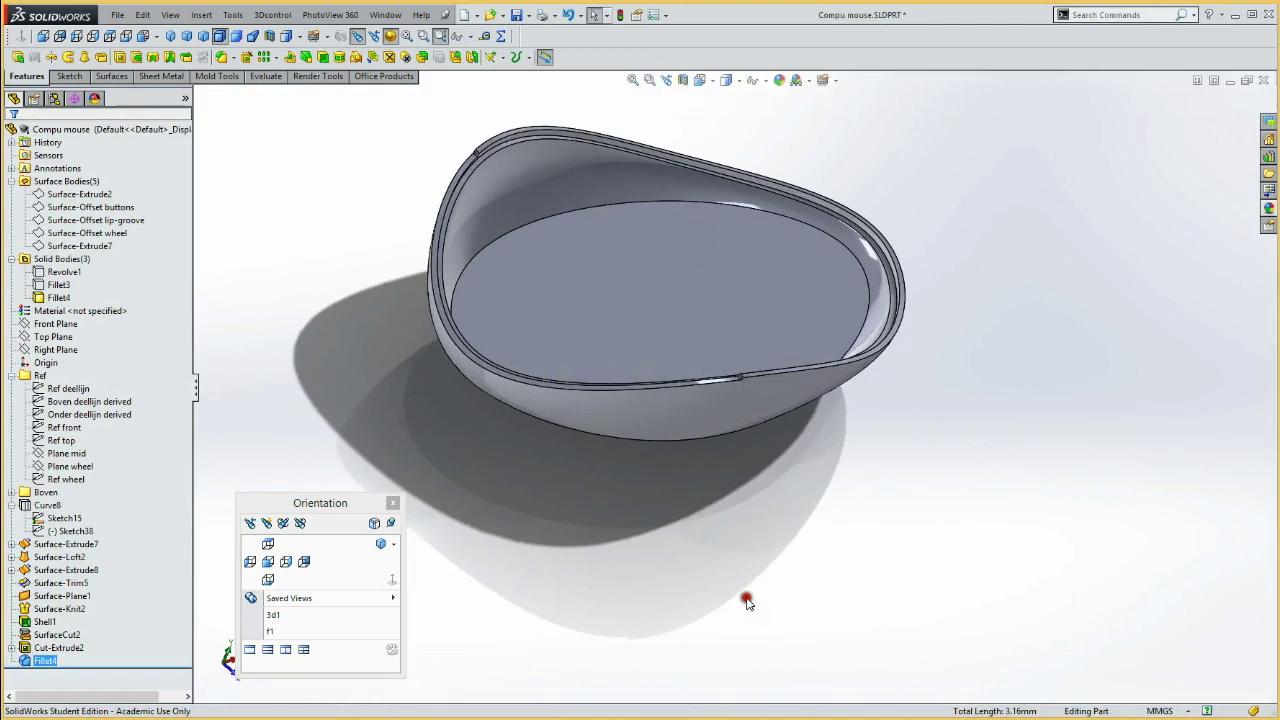
# Show the hidden Revolve1 and Fillet3 bodies and orbit the complete mouse into a tilted view.
pyautogui.click(268, 561)
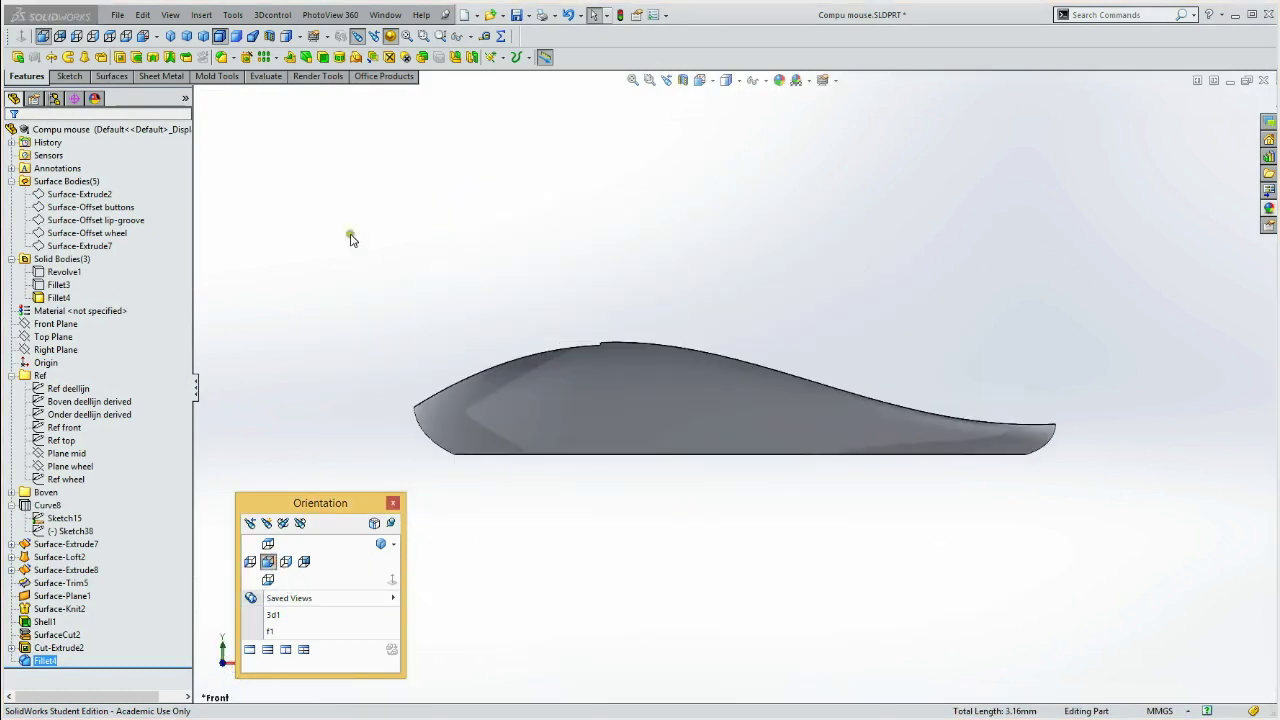
pyautogui.click(351, 234)
pyautogui.click(78, 259)
pyautogui.click(63, 272)
pyautogui.keyDown('ctrl'); pyautogui.click(65, 286); pyautogui.keyUp('ctrl')
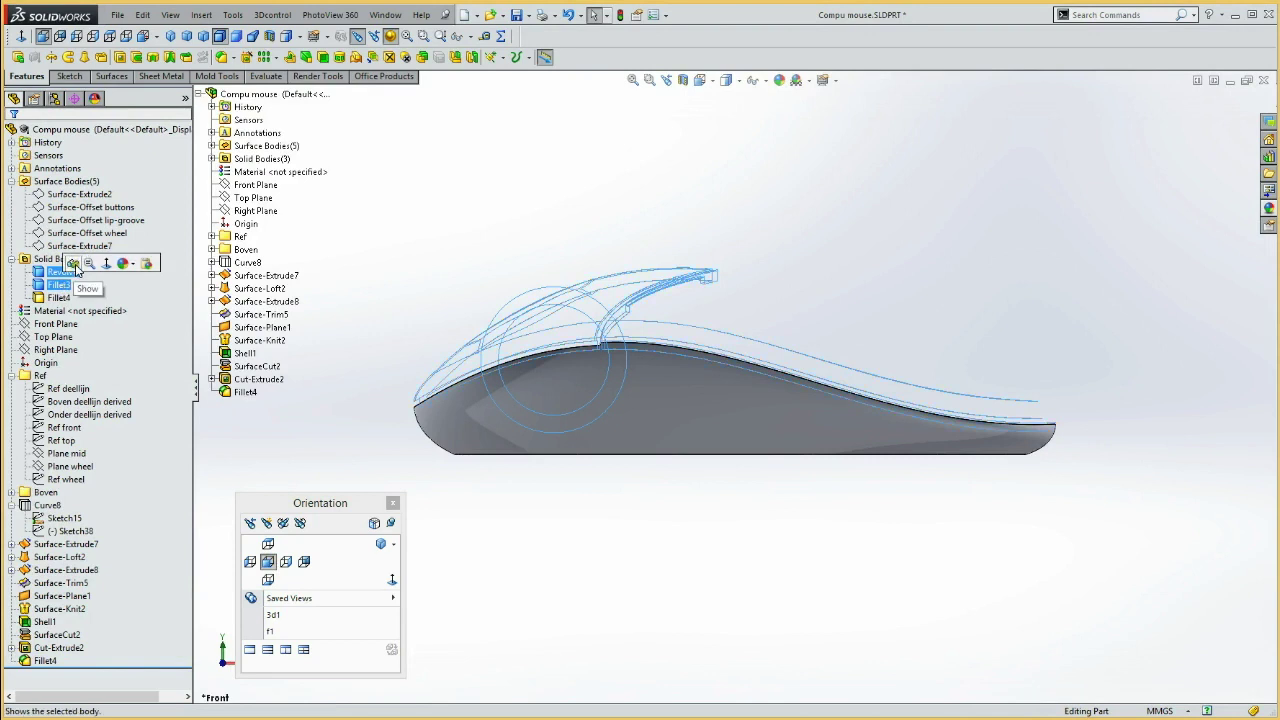
pyautogui.click(72, 263)
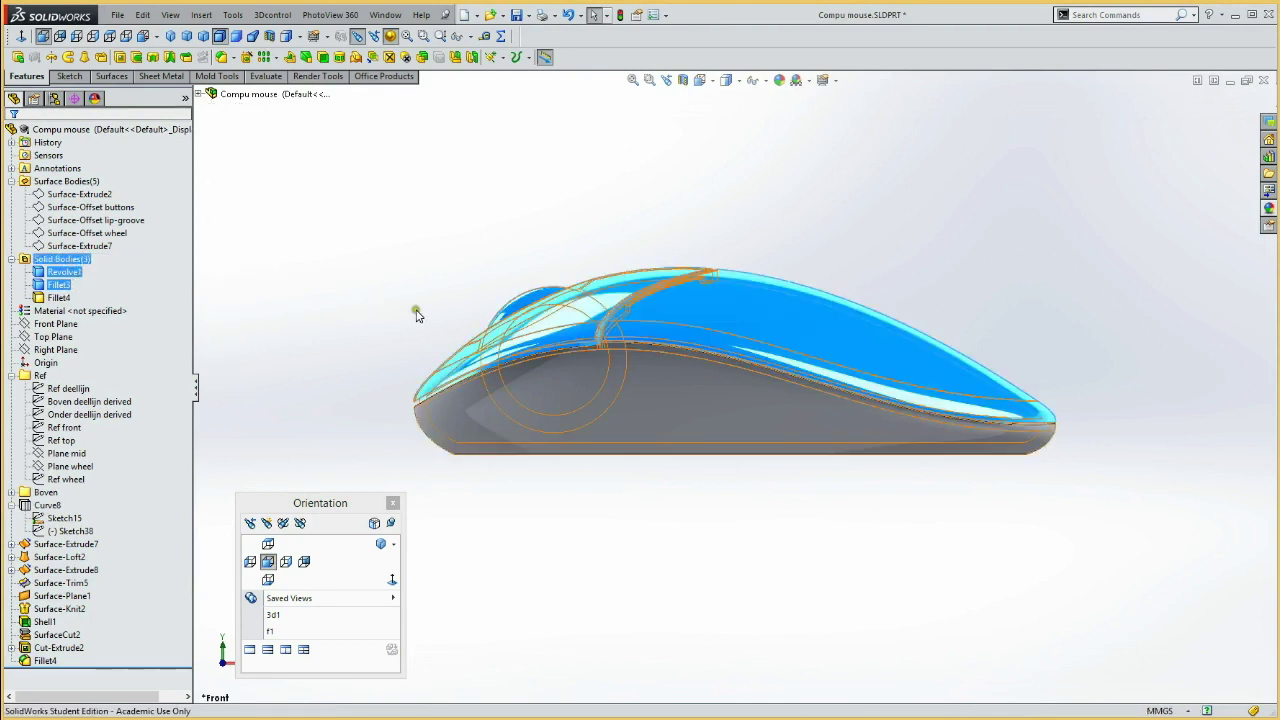
pyautogui.click(322, 326)
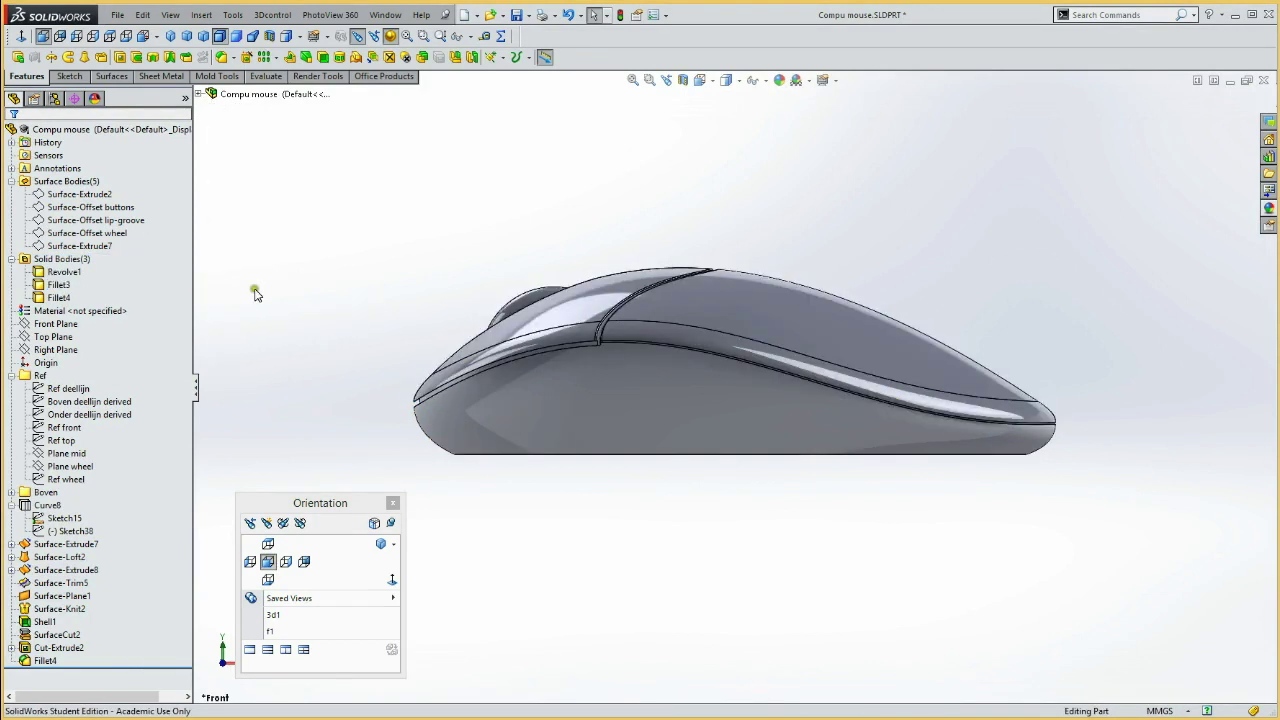
pyautogui.moveTo(305, 298)
pyautogui.mouseDown(button='middle')
pyautogui.moveTo(420, 277)
pyautogui.moveTo(369, 397)
pyautogui.moveTo(277, 329)
pyautogui.moveTo(272, 361)
pyautogui.moveTo(400, 354)
pyautogui.moveTo(371, 303)
pyautogui.moveTo(346, 351)
pyautogui.moveTo(321, 357)
pyautogui.moveTo(357, 323)
pyautogui.mouseUp(button='middle')
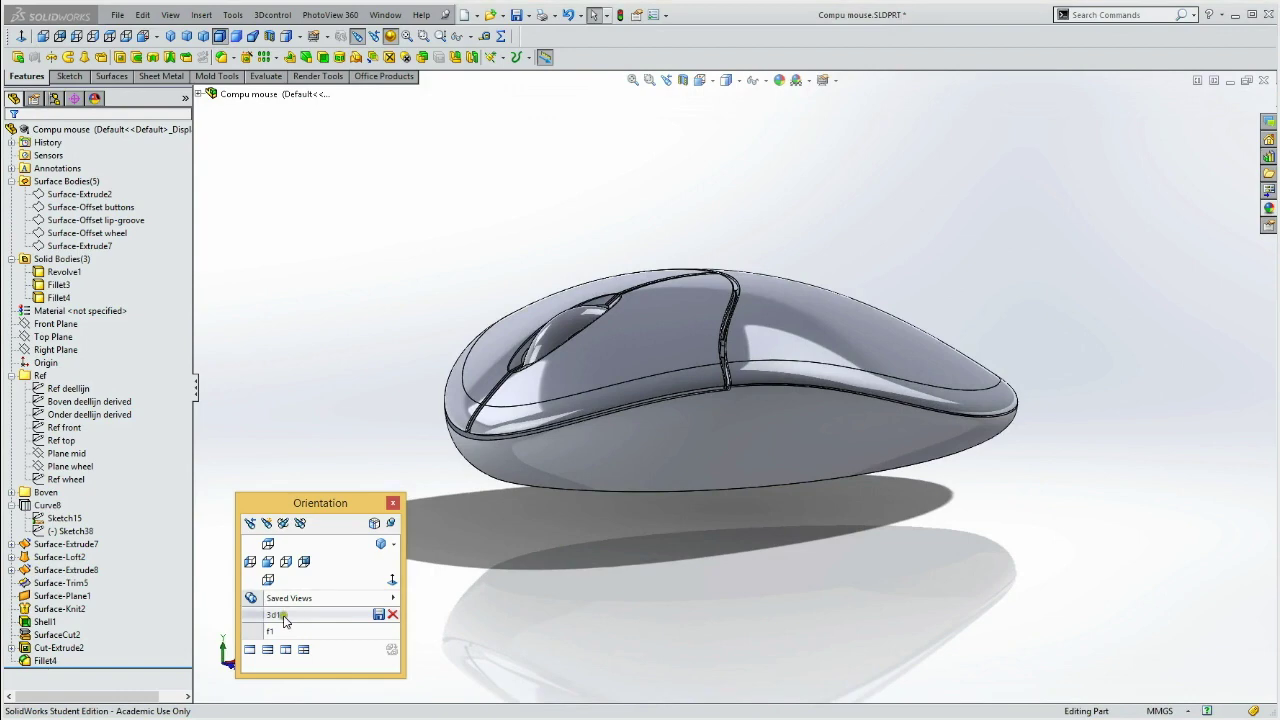
# From view 3d1, orbit and zoom the mouse and switch to perspective.
pyautogui.click(274, 615)
pyautogui.moveTo(505, 319); pyautogui.dragTo(632, 250, button='middle')
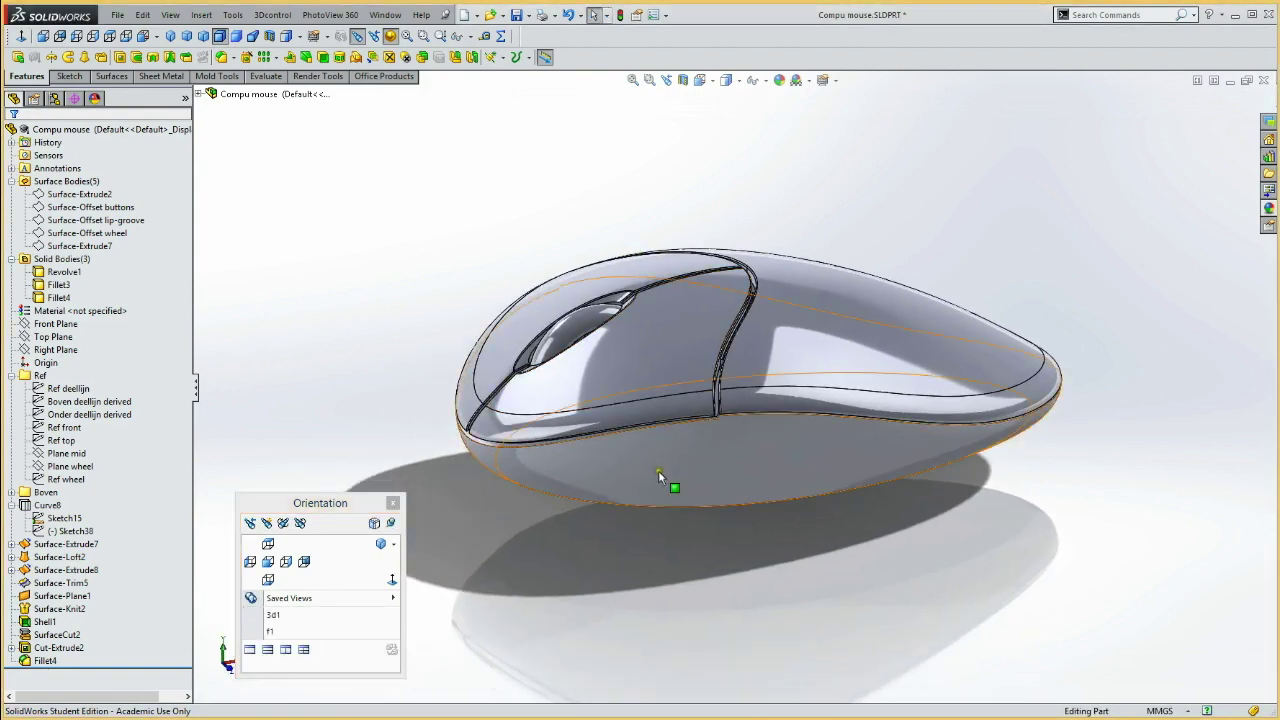
pyautogui.scroll(2, 660, 471)
pyautogui.scroll(2, 660, 471)
pyautogui.moveTo(681, 455); pyautogui.dragTo(655, 487, button='middle')
pyautogui.scroll(2, 655, 488)
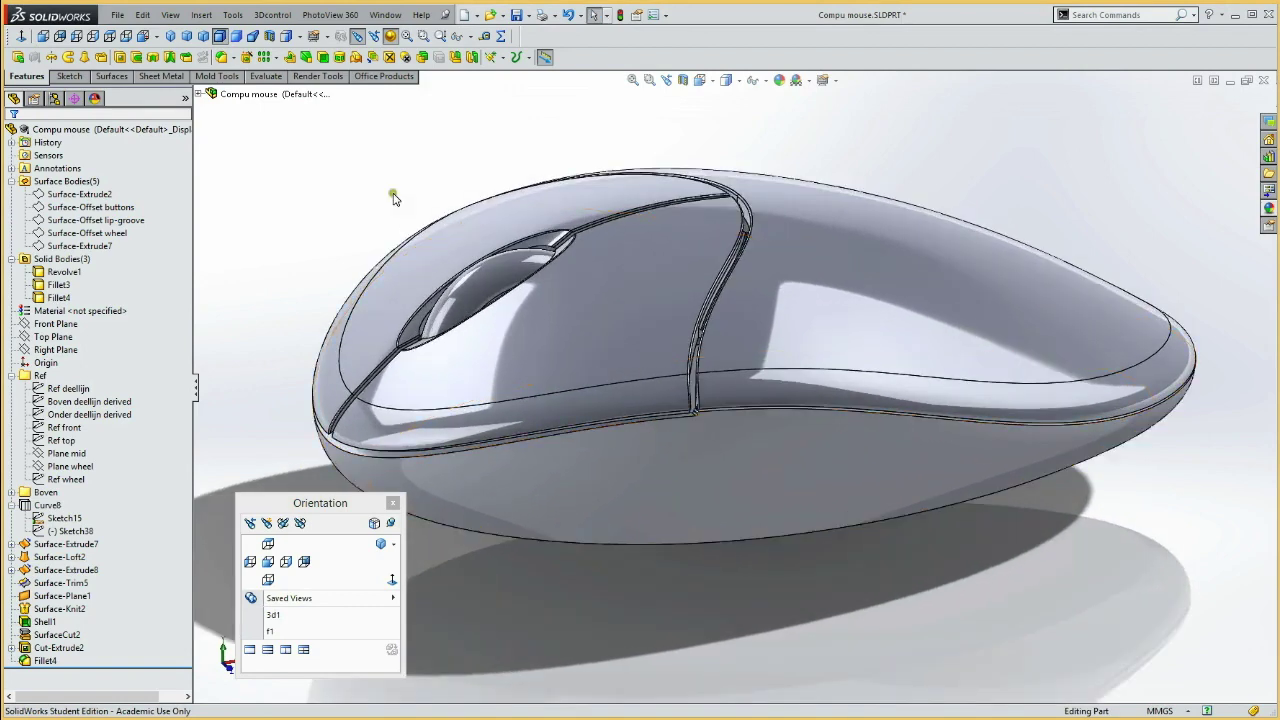
pyautogui.click(252, 36)
pyautogui.moveTo(278, 229)
pyautogui.mouseDown(button='middle')
pyautogui.moveTo(297, 220)
pyautogui.moveTo(268, 217)
pyautogui.moveTo(268, 244)
pyautogui.mouseUp(button='middle')
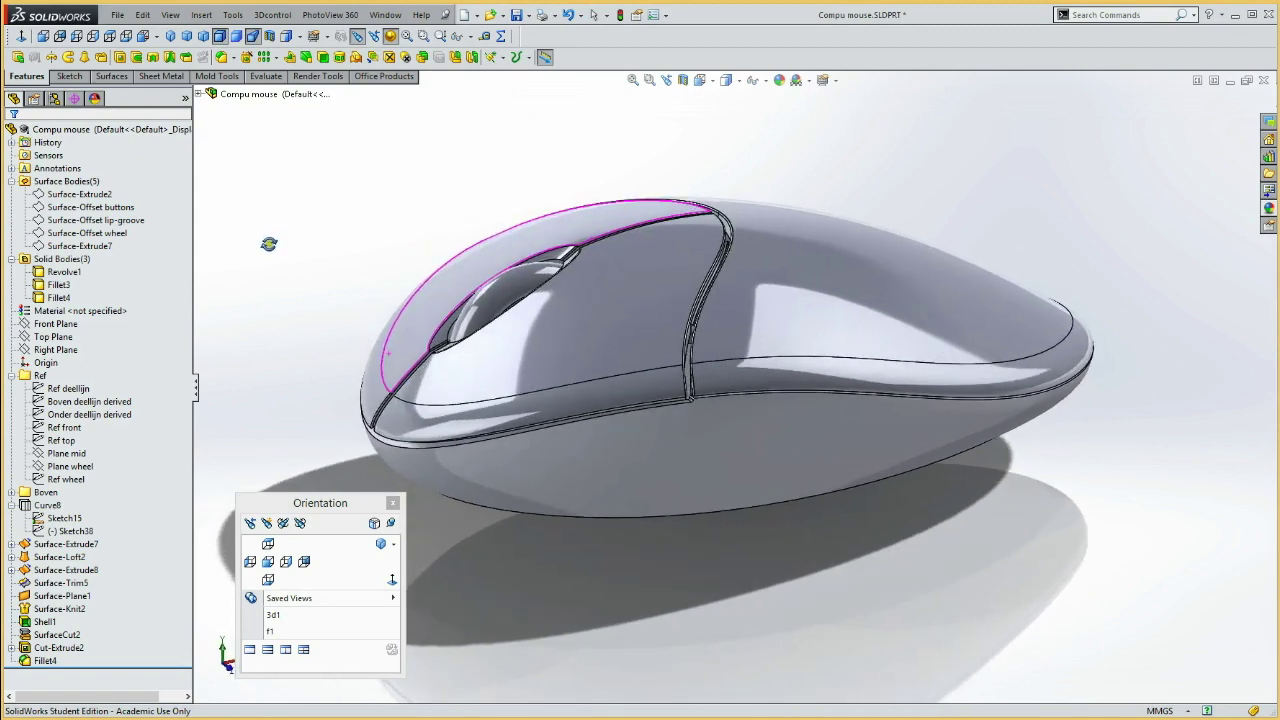
# Save the current view as 3d2 and collapse the Curve8 folder.
pyautogui.click(251, 523)
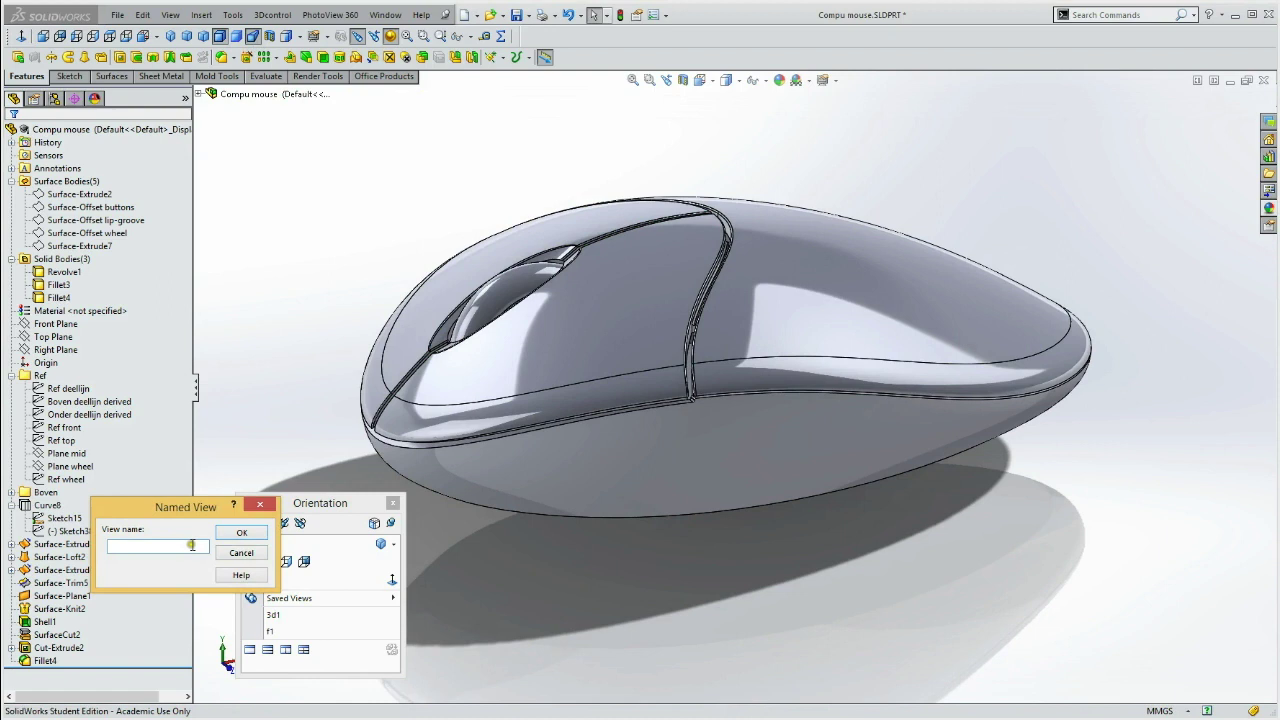
pyautogui.write('3d2')
pyautogui.click(264, 541)
pyautogui.click(12, 505)
# Group Curve8 through Fillet4 into a new folder named Onder.
pyautogui.click(48, 506)
pyautogui.keyDown('shift'); pyautogui.click(45, 634); pyautogui.keyUp('shift')
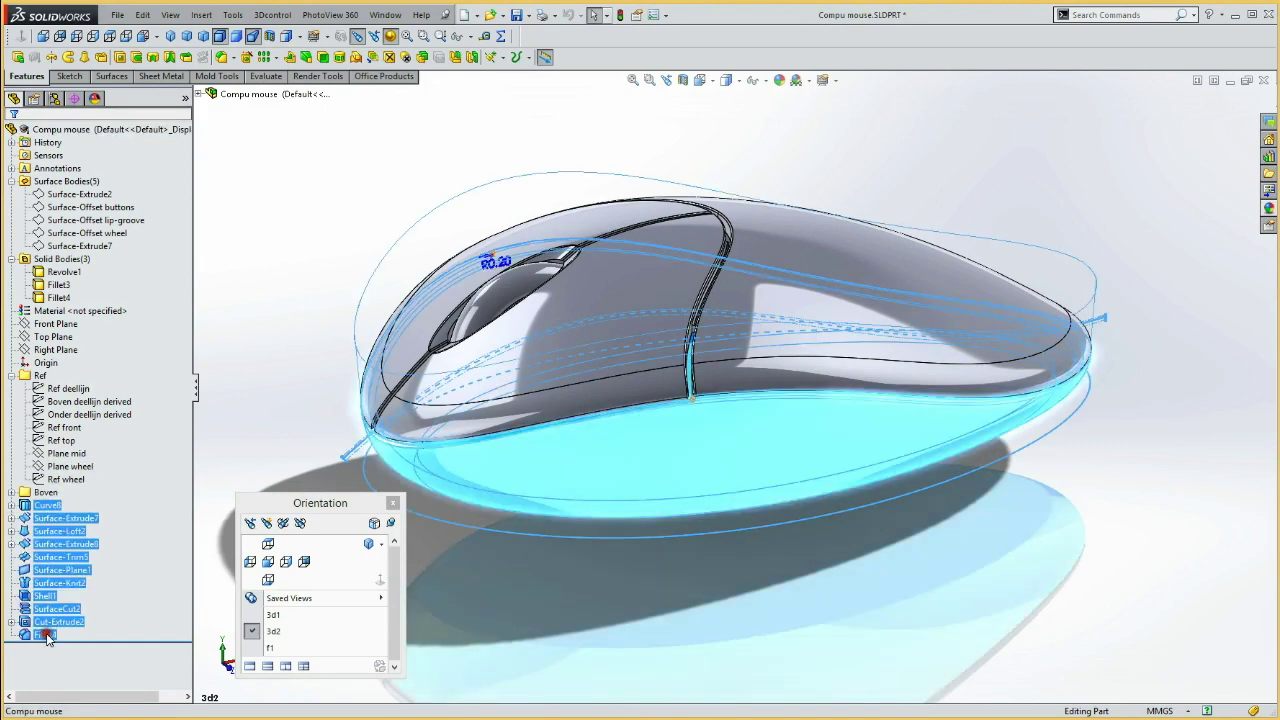
pyautogui.rightClick(47, 636)
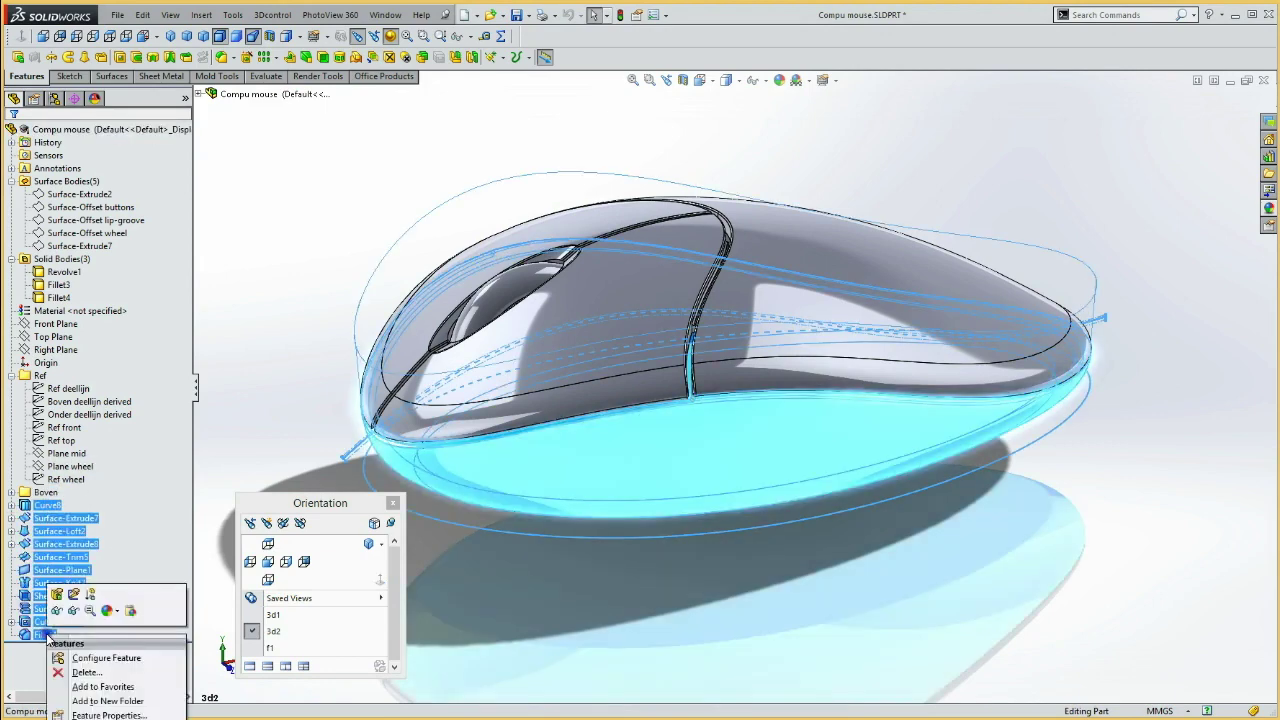
pyautogui.click(100, 701)
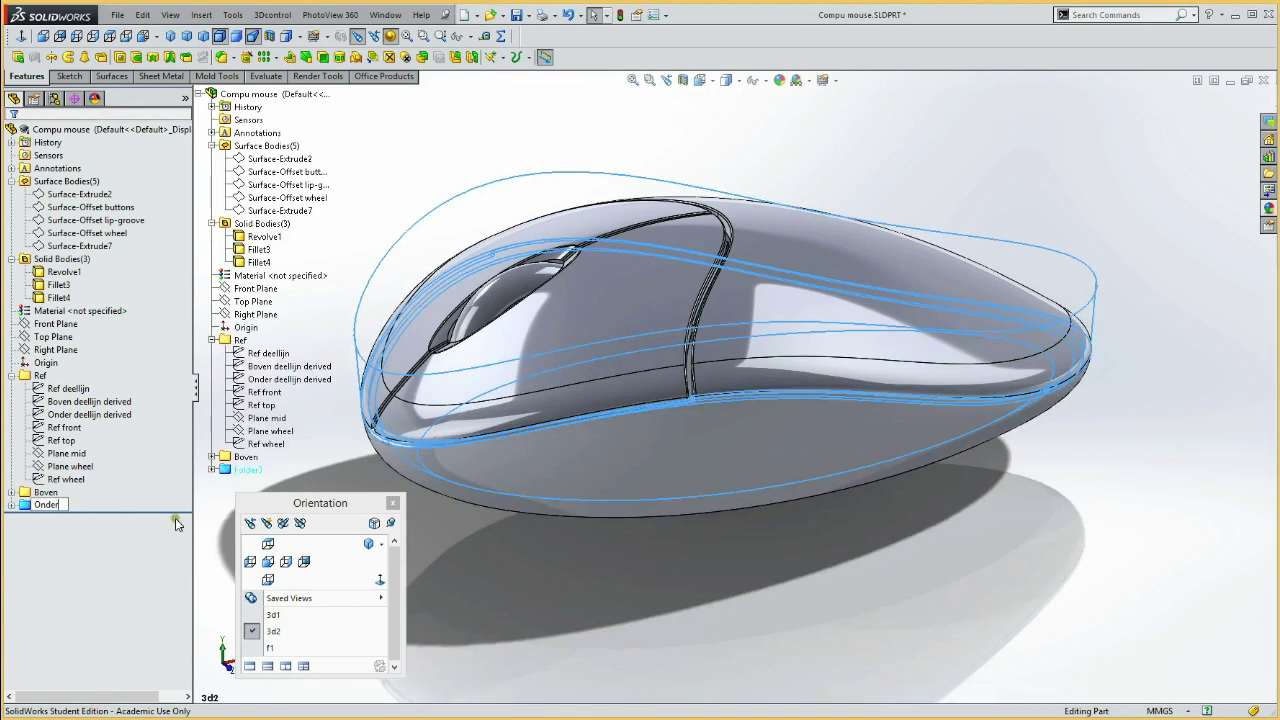
pyautogui.press('Return')
pyautogui.click(551, 650)
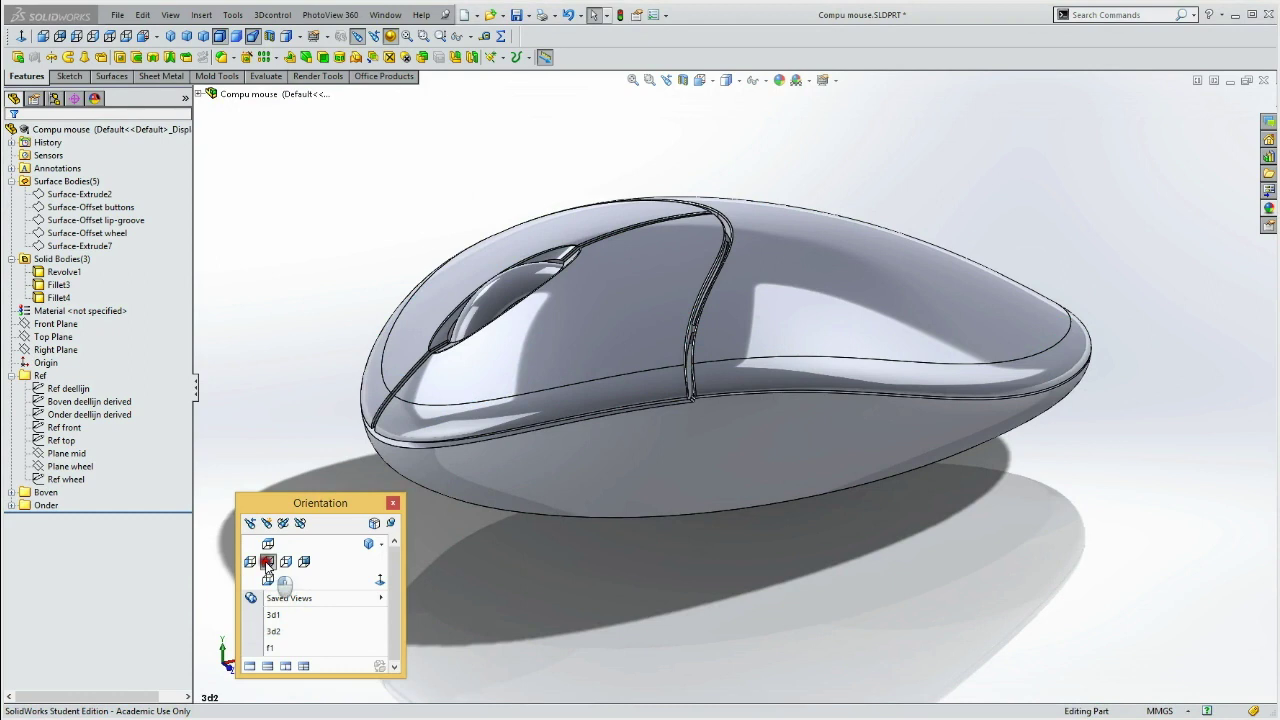
# Show the mouse in the front and saved f1 views, then pan it left and up.
pyautogui.click(267, 563)
pyautogui.click(295, 413)
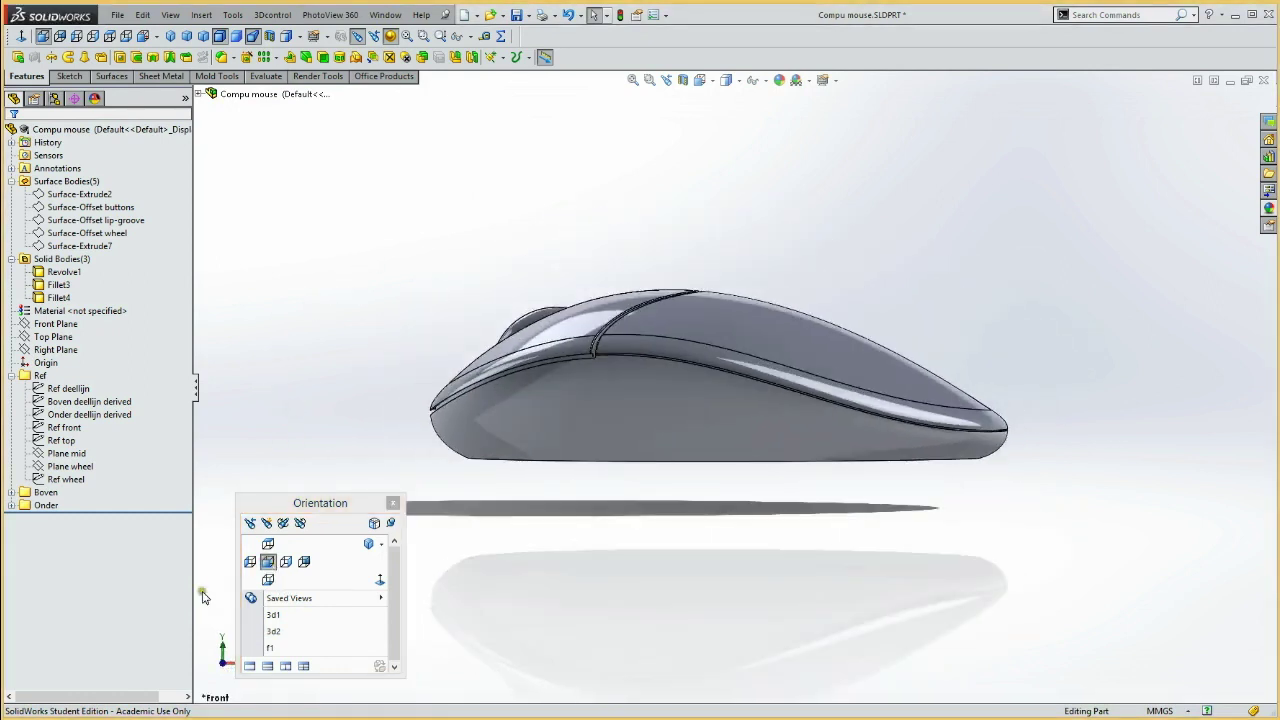
pyautogui.click(269, 648)
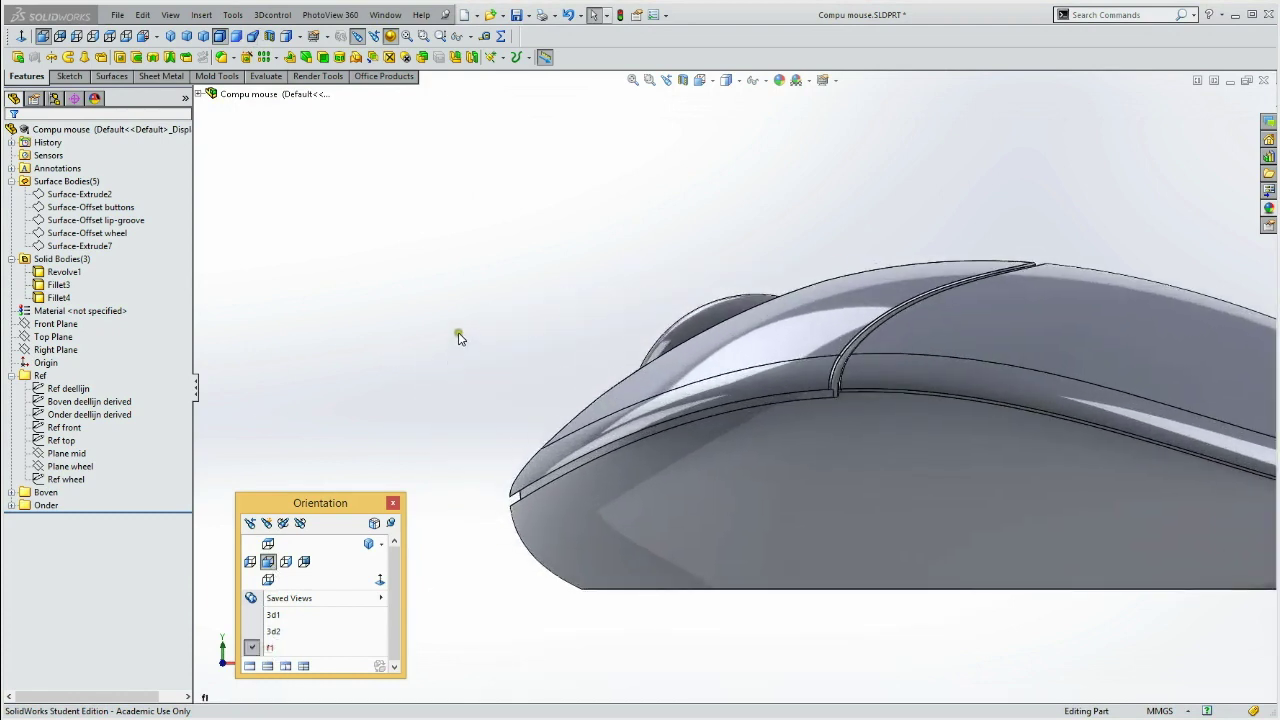
pyautogui.hotkey('ctrl', '1')
pyautogui.keyDown('ctrl'); pyautogui.moveTo(533, 340); pyautogui.dragTo(340, 281, button='middle'); pyautogui.keyUp('ctrl')
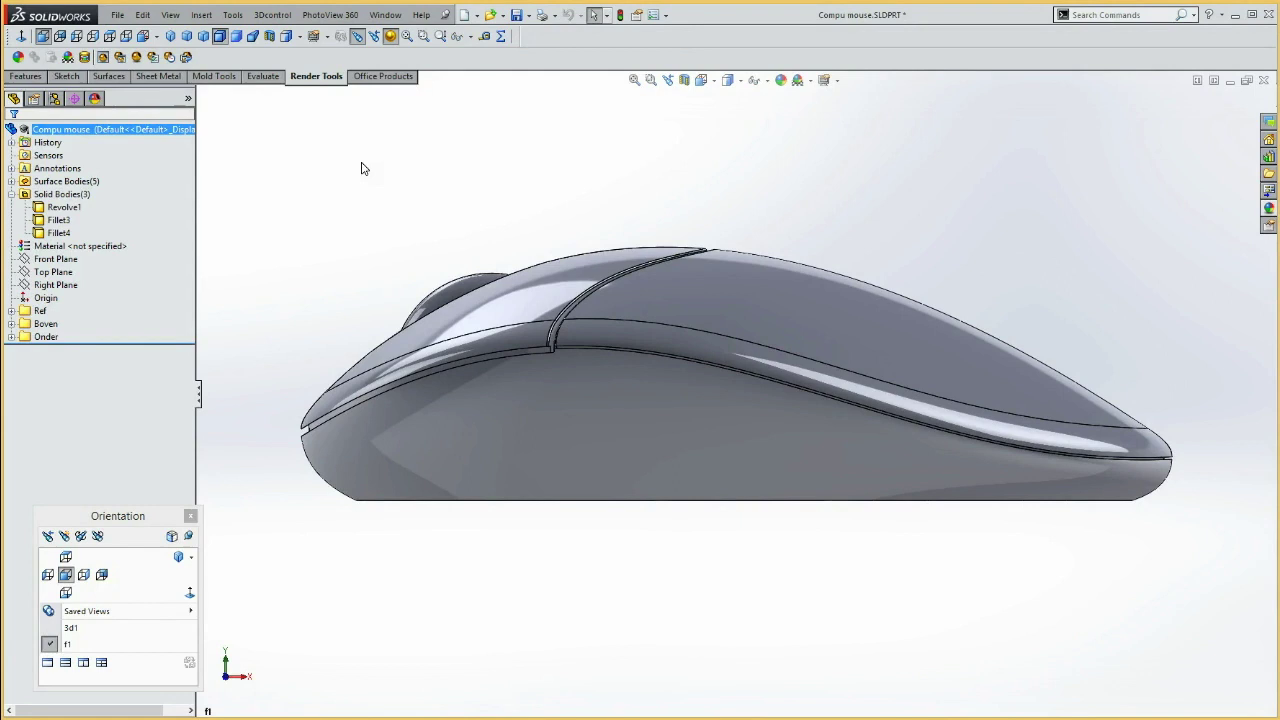
# Apply the white soft touch plastic appearance to the Revolve1 scroll wheel body.
pyautogui.rightClick(61, 213)
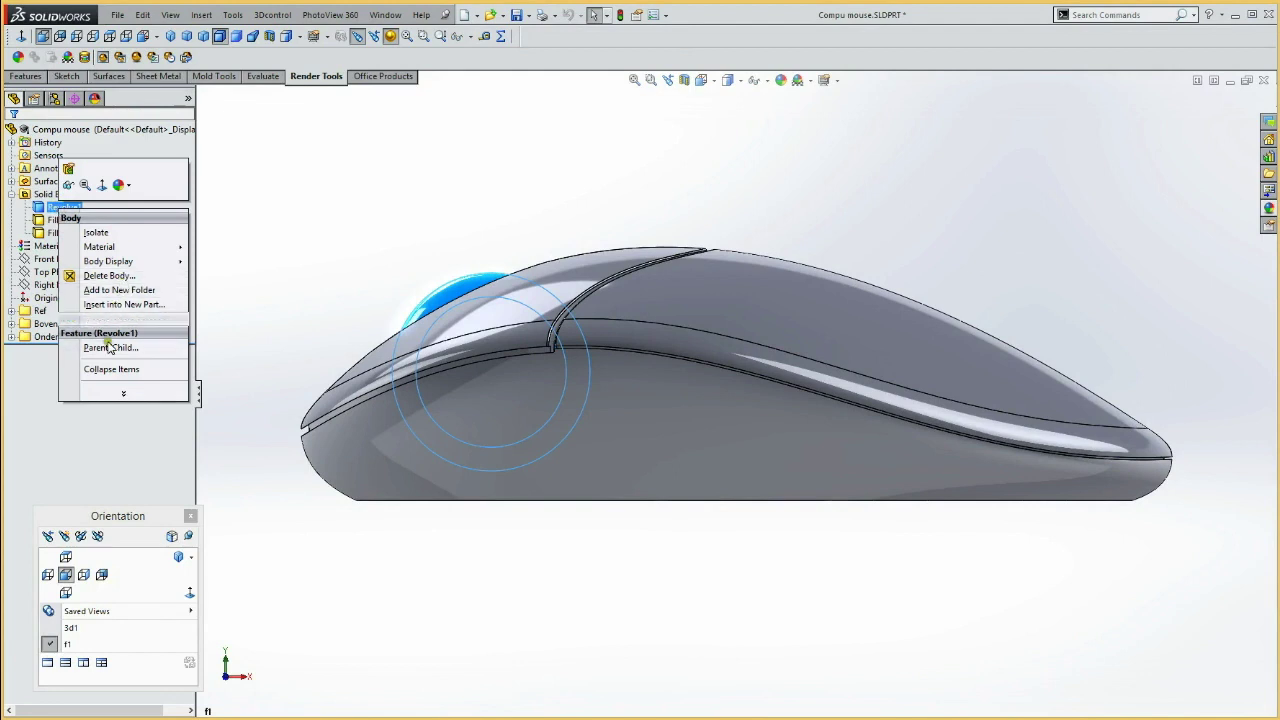
pyautogui.click(121, 188)
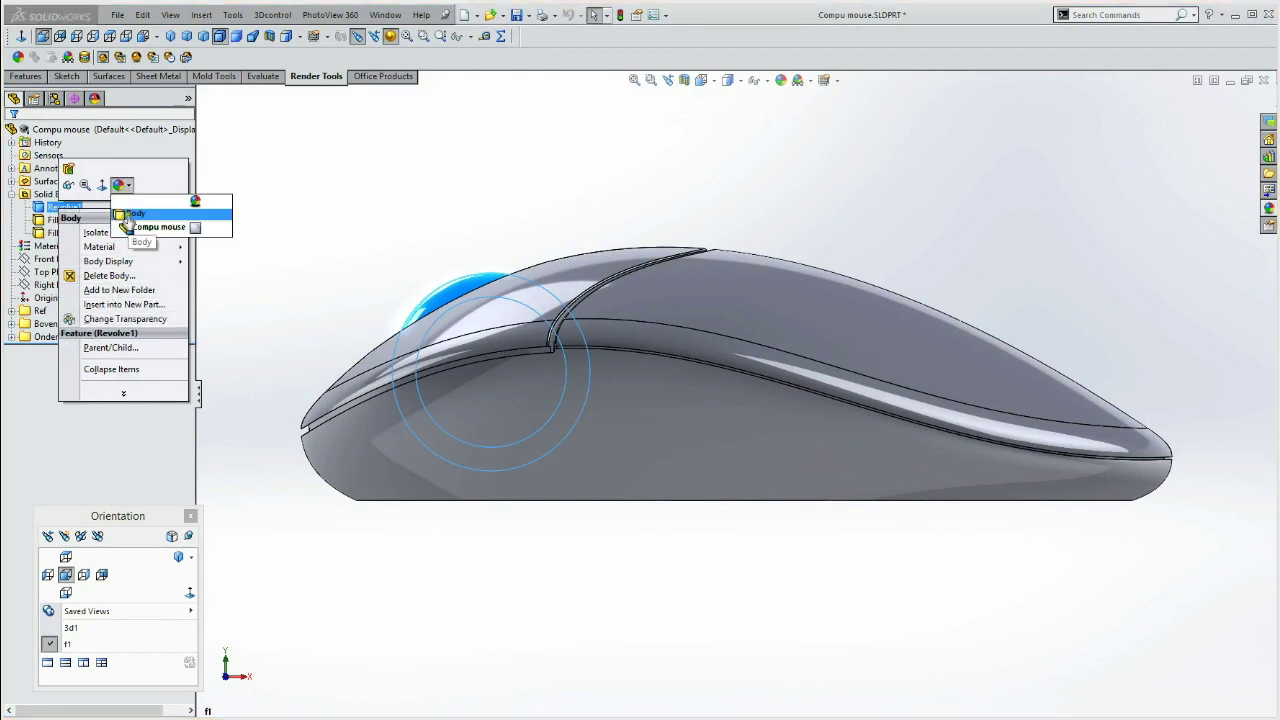
pyautogui.click(150, 220)
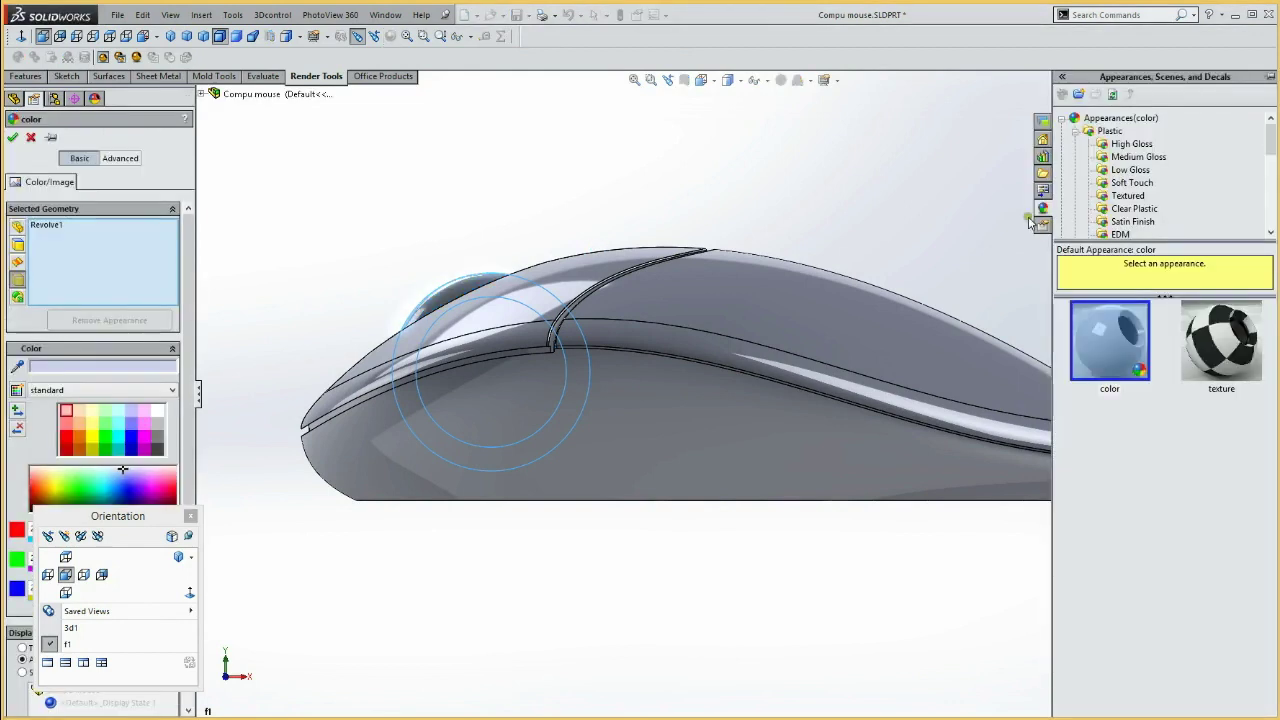
pyautogui.click(1129, 184)
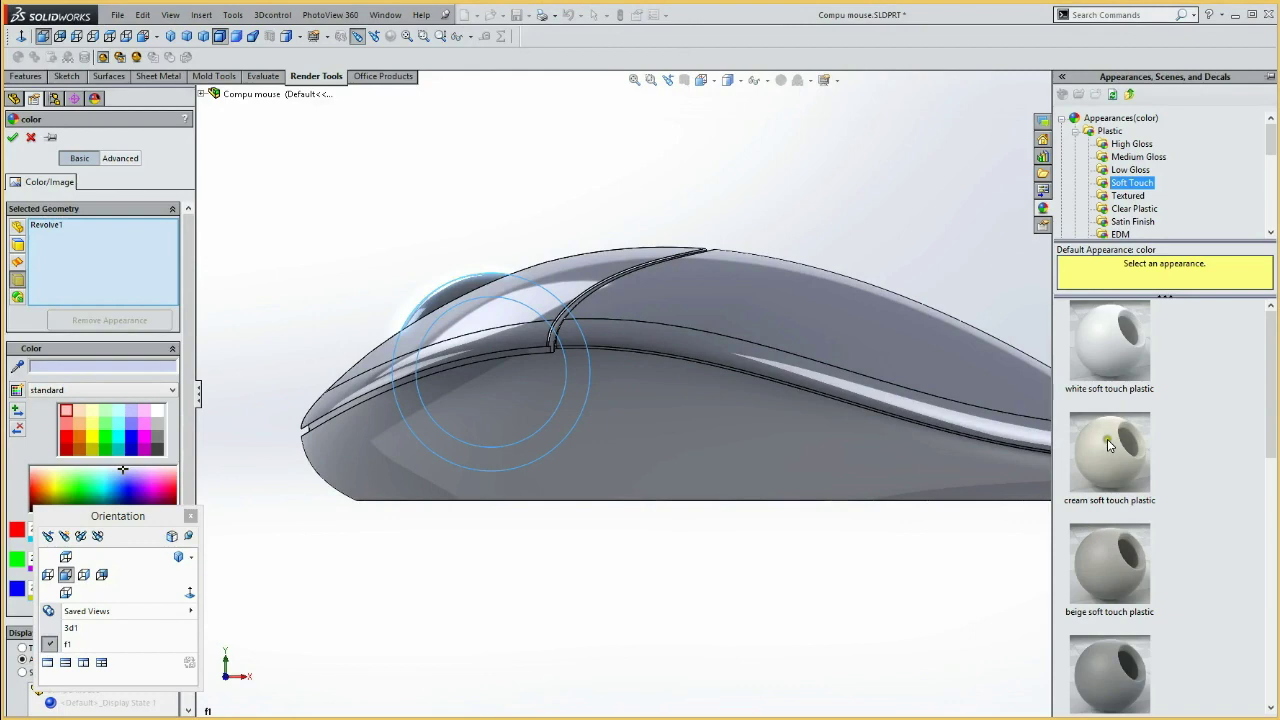
pyautogui.click(1118, 366)
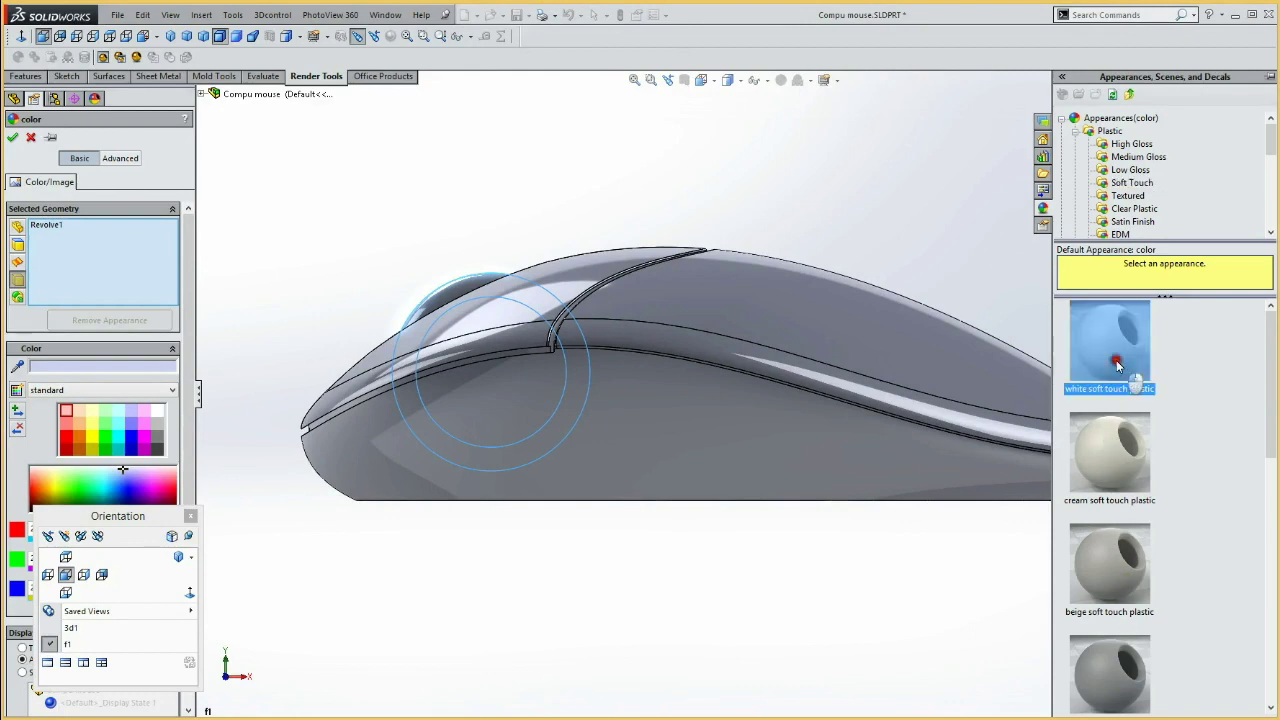
# Tint the wheel's appearance dark red (RGB 141, 18, 18) and accept it.
pyautogui.click(108, 367)
pyautogui.click(574, 407)
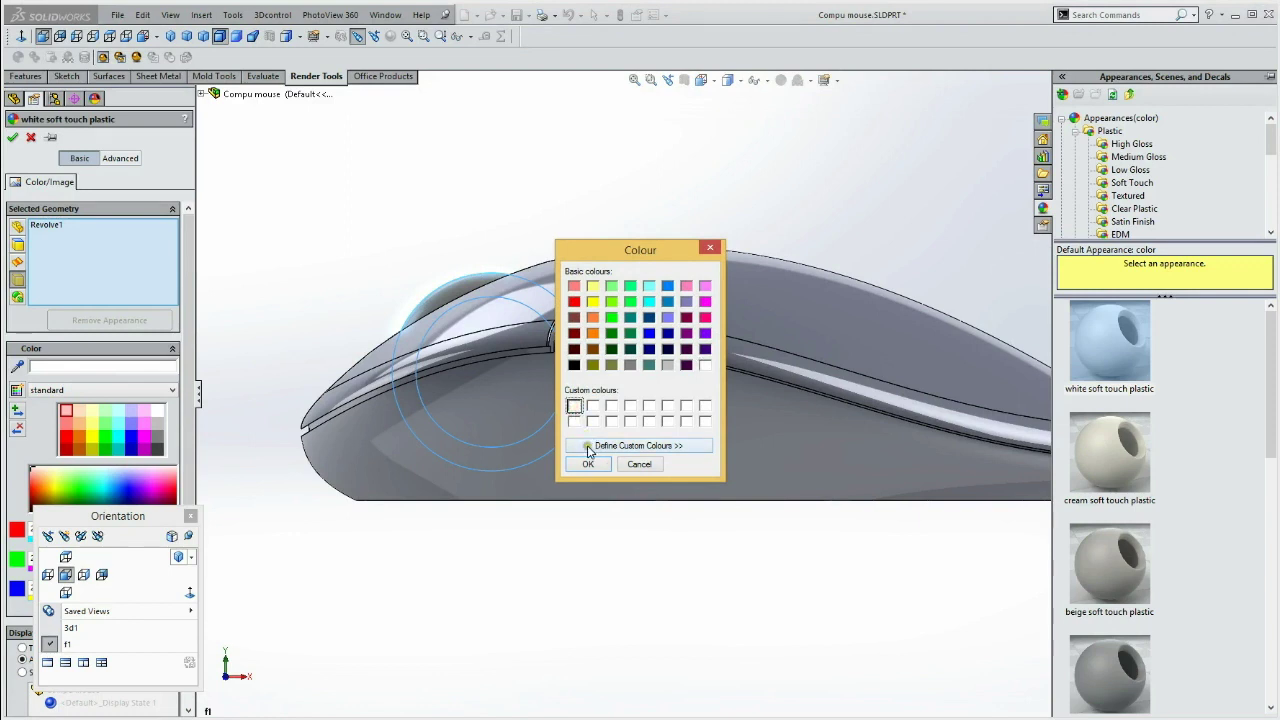
pyautogui.click(588, 446)
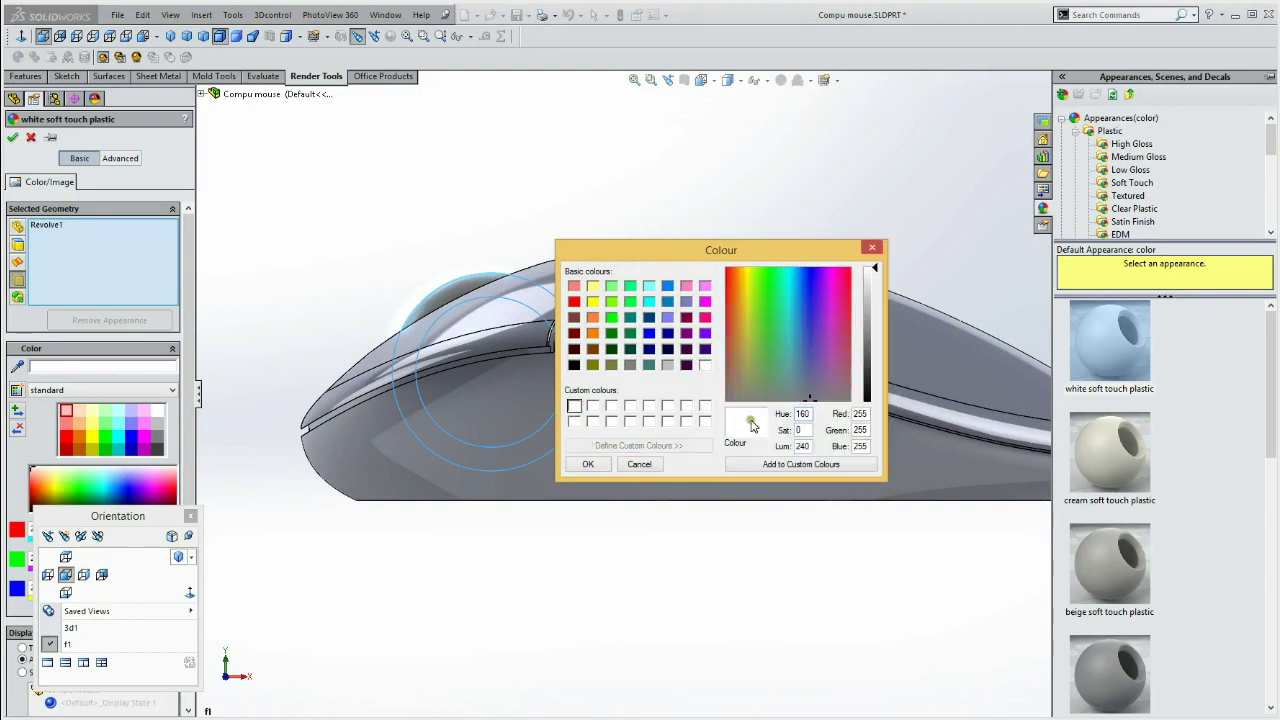
pyautogui.moveTo(862, 416); pyautogui.dragTo(841, 414)
pyautogui.write('141')
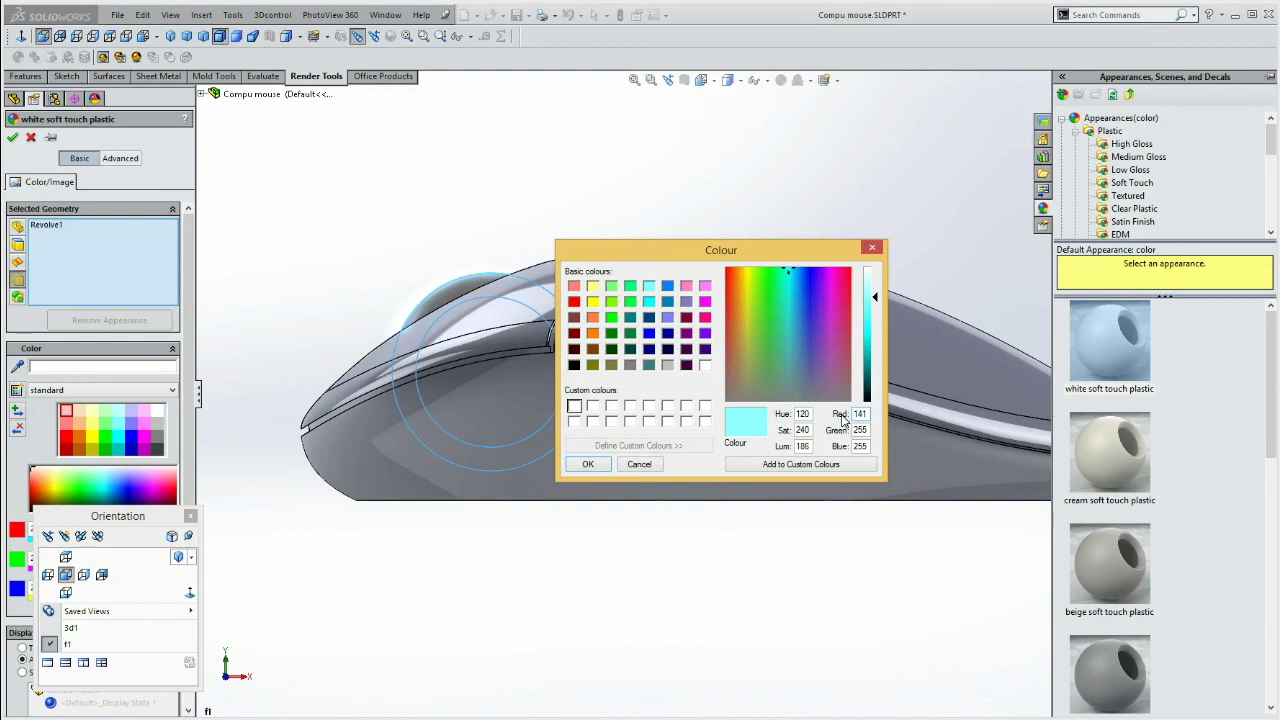
pyautogui.moveTo(864, 429); pyautogui.dragTo(847, 430)
pyautogui.write('18')
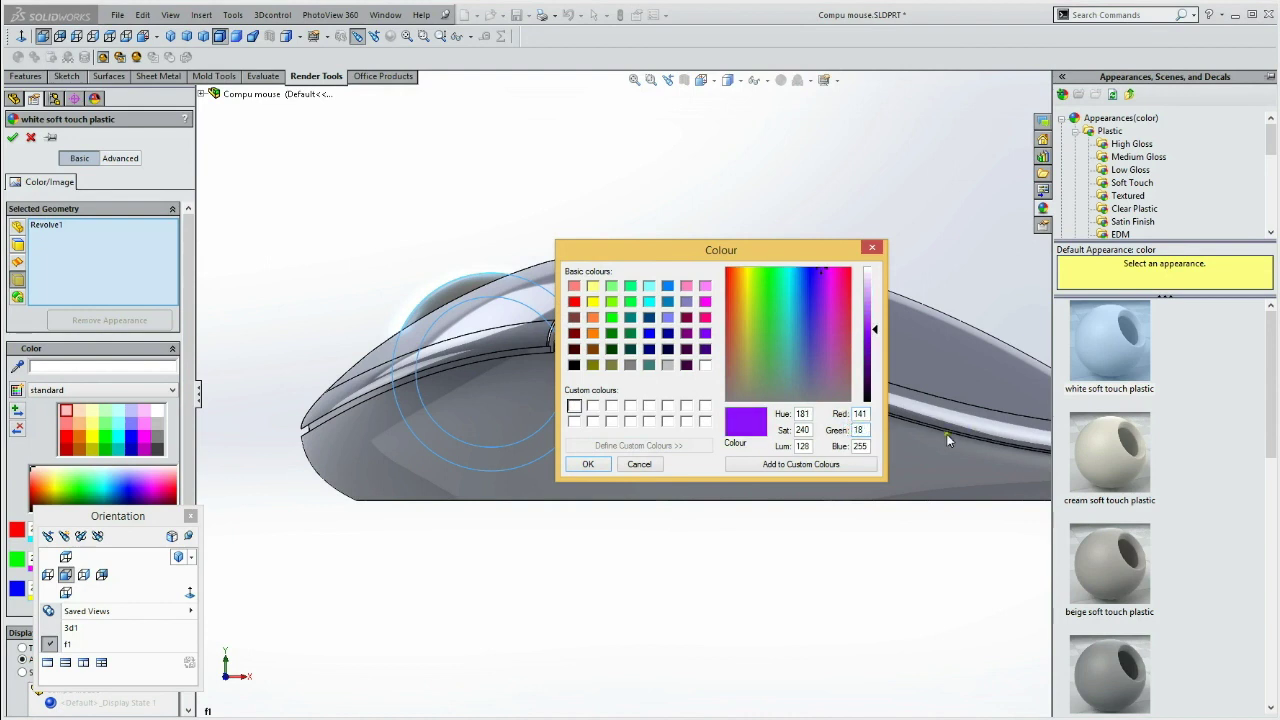
pyautogui.moveTo(869, 447); pyautogui.dragTo(847, 452)
pyautogui.write('18')
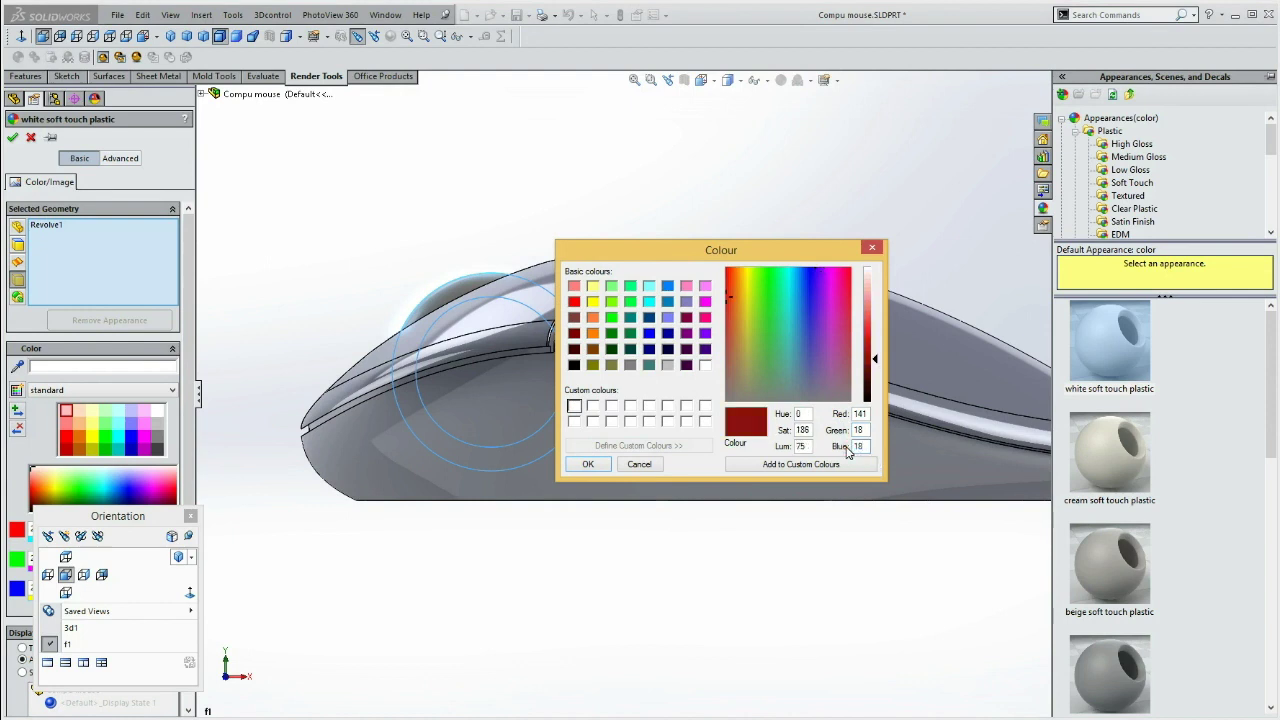
pyautogui.click(845, 464)
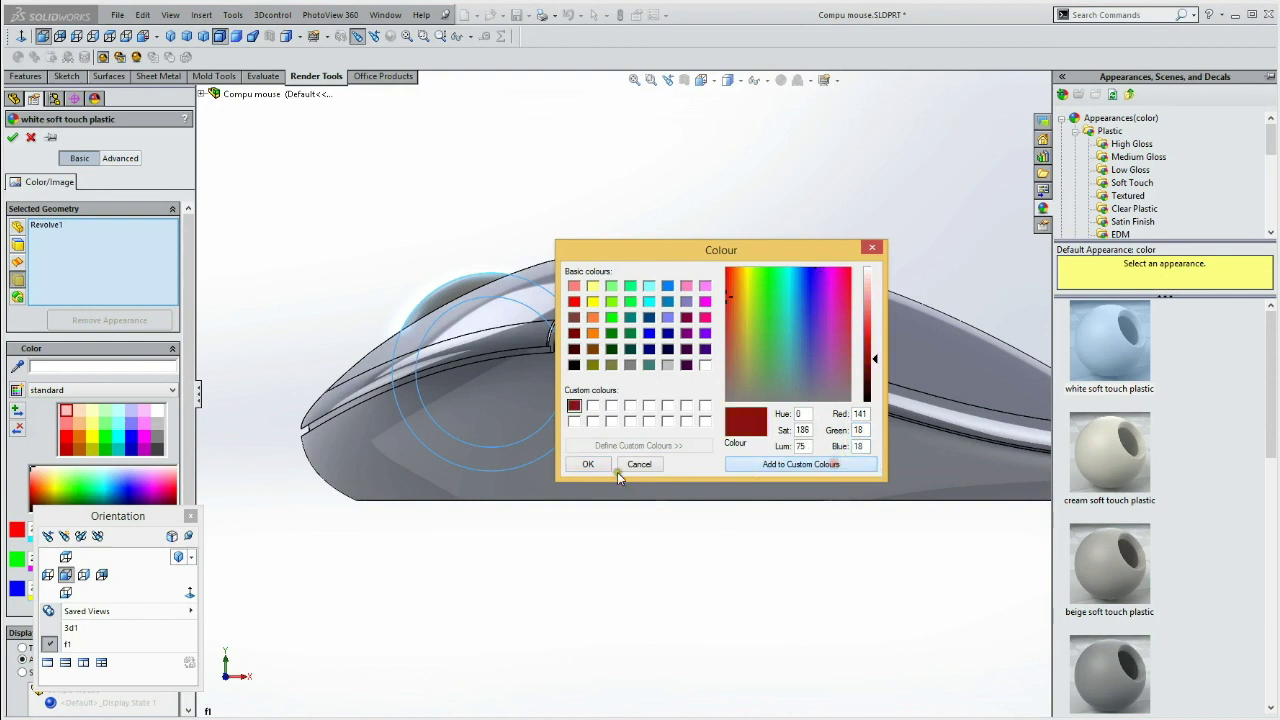
pyautogui.click(588, 464)
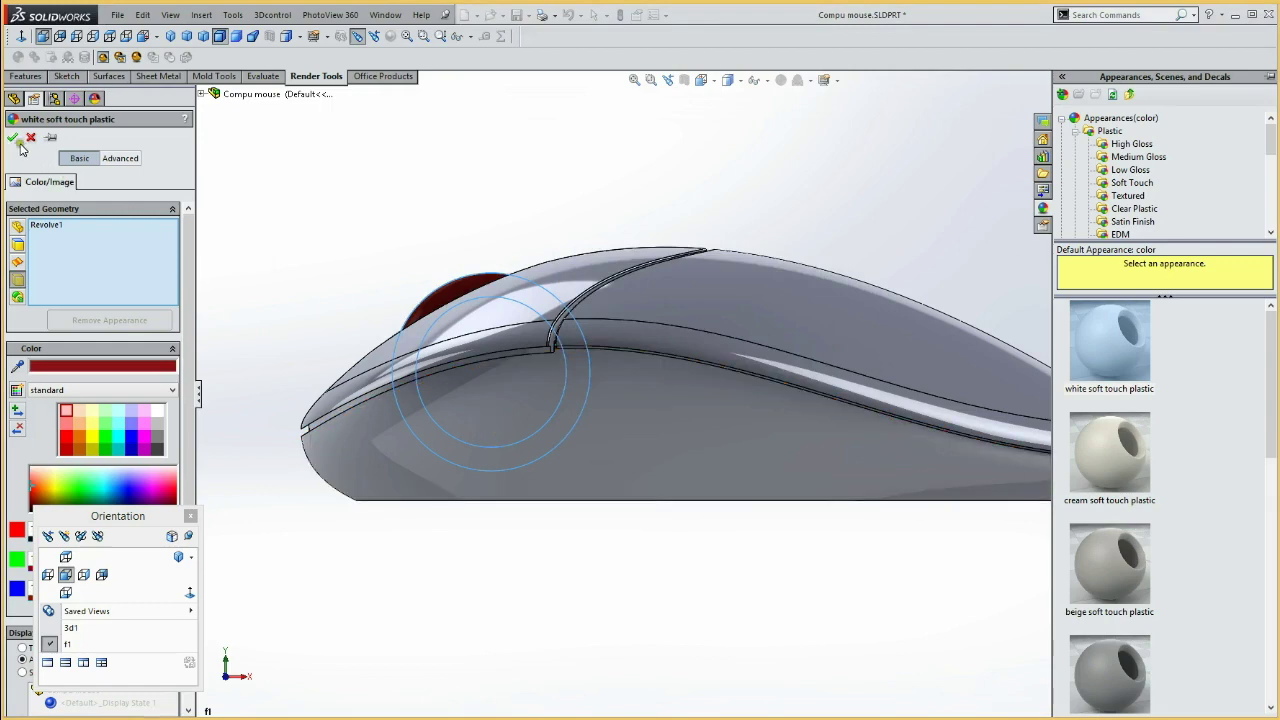
pyautogui.click(12, 137)
pyautogui.click(55, 220)
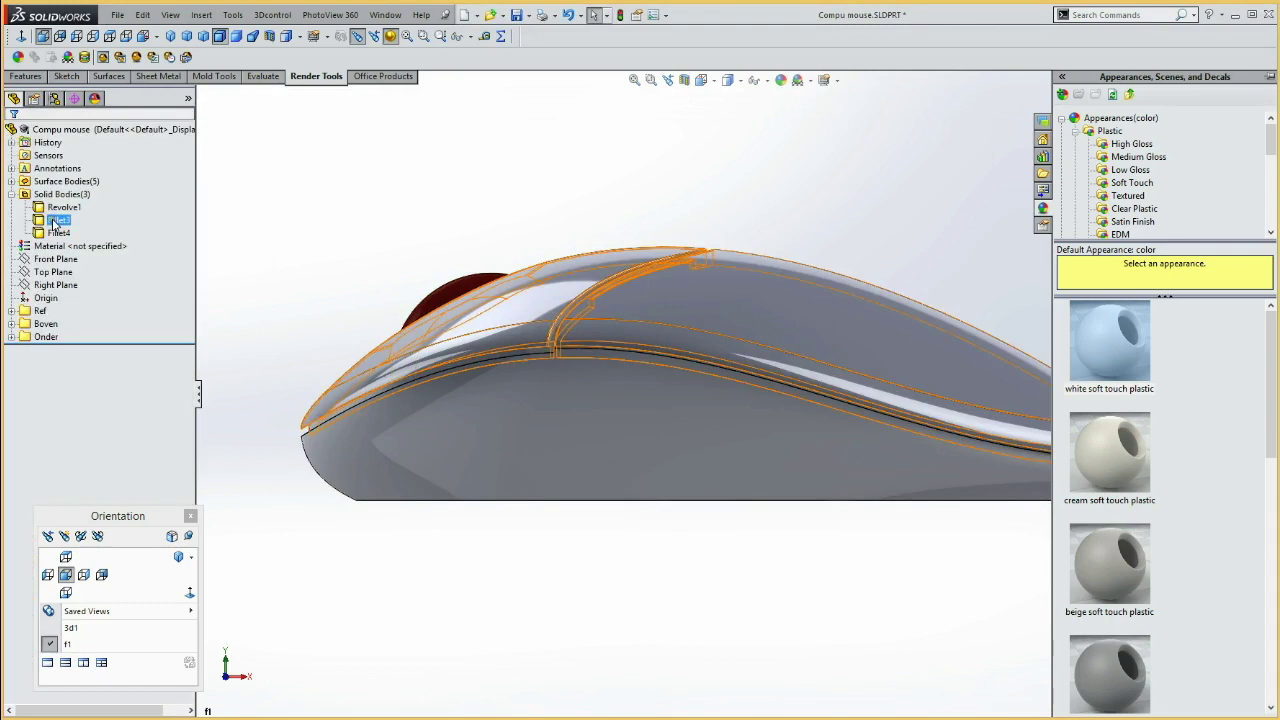
# Apply white medium gloss plastic to the Fillet3 top shell body.
pyautogui.rightClick(55, 222)
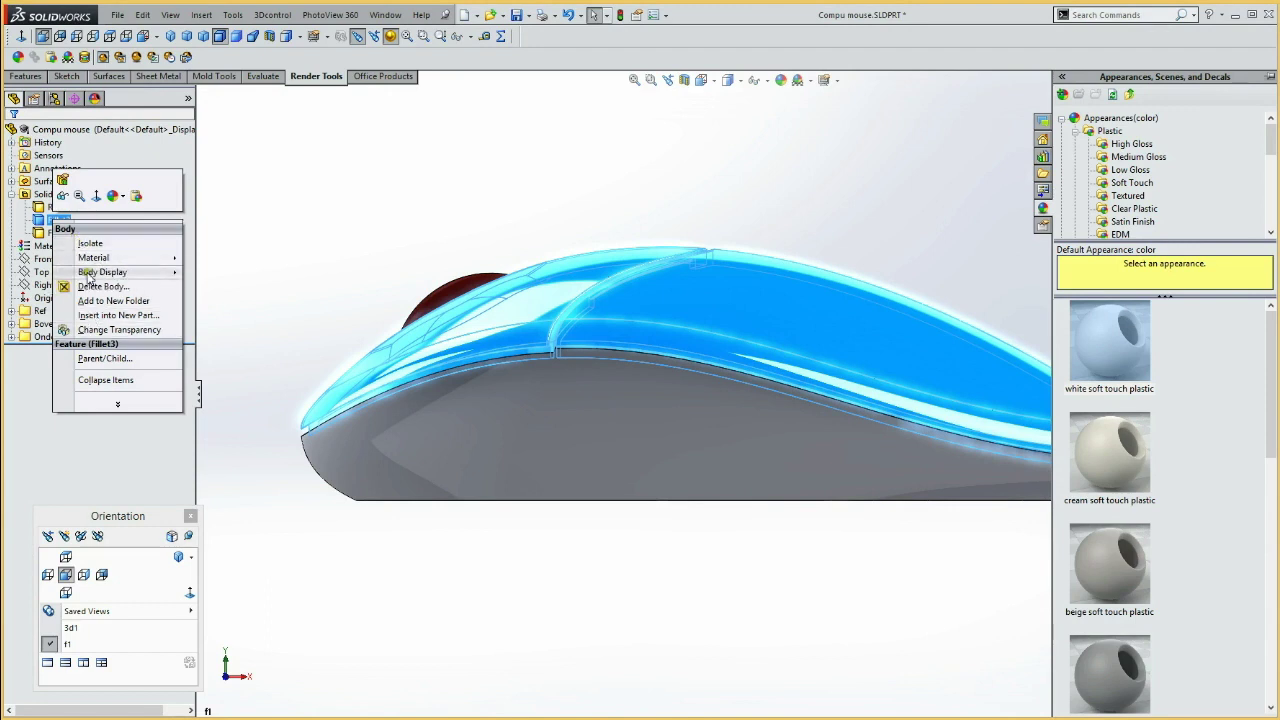
pyautogui.moveTo(102, 272)
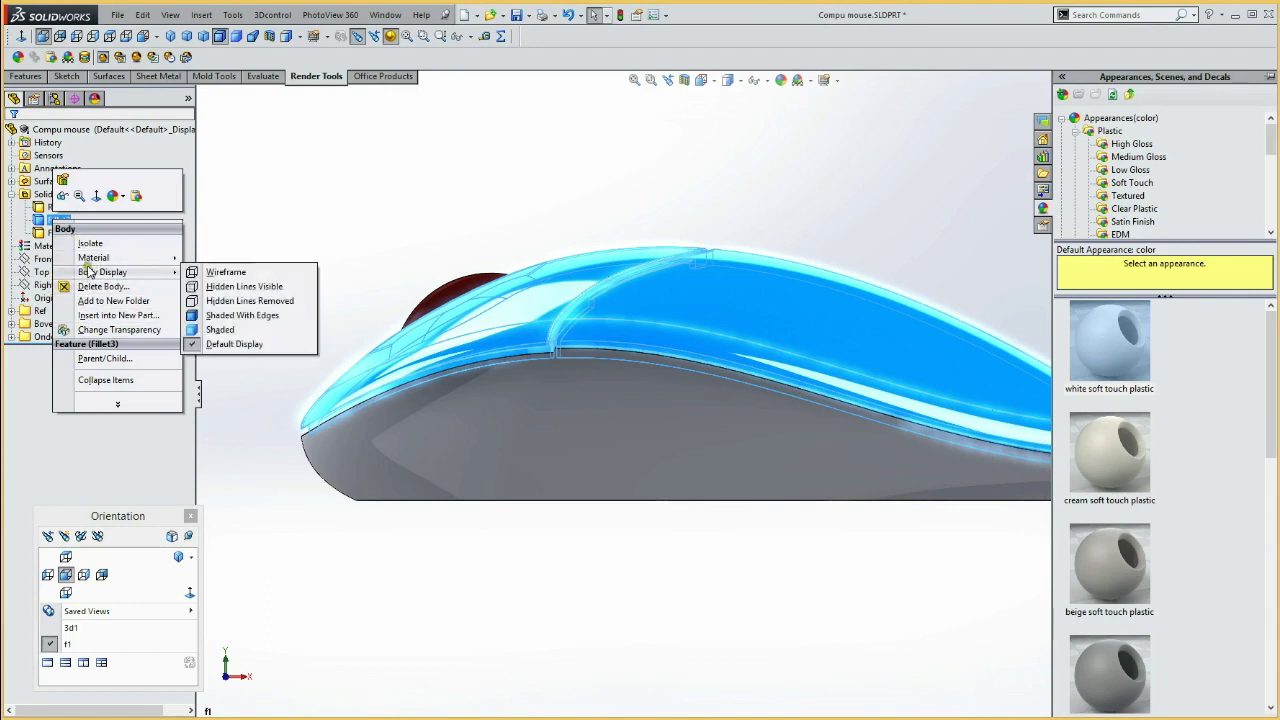
pyautogui.click(113, 195)
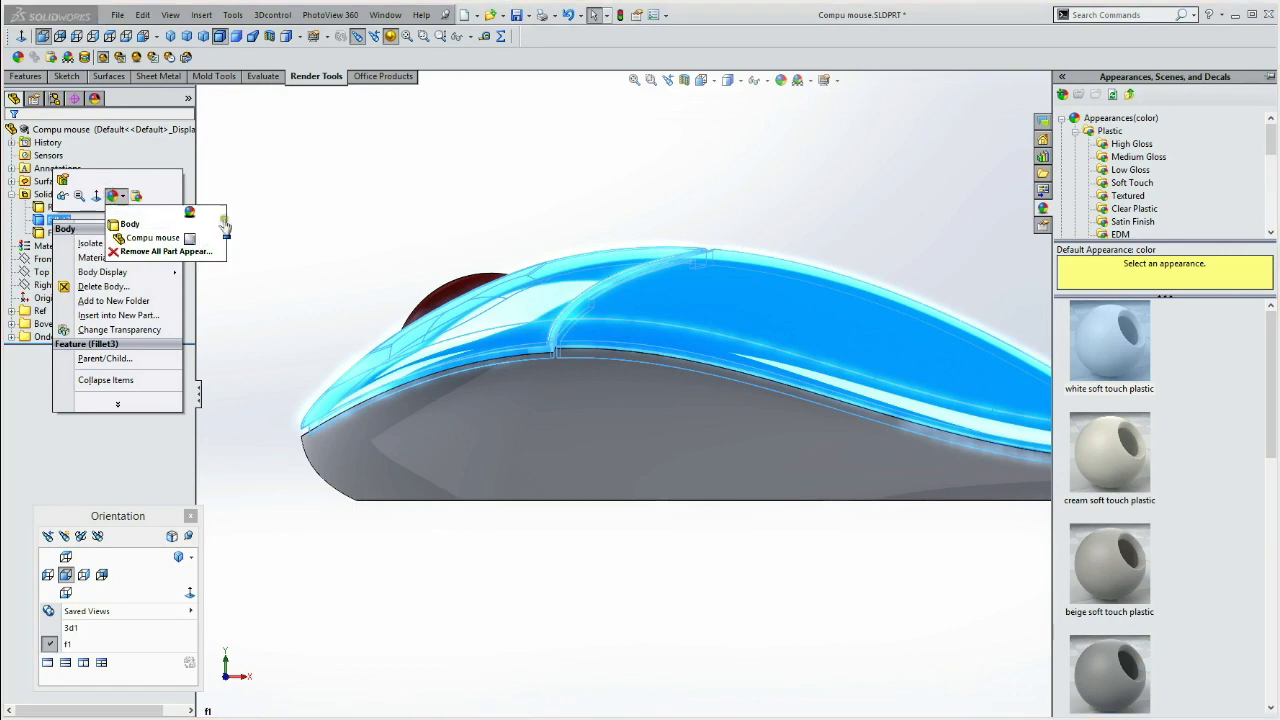
pyautogui.click(133, 222)
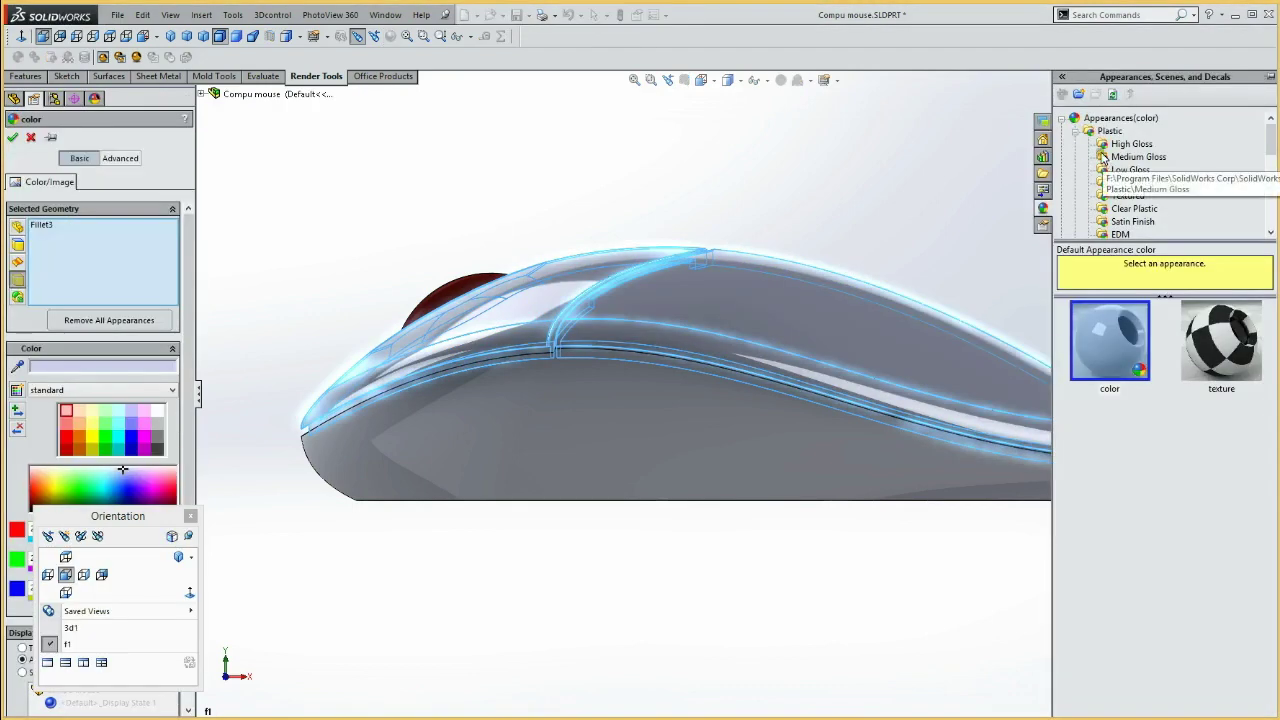
pyautogui.click(1126, 160)
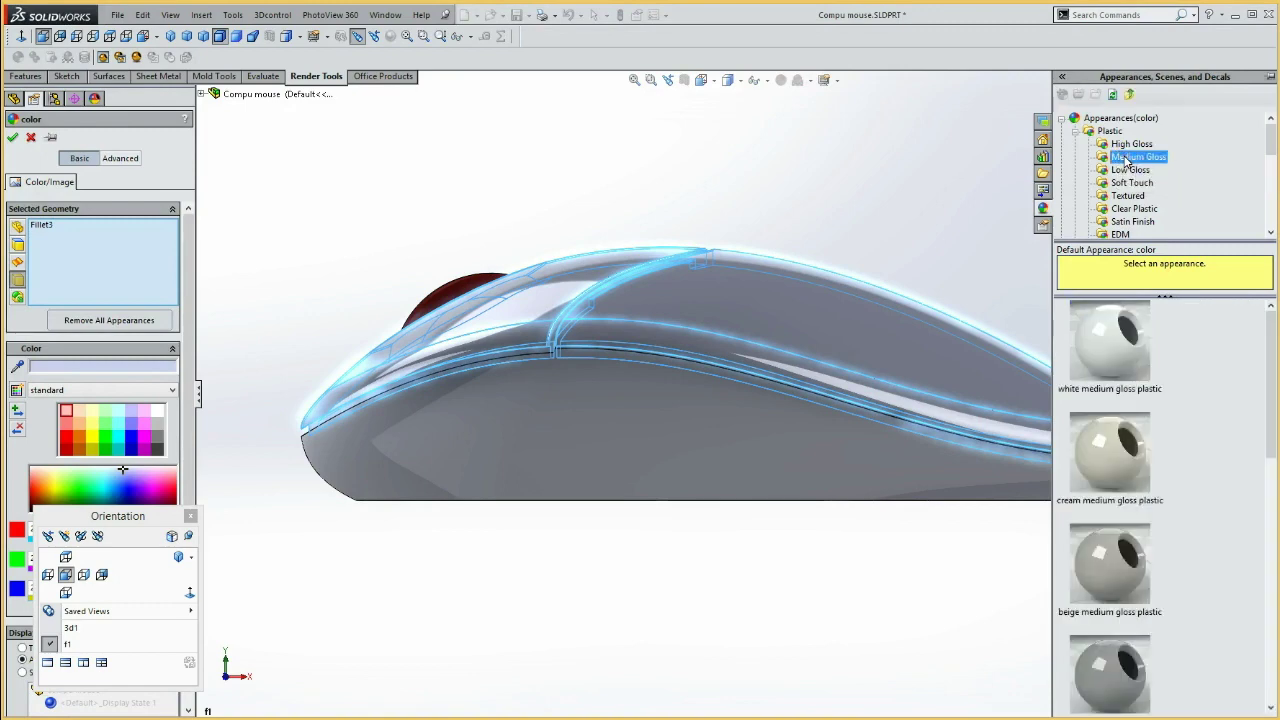
pyautogui.click(1113, 357)
# Tint the top shell off-white to RGB 247, 244, 242 and accept the appearance.
pyautogui.doubleClick(110, 367)
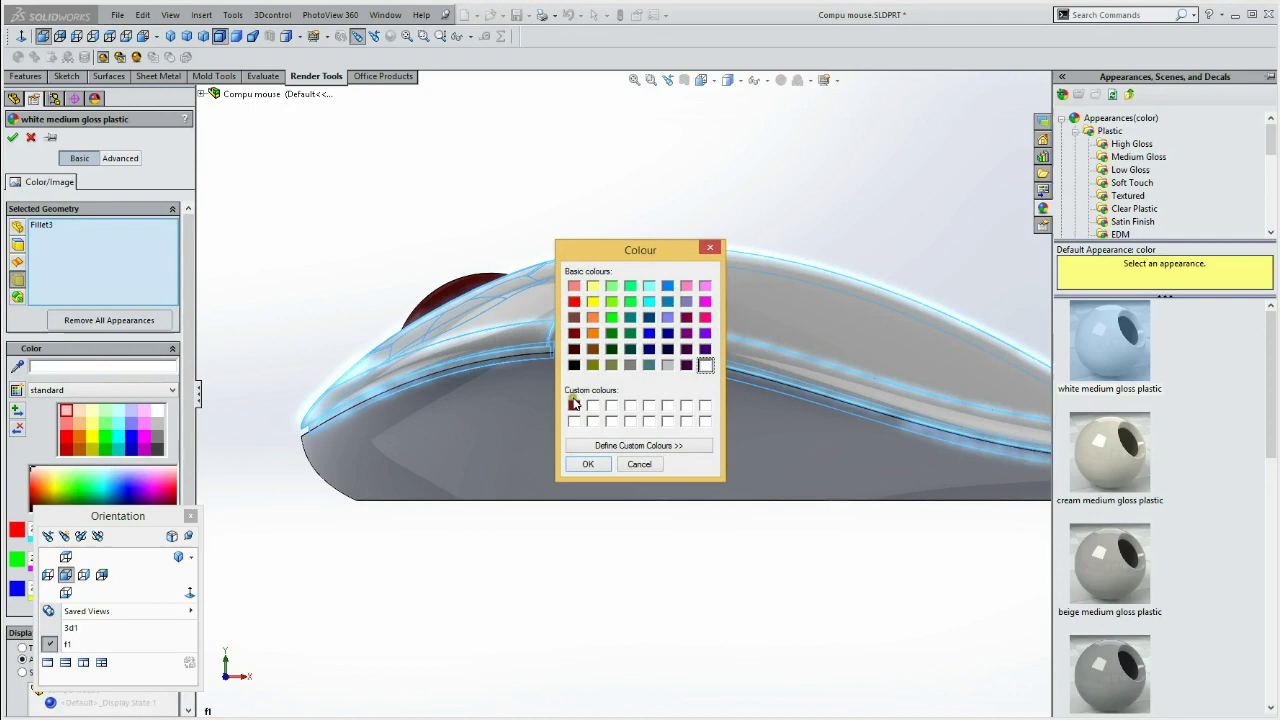
pyautogui.click(593, 405)
pyautogui.click(613, 445)
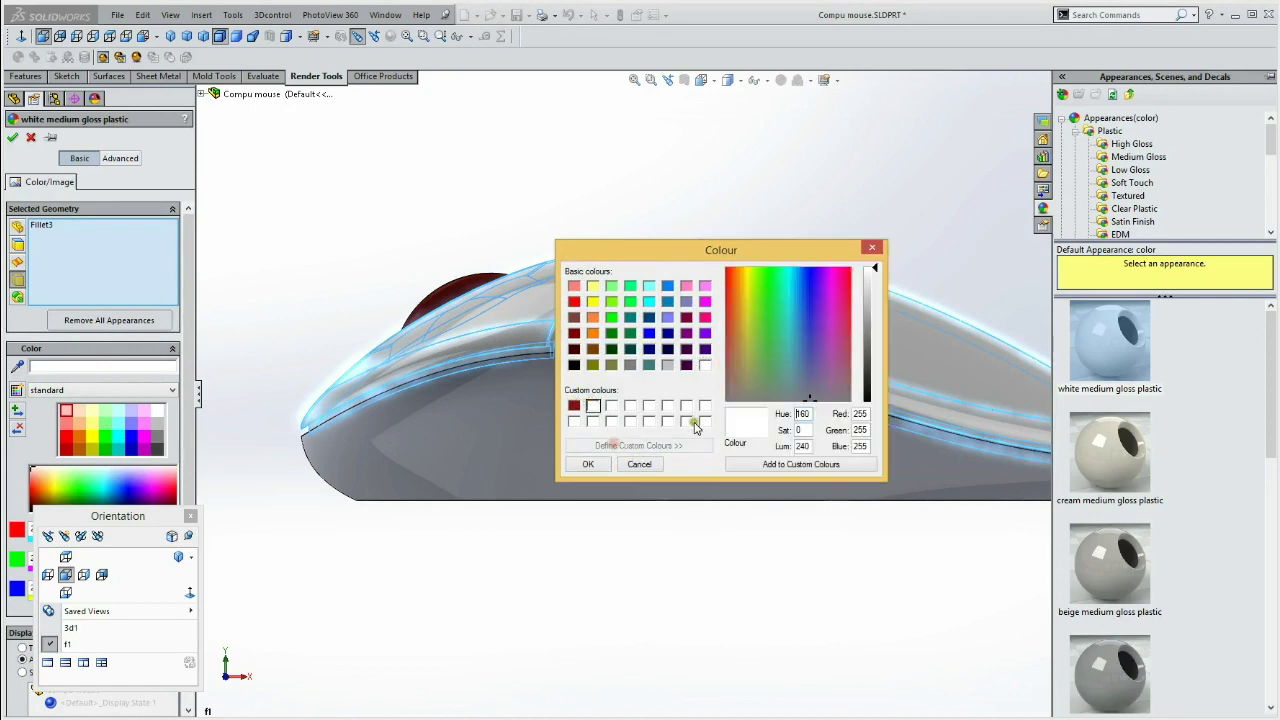
pyautogui.doubleClick(858, 414)
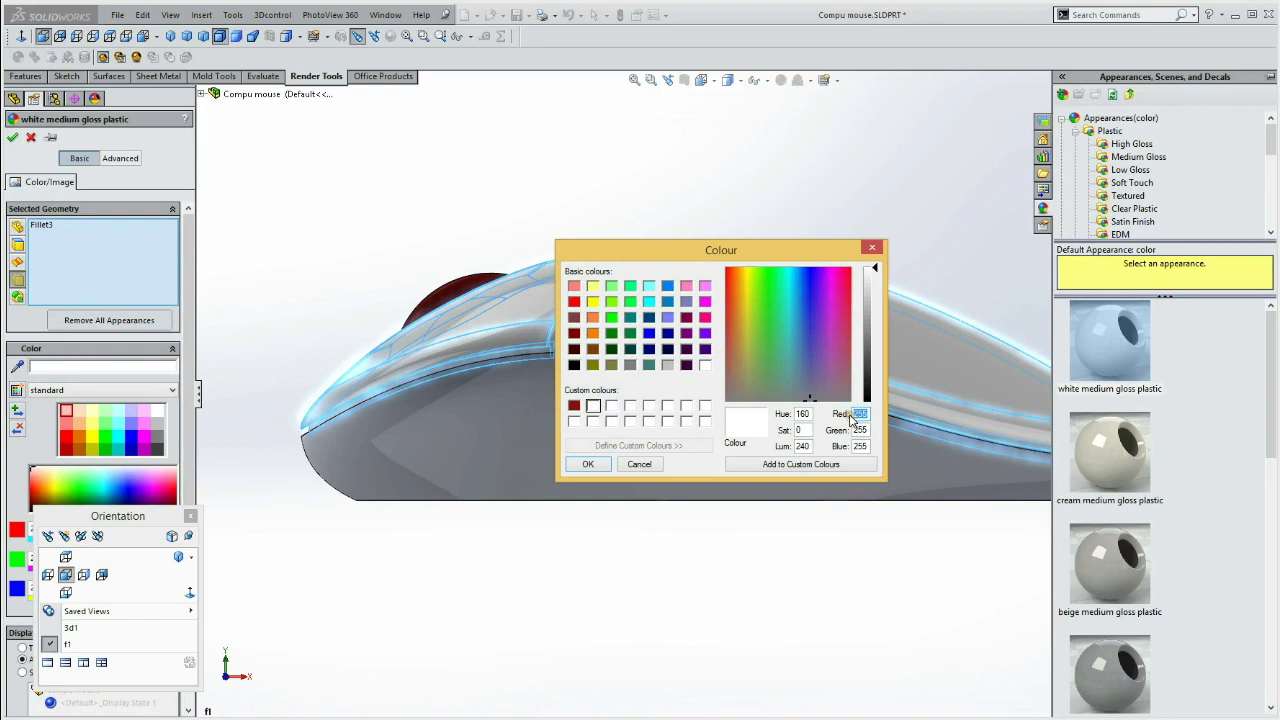
pyautogui.write('2')
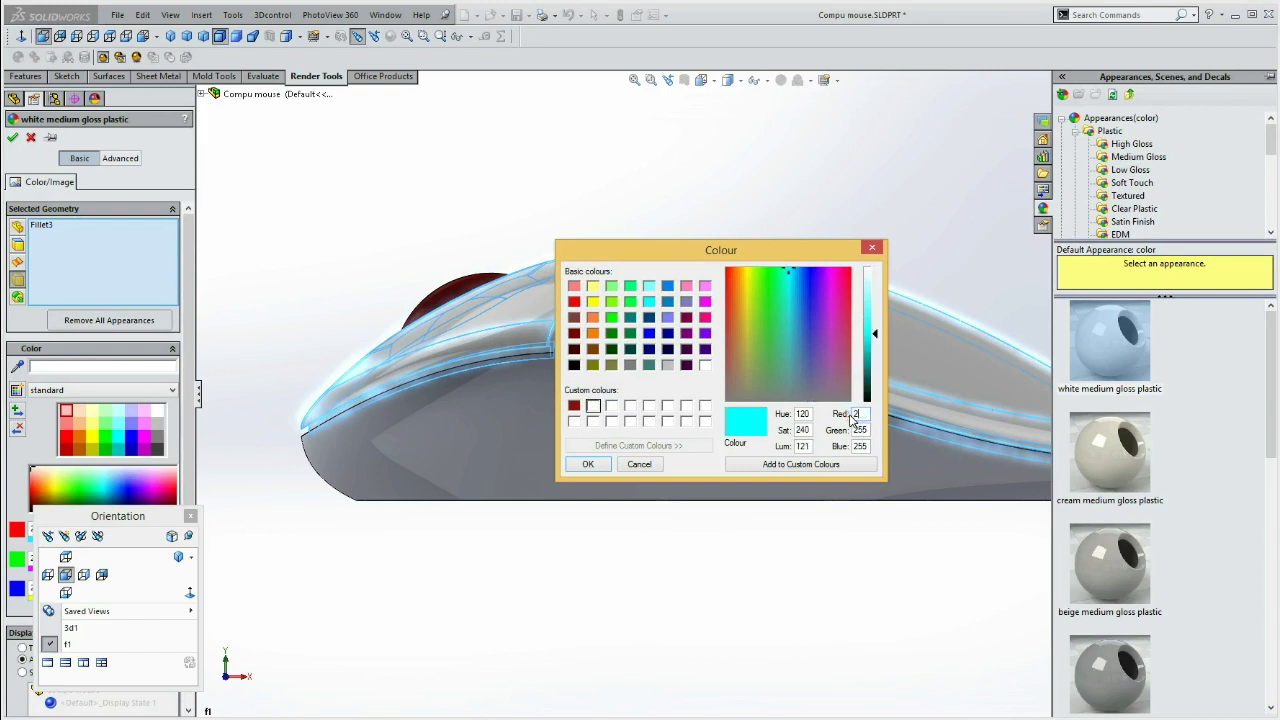
pyautogui.write('47')
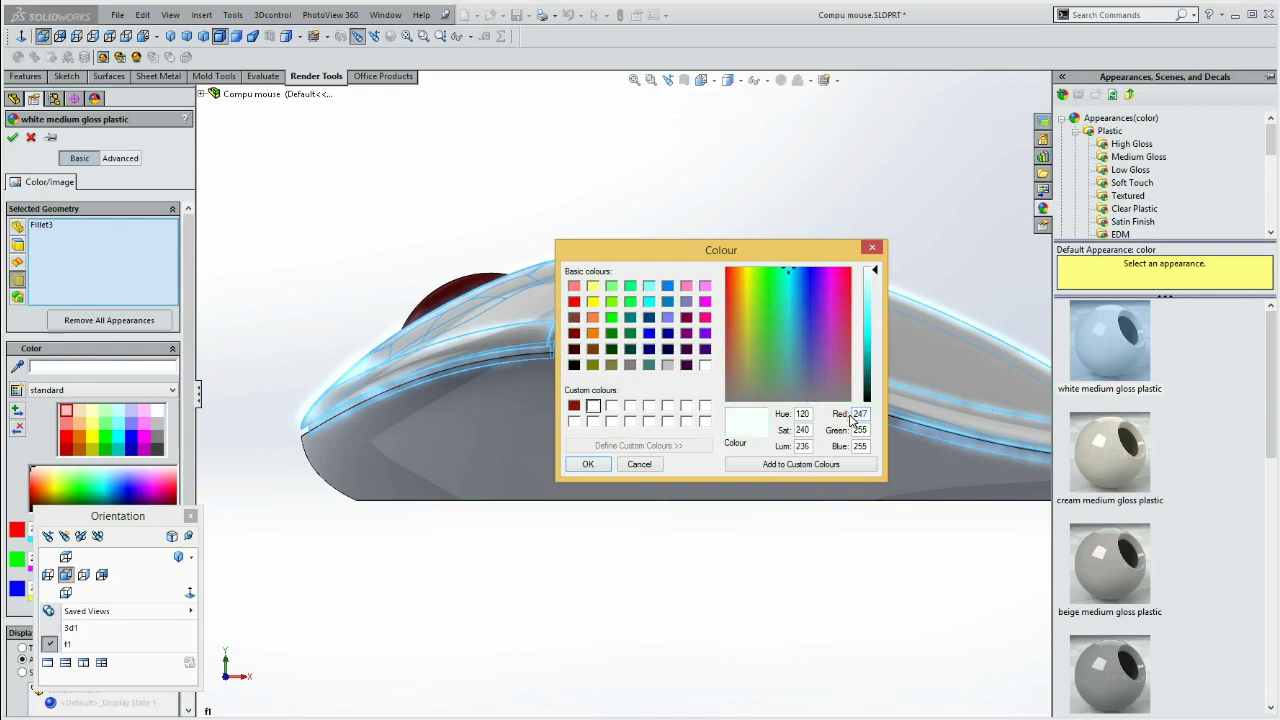
pyautogui.doubleClick(866, 430)
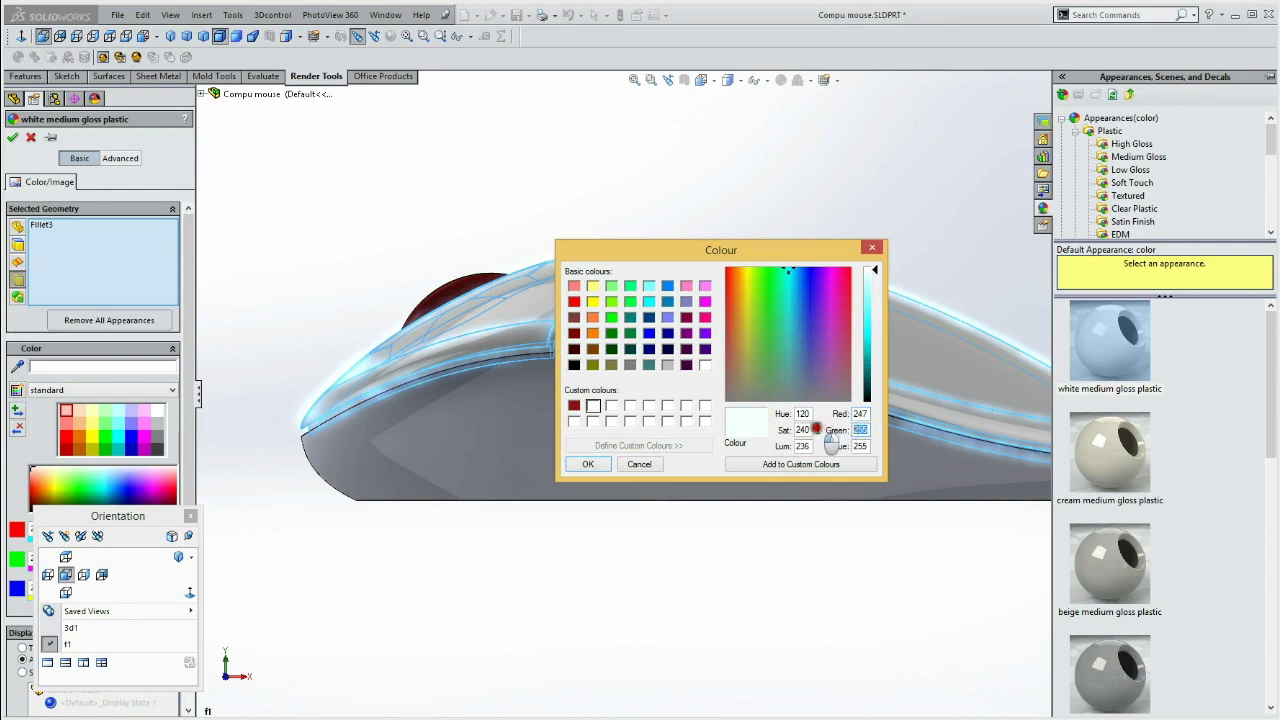
pyautogui.write('244')
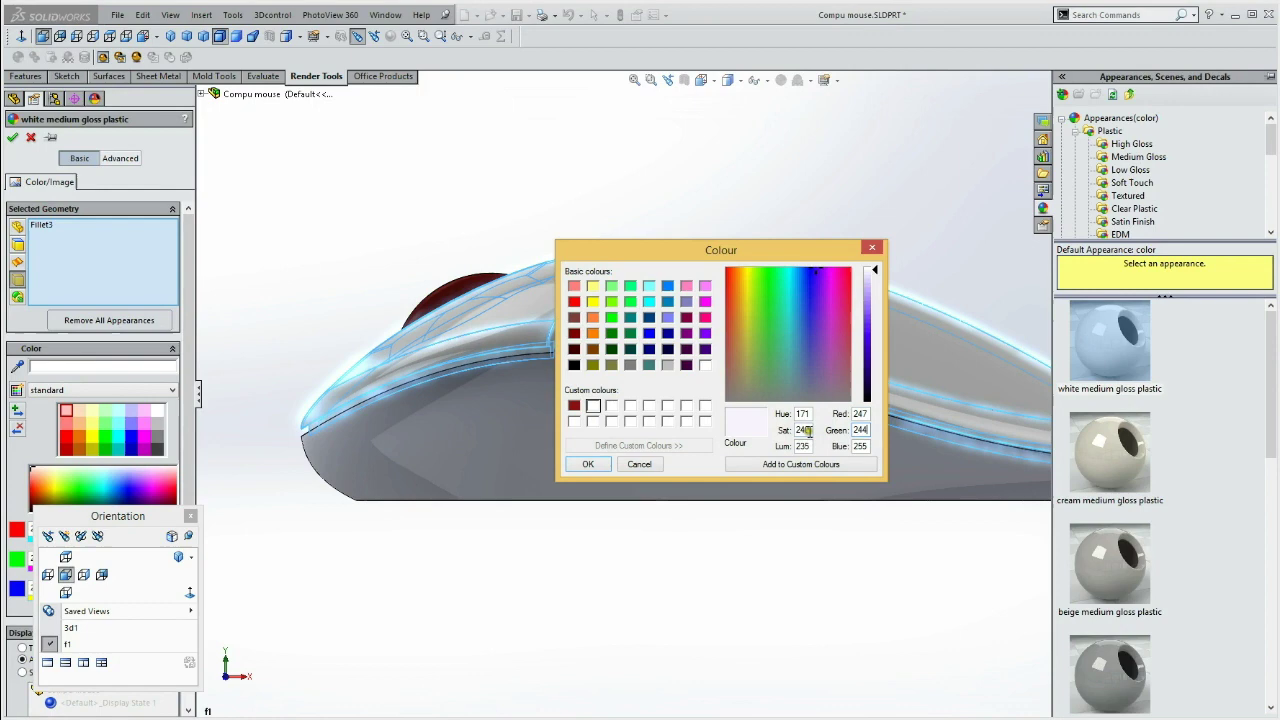
pyautogui.doubleClick(862, 446)
pyautogui.write('242')
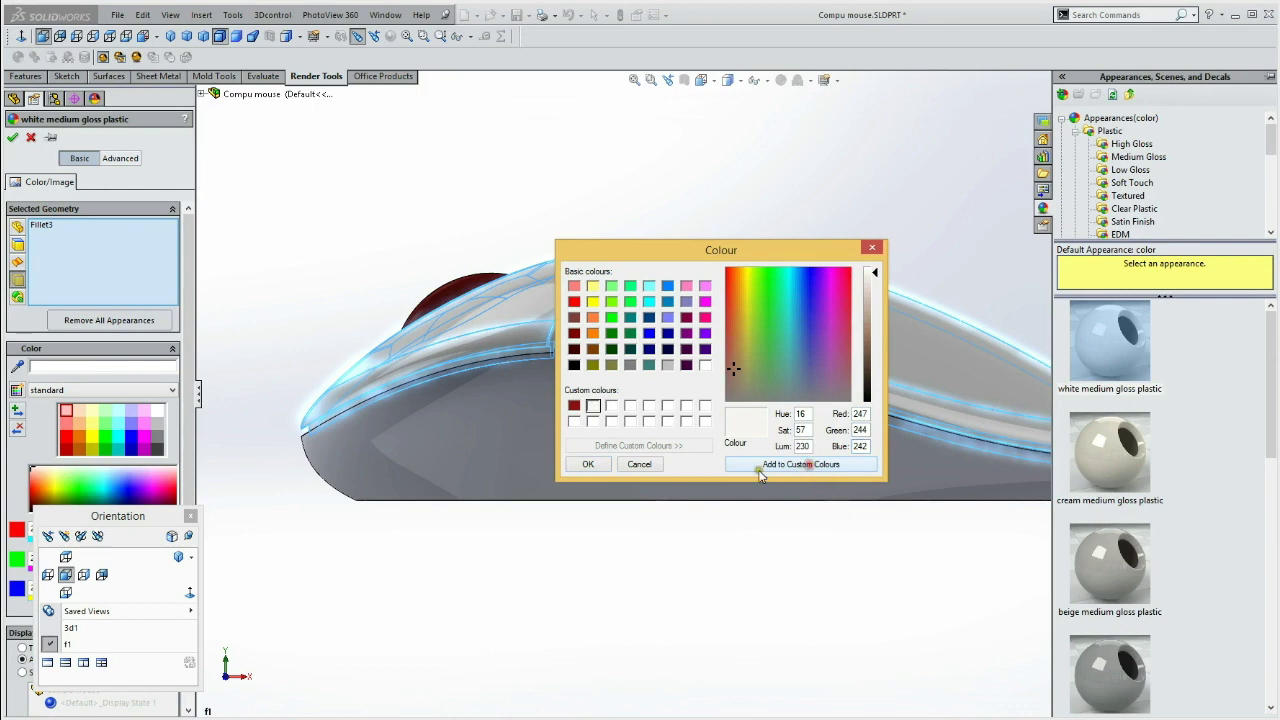
pyautogui.click(588, 465)
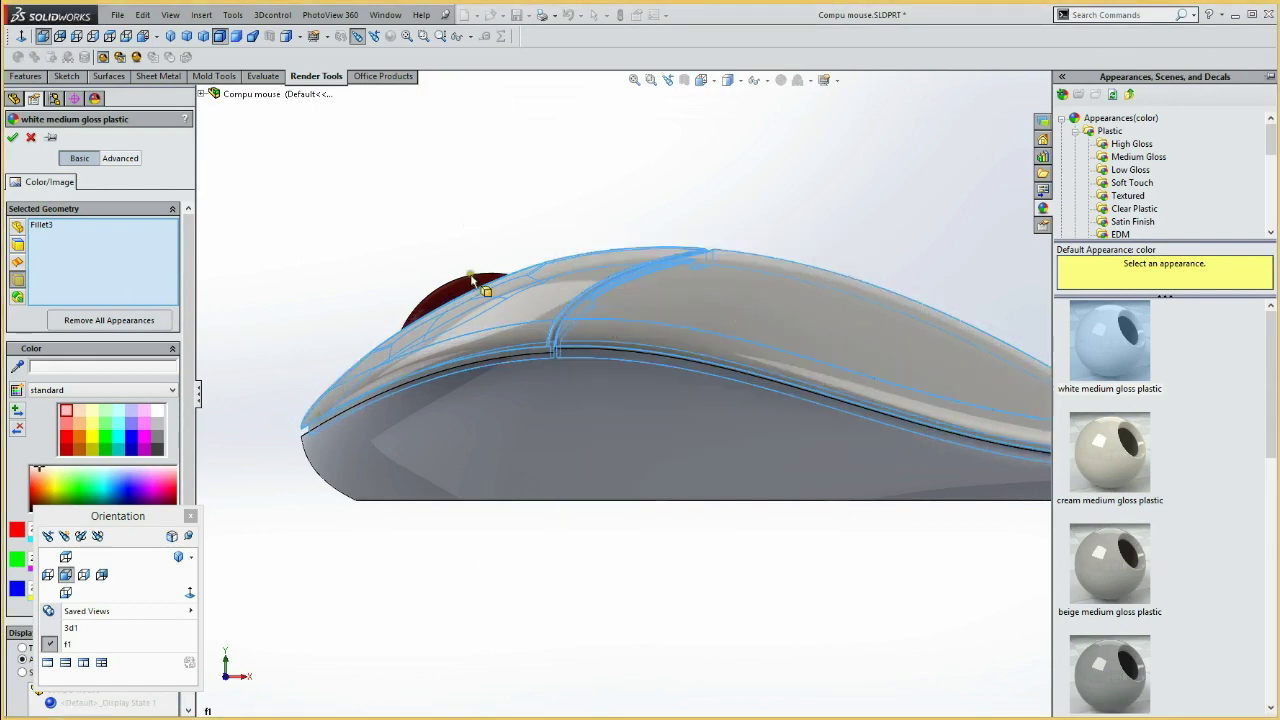
pyautogui.click(12, 137)
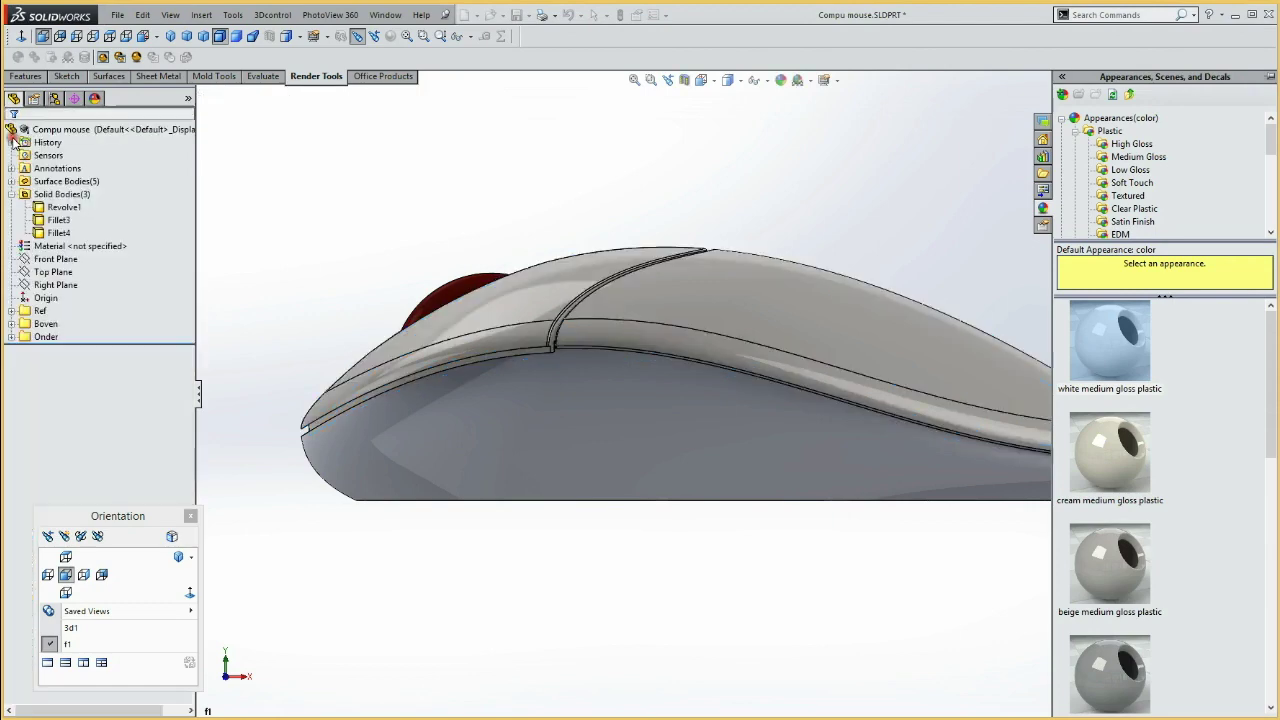
# Apply white low gloss plastic to the Fillet4 lower body.
pyautogui.rightClick(55, 237)
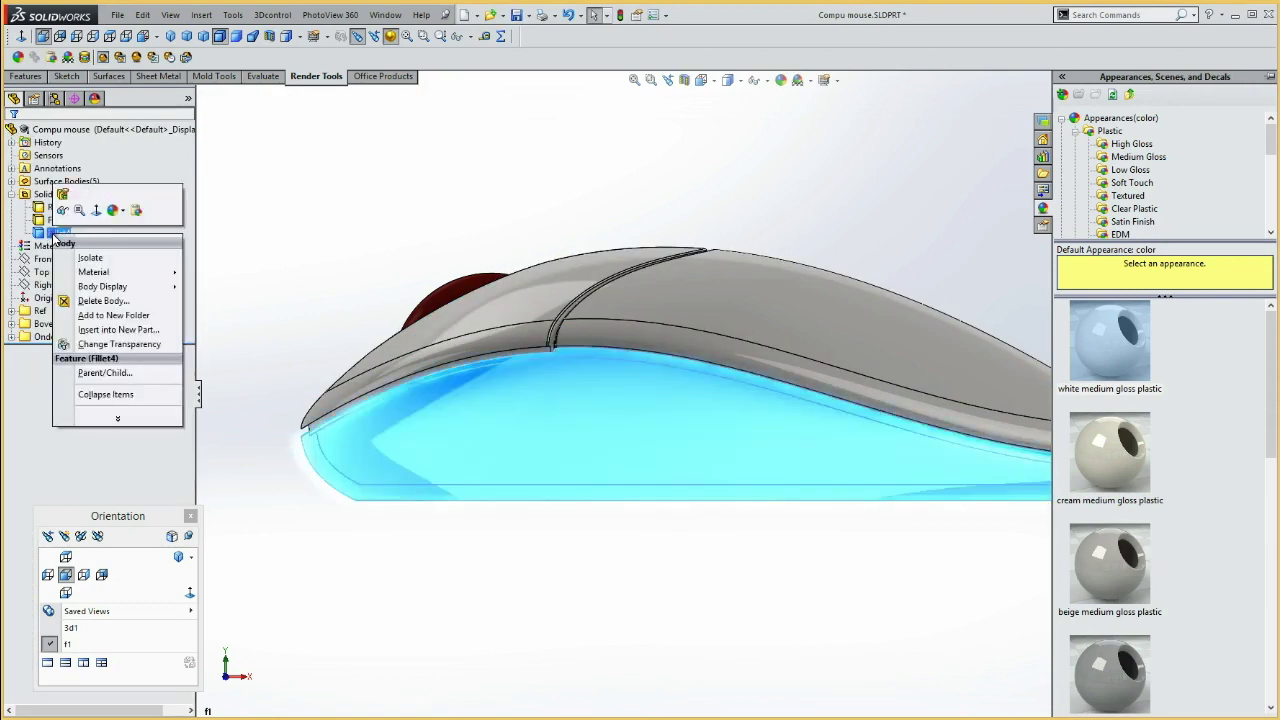
pyautogui.click(112, 211)
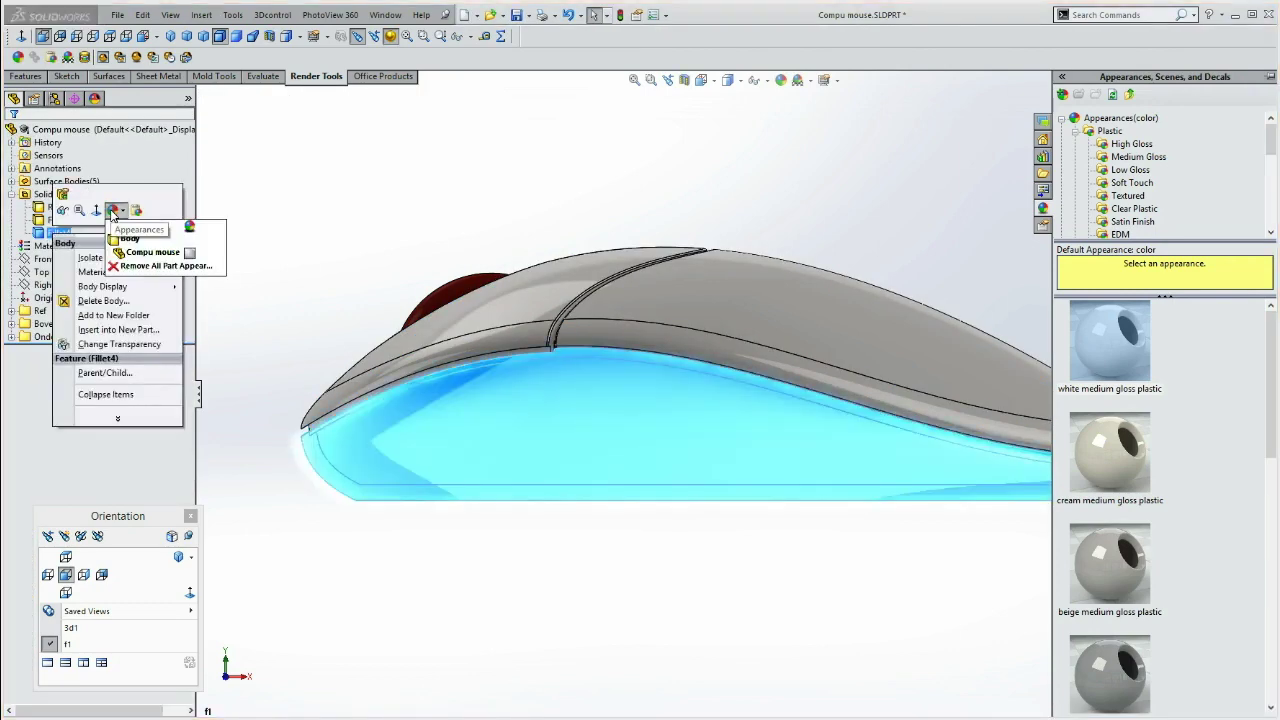
pyautogui.click(135, 238)
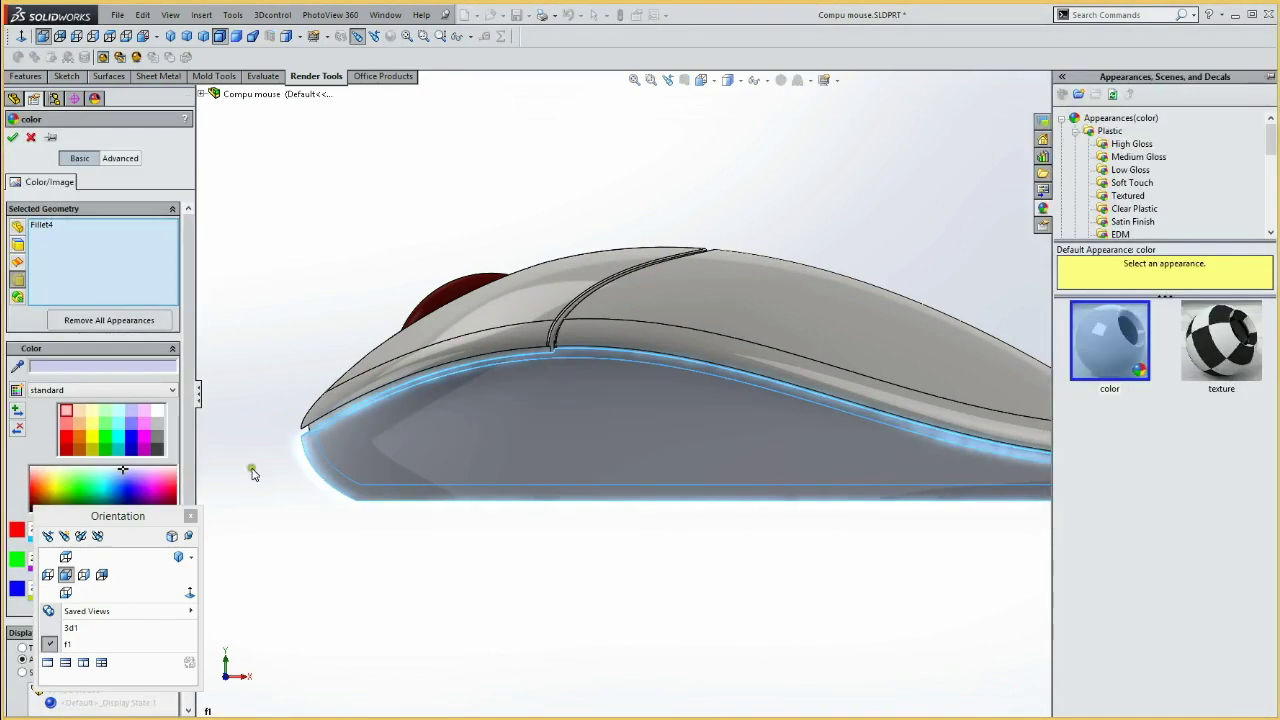
pyautogui.click(1130, 170)
pyautogui.click(1110, 335)
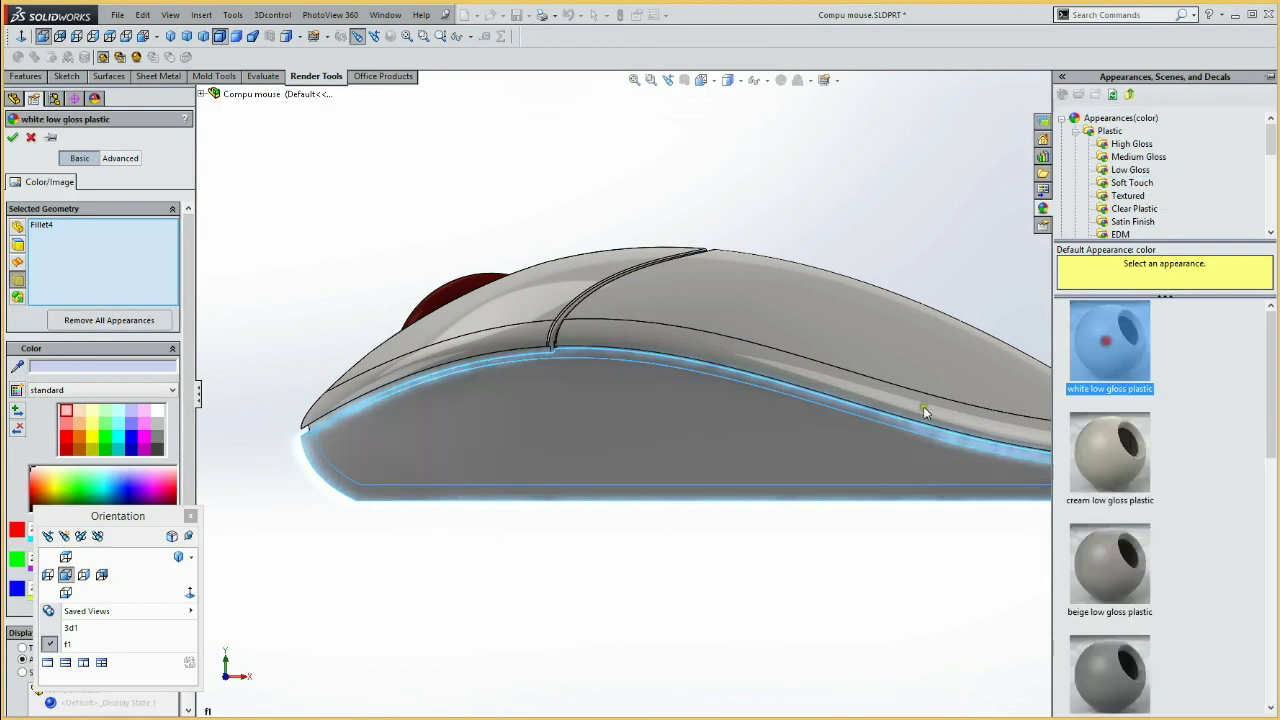
# Tint the lower body to RGB 237, 233, 231 and accept the appearance.
pyautogui.click(120, 367)
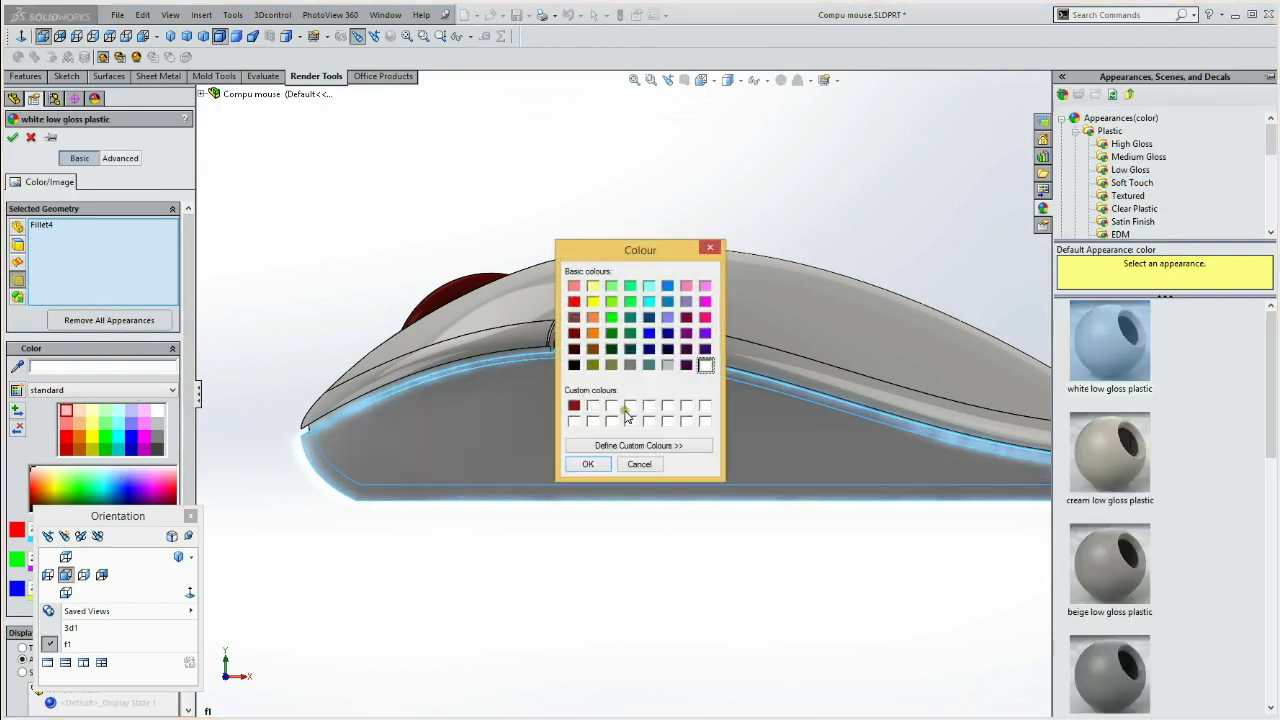
pyautogui.click(611, 405)
pyautogui.click(606, 445)
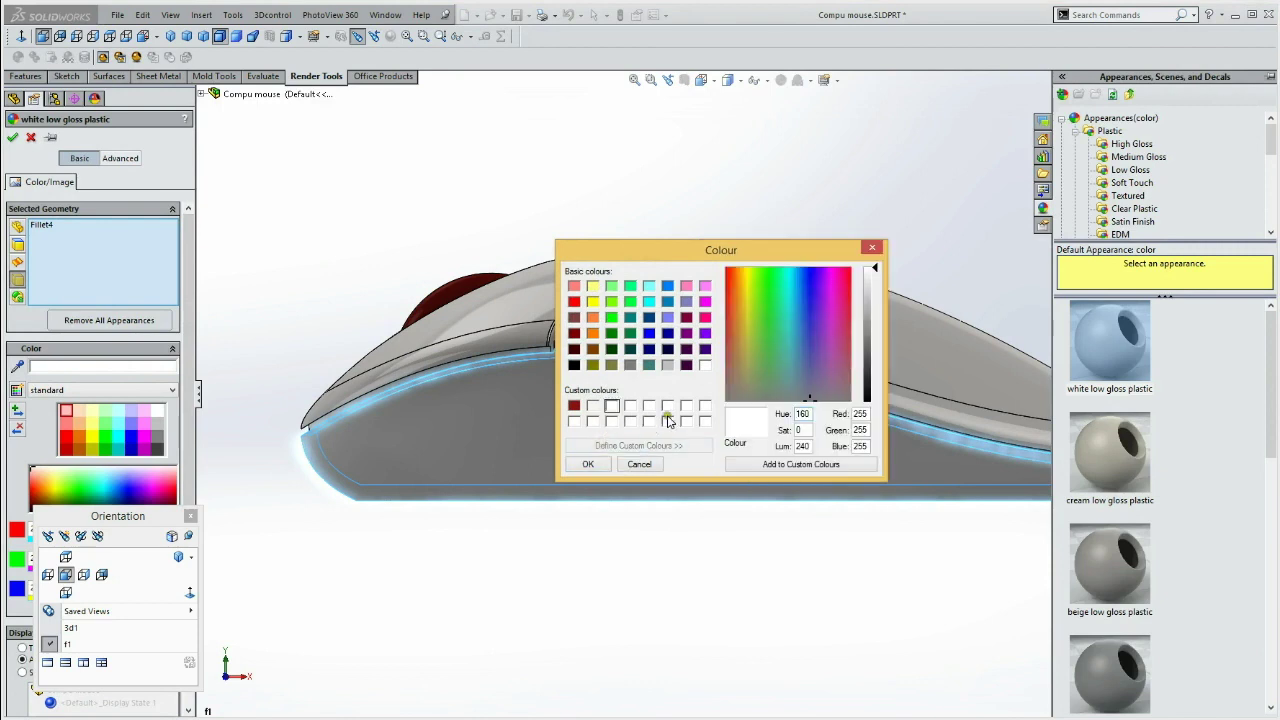
pyautogui.doubleClick(858, 414)
pyautogui.write('237')
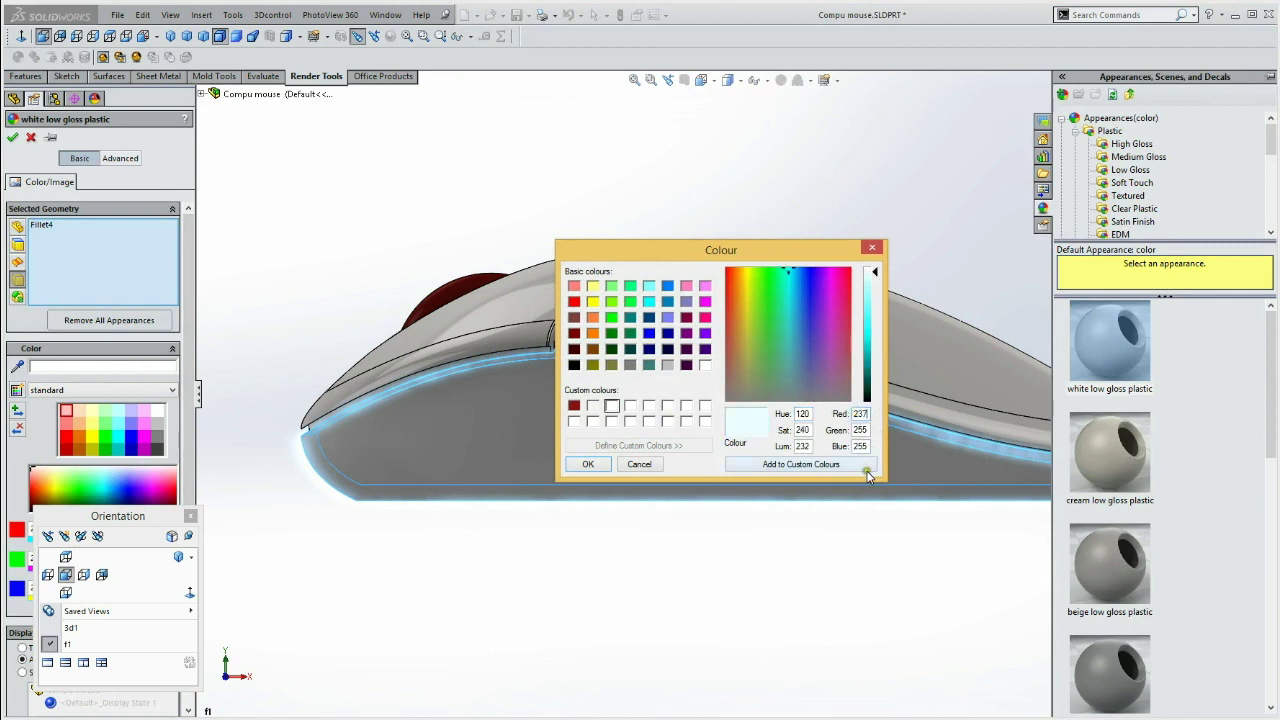
pyautogui.doubleClick(858, 430)
pyautogui.write('233')
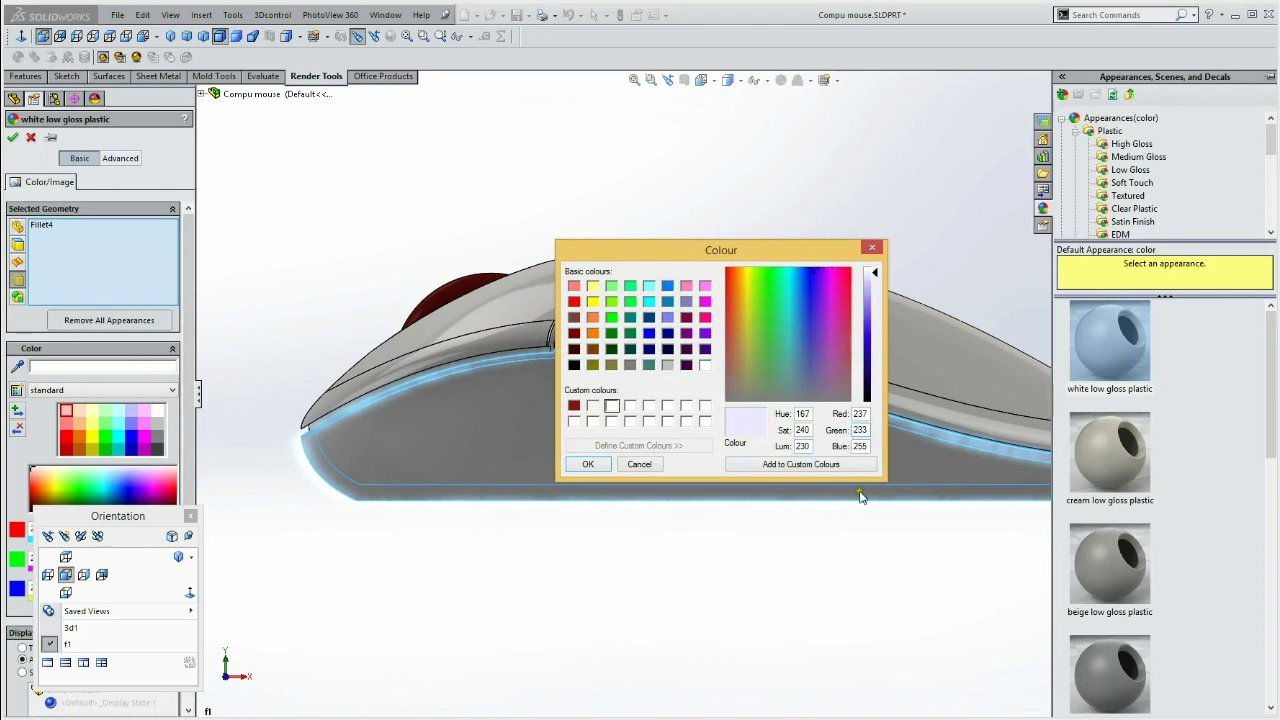
pyautogui.doubleClick(854, 447)
pyautogui.write('231')
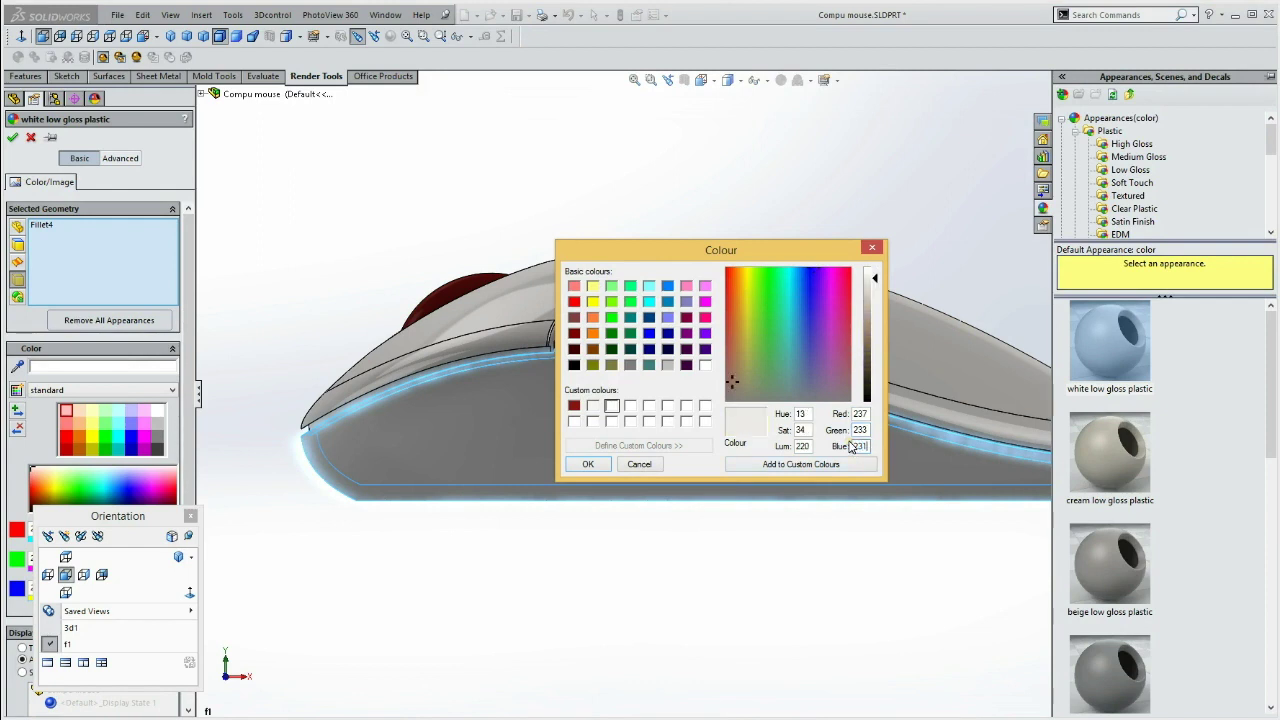
pyautogui.click(793, 466)
pyautogui.click(590, 464)
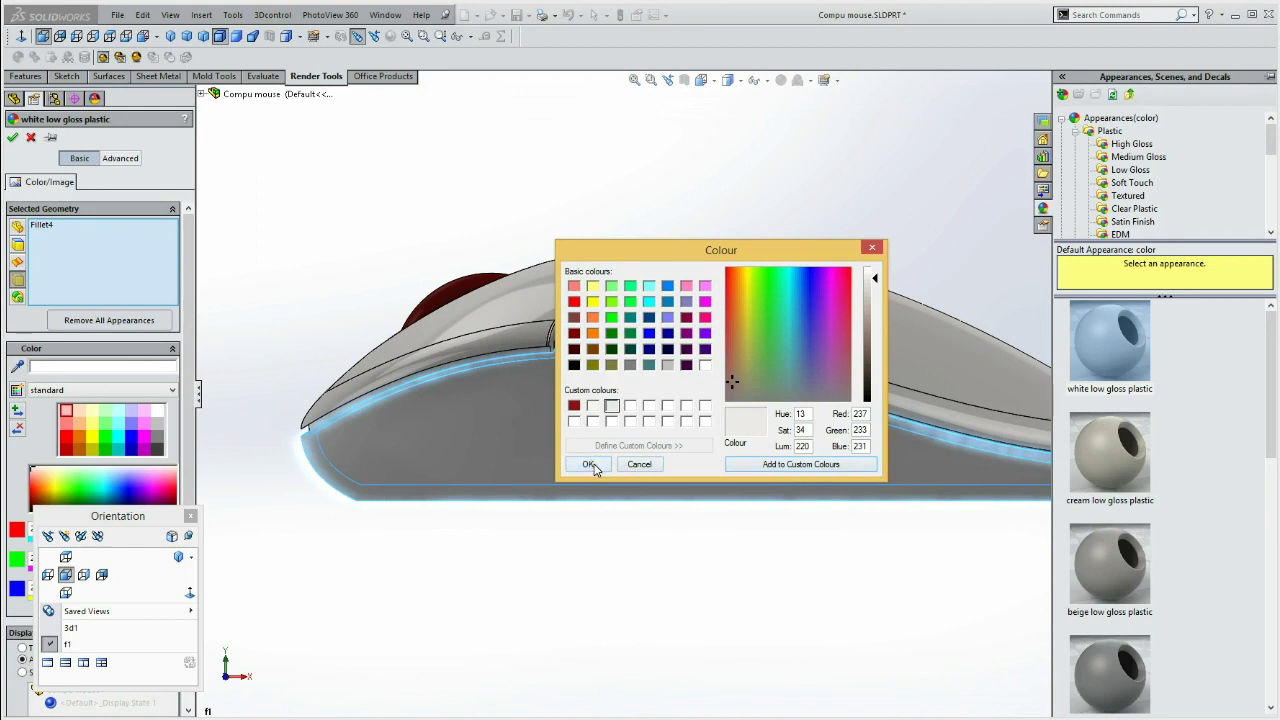
pyautogui.click(590, 465)
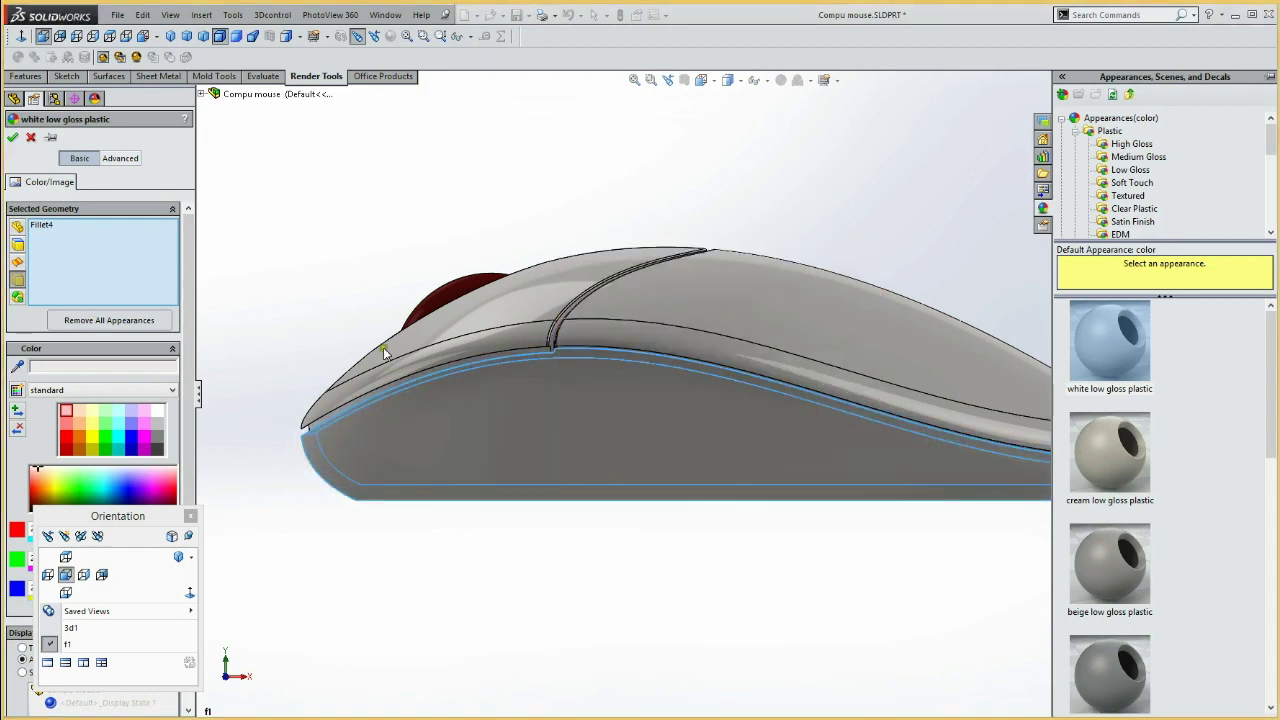
pyautogui.click(12, 137)
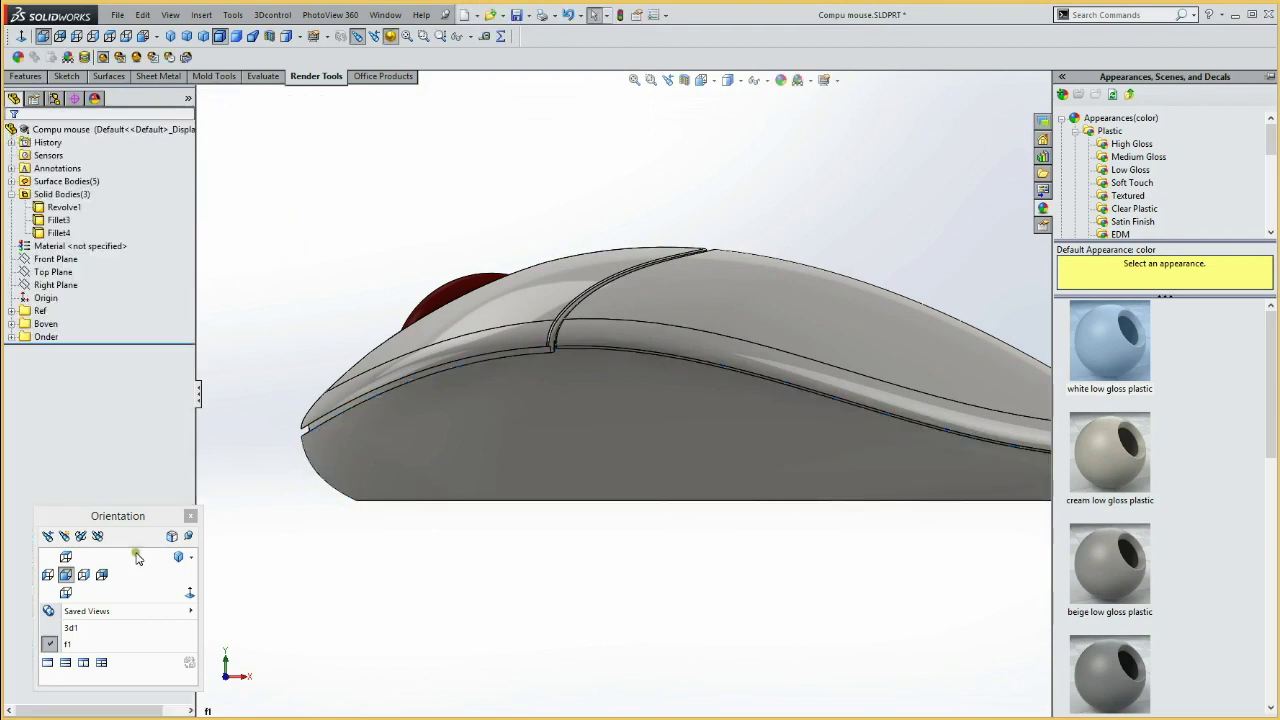
# Save the mouse part and switch to the saved 3d1 view.
pyautogui.hotkey('ctrl', 's')
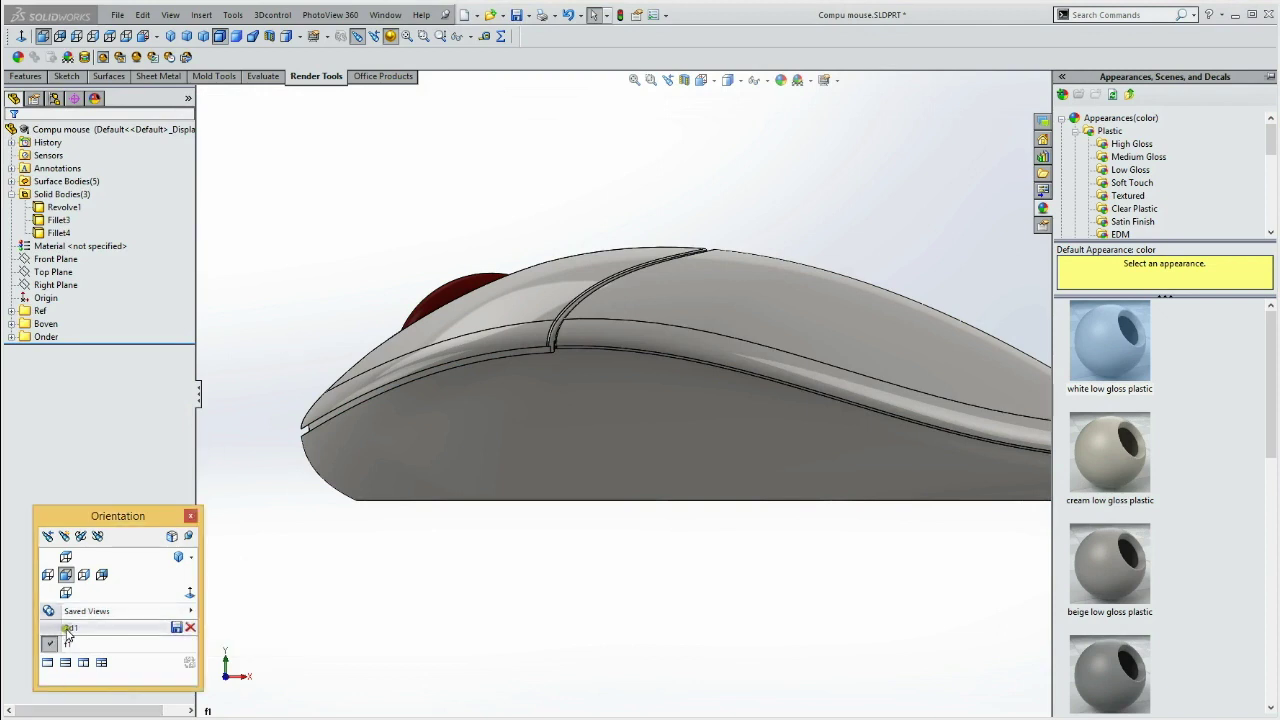
pyautogui.click(70, 628)
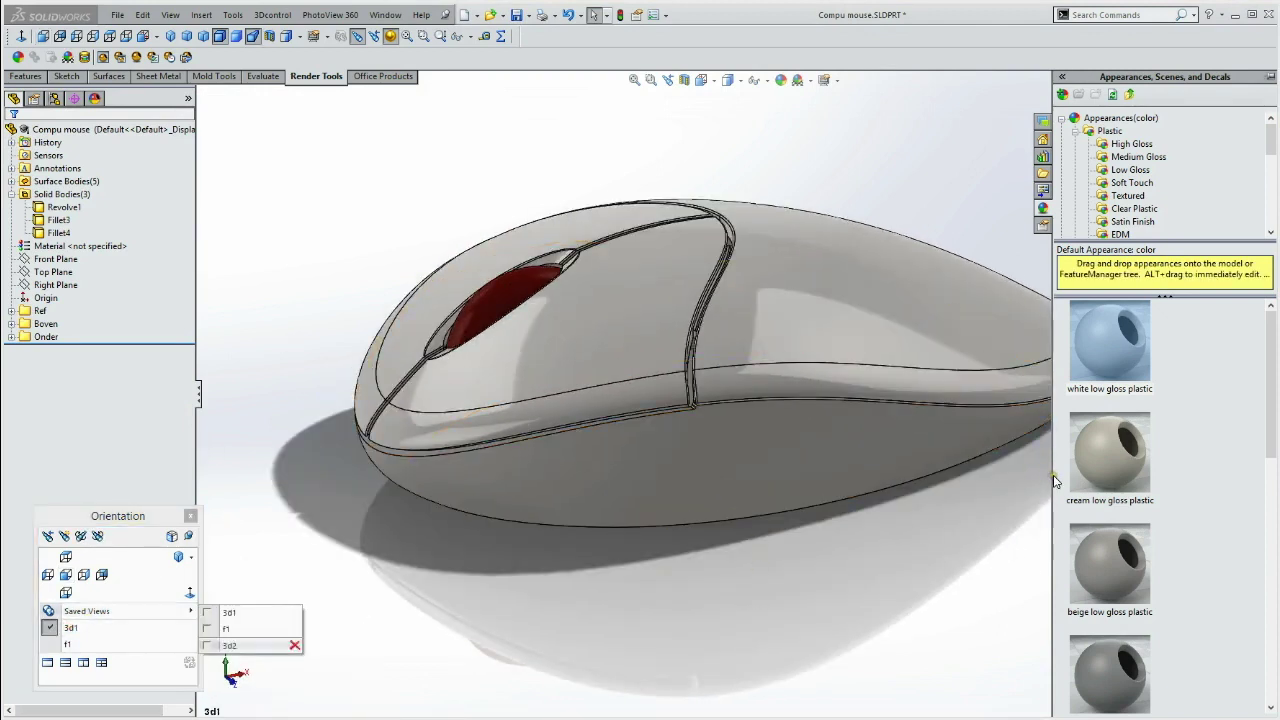
pyautogui.moveTo(1051, 477); pyautogui.dragTo(1263, 474)
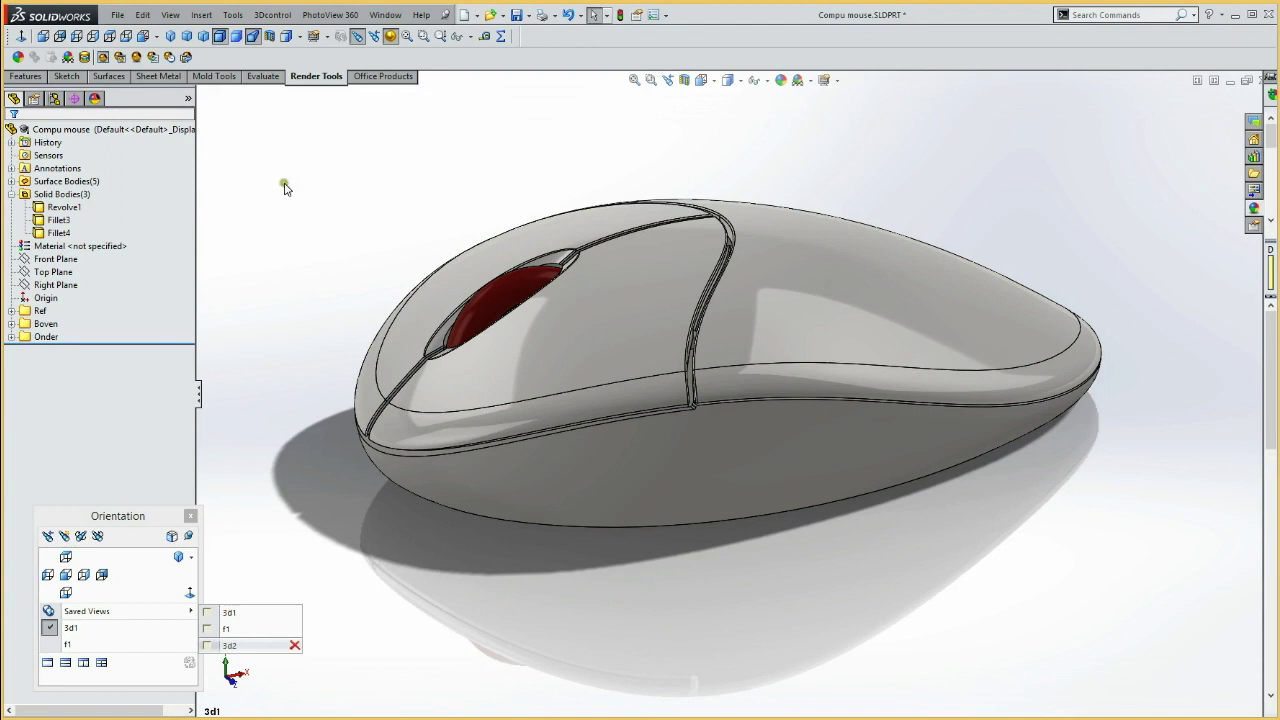
pyautogui.click(70, 630)
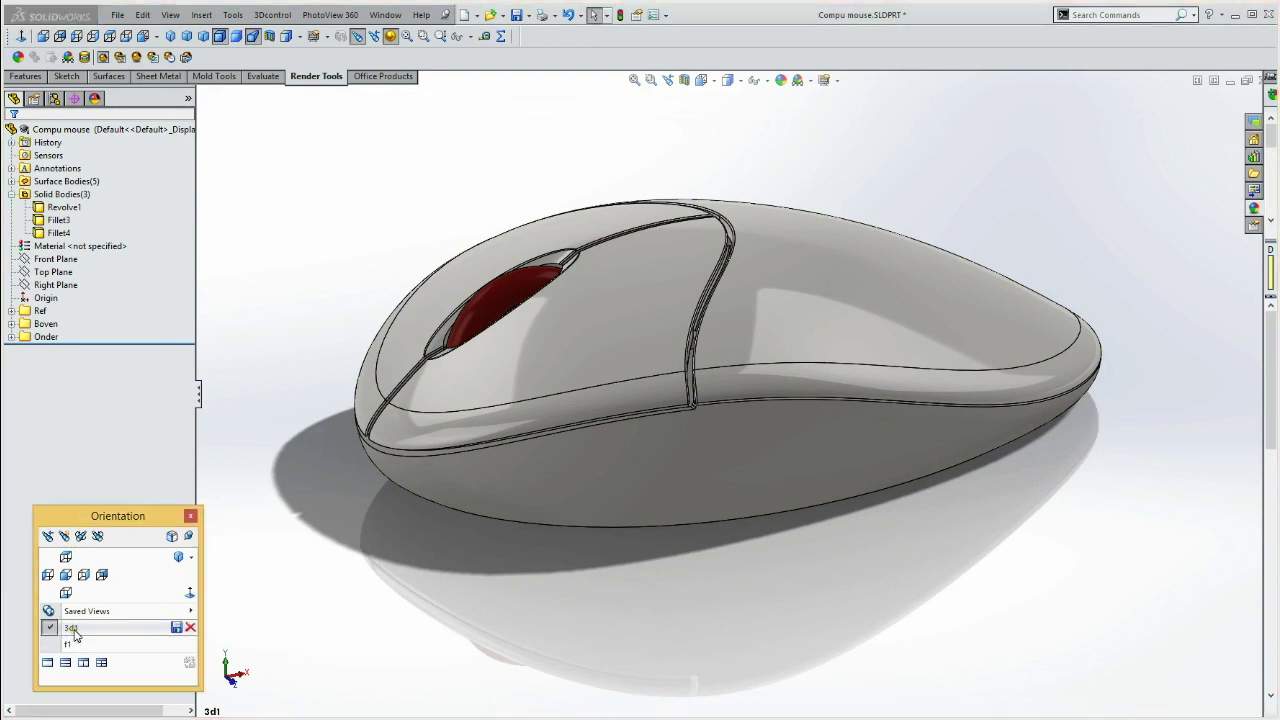
# Show the model's appearances list in the DisplayManager.
pyautogui.click(96, 100)
pyautogui.click(96, 99)
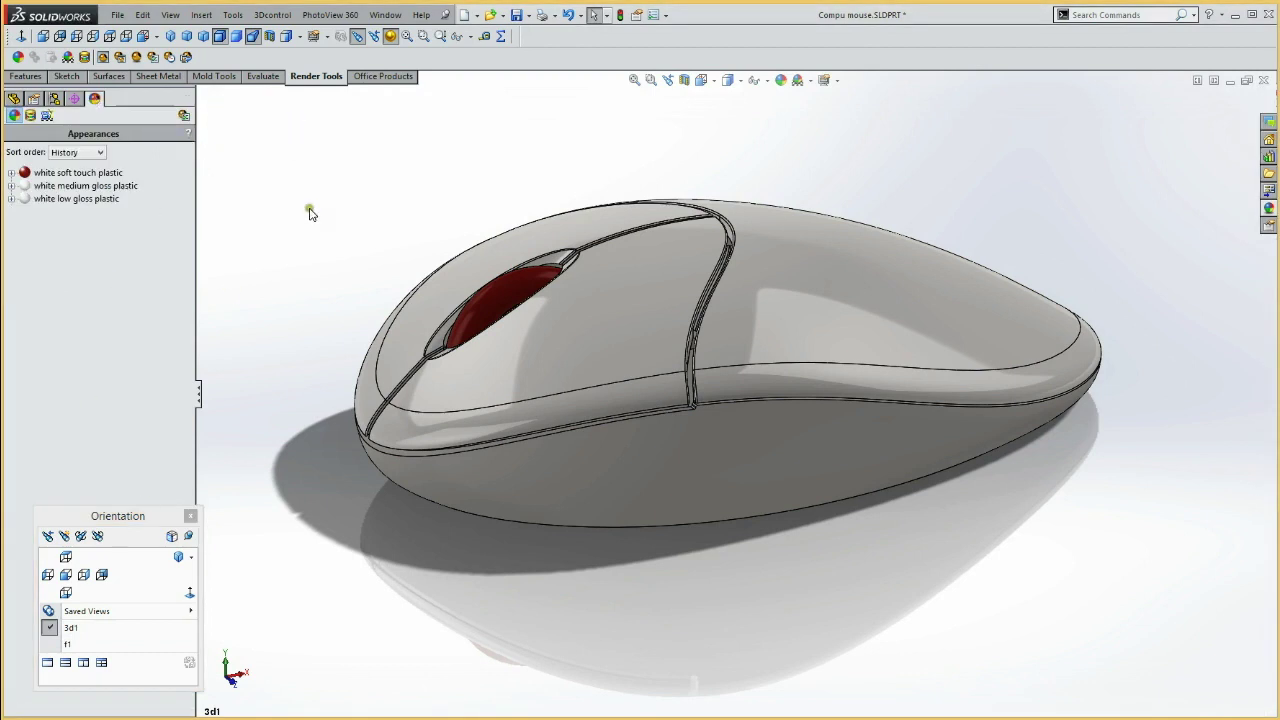
pyautogui.click(46, 115)
# Add Camera1 and, from Top view, drag its target onto the mouse.
pyautogui.rightClick(33, 184)
pyautogui.click(80, 191)
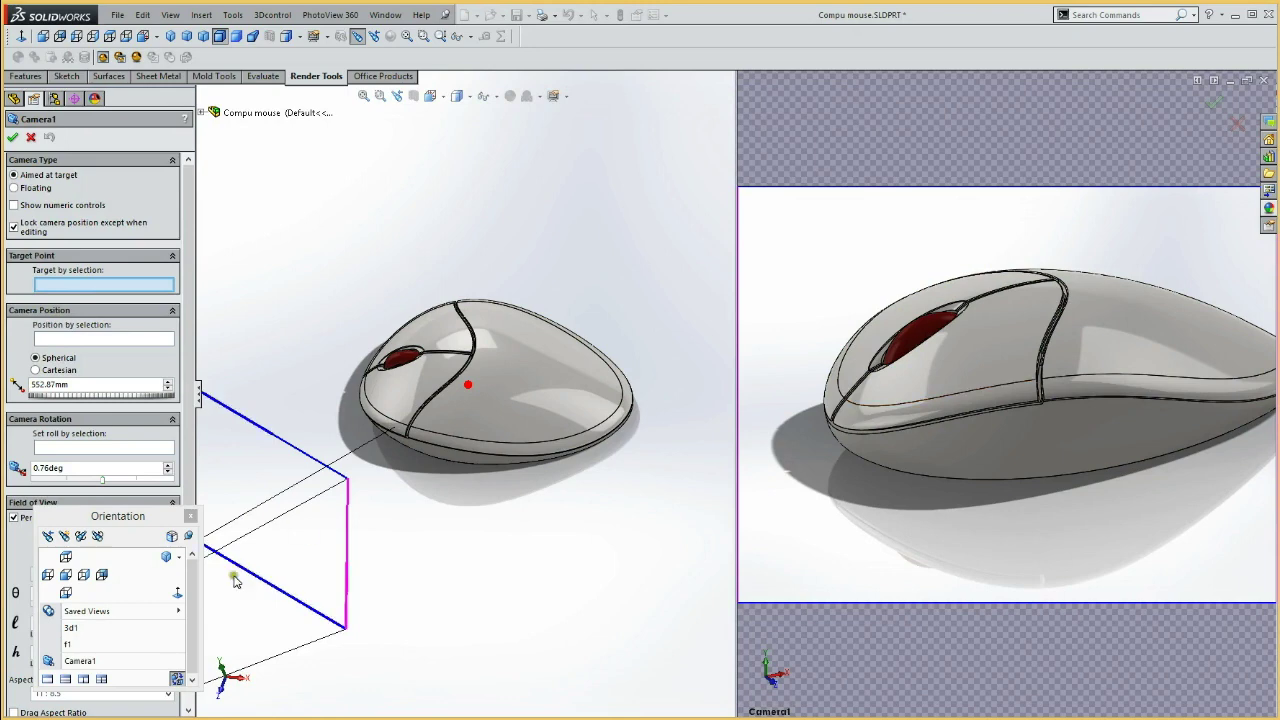
pyautogui.click(65, 556)
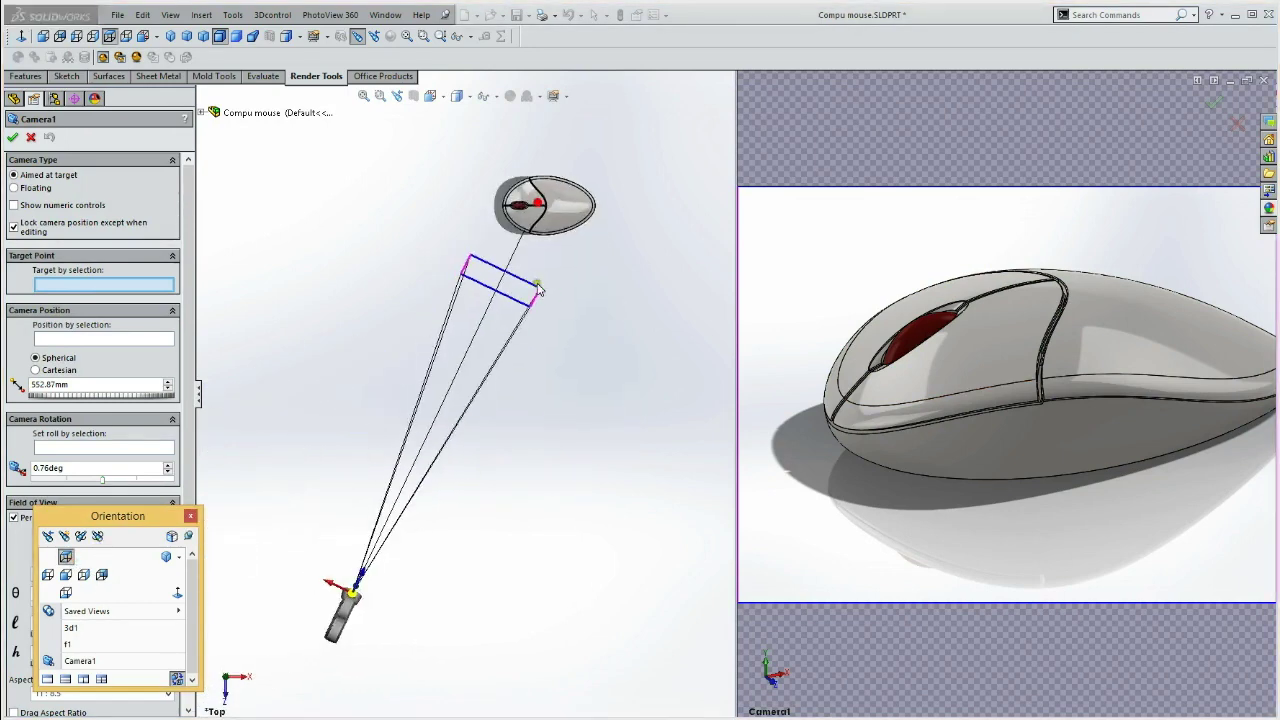
pyautogui.moveTo(541, 289); pyautogui.dragTo(574, 210)
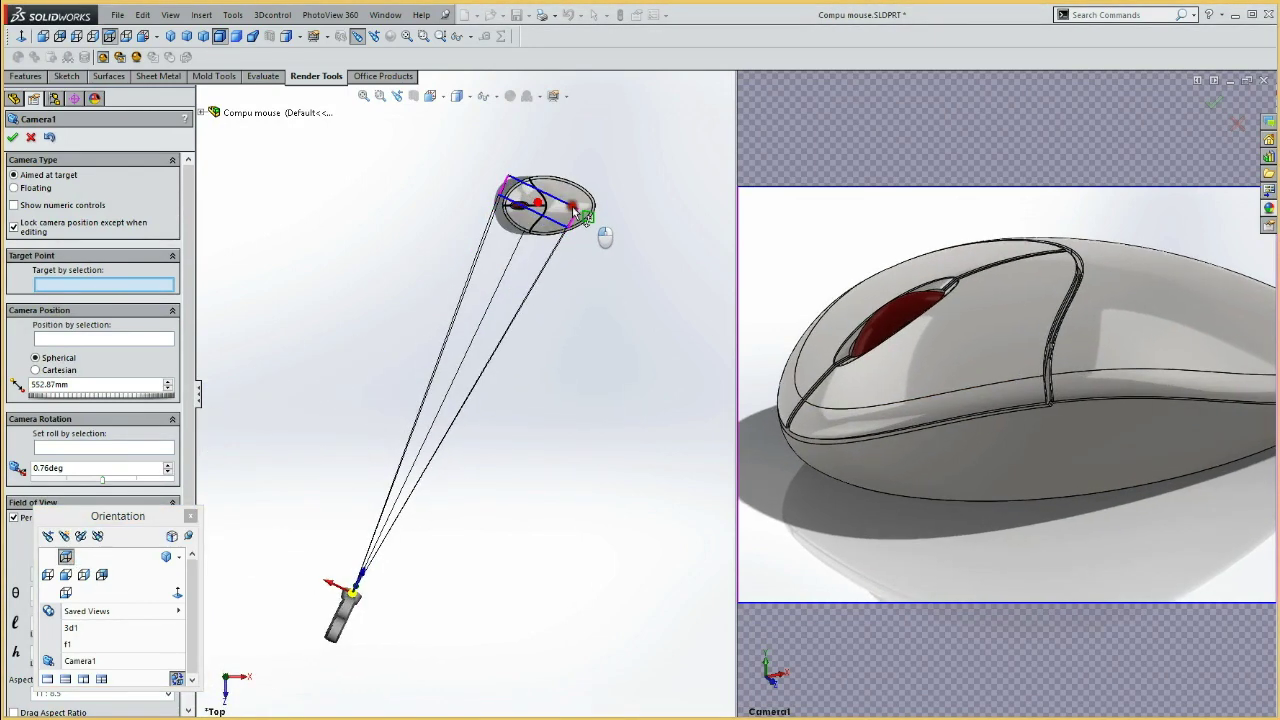
pyautogui.moveTo(146, 528)
pyautogui.mouseDown()
pyautogui.moveTo(514, 613)
pyautogui.moveTo(607, 555)
pyautogui.mouseUp()
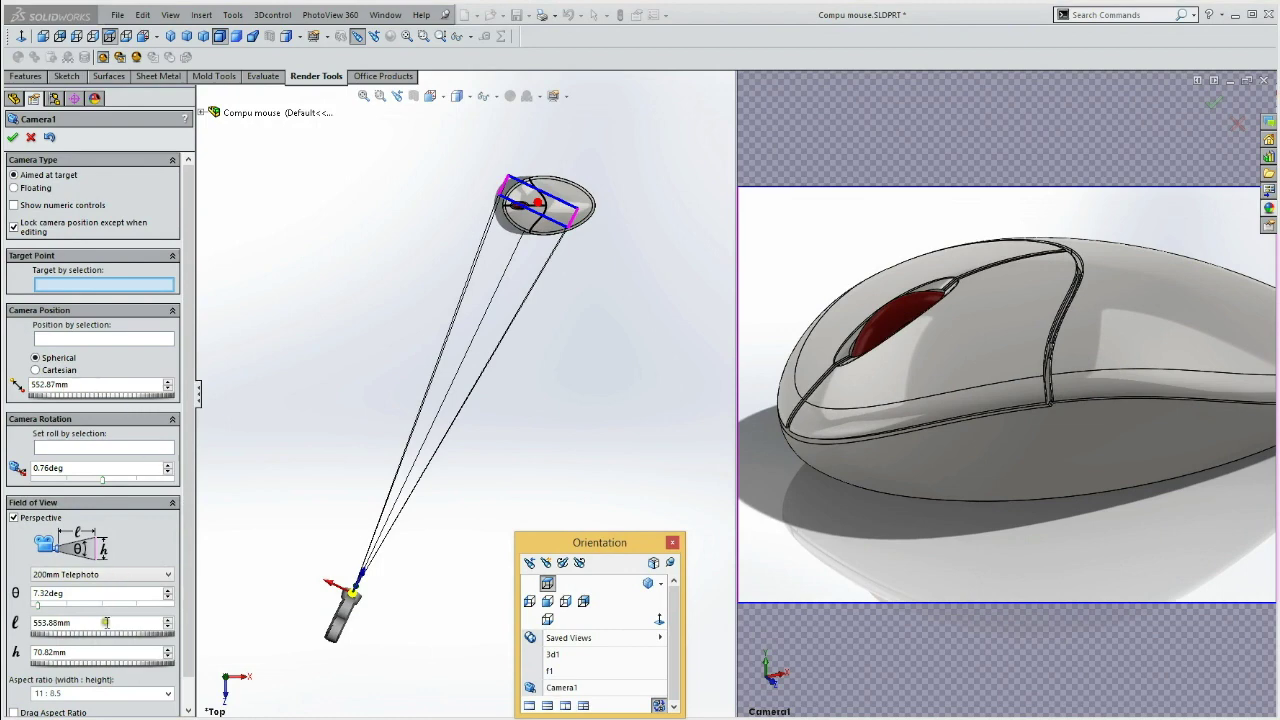
# Enable numeric camera controls and set Camera1's roll to 0deg.
pyautogui.click(13, 205)
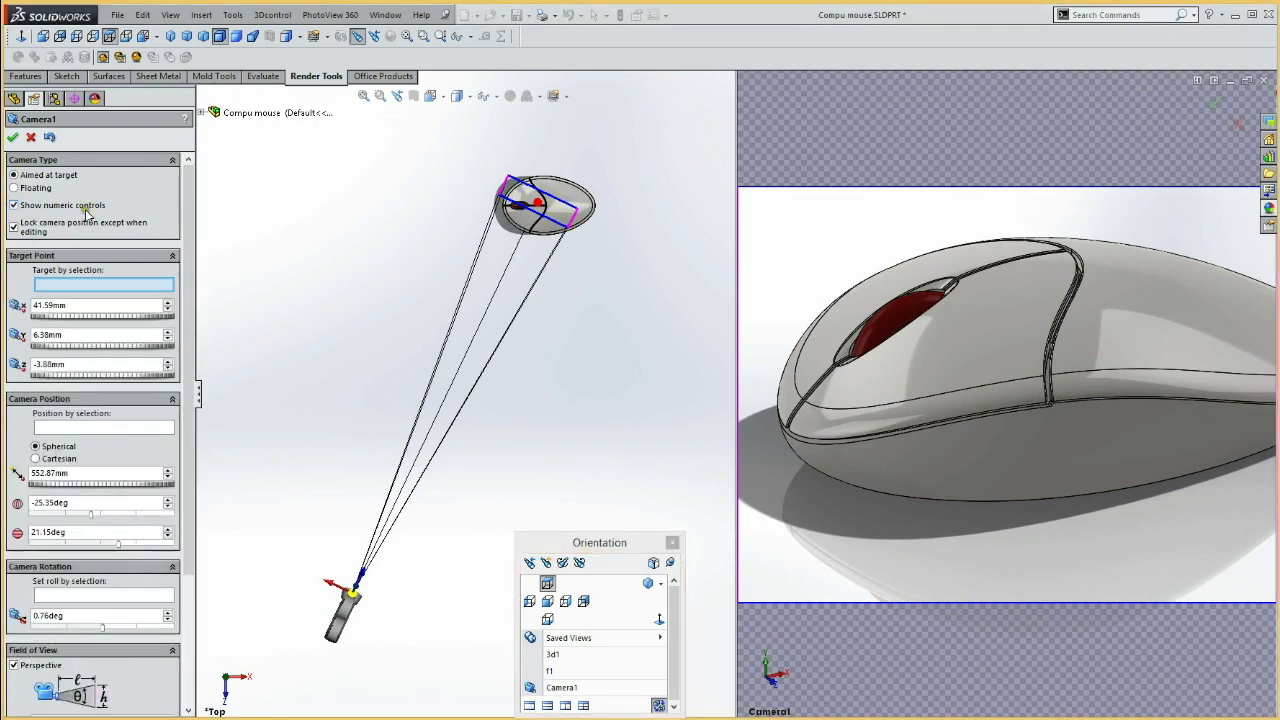
pyautogui.moveTo(190, 332); pyautogui.dragTo(190, 412)
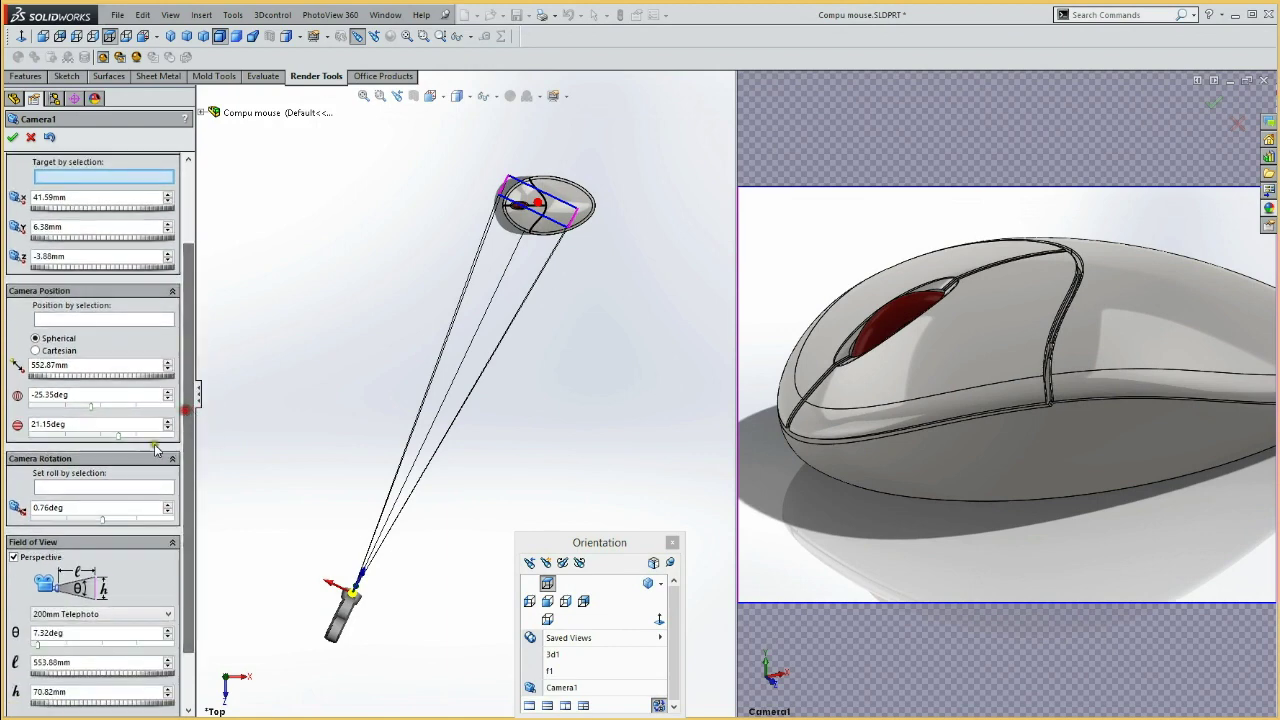
pyautogui.click(82, 510)
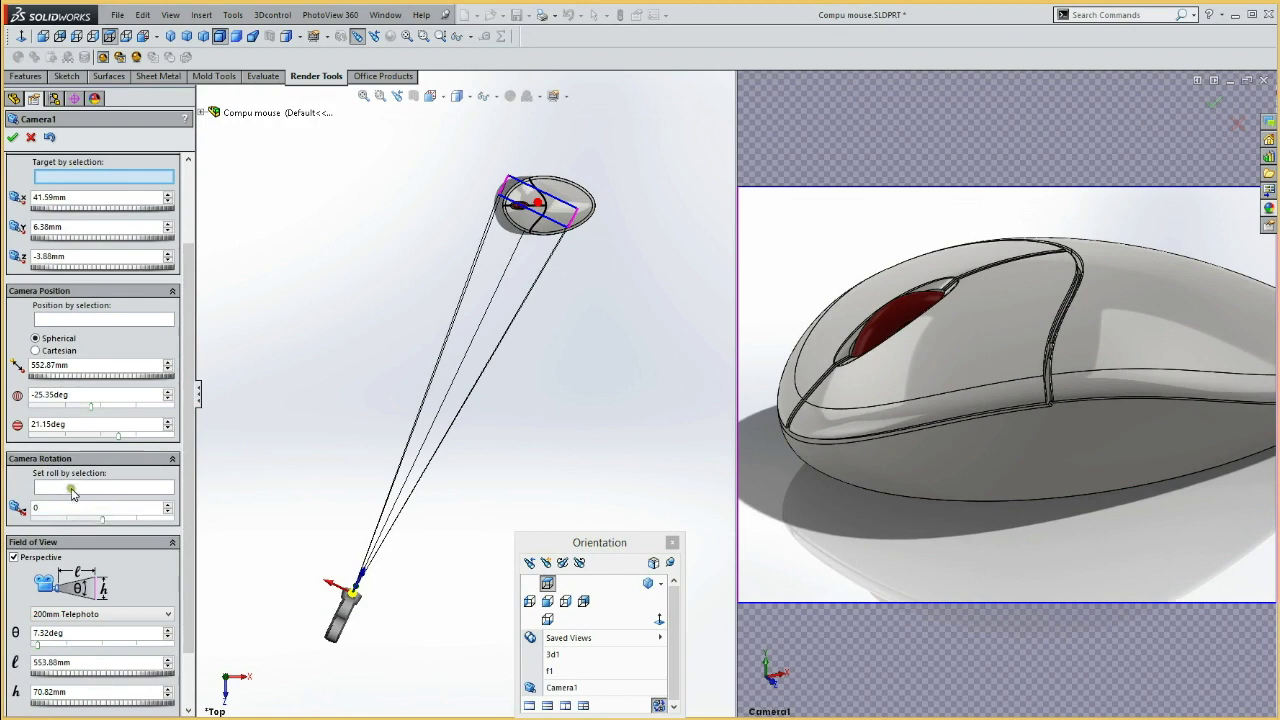
pyautogui.click(70, 487)
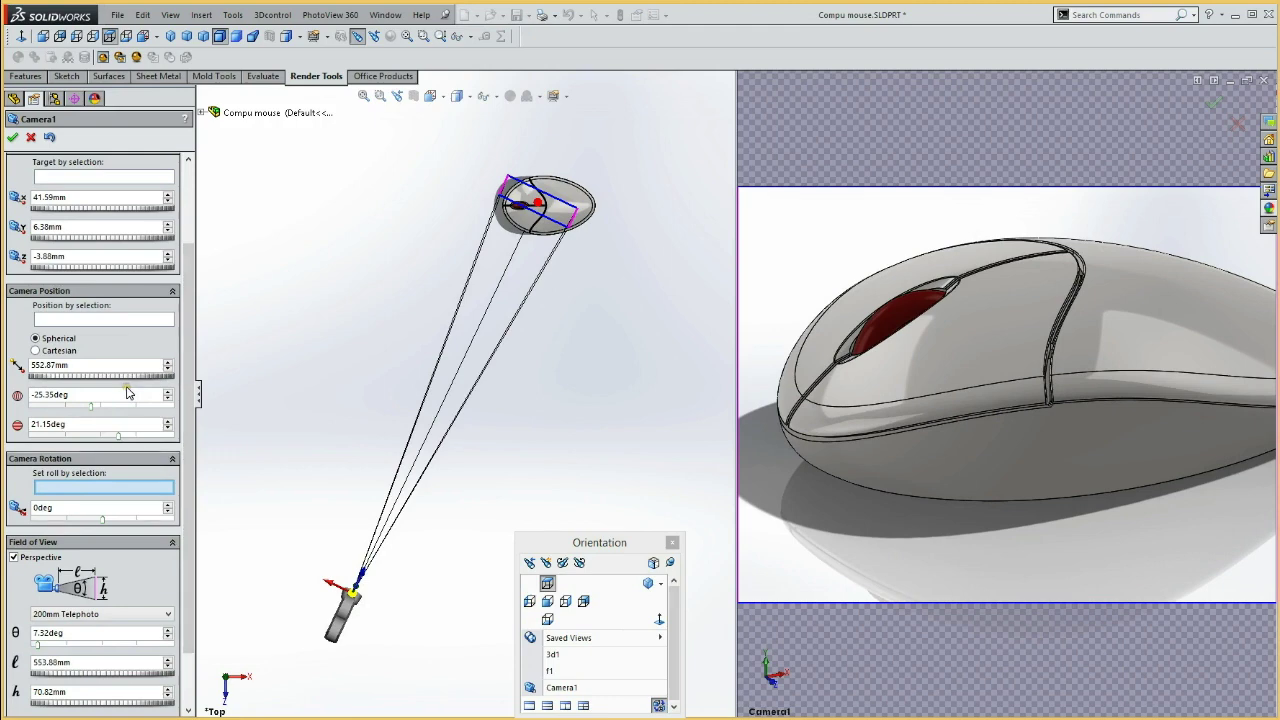
# Adjust the field of view and shift the camera target along the mouse.
pyautogui.click(167, 633)
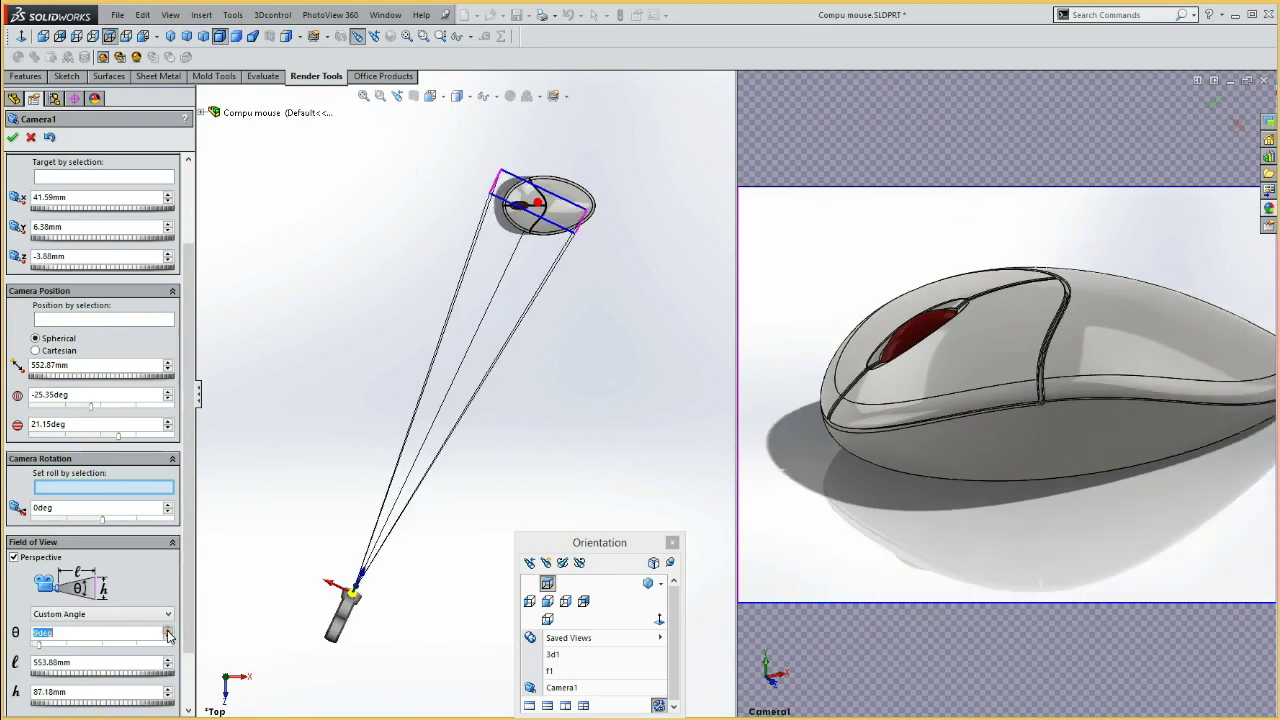
pyautogui.click(167, 633)
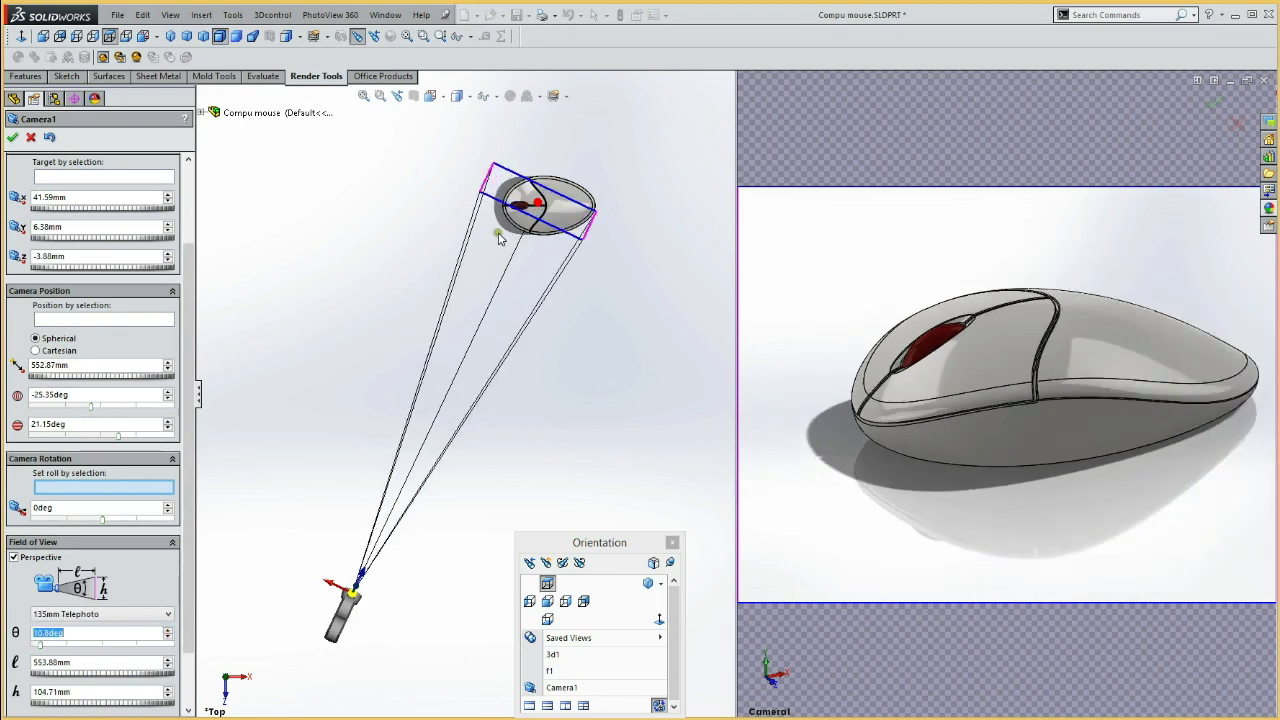
pyautogui.moveTo(540, 191); pyautogui.dragTo(562, 220)
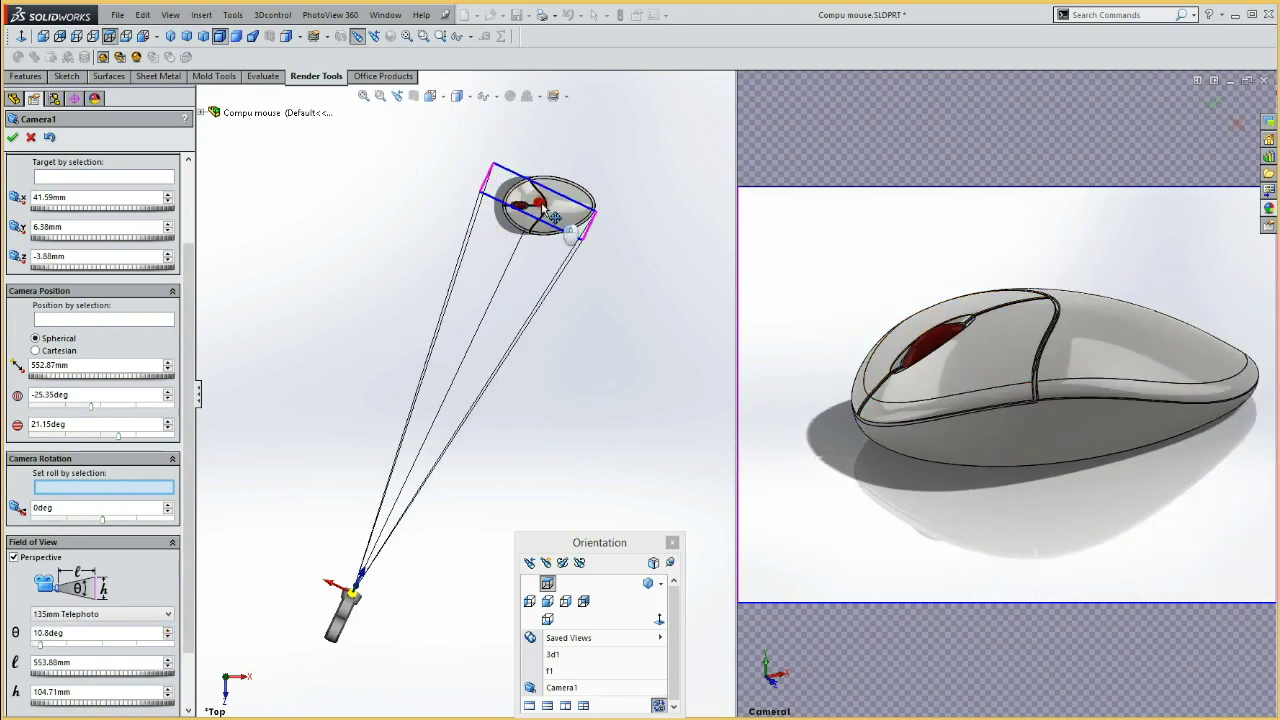
pyautogui.moveTo(562, 220); pyautogui.dragTo(558, 232)
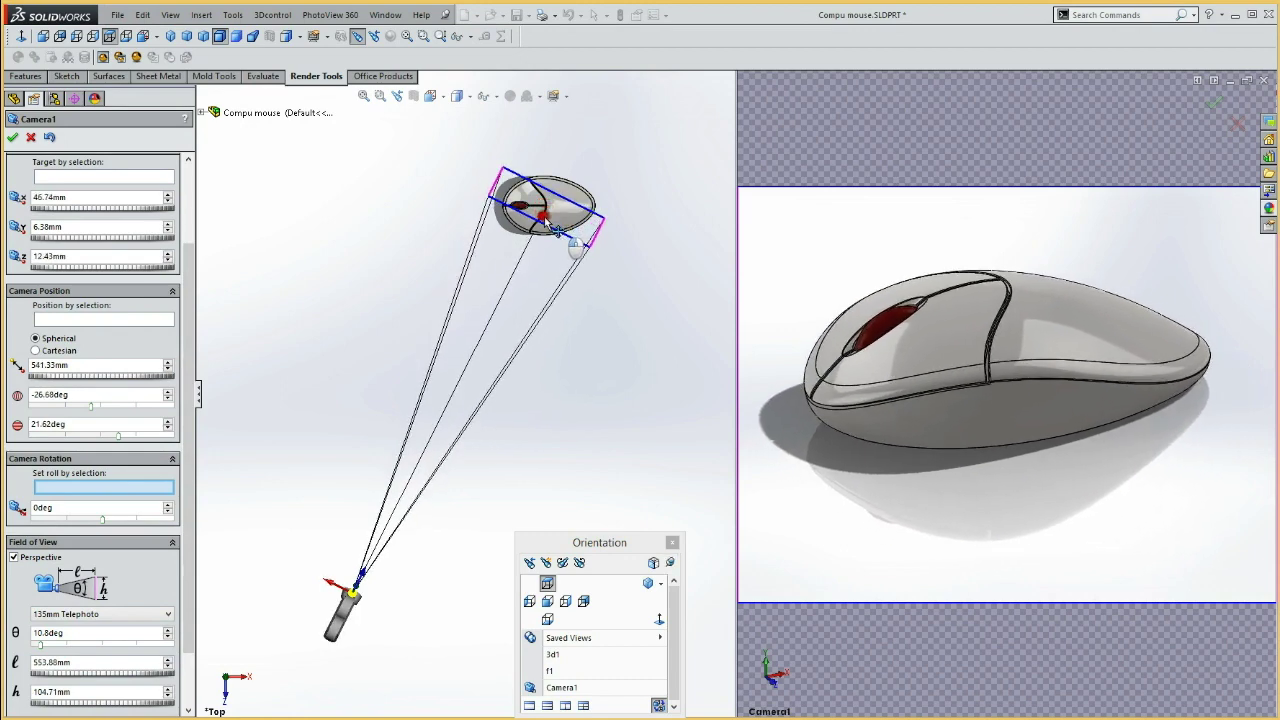
pyautogui.click(167, 638)
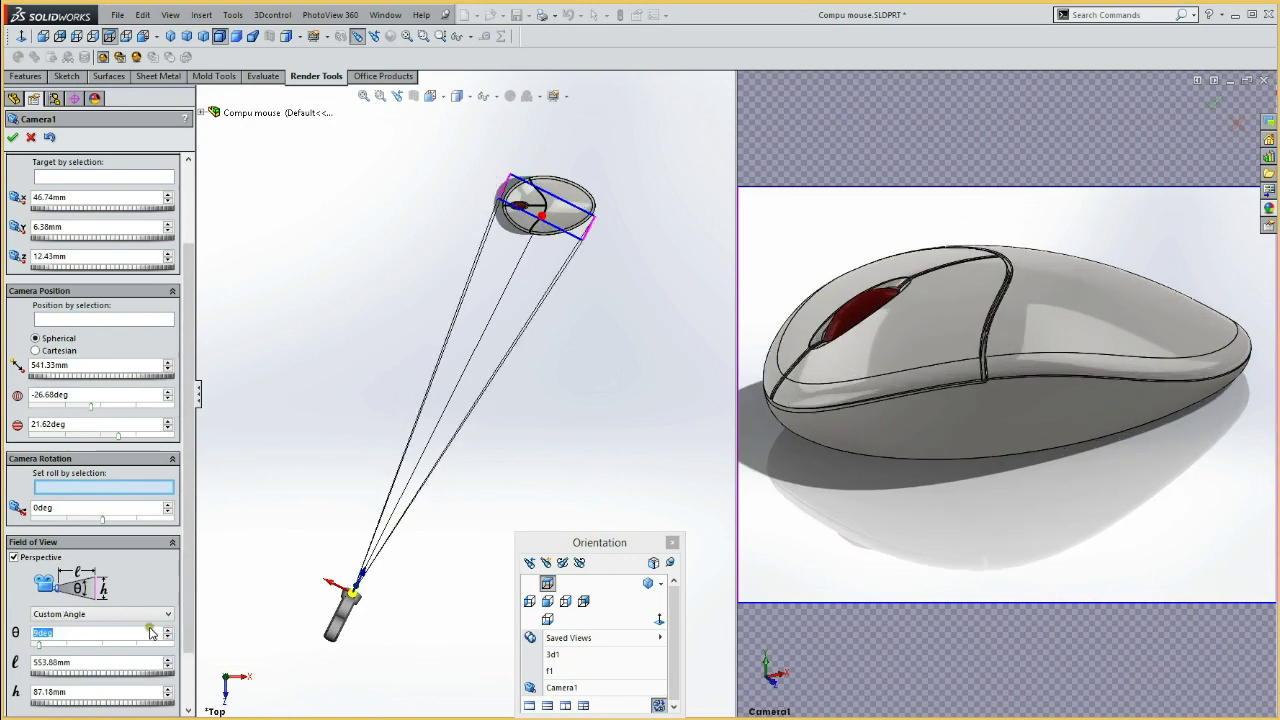
pyautogui.moveTo(188, 630); pyautogui.dragTo(197, 685)
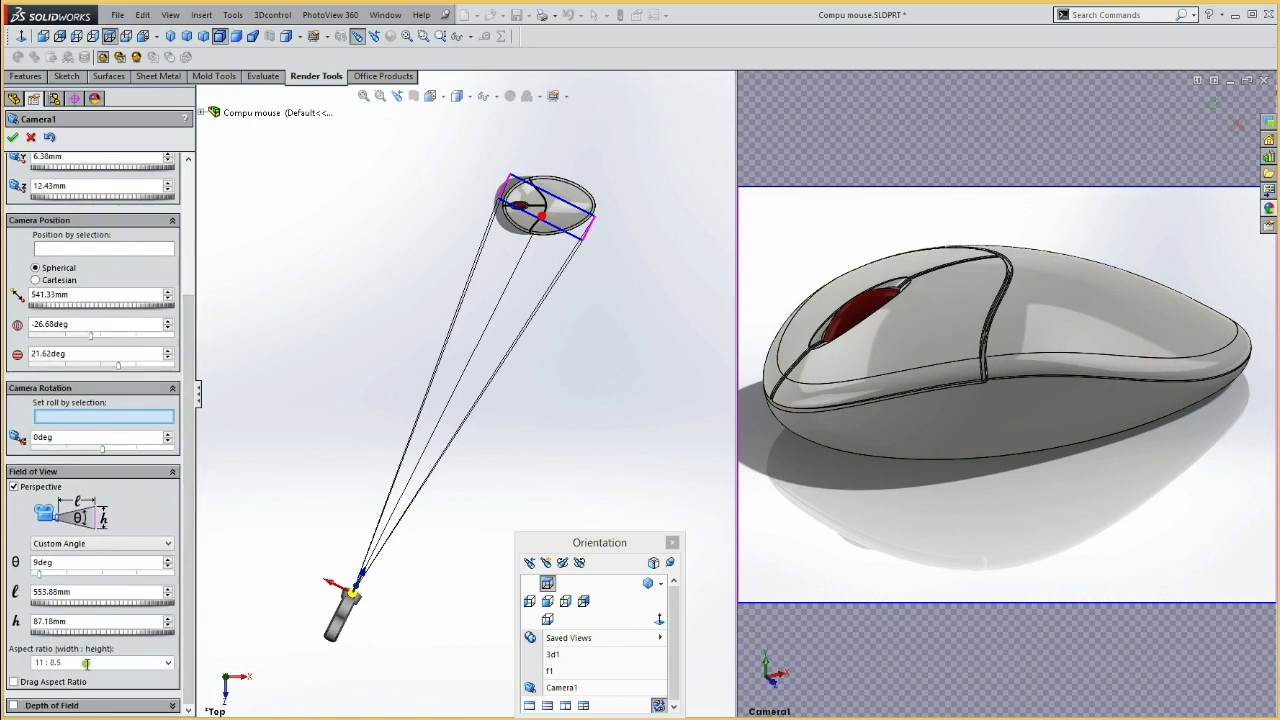
# Give Camera1 a 16:9 aspect ratio and a 7.2deg field of view.
pyautogui.click(167, 662)
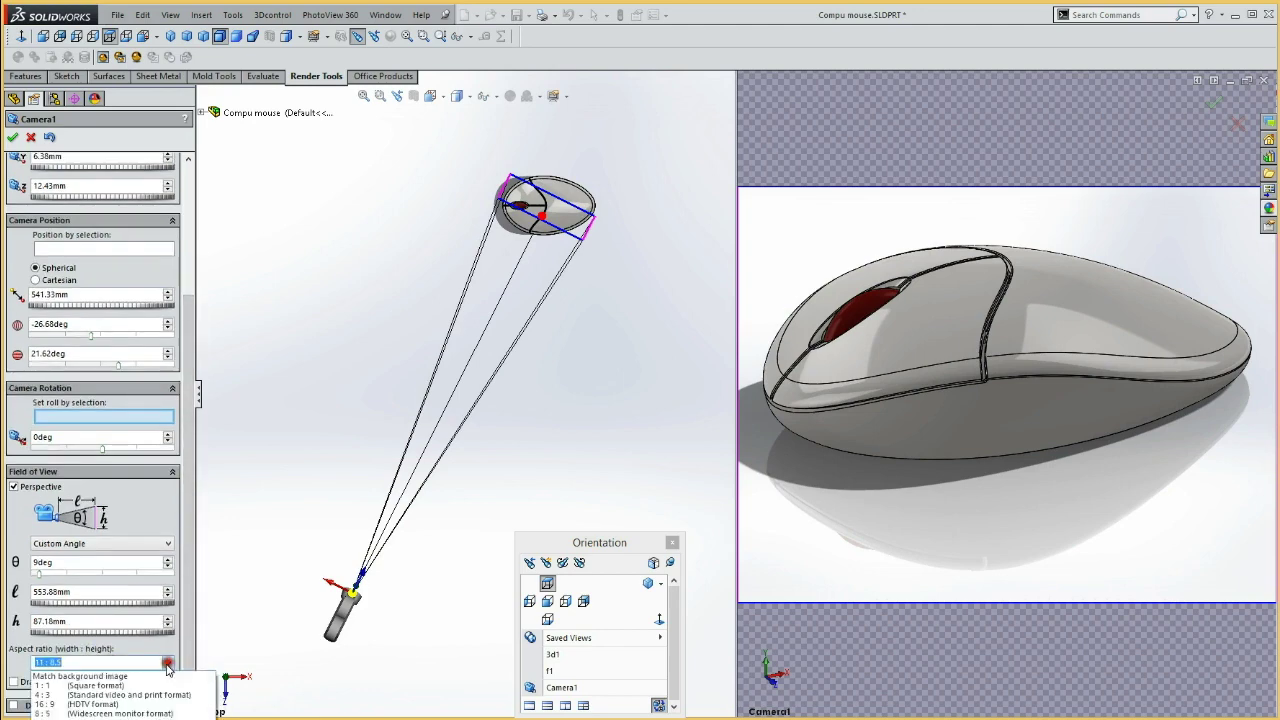
pyautogui.click(92, 705)
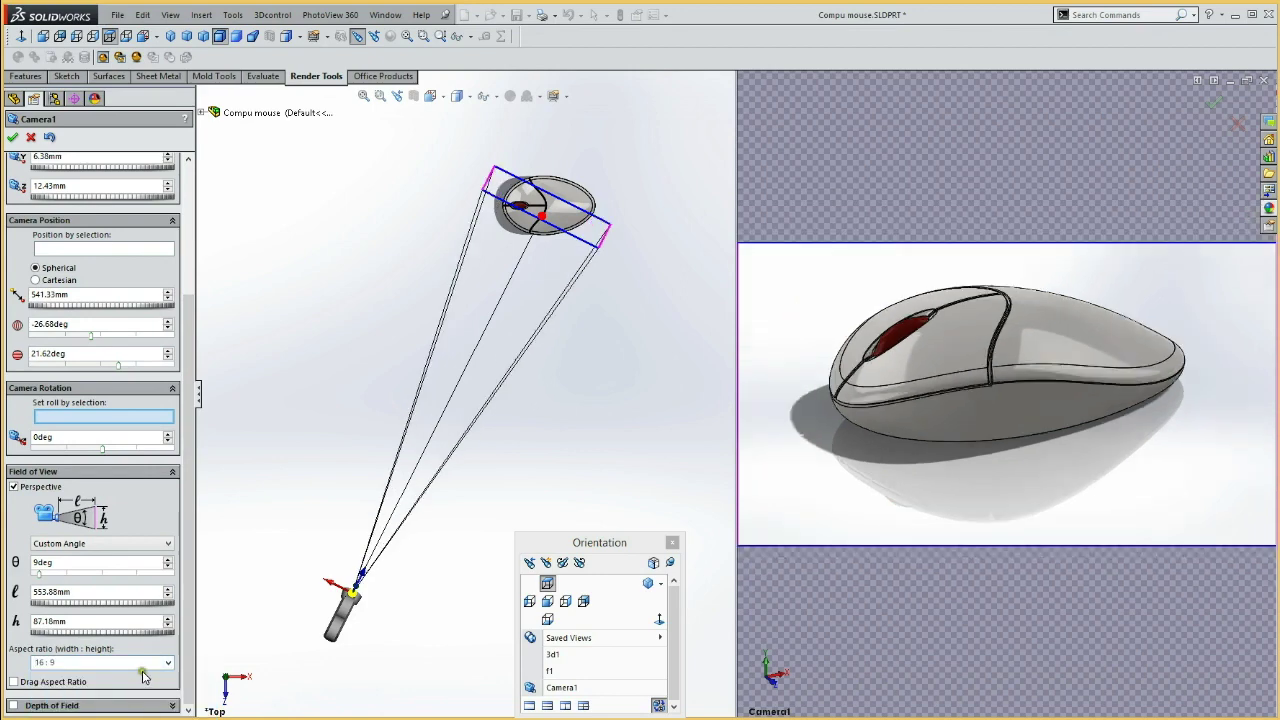
pyautogui.click(168, 563)
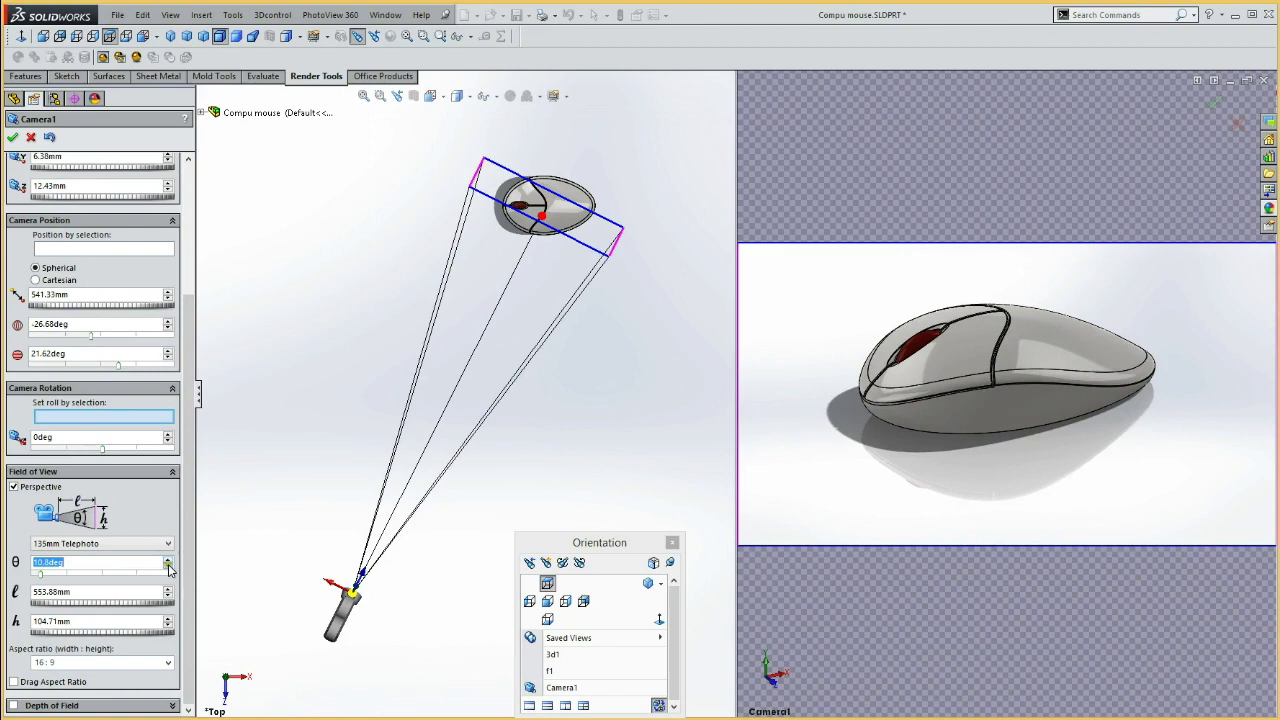
pyautogui.click(168, 567)
pyautogui.click(169, 568)
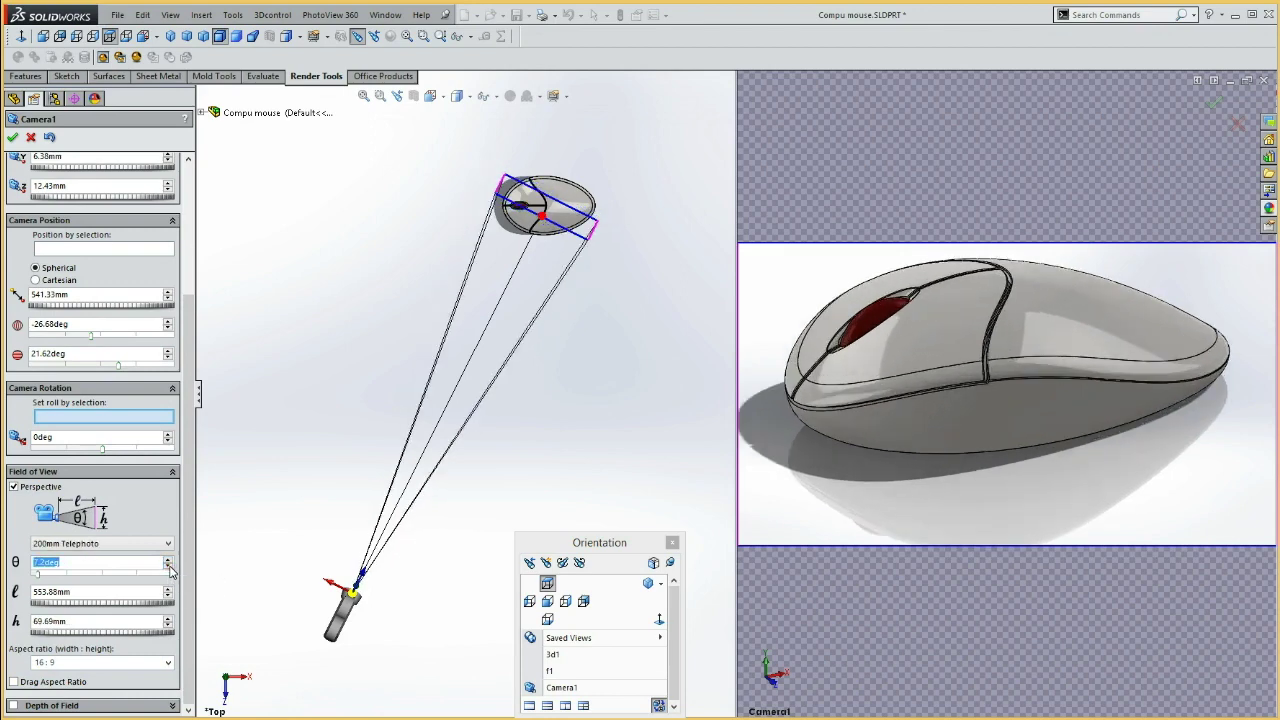
pyautogui.click(547, 601)
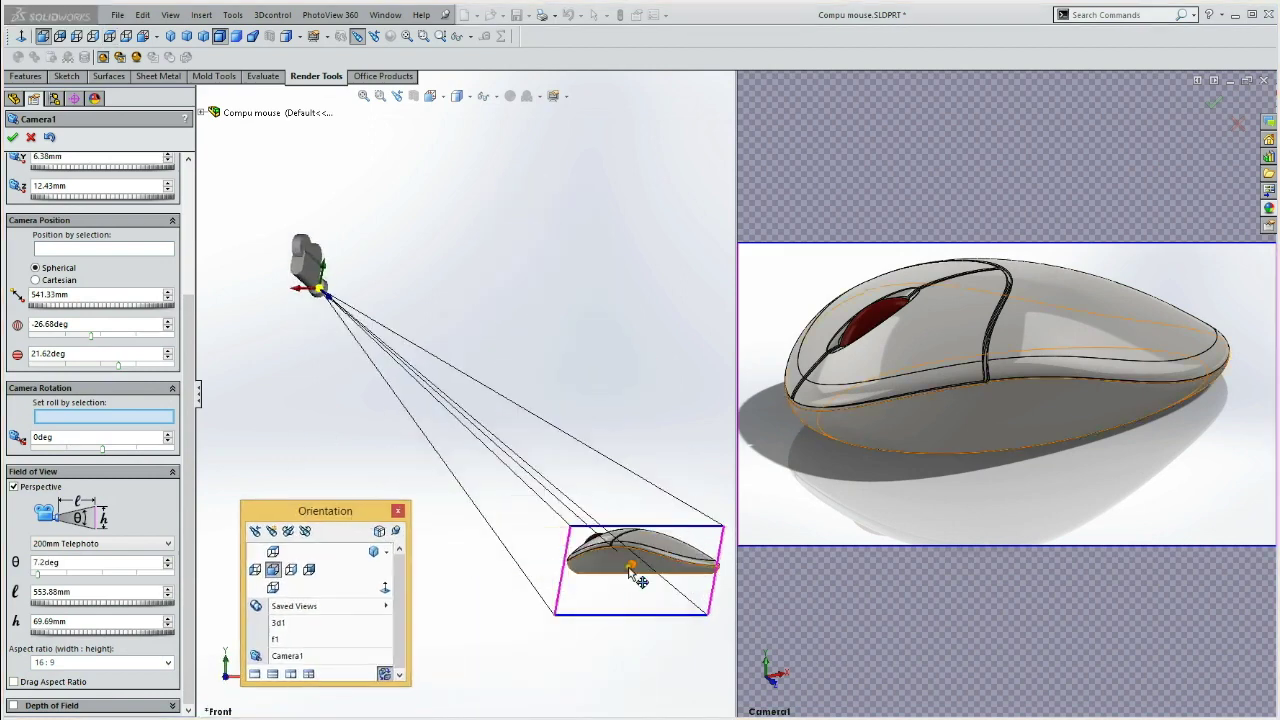
# Nudge Camera1's aim and refine its field of view value.
pyautogui.moveTo(633, 572); pyautogui.dragTo(631, 565)
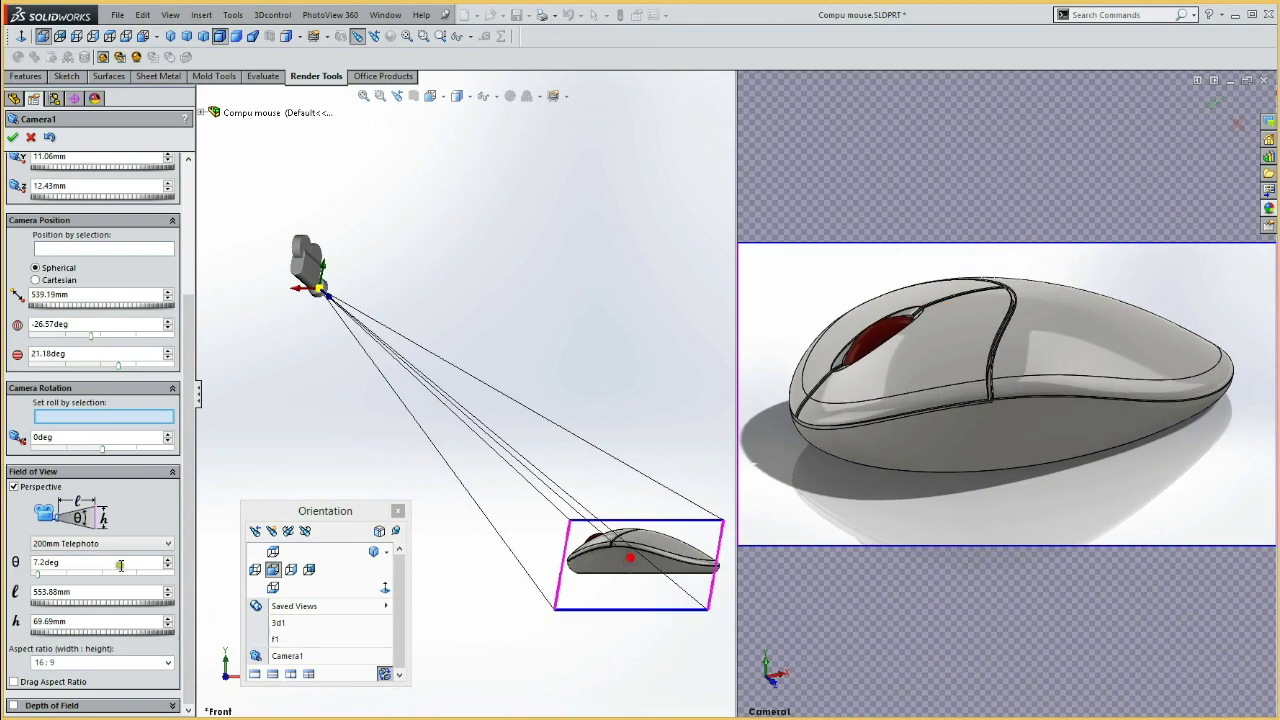
pyautogui.moveTo(70, 563); pyautogui.dragTo(20, 563)
pyautogui.click(83, 591)
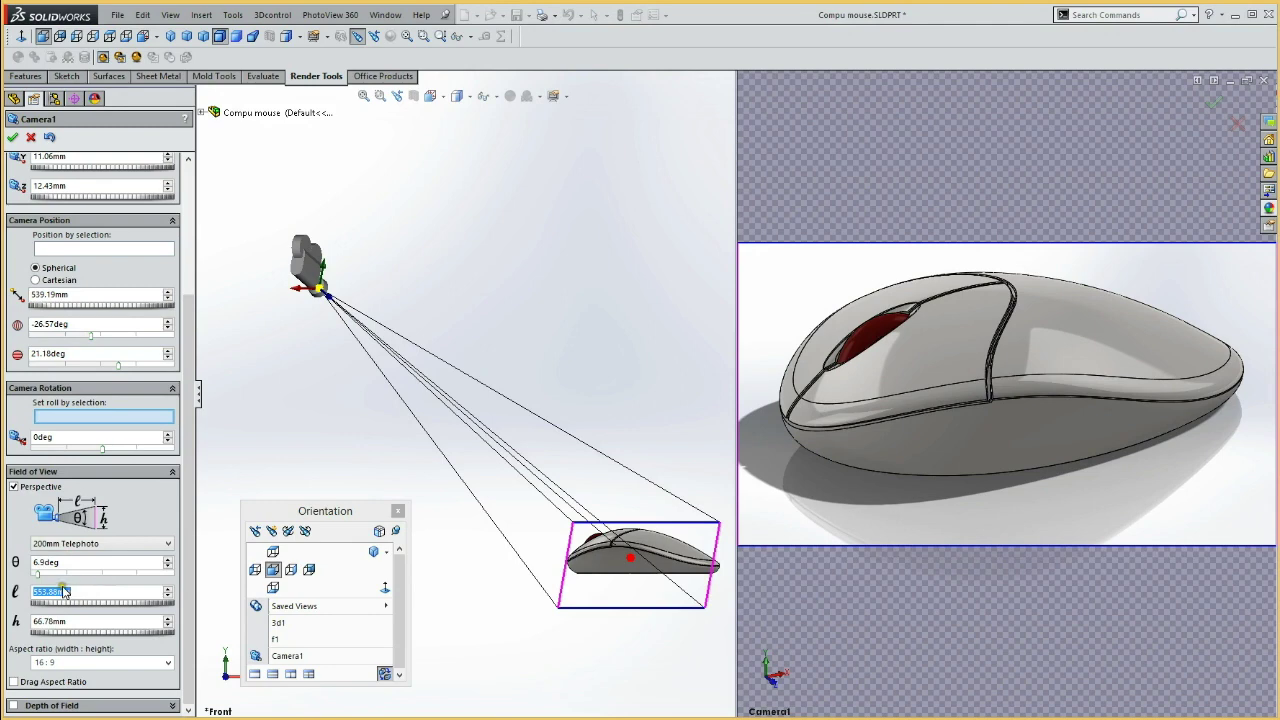
pyautogui.click(44, 563)
pyautogui.write('6.6')
pyautogui.press('Return')
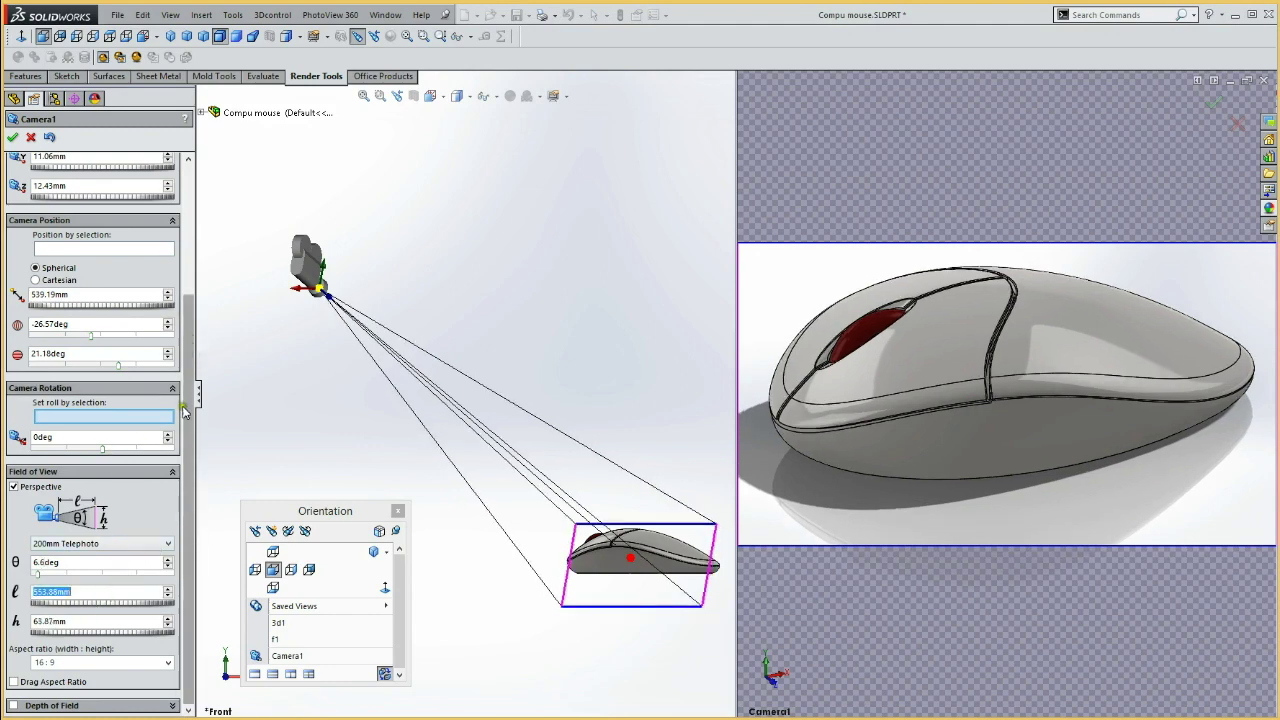
# Reposition Camera1 around the mouse, shift its target point, and finish editing.
pyautogui.moveTo(186, 412); pyautogui.dragTo(205, 330)
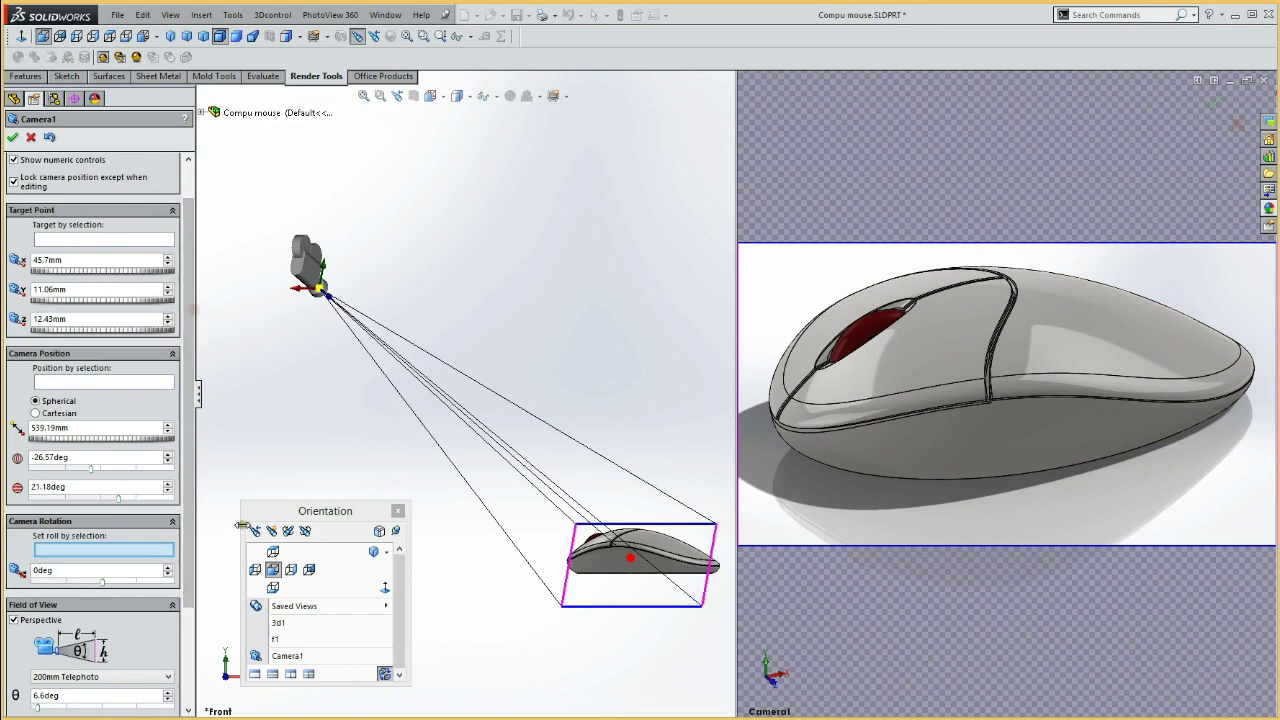
pyautogui.click(272, 551)
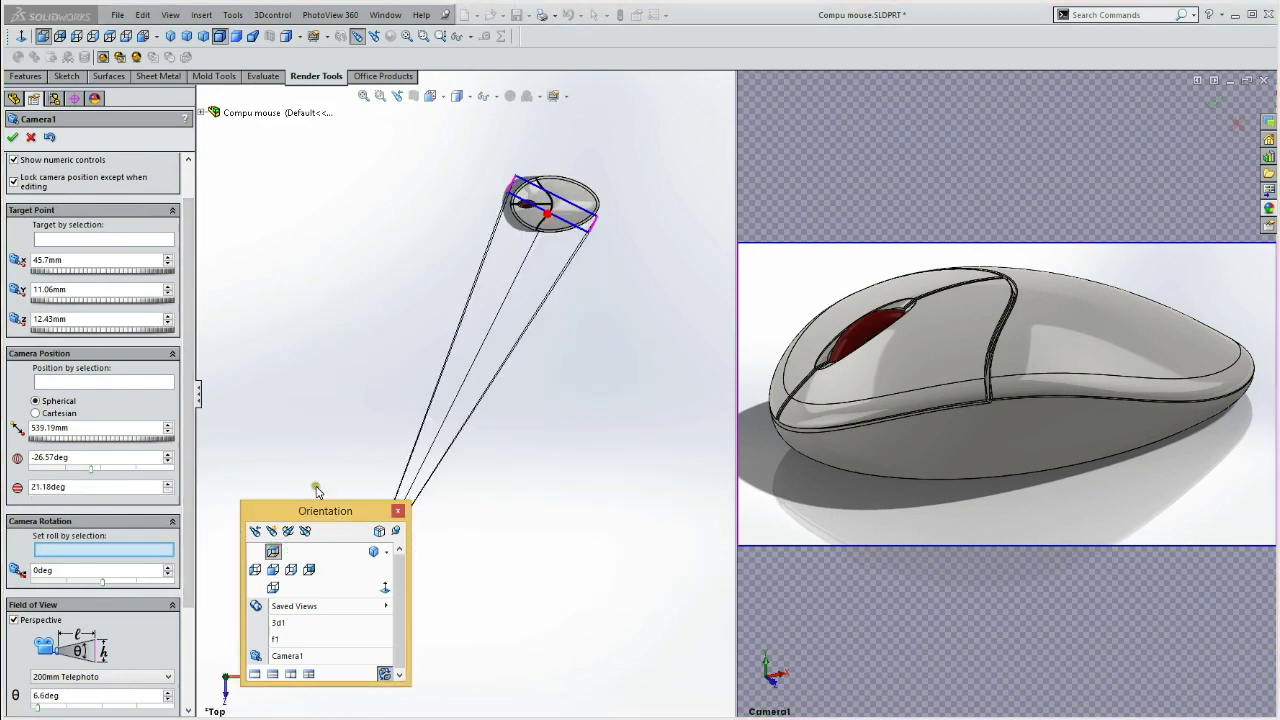
pyautogui.moveTo(320, 511); pyautogui.dragTo(579, 540)
pyautogui.moveTo(345, 567); pyautogui.dragTo(302, 548)
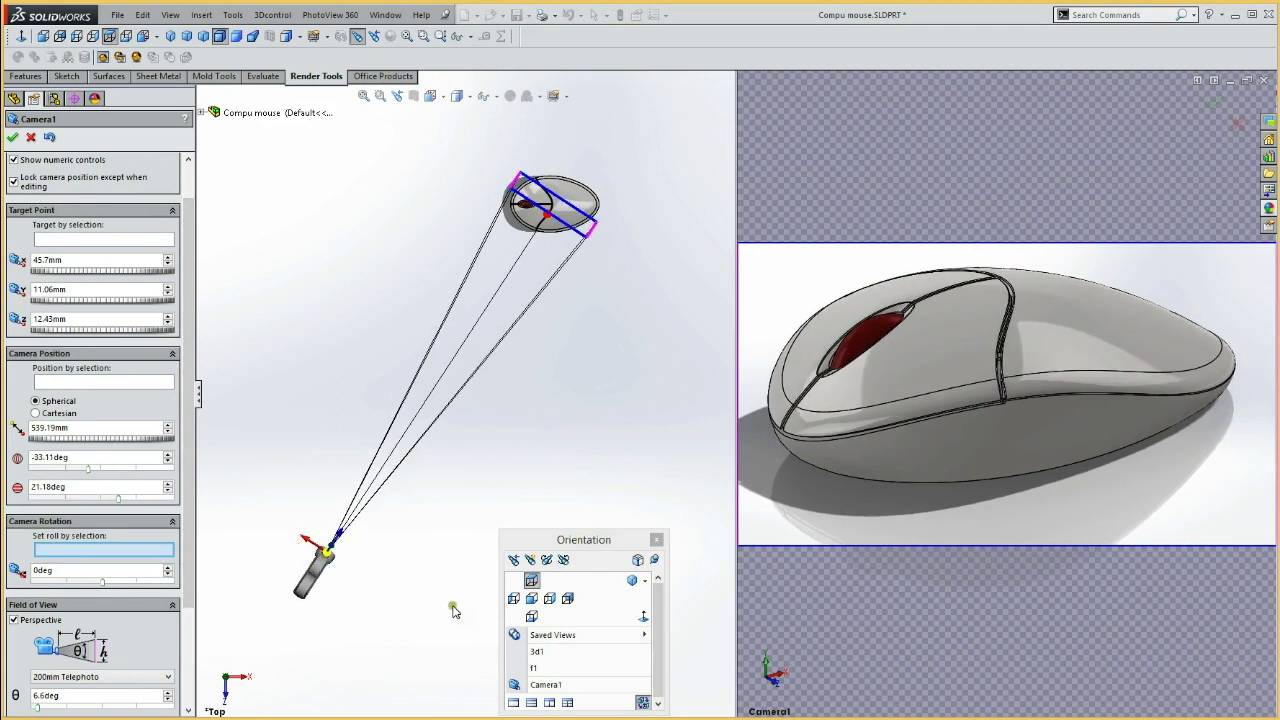
pyautogui.click(531, 598)
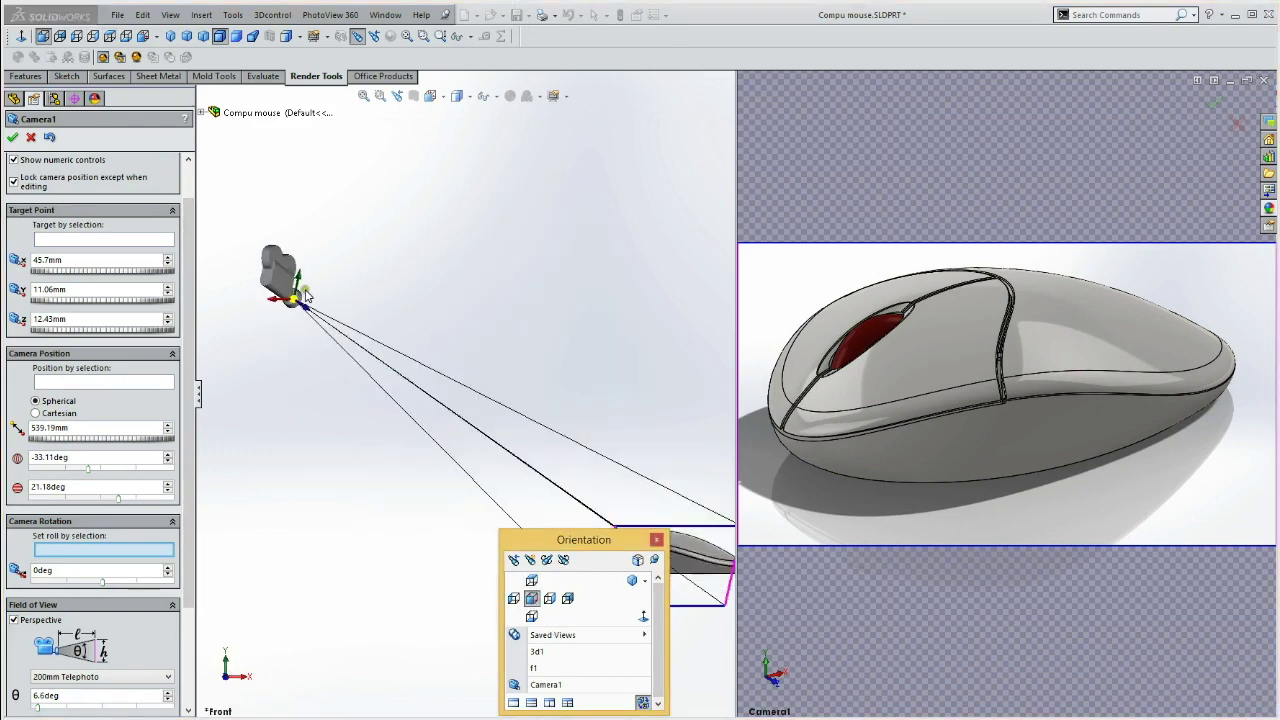
pyautogui.moveTo(313, 294); pyautogui.dragTo(312, 256)
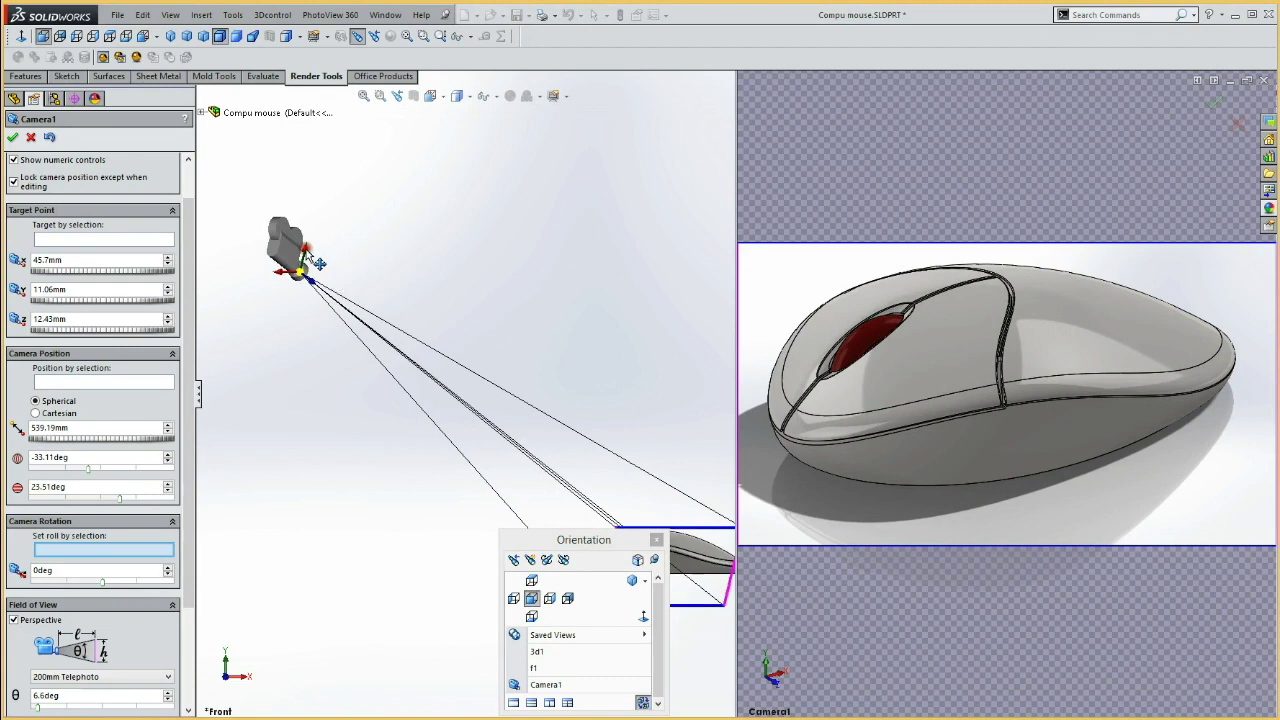
pyautogui.click(531, 581)
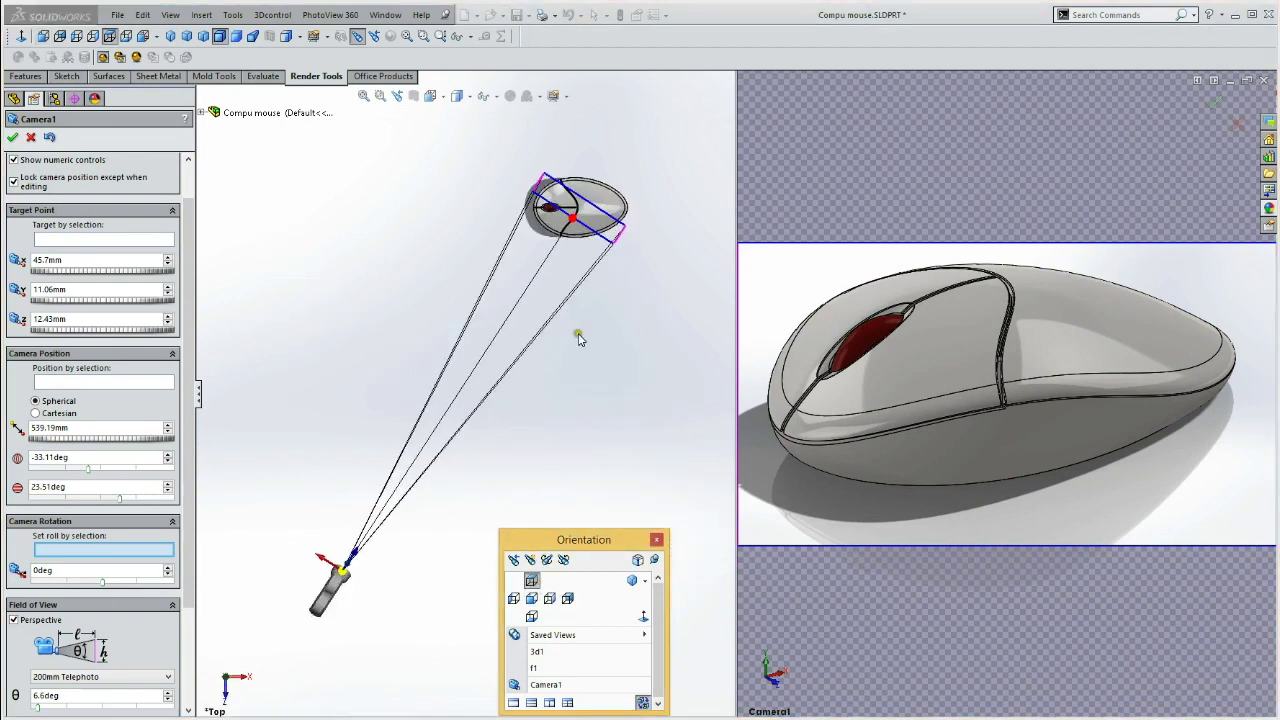
pyautogui.moveTo(587, 232); pyautogui.dragTo(602, 245)
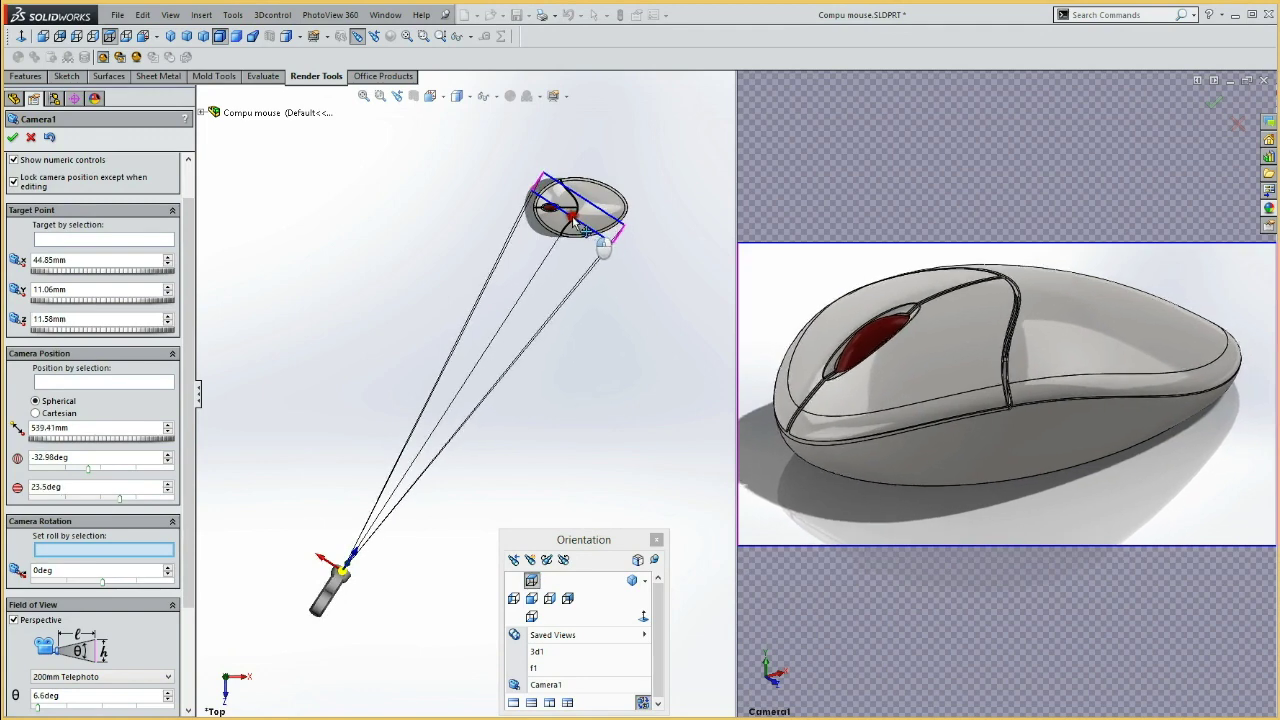
pyautogui.click(12, 137)
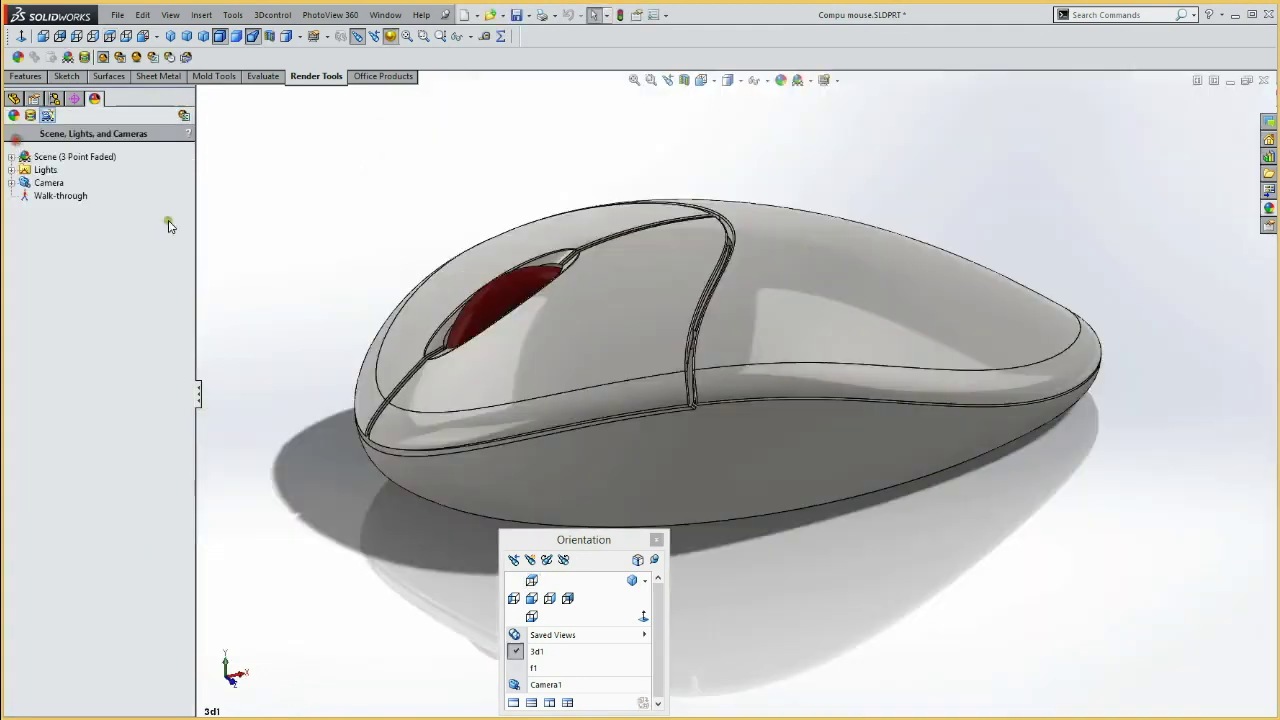
# View the mouse through Camera1 and set the PhotoView 360 output width to 1000 (562 high).
pyautogui.click(543, 685)
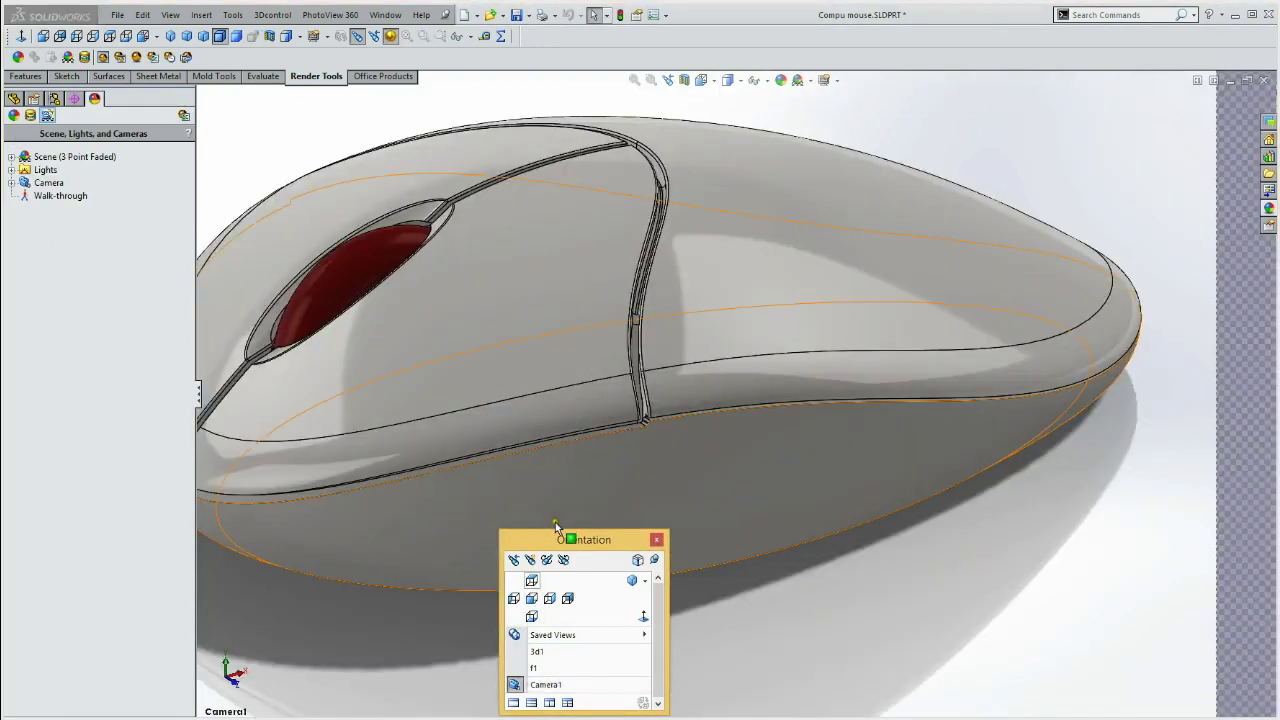
pyautogui.moveTo(558, 538); pyautogui.dragTo(113, 498)
pyautogui.click(152, 57)
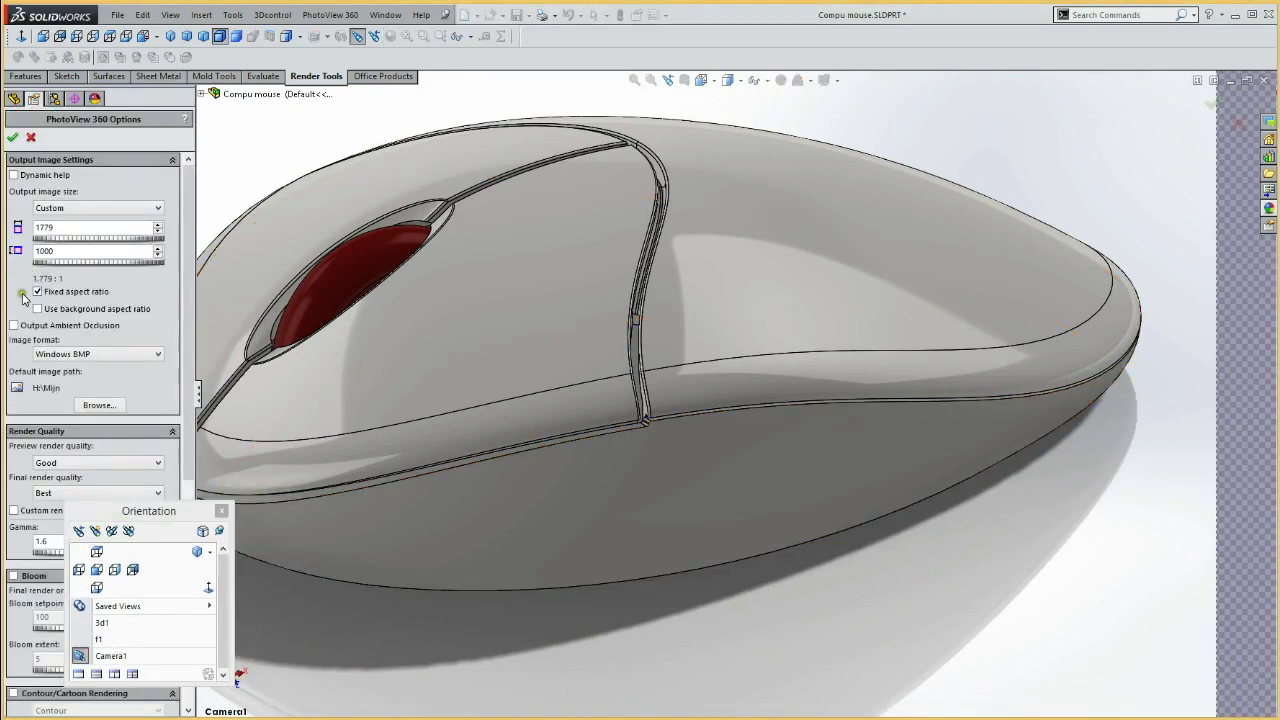
pyautogui.moveTo(155, 517); pyautogui.dragTo(316, 537)
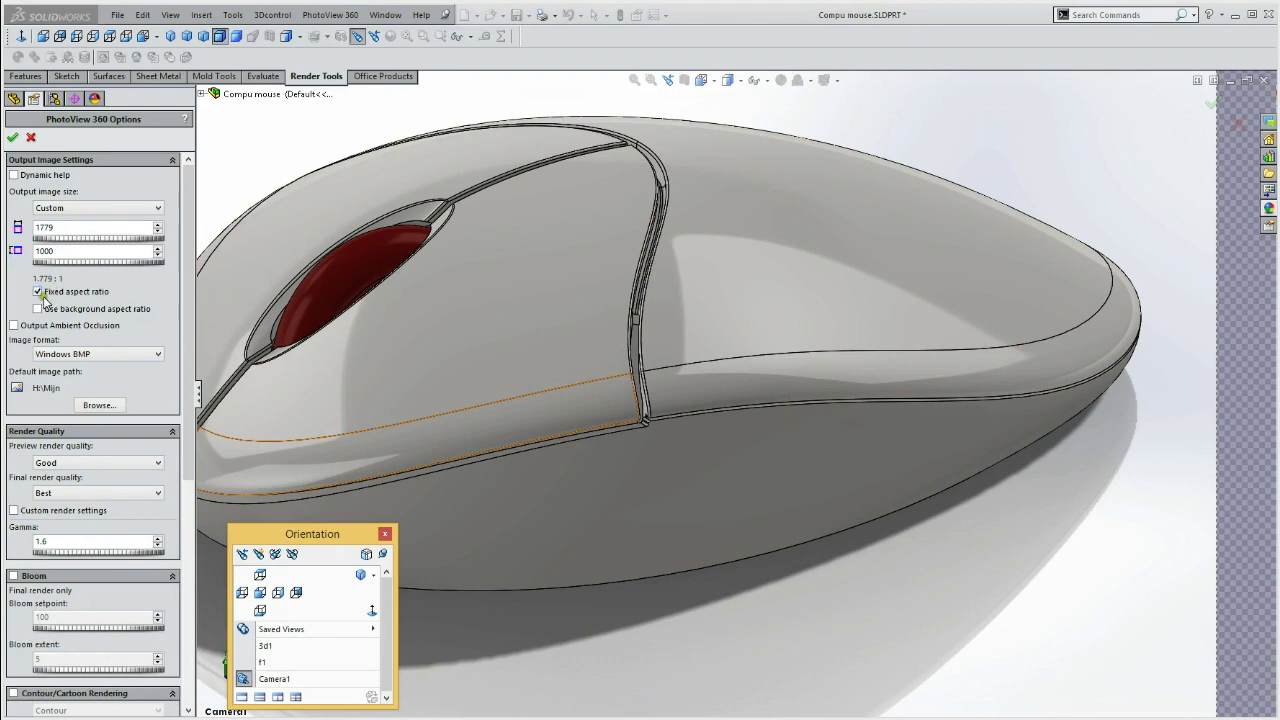
pyautogui.moveTo(40, 229); pyautogui.dragTo(56, 242)
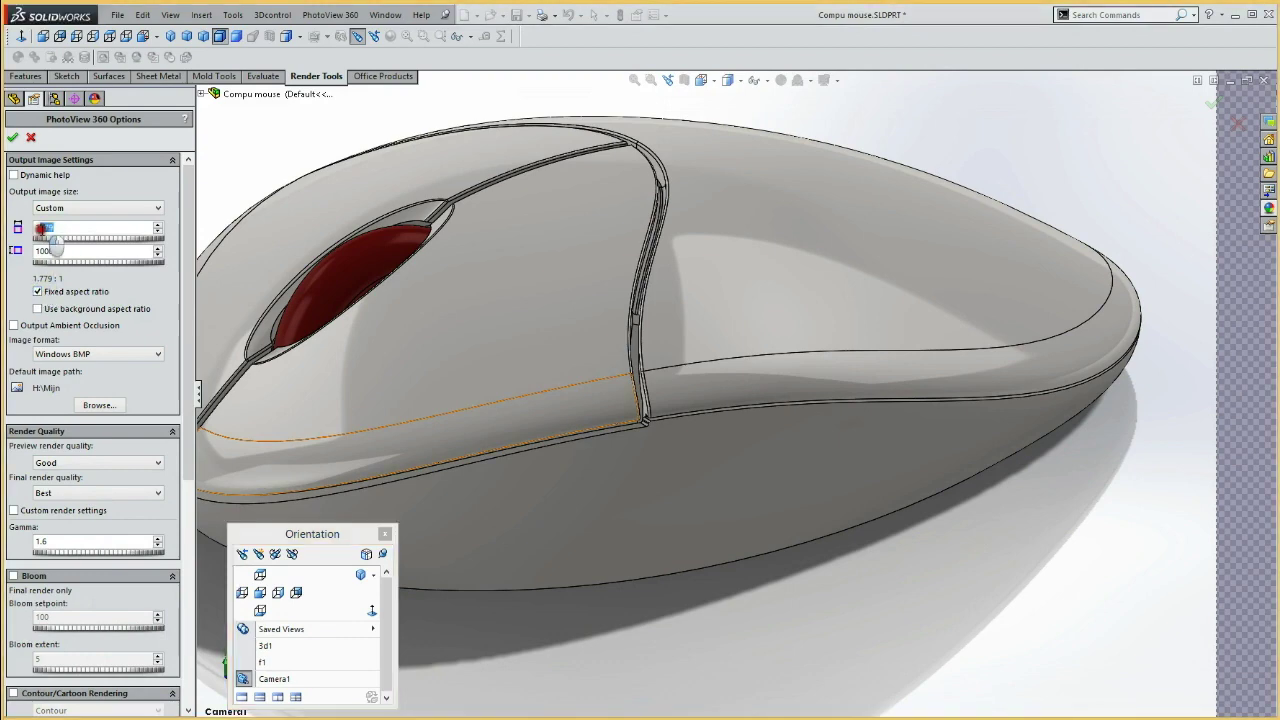
pyautogui.write('1000')
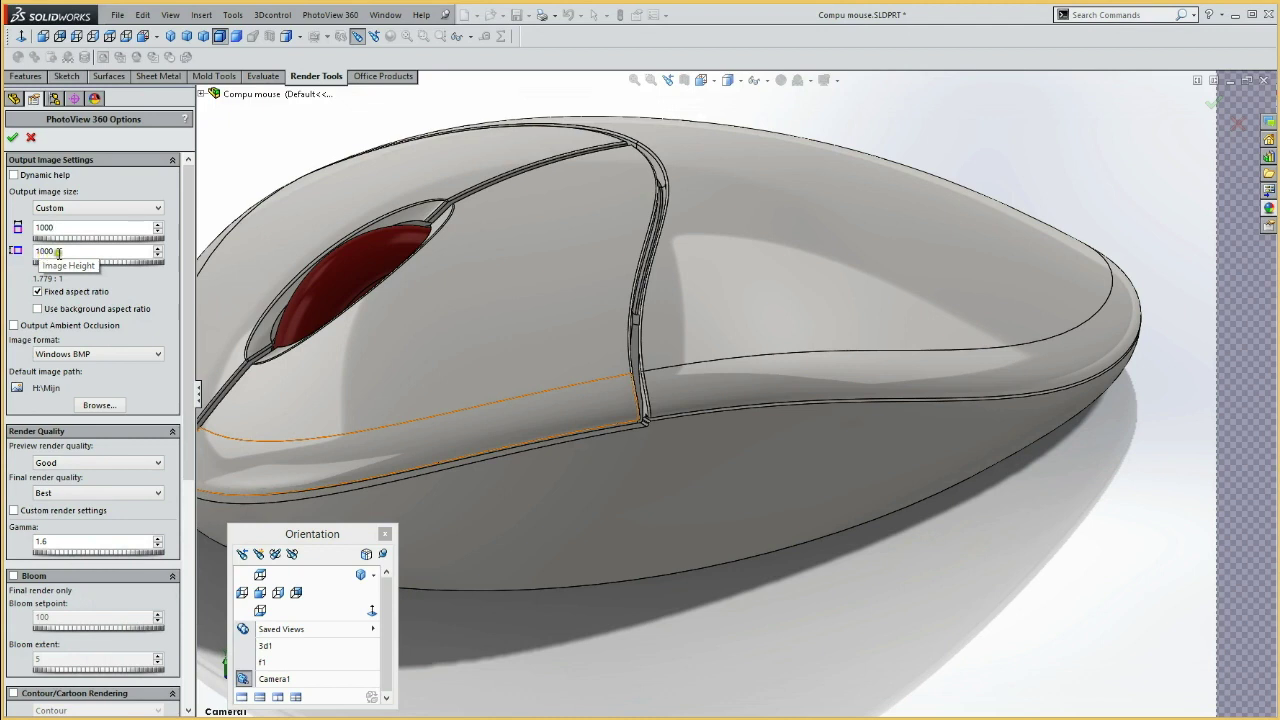
pyautogui.click(58, 252)
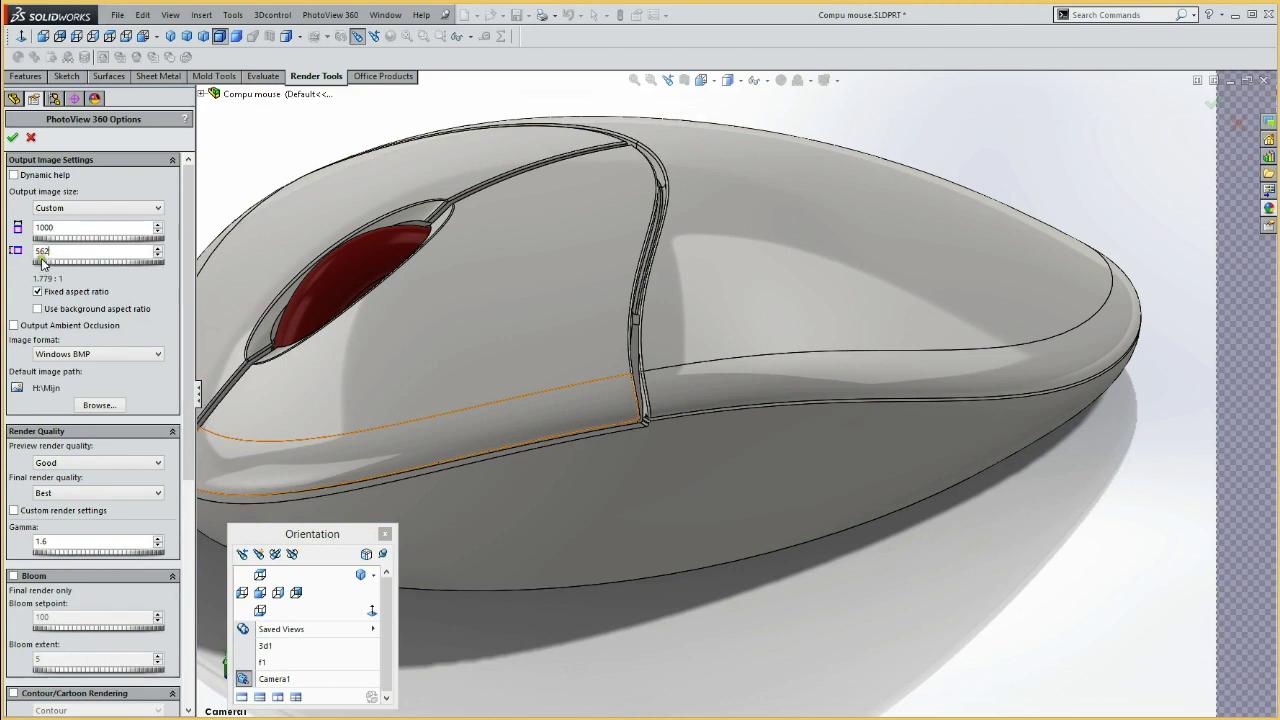
# Set the output format to JPEG and final render quality to Good, then confirm.
pyautogui.click(56, 355)
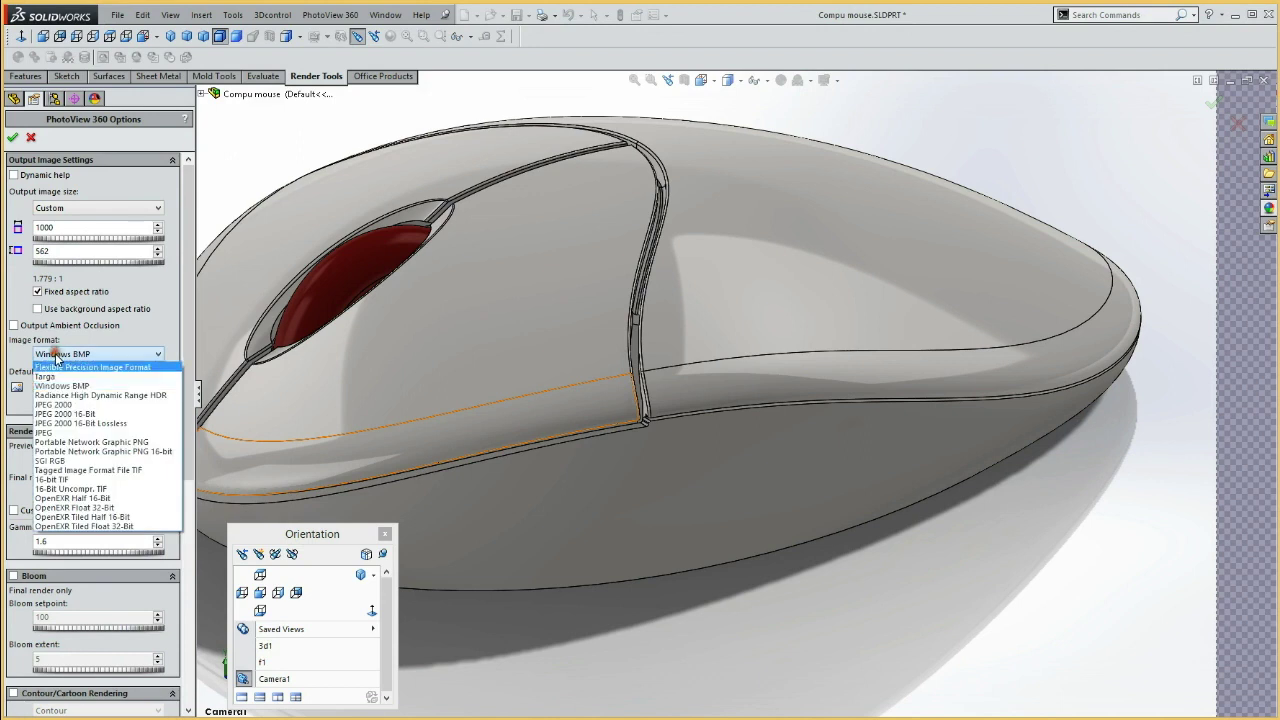
pyautogui.click(62, 432)
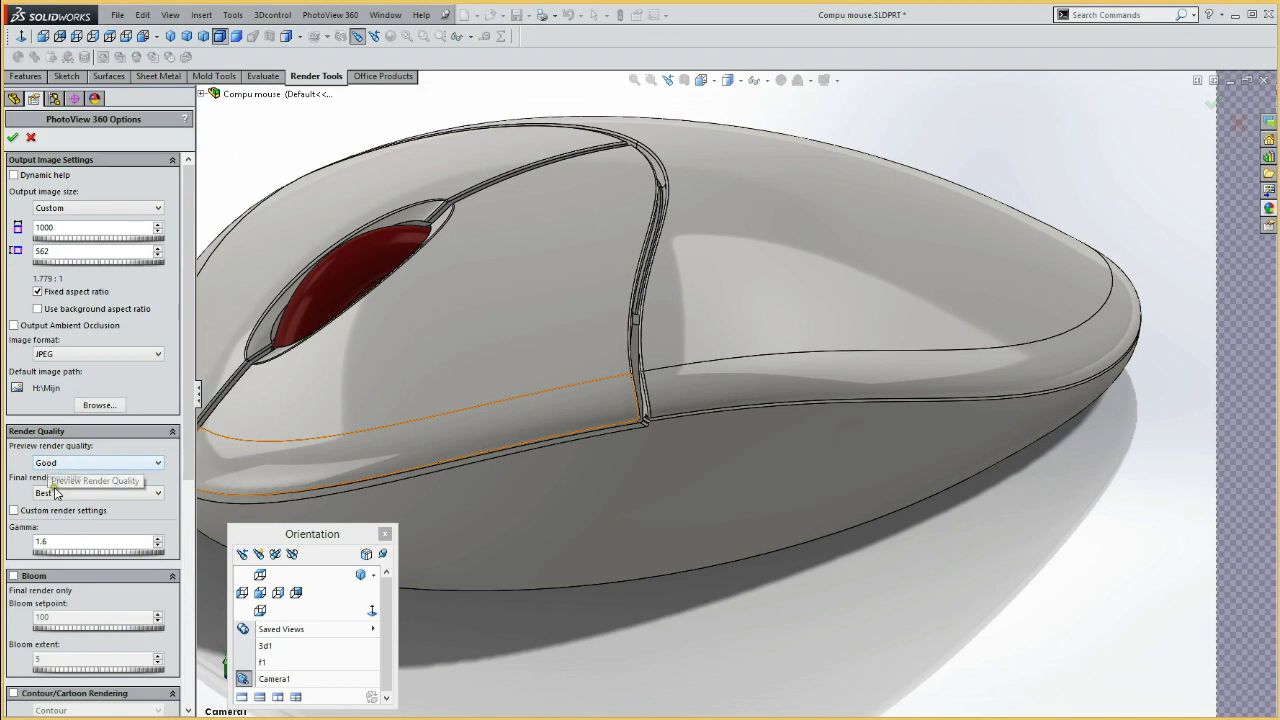
pyautogui.click(55, 495)
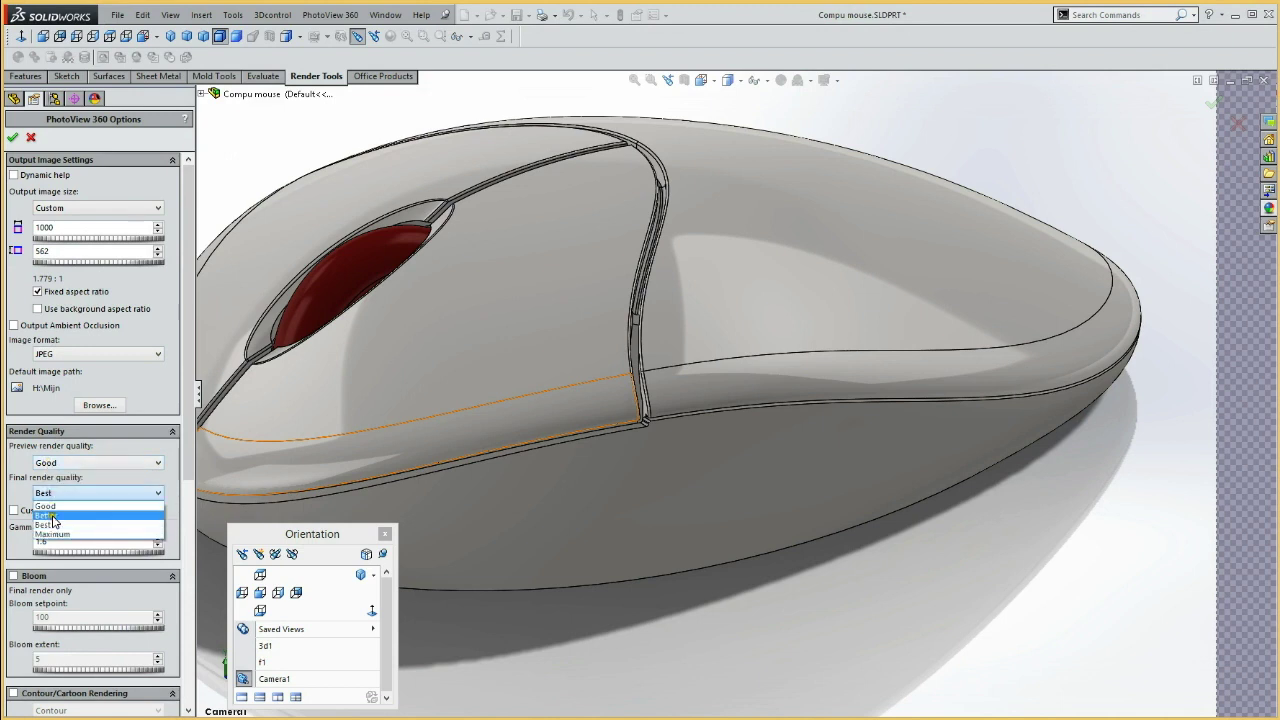
pyautogui.click(52, 506)
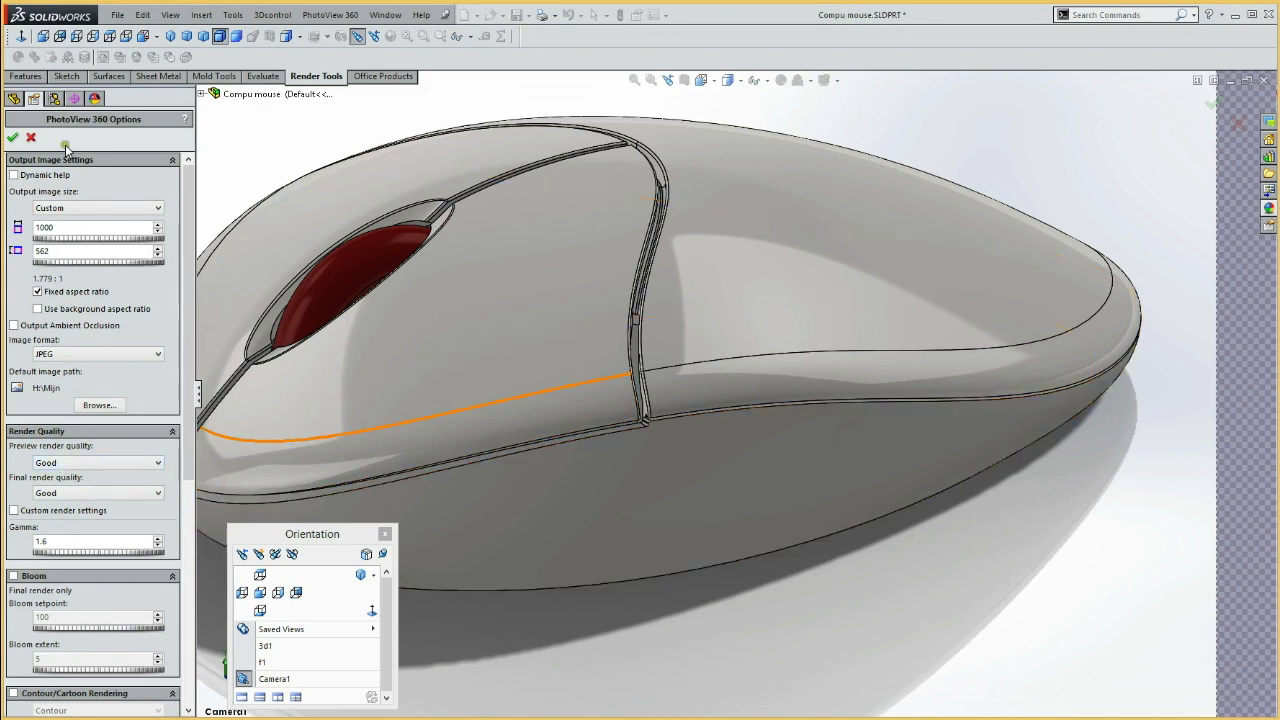
pyautogui.click(17, 139)
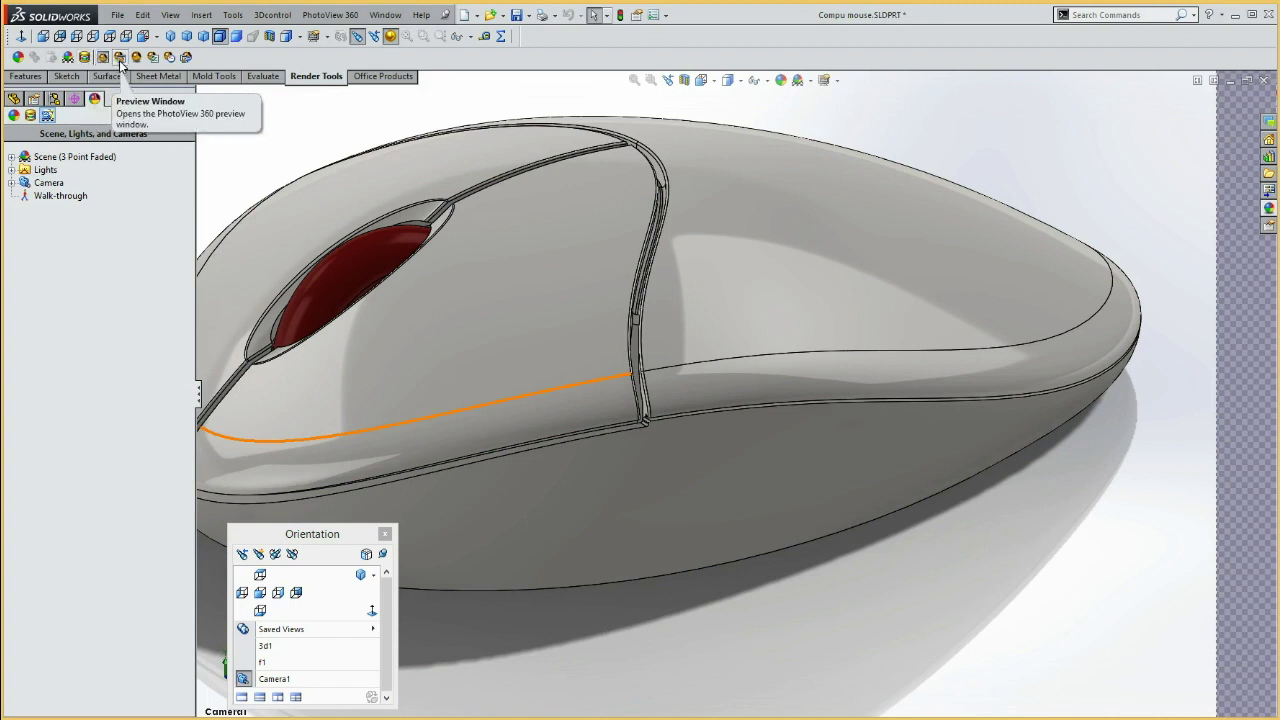
# Open the PhotoView 360 preview and set the output width to 1199.
pyautogui.click(120, 58)
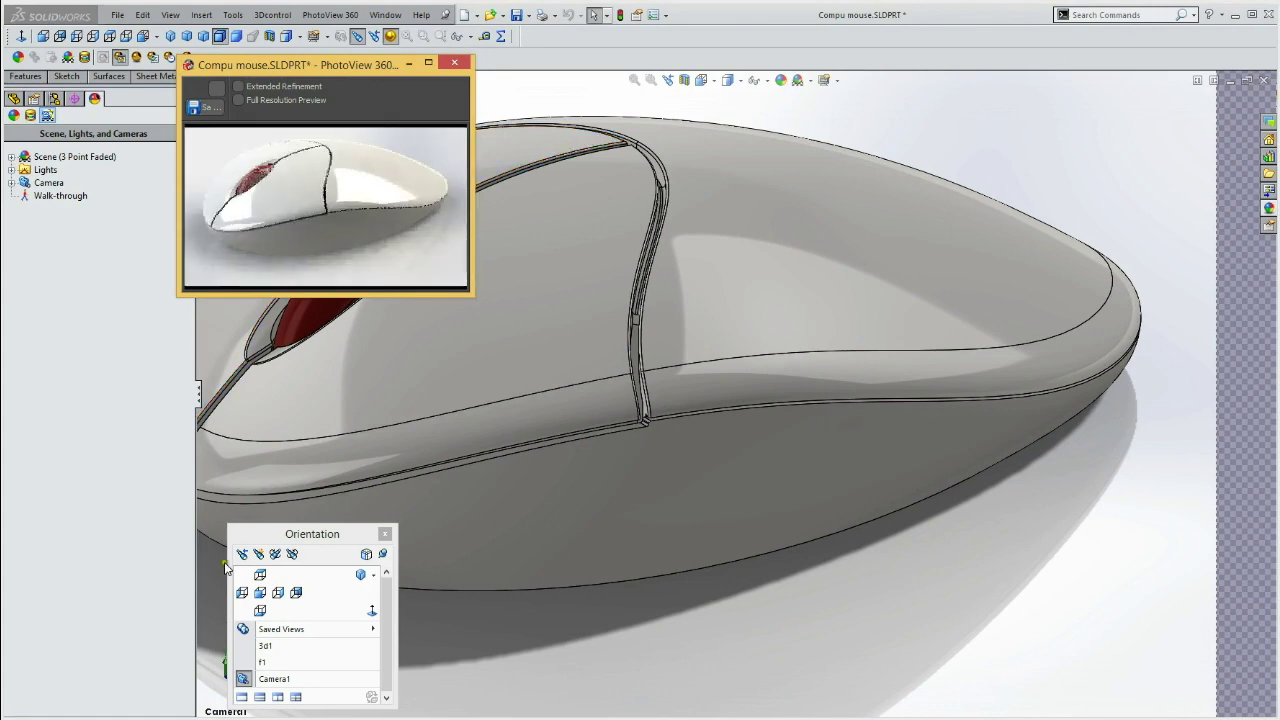
pyautogui.moveTo(280, 537); pyautogui.dragTo(84, 518)
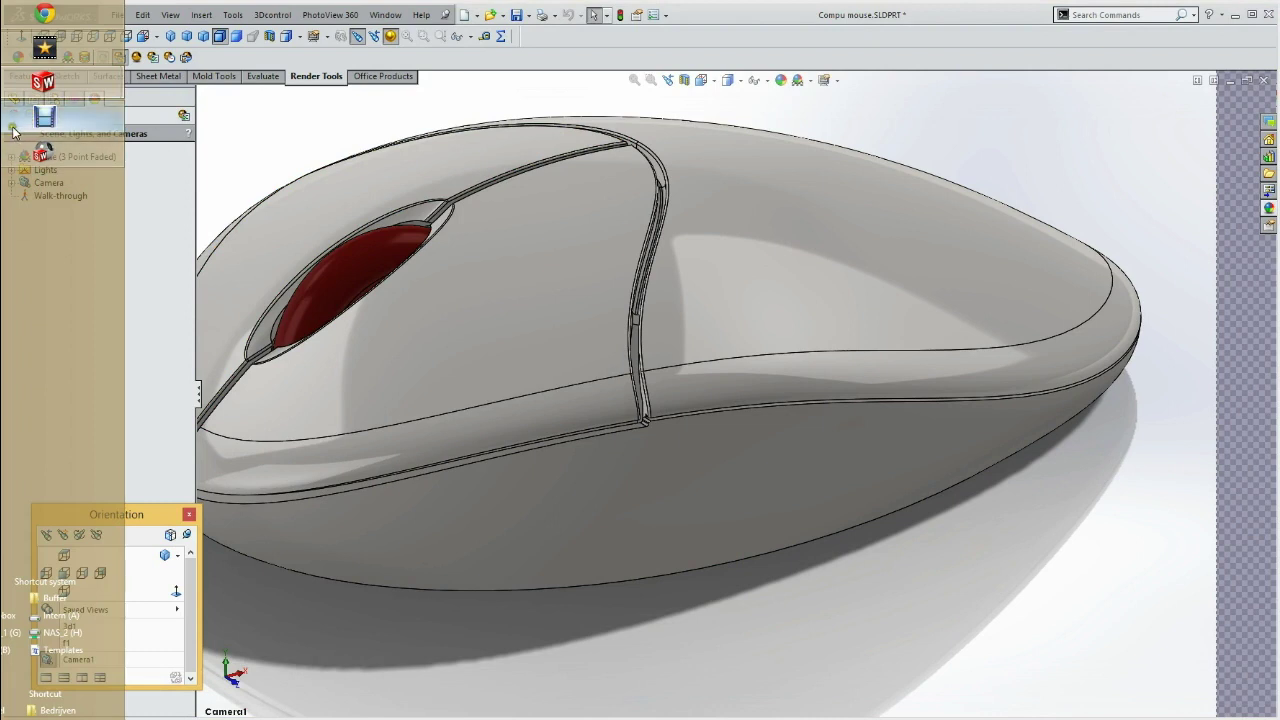
pyautogui.click(153, 58)
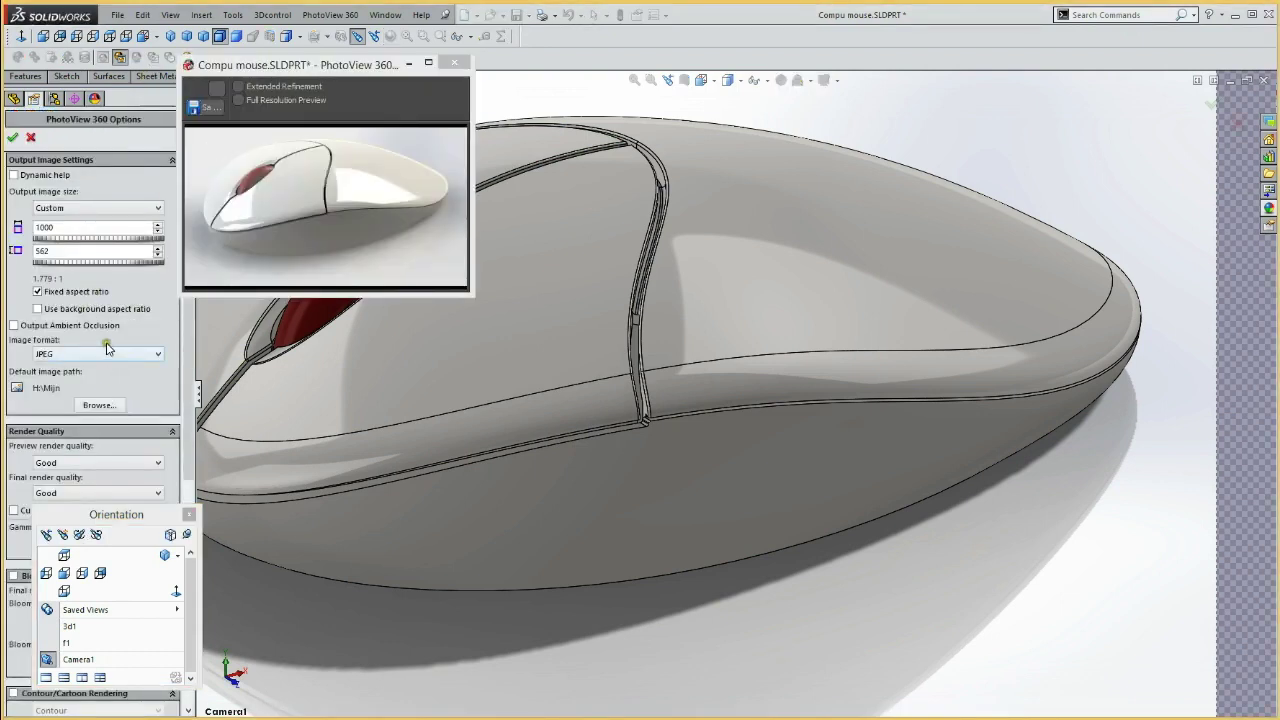
pyautogui.doubleClick(40, 228)
pyautogui.moveTo(114, 517); pyautogui.dragTo(223, 525)
pyautogui.write('1199')
# Keep Good final quality, apply the 1199 × 674 settings, and start the final render.
pyautogui.click(105, 493)
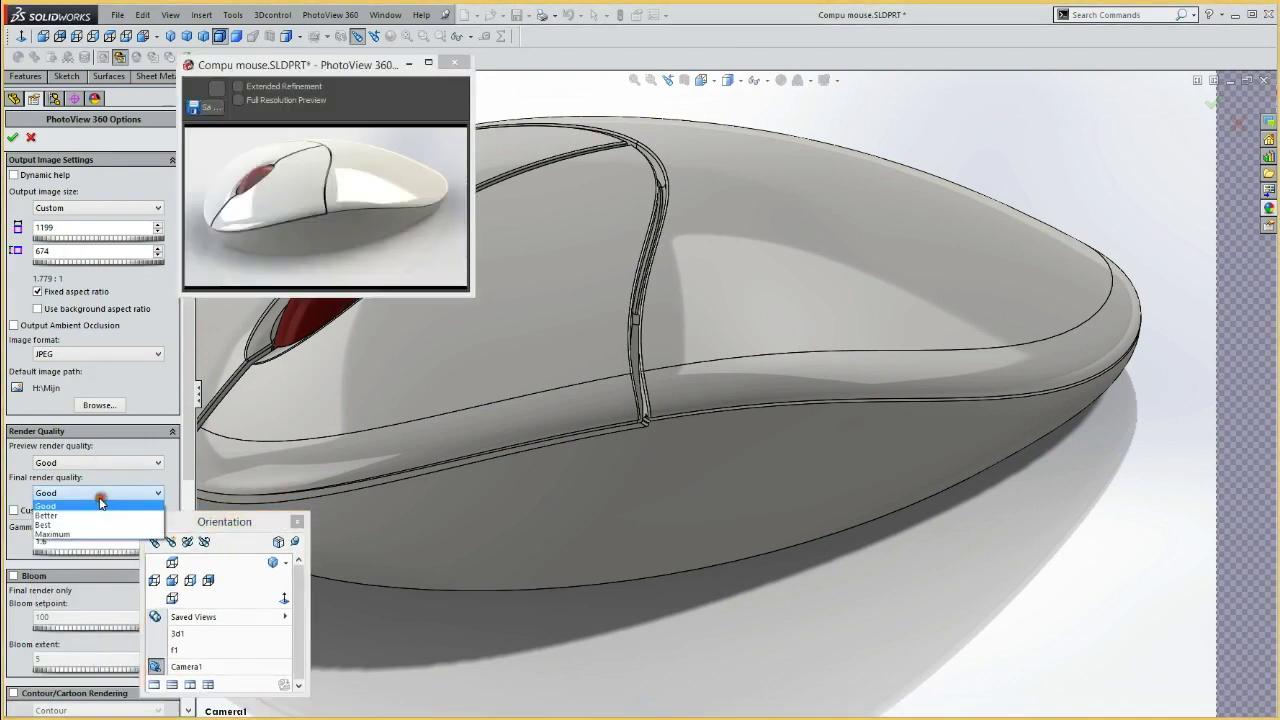
pyautogui.click(71, 492)
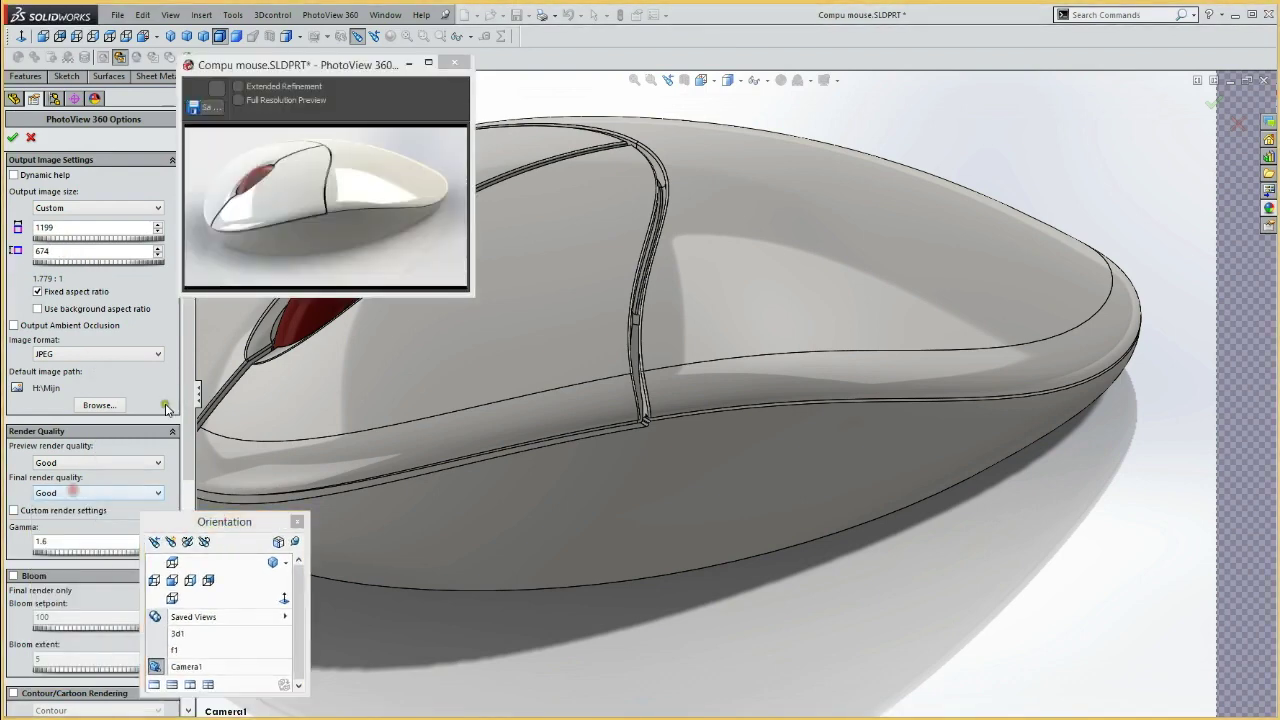
pyautogui.click(201, 521)
pyautogui.moveTo(201, 521); pyautogui.dragTo(257, 521)
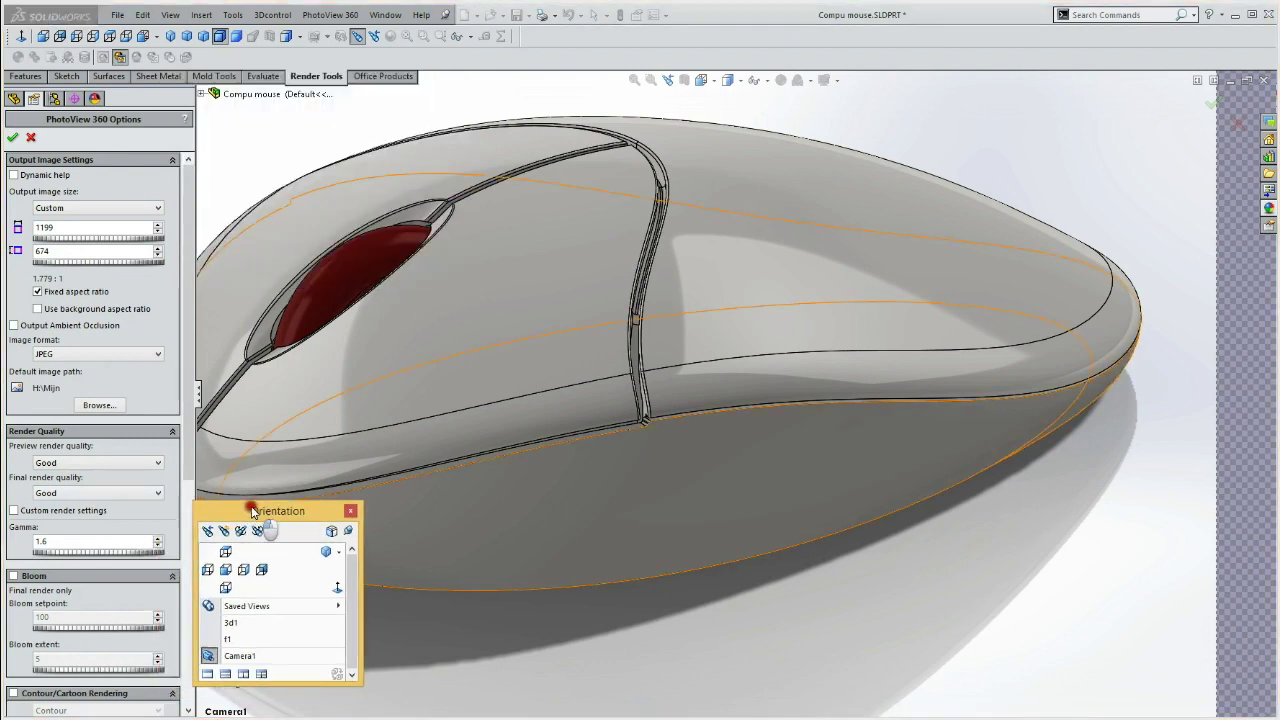
pyautogui.click(22, 142)
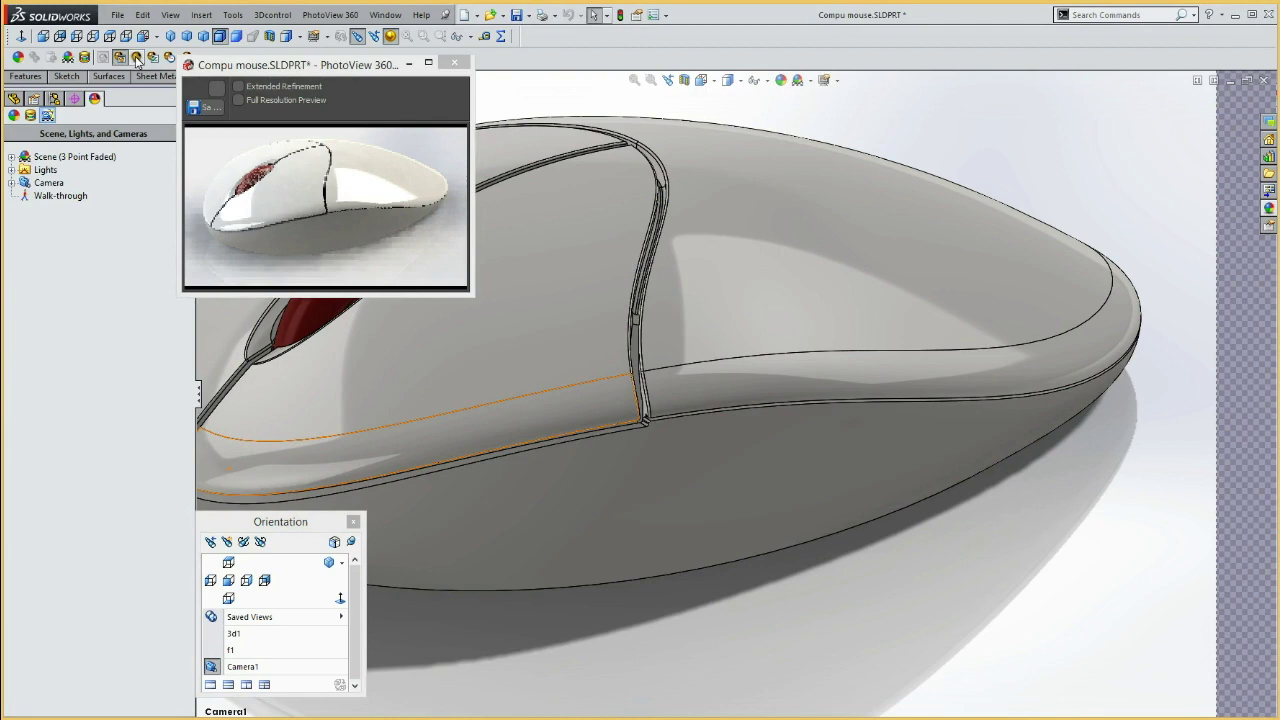
pyautogui.click(136, 58)
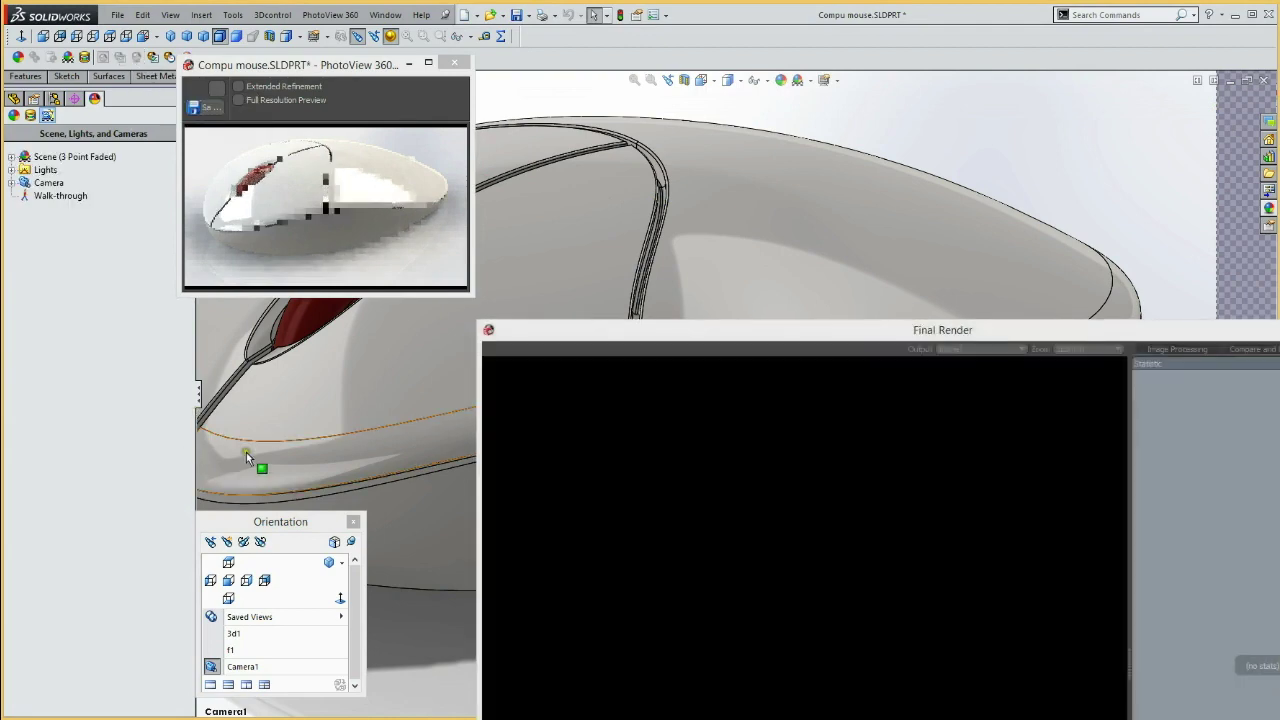